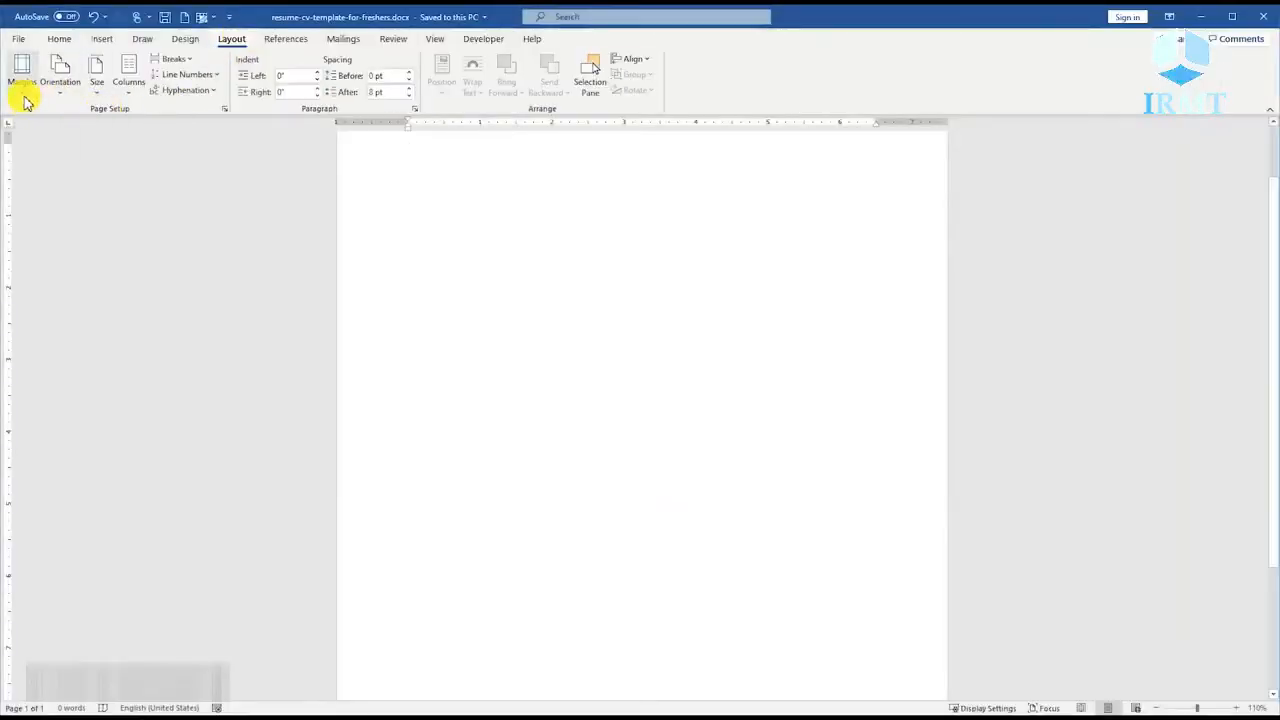
Set the top, bottom, left and right page margins to 0 for the whole document.
left_click(24, 90)
left_click(60, 446)
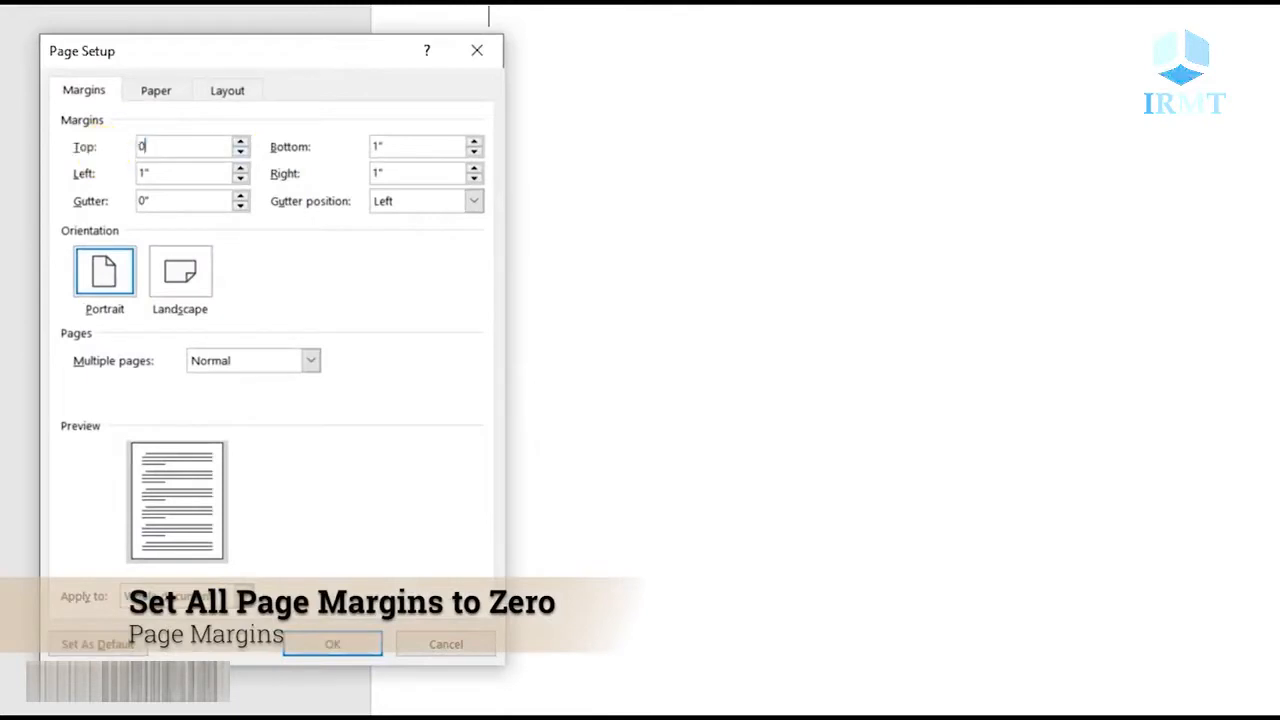
left_click_drag(385, 153, 334, 177)
type("00")
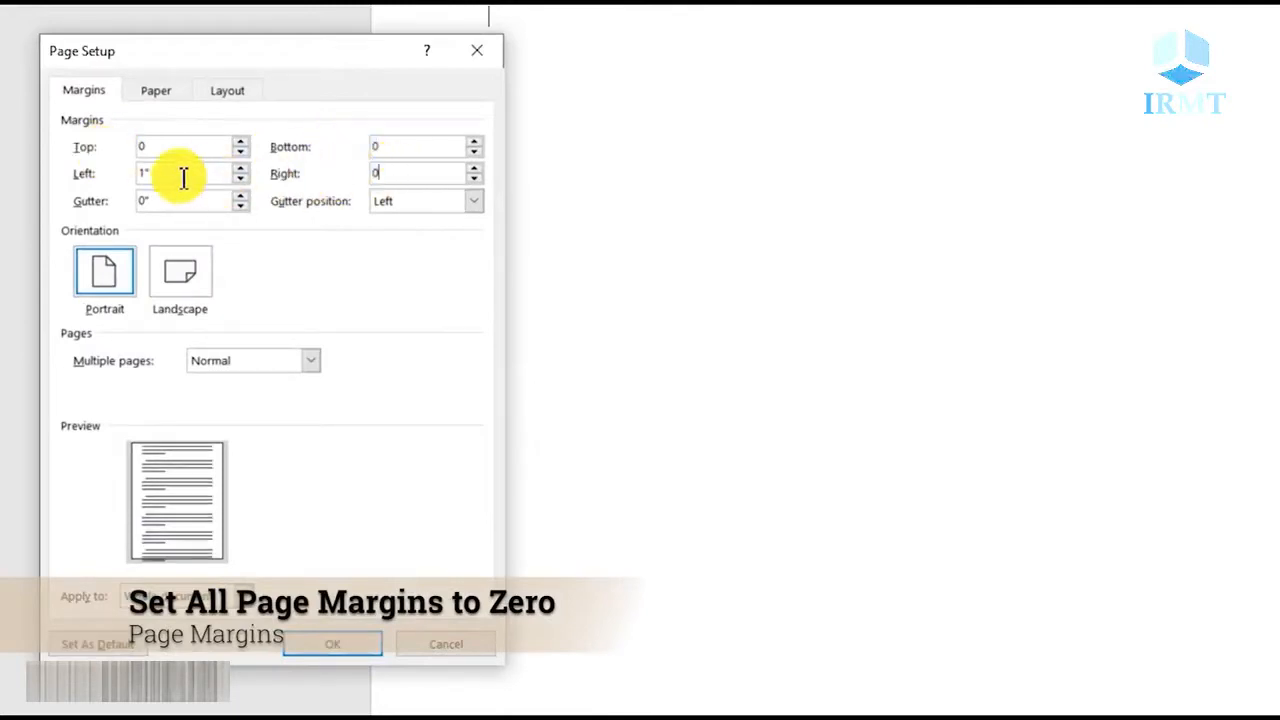
left_click_drag(183, 177, 75, 180)
type("0")
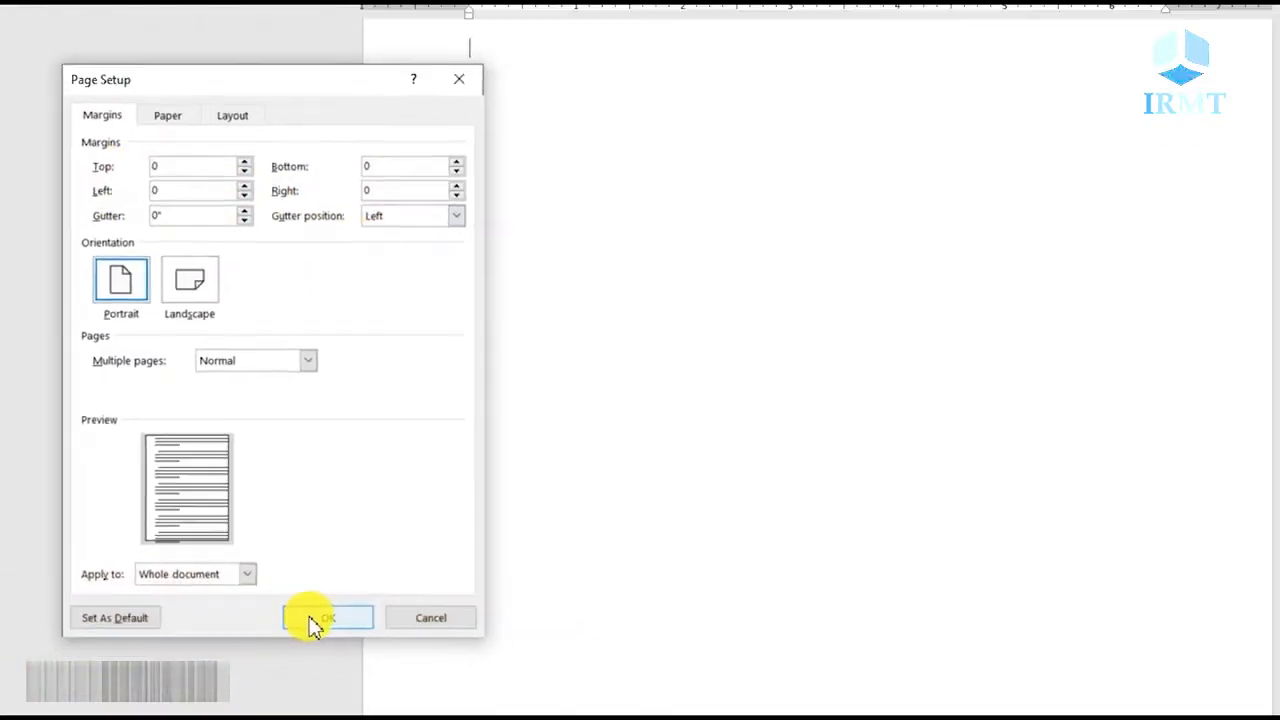
left_click(313, 620)
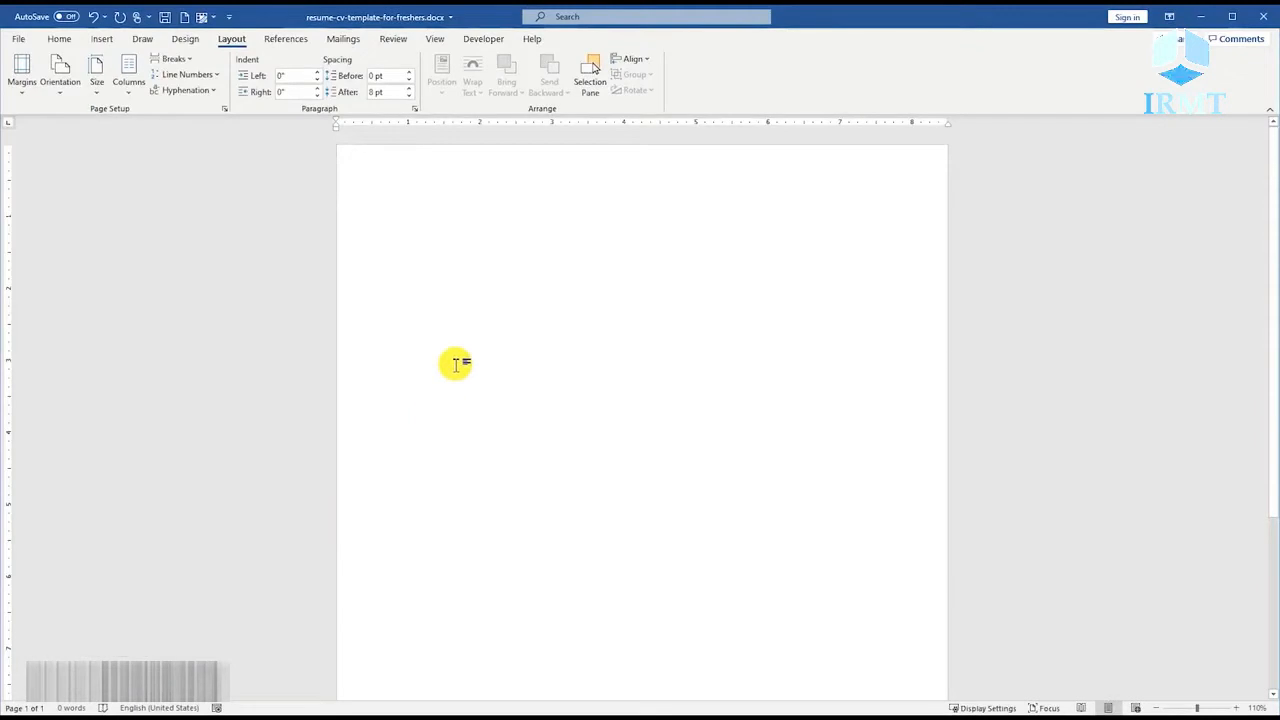
Draw a full-height rectangle about 2.99 inches wide and 10.94 inches high along the page's left edge.
scroll(455, 365, "down", 4, "ctrl")
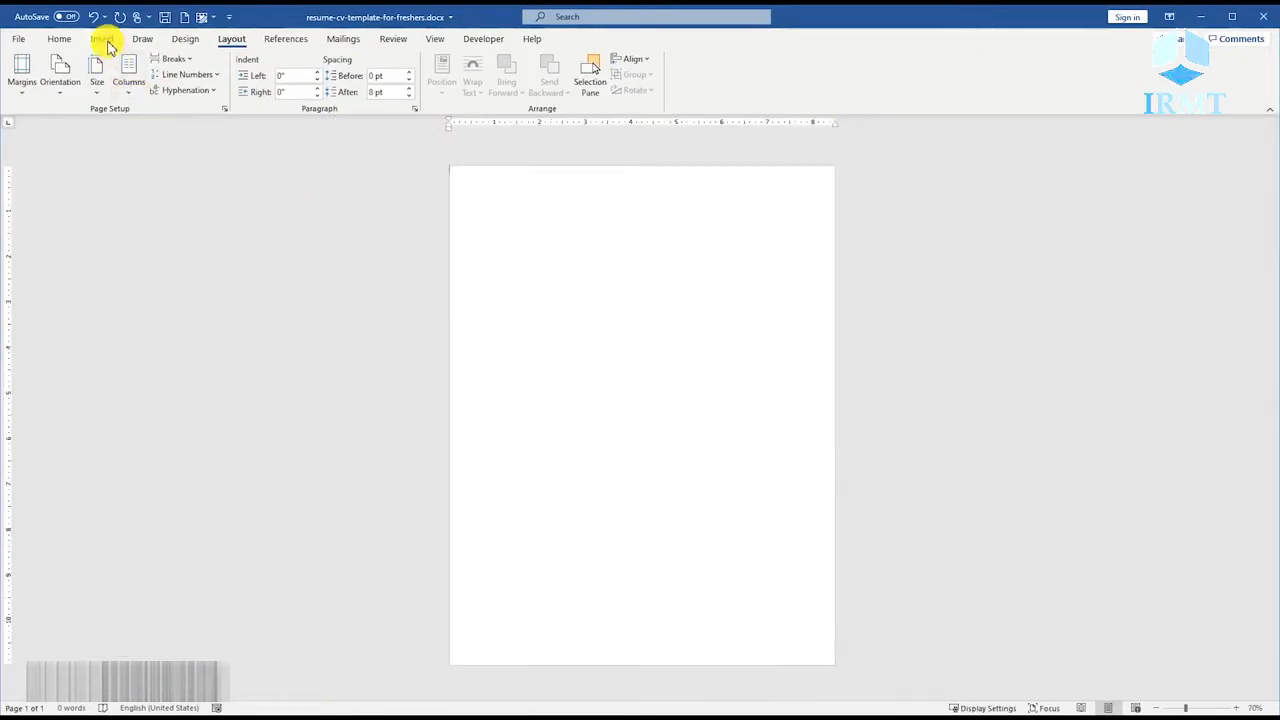
left_click(103, 39)
left_click(186, 75)
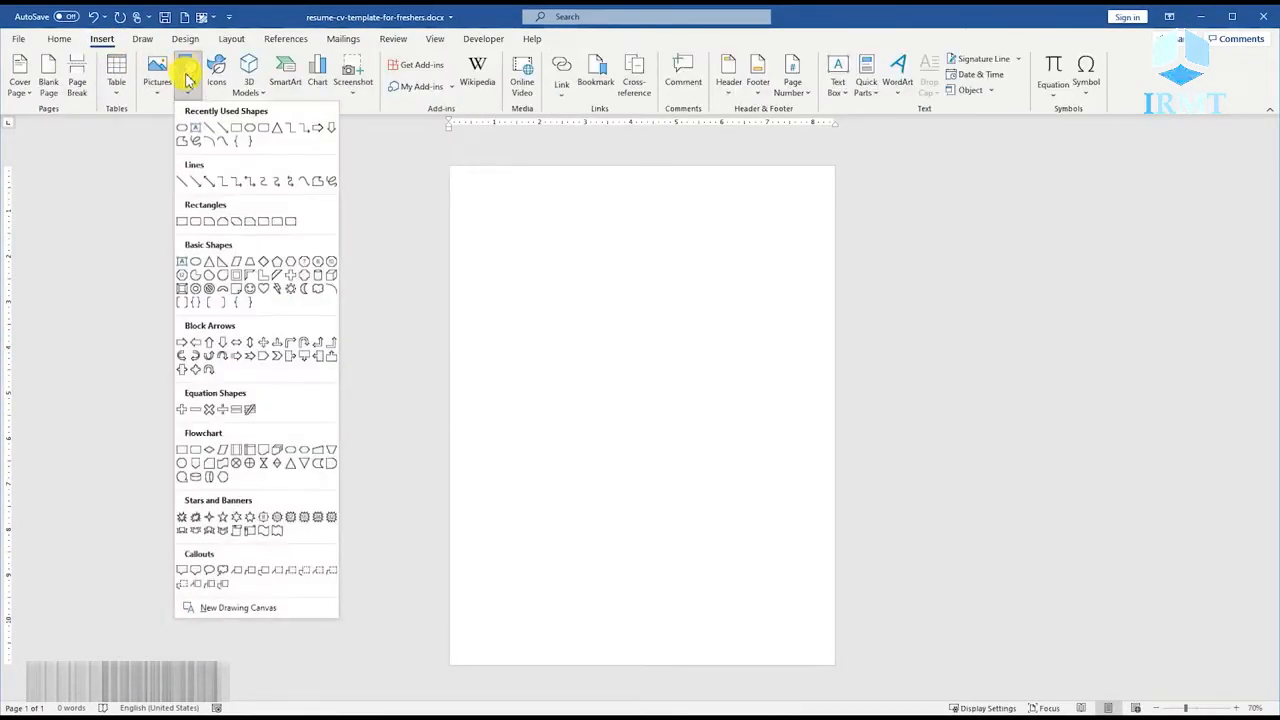
left_click(233, 131)
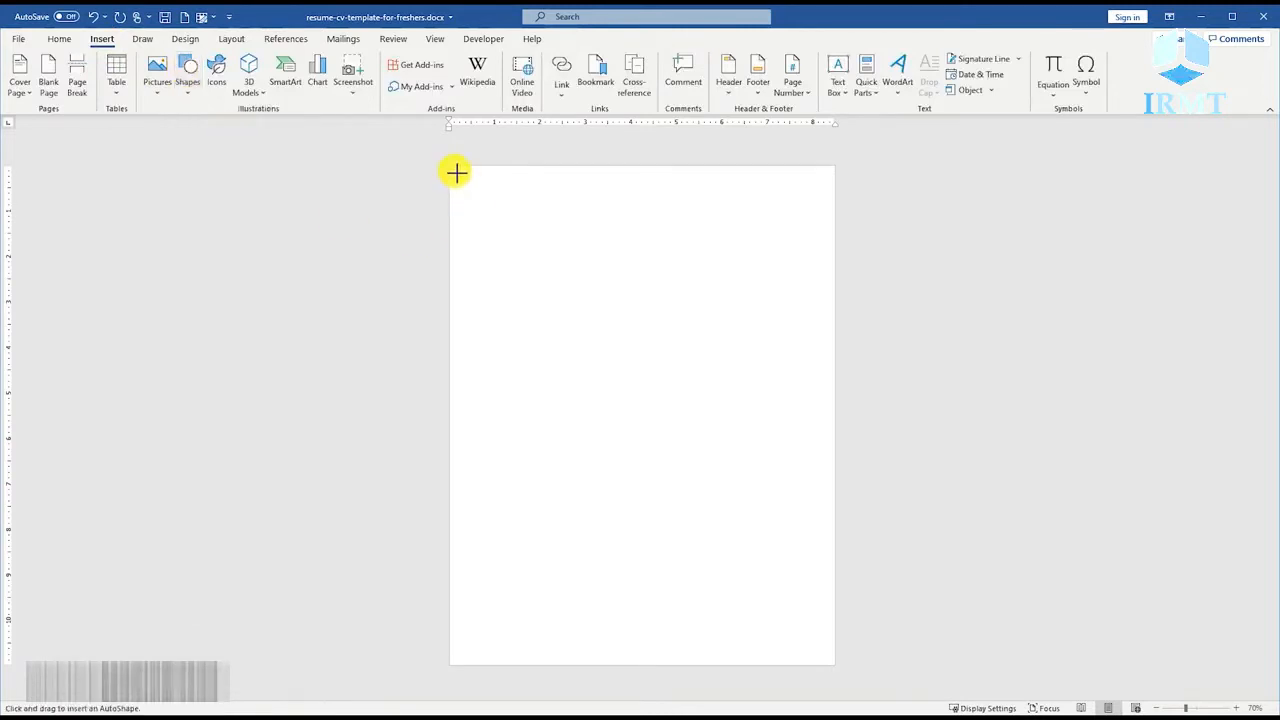
left_click_drag(456, 172, 589, 665)
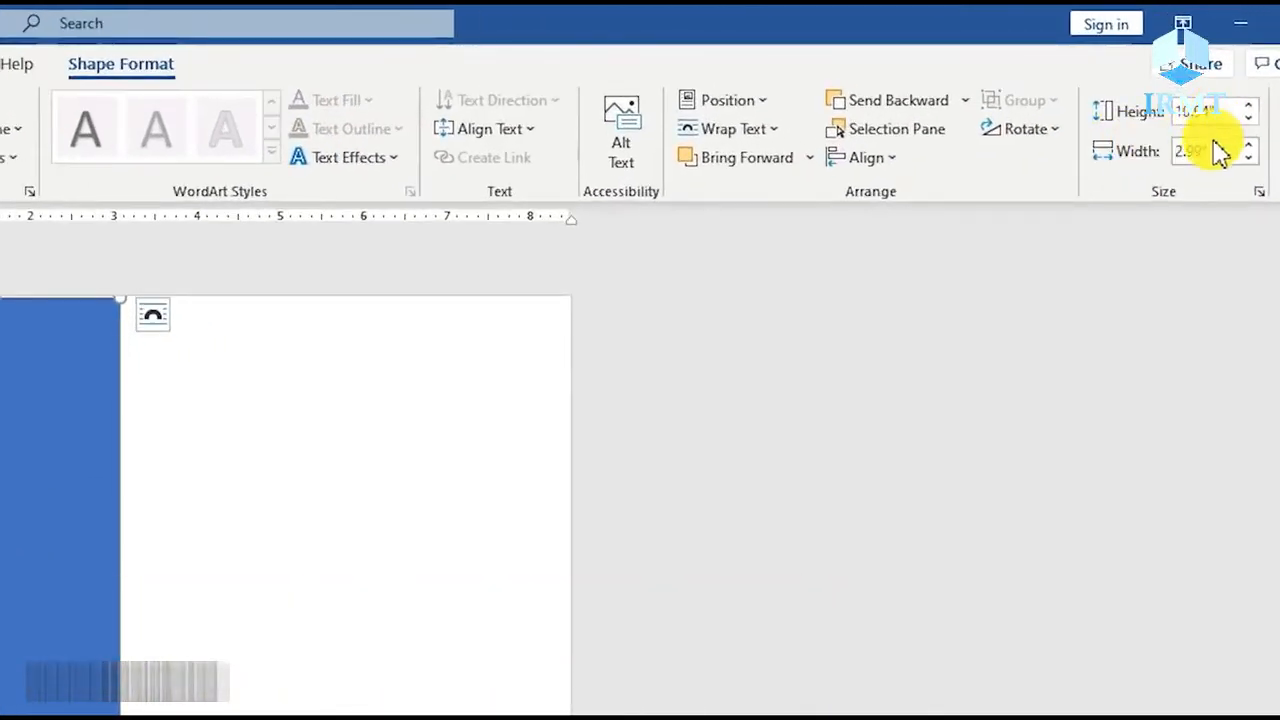
Set the sidebar rectangle's width to 3 inches and its height to 11 inches.
left_click(1143, 156)
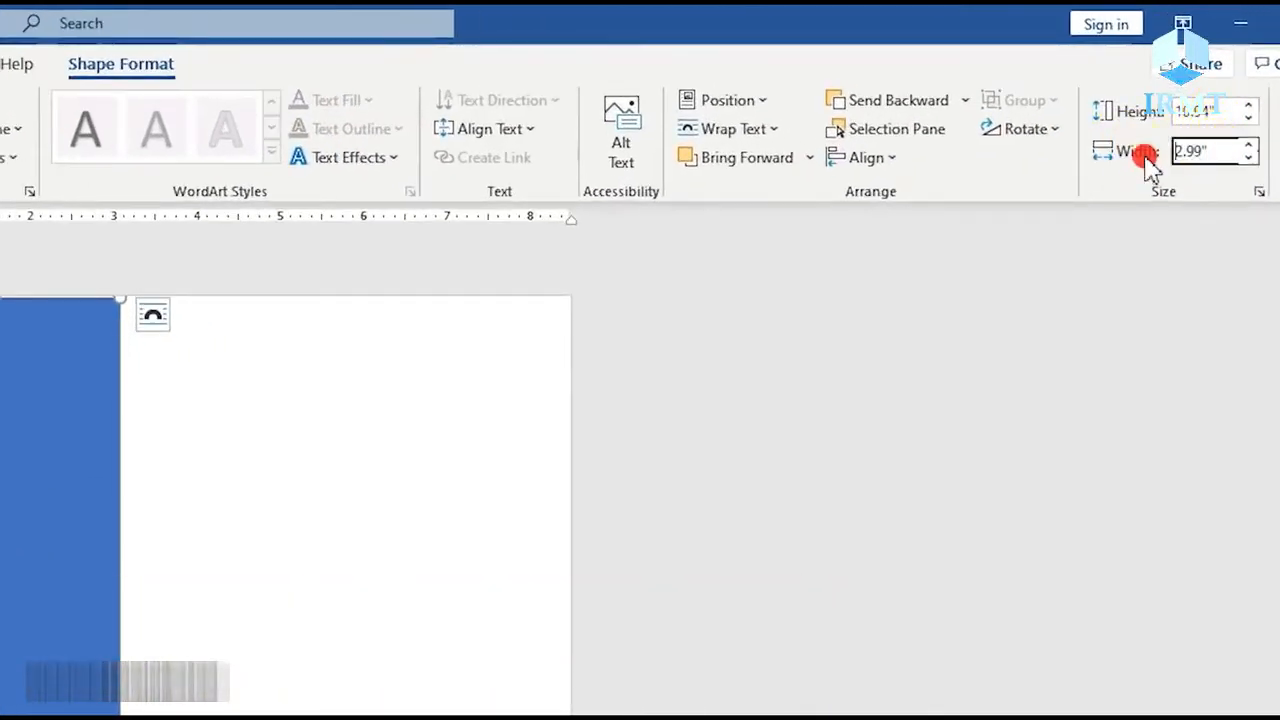
type("3")
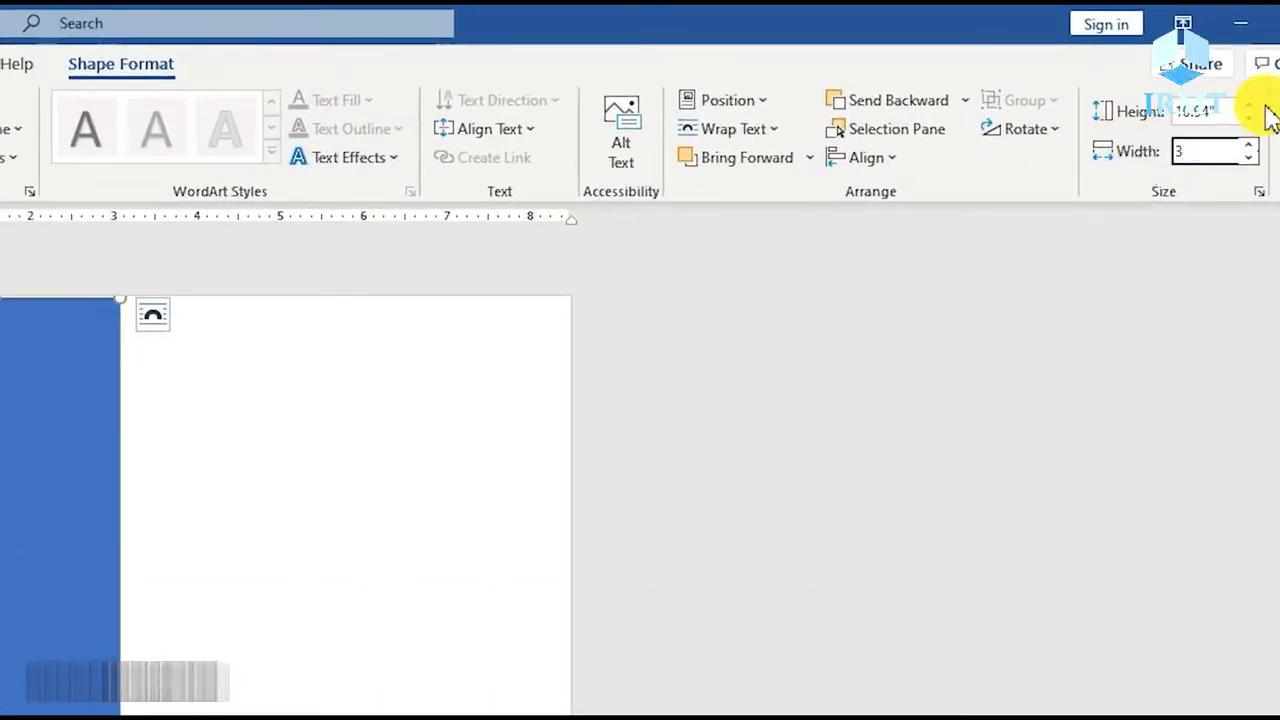
left_click(1225, 111)
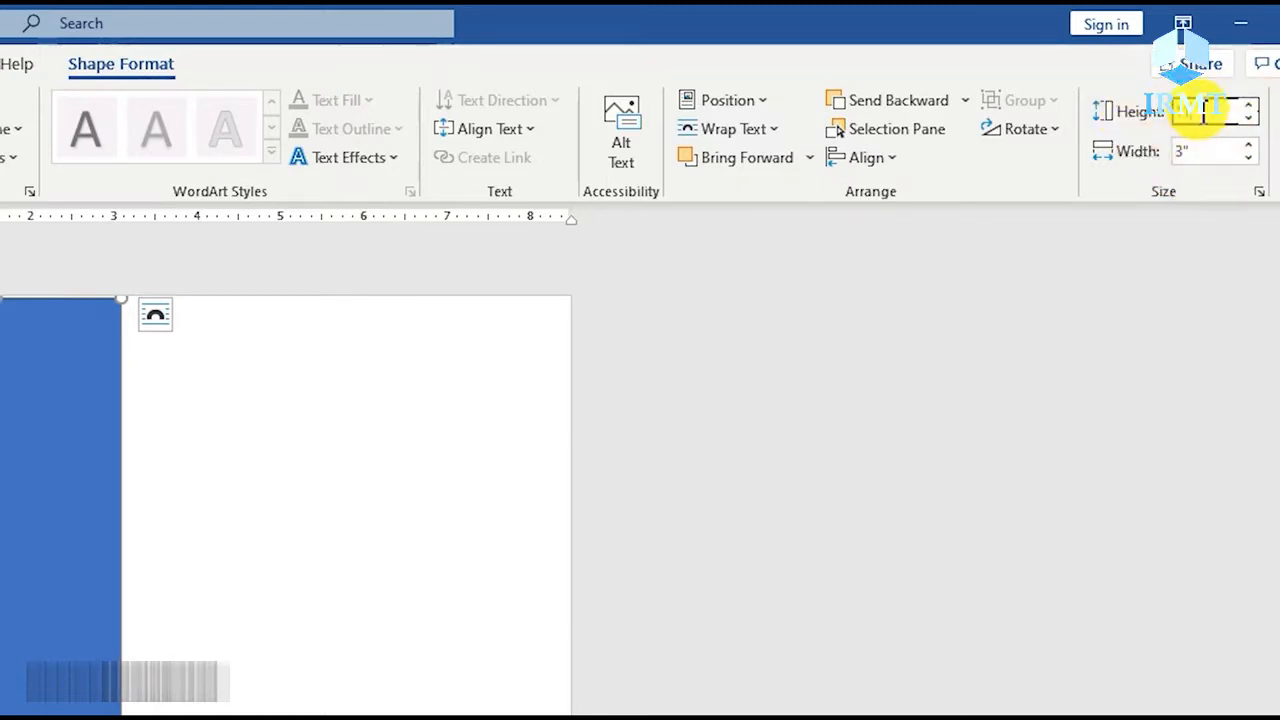
Align the sidebar rectangle to the left and top margins of the page.
left_click(888, 160)
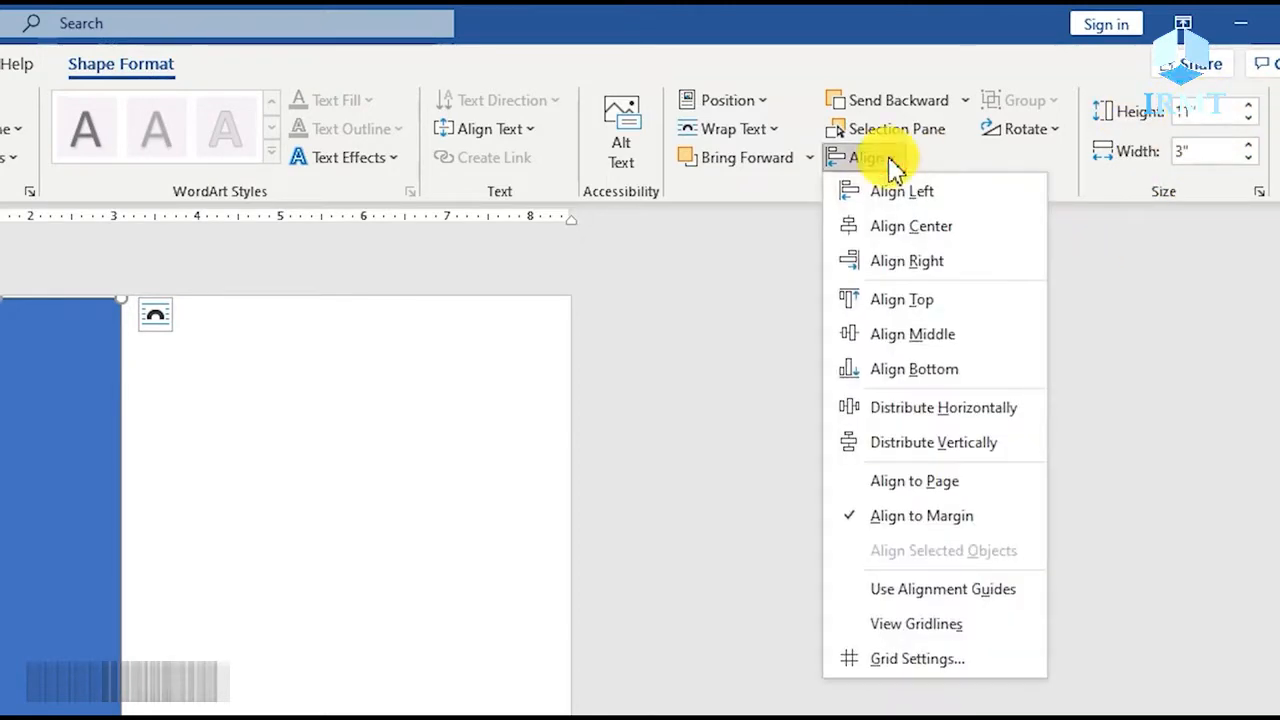
left_click(901, 196)
left_click(886, 162)
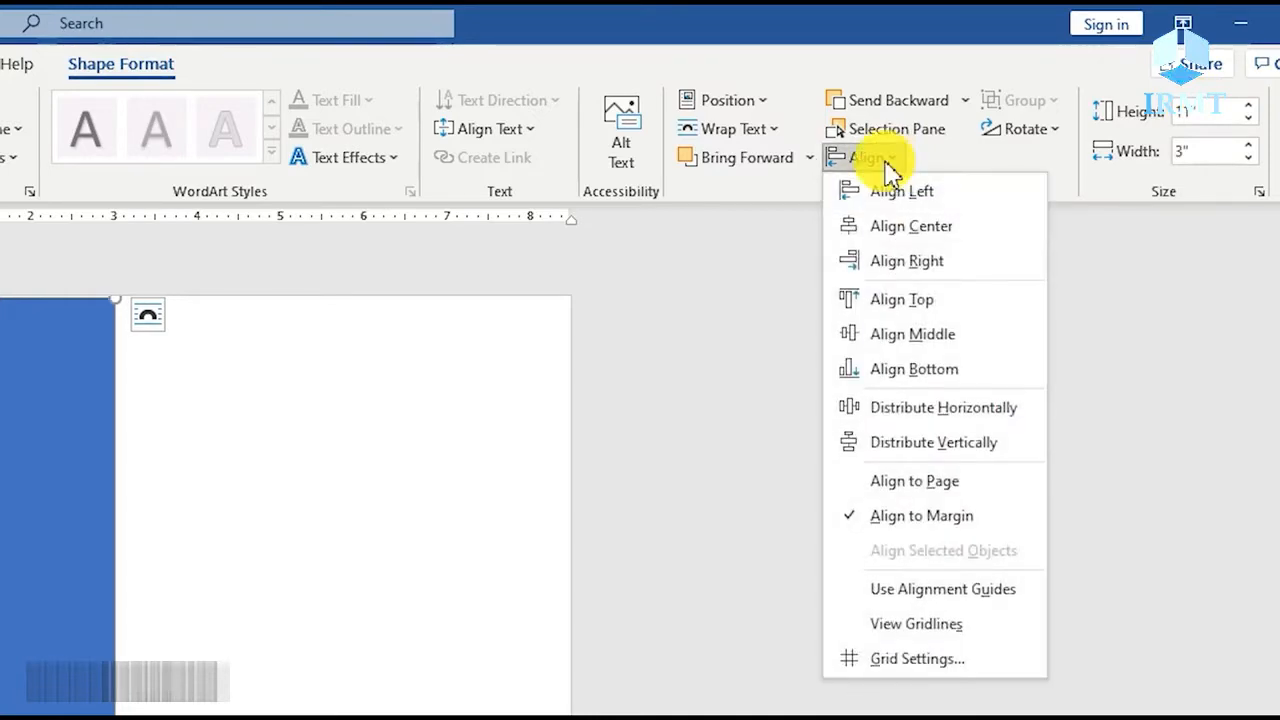
left_click(903, 300)
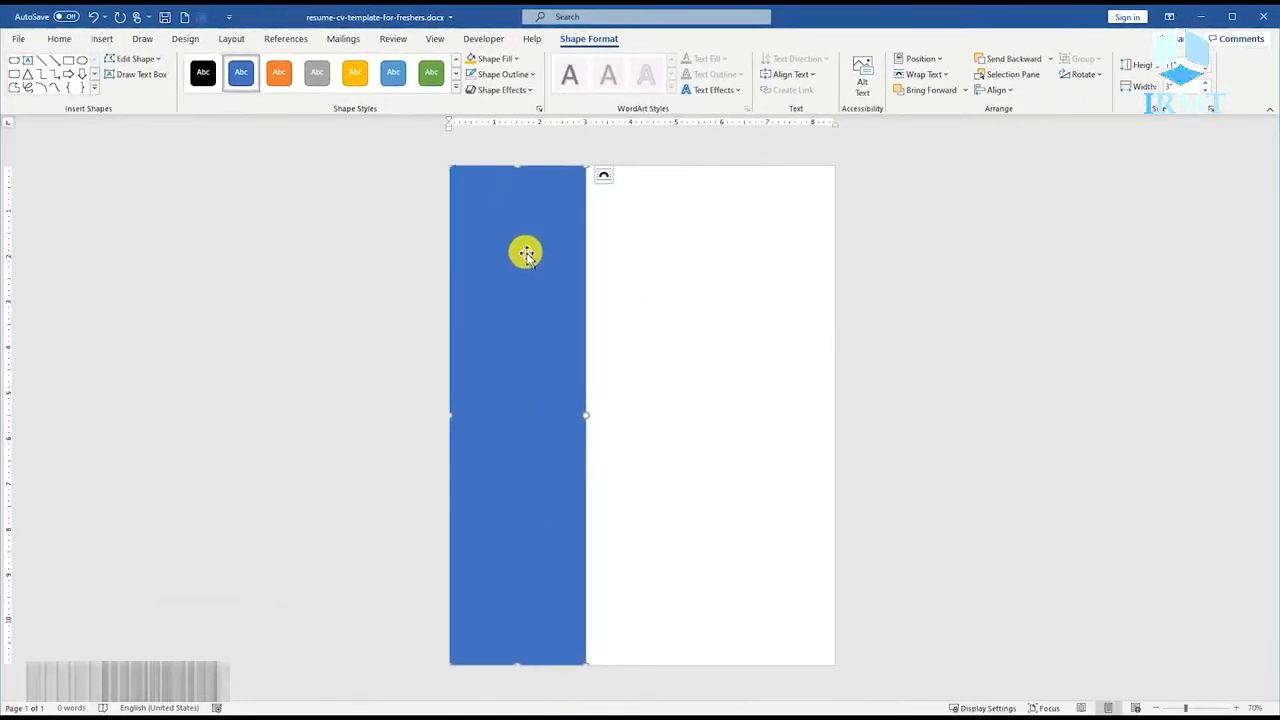
Remove the sidebar rectangle's outline and fill it with black.
right_click(248, 354)
left_click(592, 212)
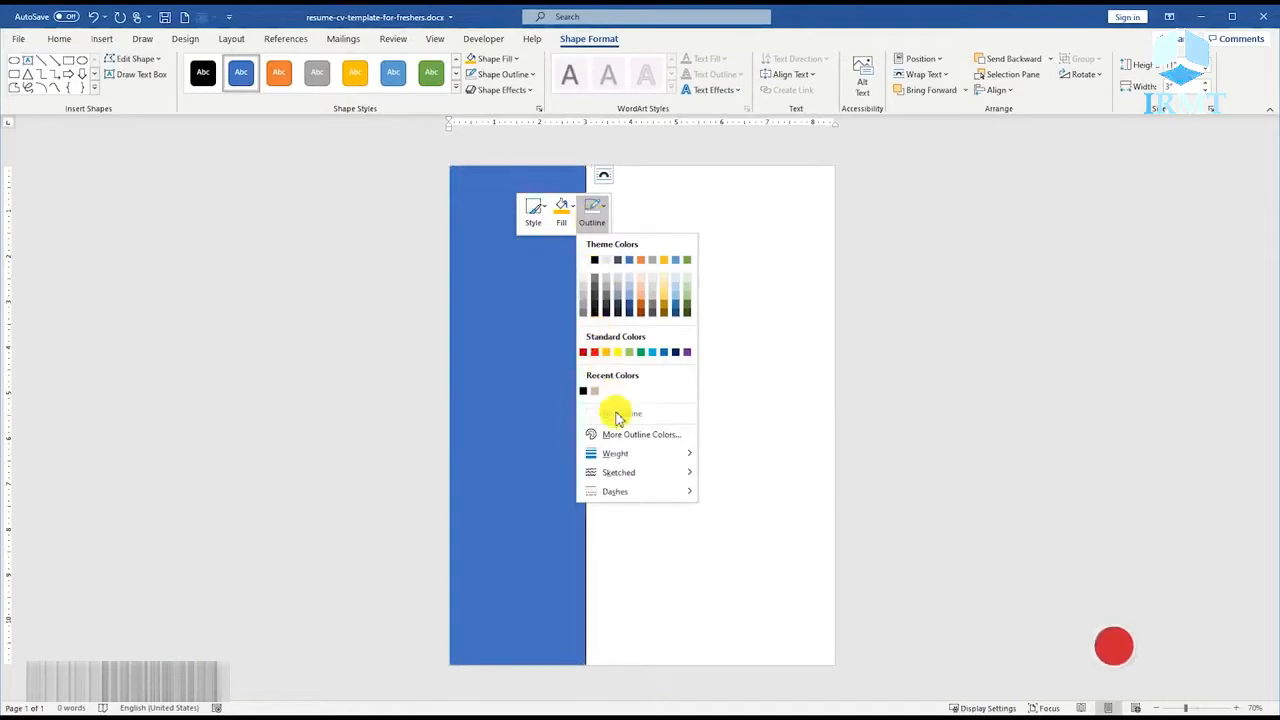
left_click(612, 414)
left_click(561, 210)
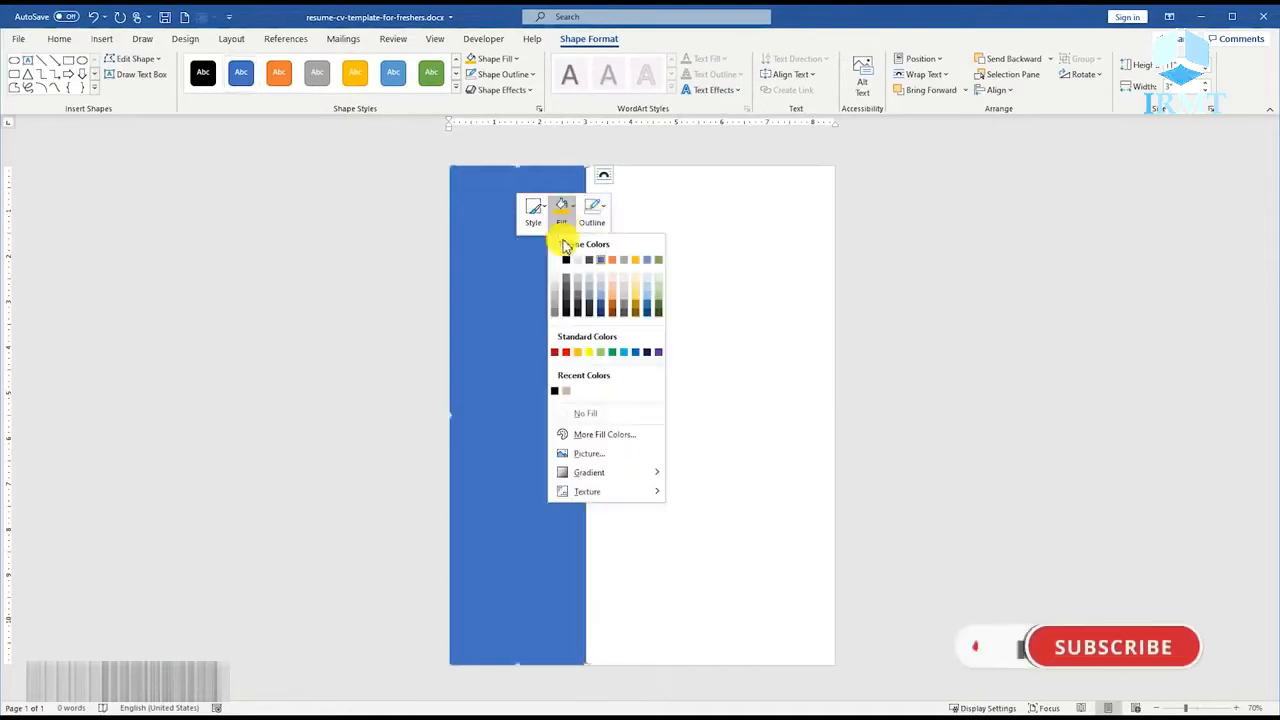
left_click(552, 388)
left_click(646, 417)
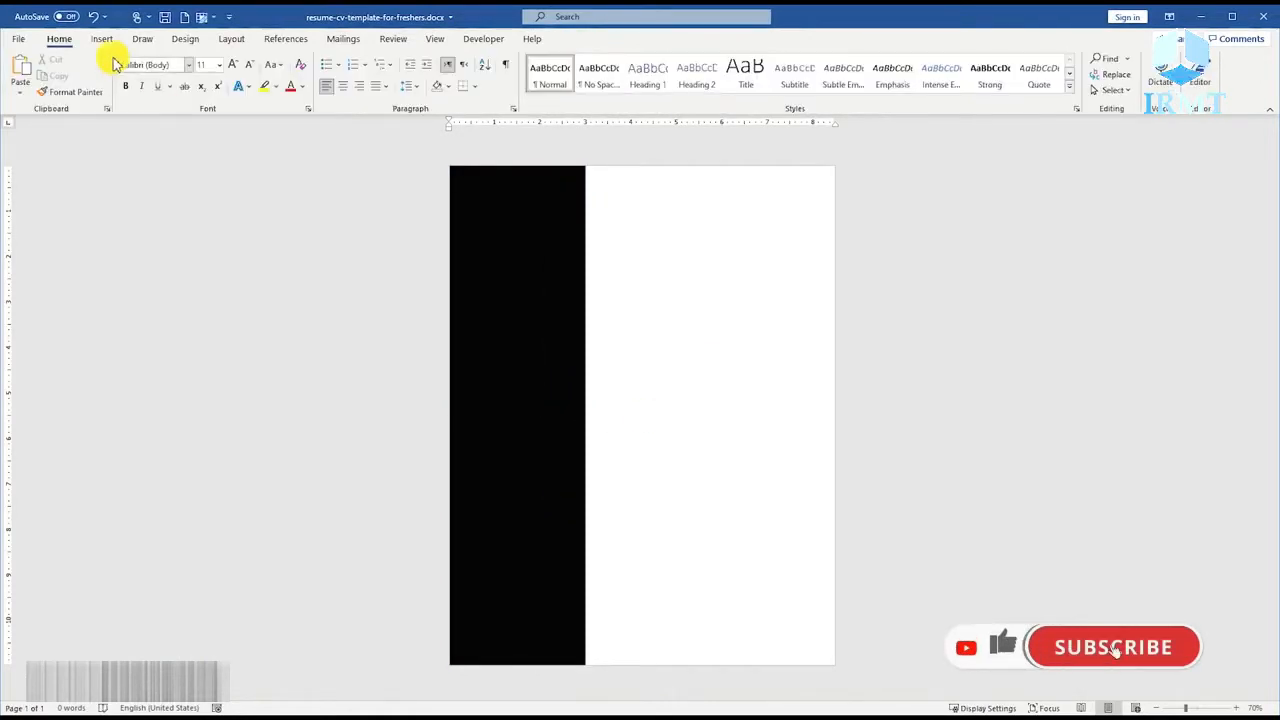
Draw a circle about 3.24 inches across near the page top, overlapping the black sidebar's right edge.
left_click(102, 39)
left_click(186, 84)
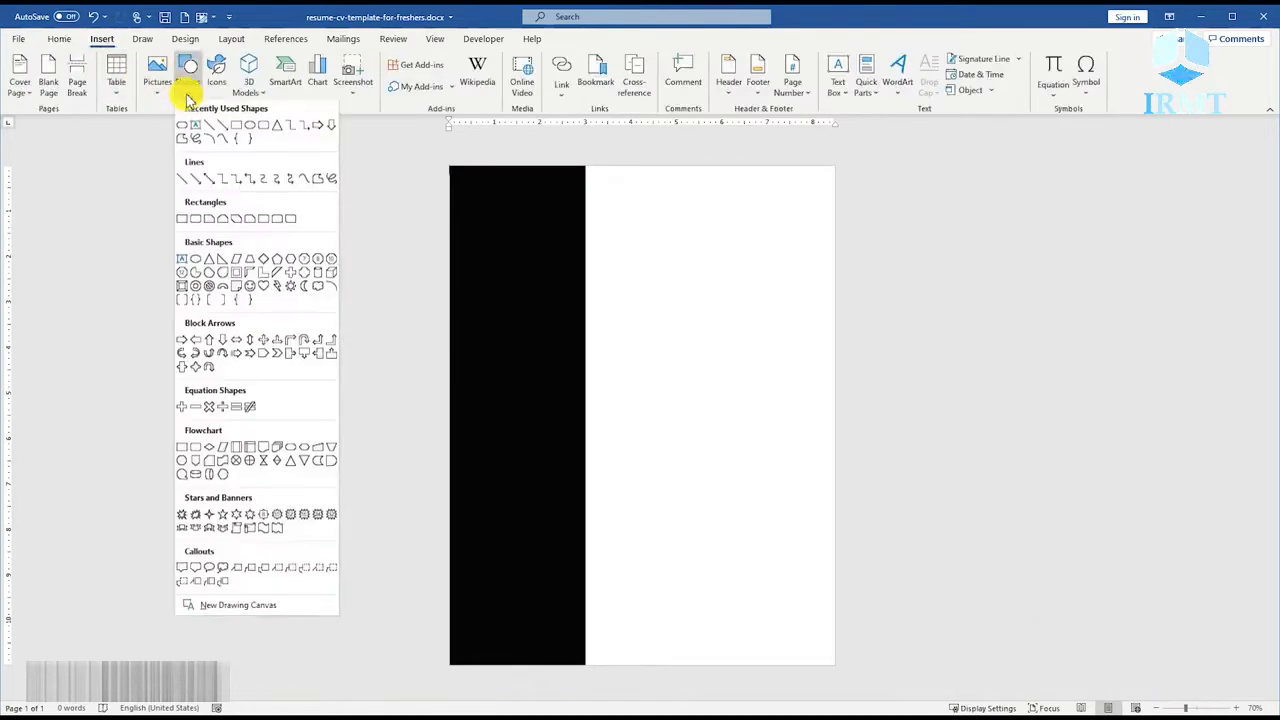
left_click(250, 135)
left_click_drag(491, 199, 590, 347)
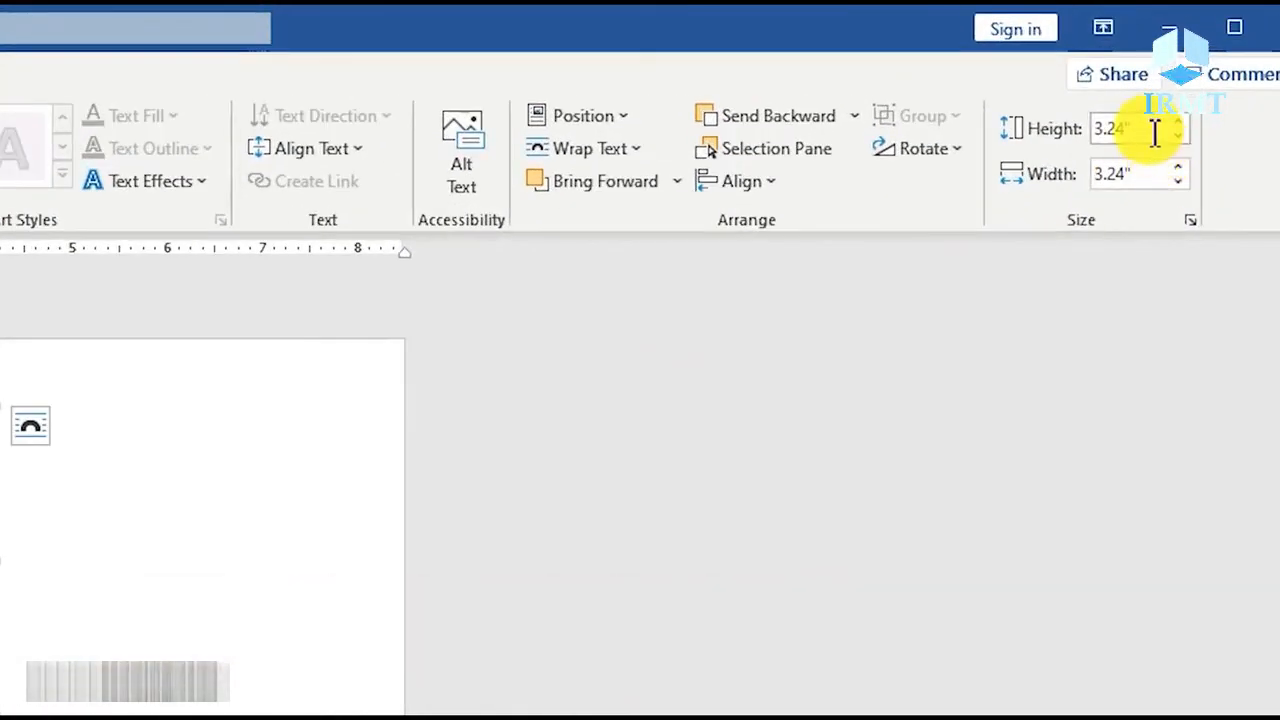
Set the circle's height and width to 3.11 inches.
left_click(1194, 65)
type("3.11")
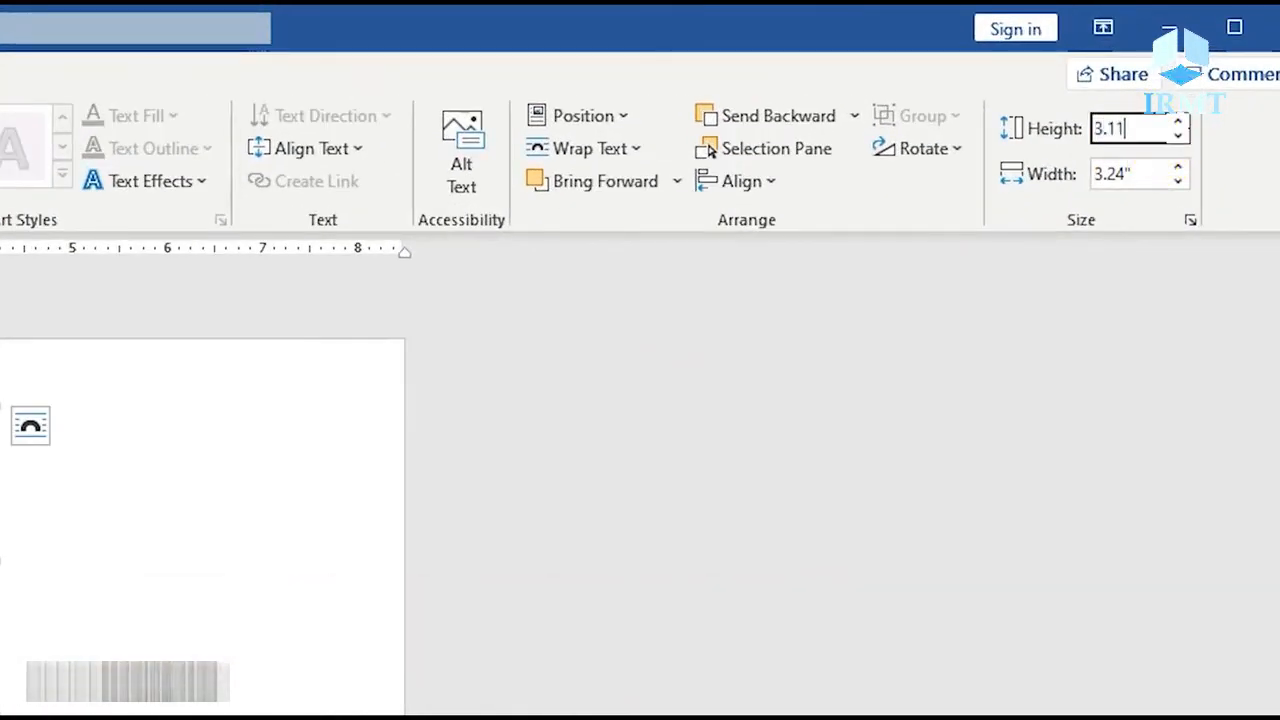
key("Tab")
type("3.11")
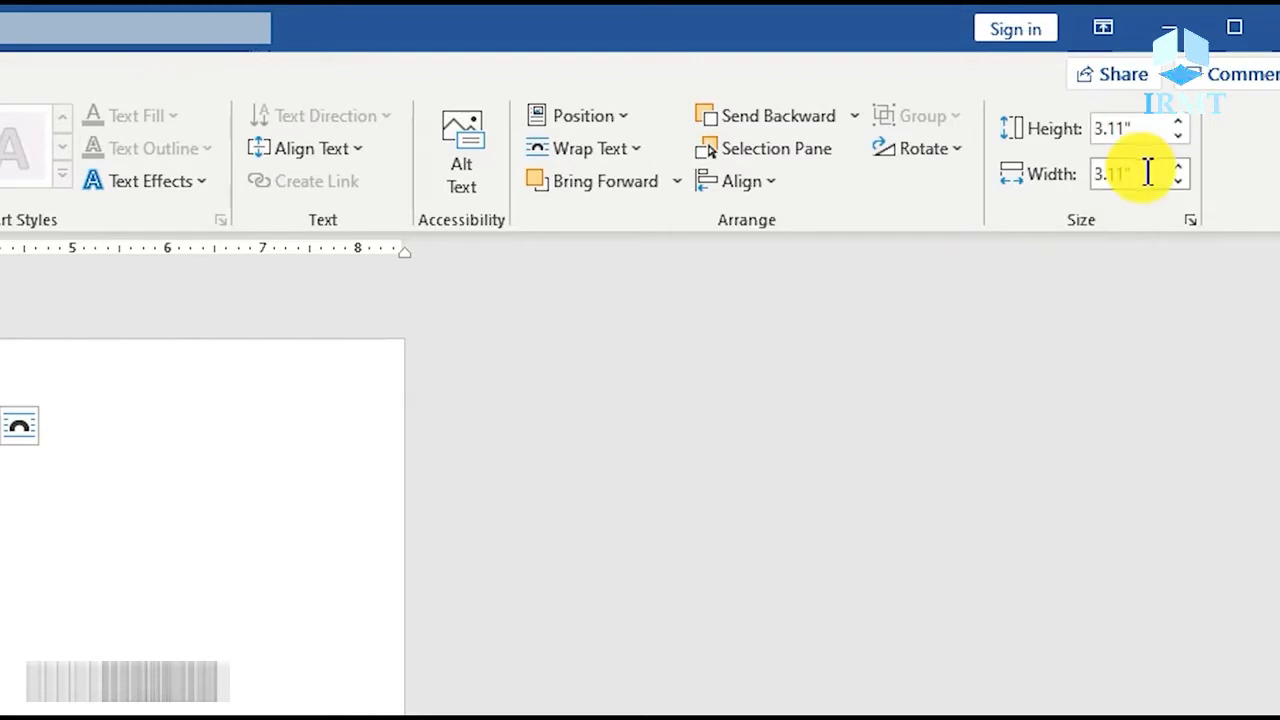
key("Return")
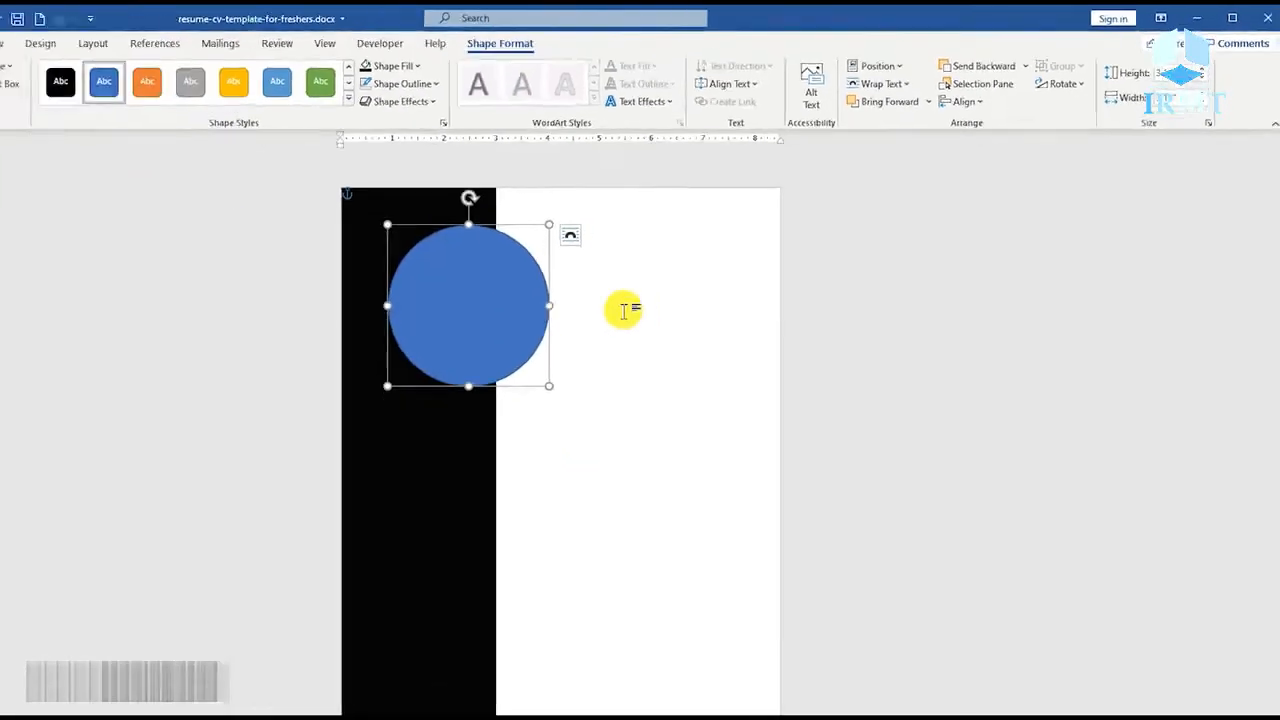
left_click(623, 311)
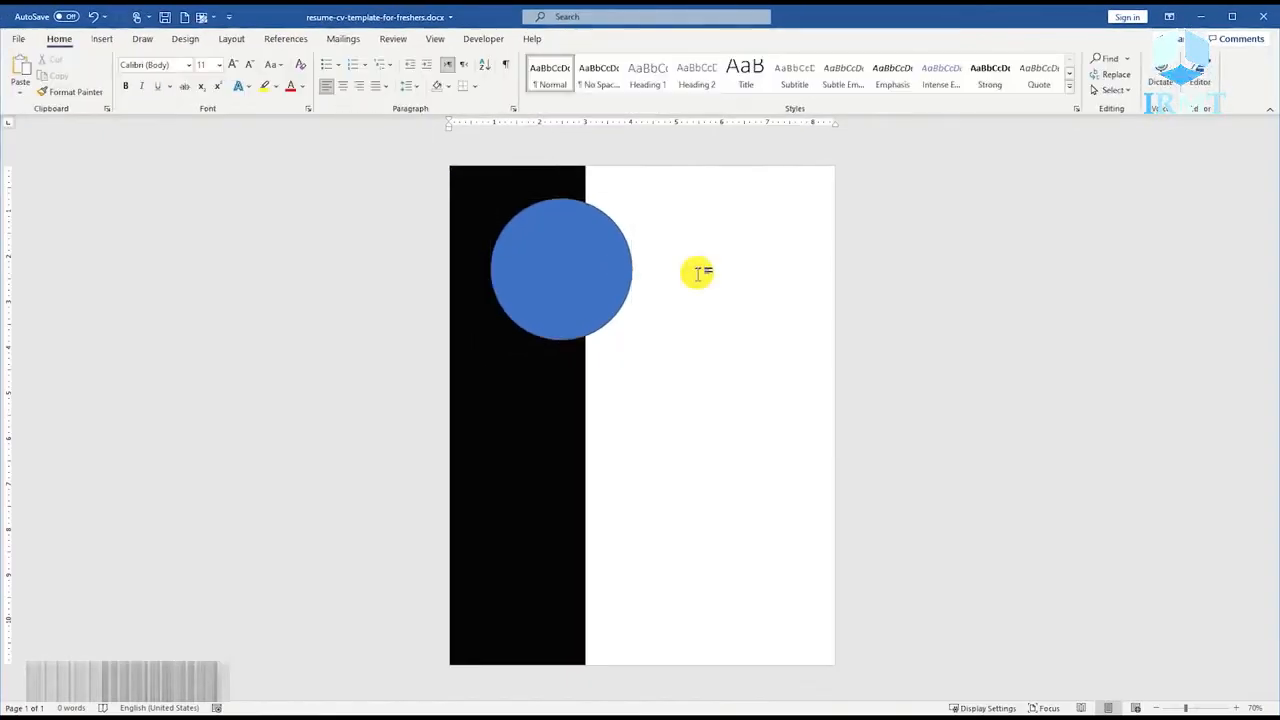
Give the circle a white fill with no outline and move it slightly up and to the left.
right_click(585, 265)
left_click(646, 210)
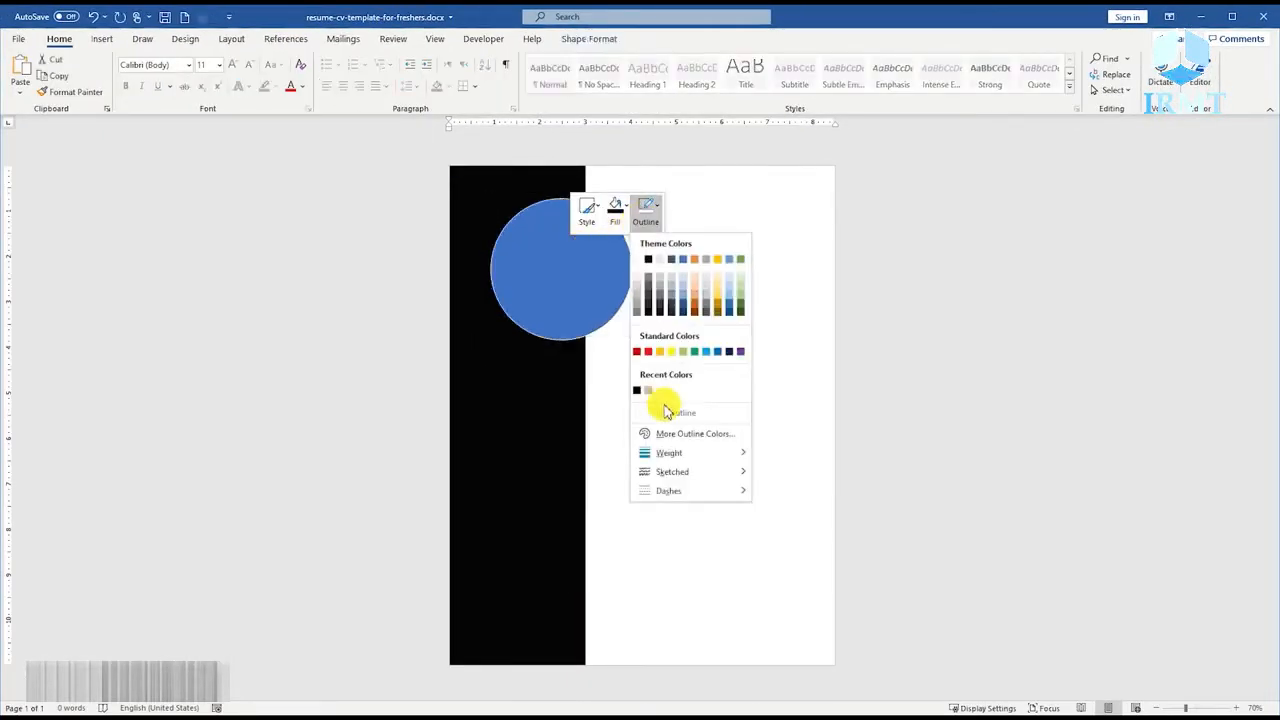
left_click(668, 413)
left_click(615, 207)
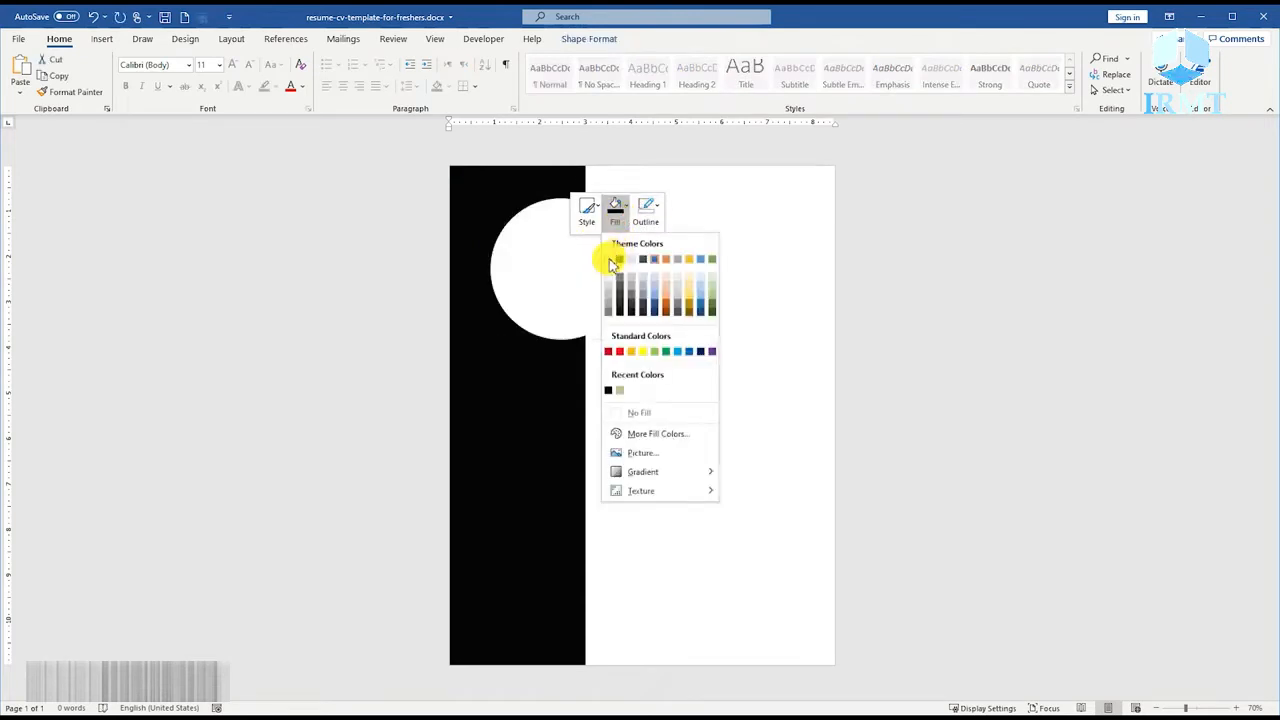
left_click(608, 260)
left_click_drag(561, 270, 541, 252)
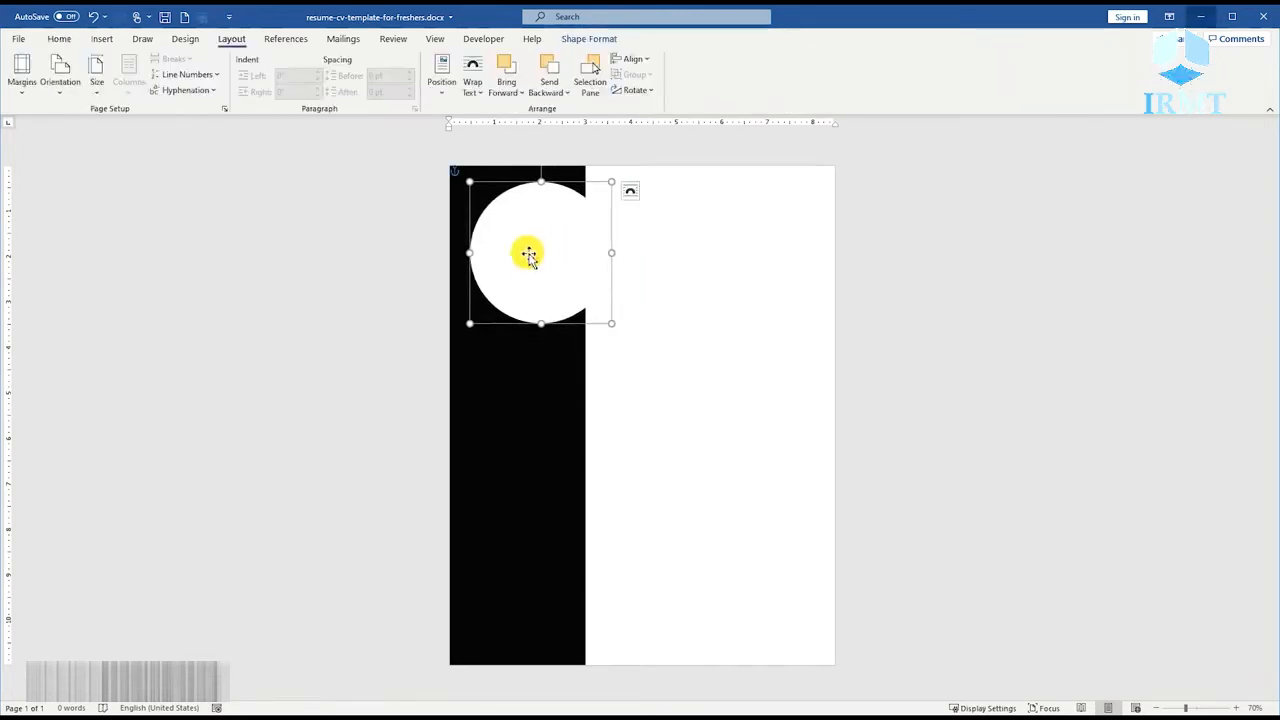
Duplicate the white circle slightly below the original and set the copy's height and width to 2.55 inches.
left_click_drag(540, 252, 550, 282)
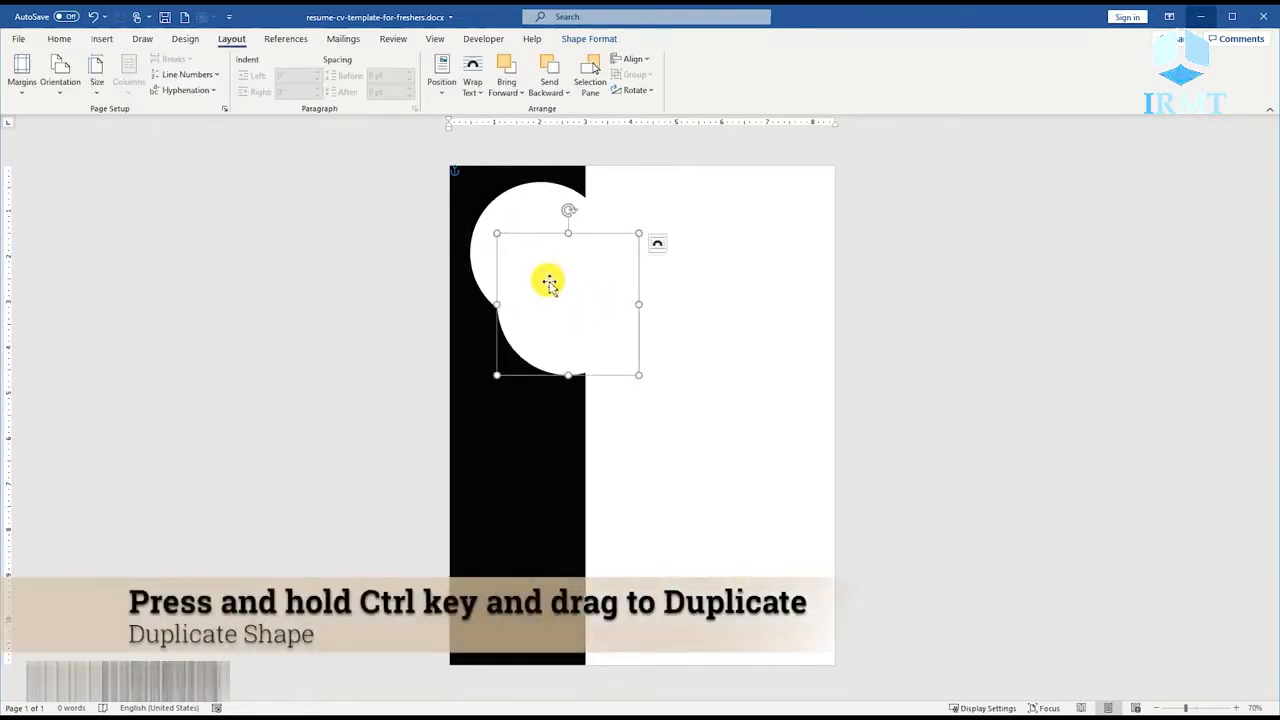
left_click(589, 38)
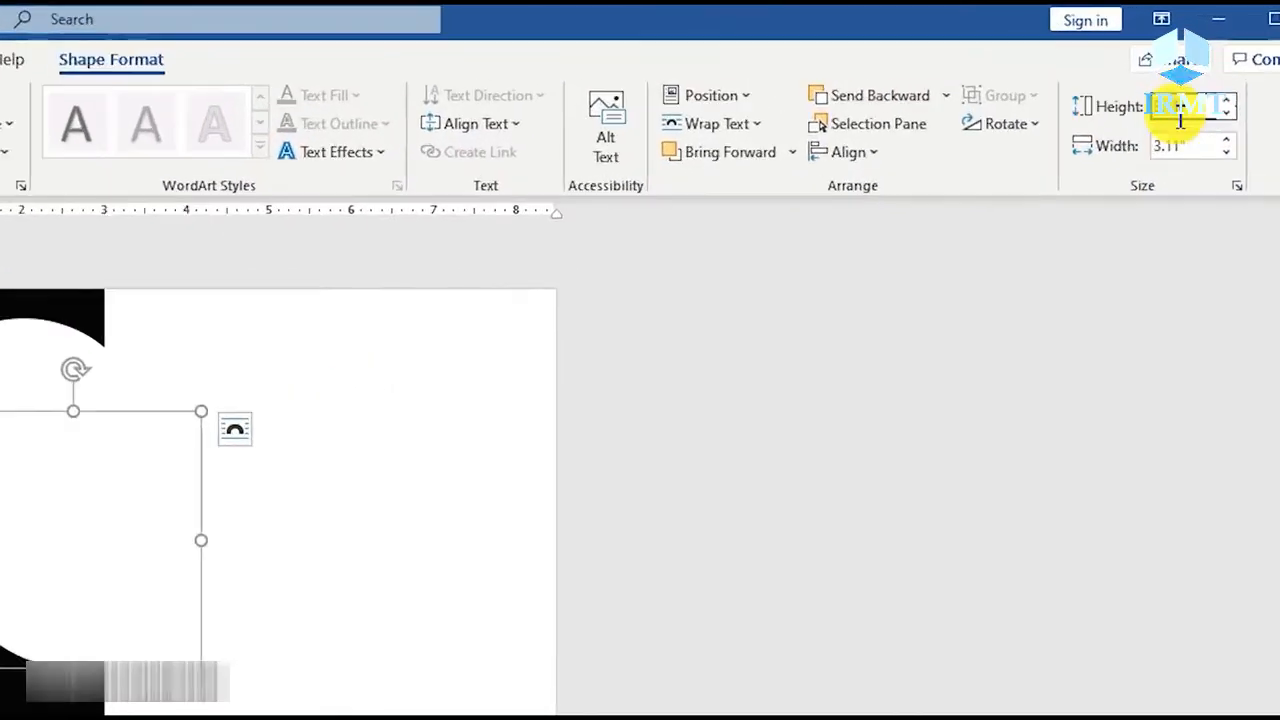
type("2.5")
key("Tab")
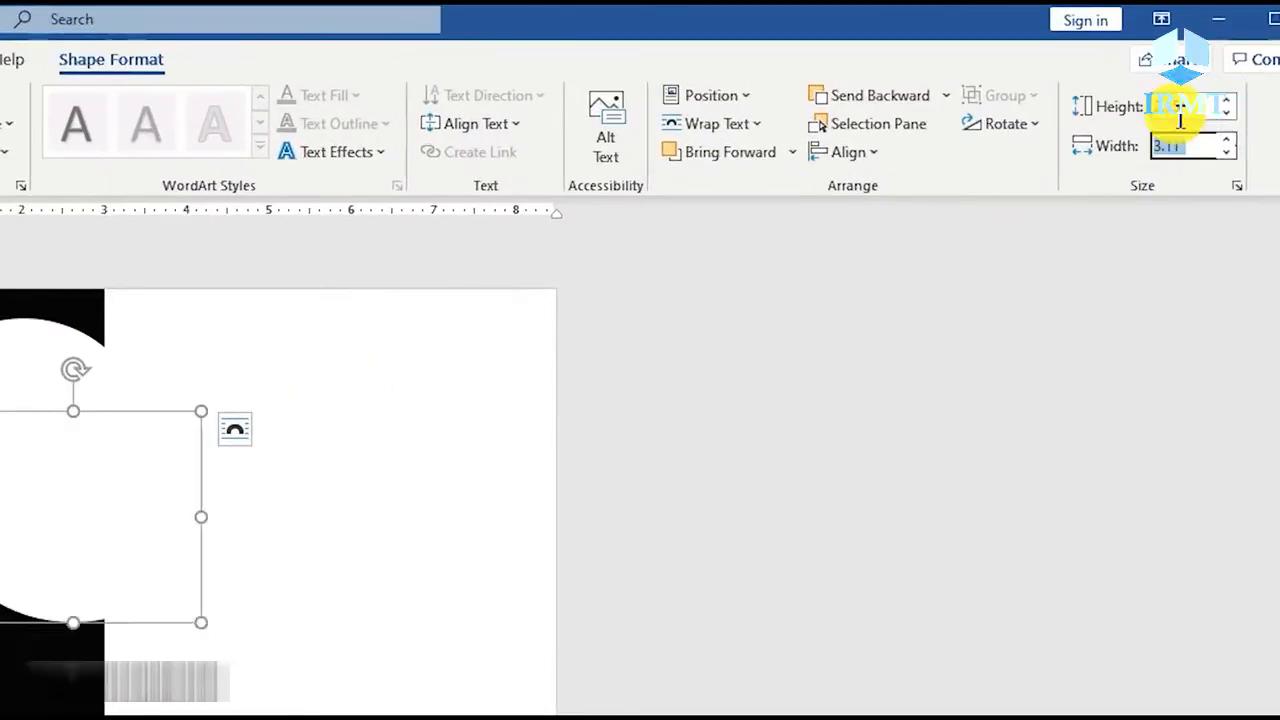
type("2.55")
left_click(1180, 118)
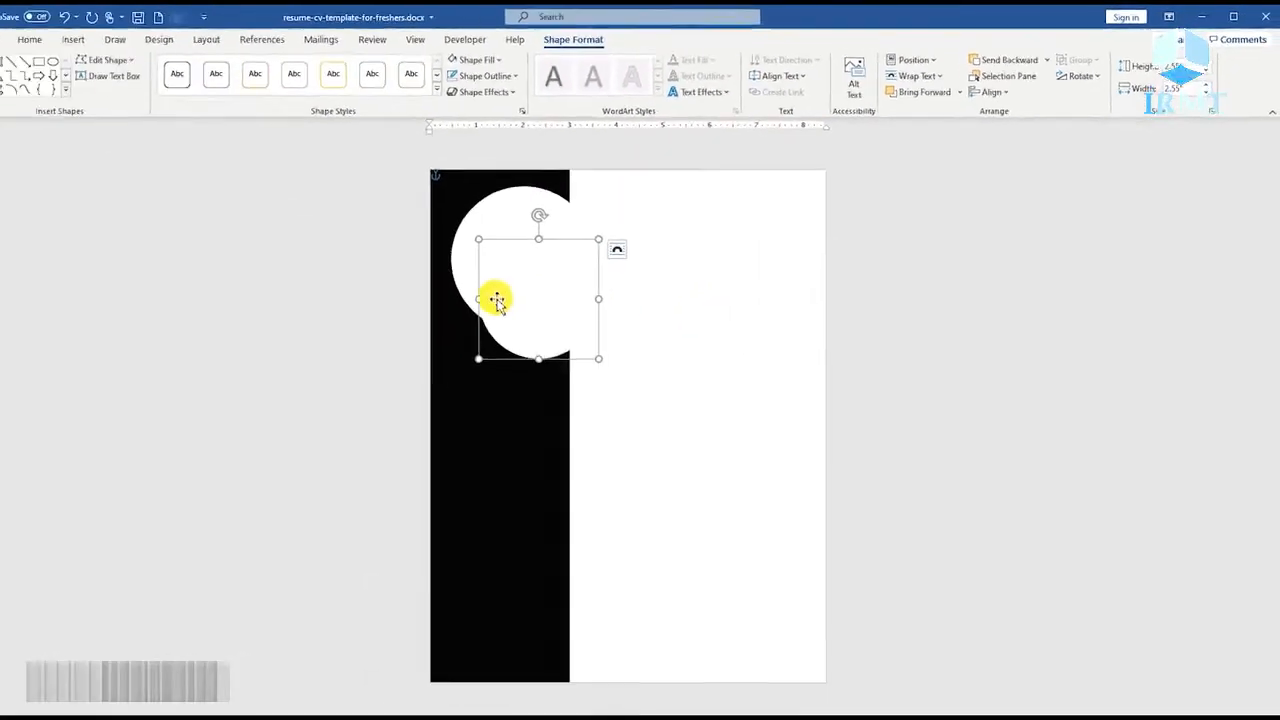
Give the smaller circle a solid tan outline with a width of 12 pt.
right_click(26, 493)
left_click(589, 607)
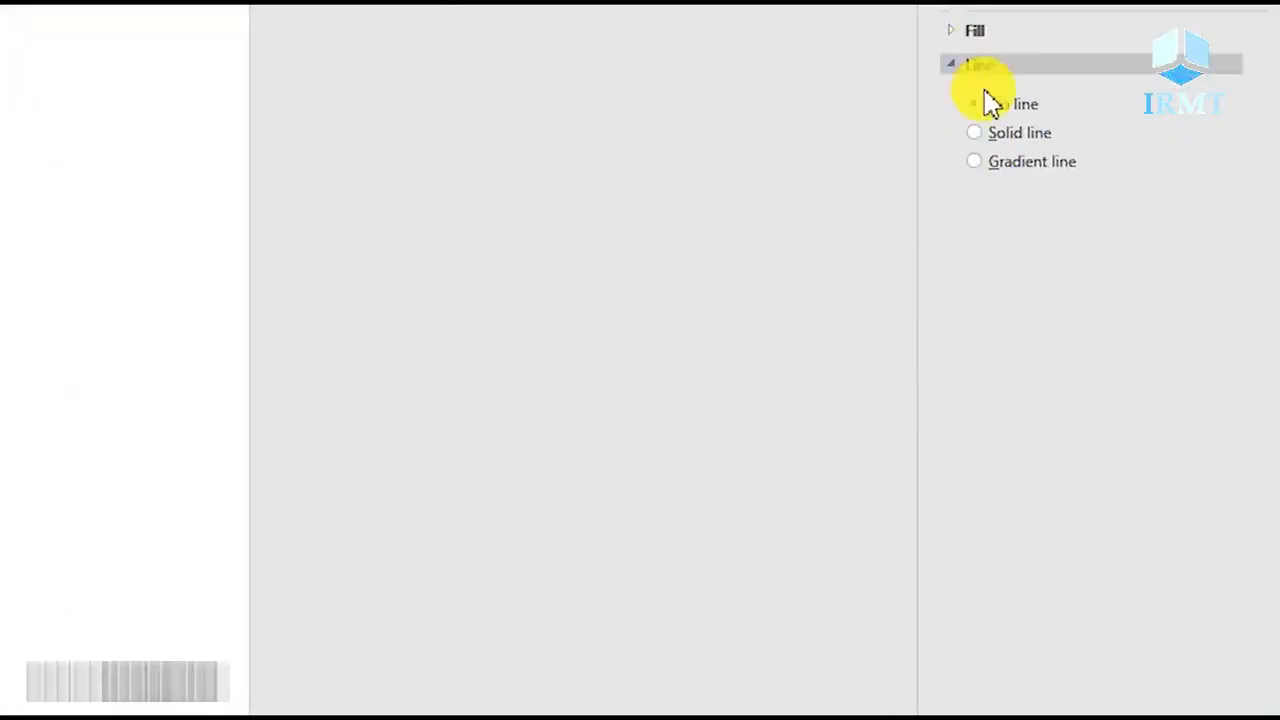
left_click(995, 131)
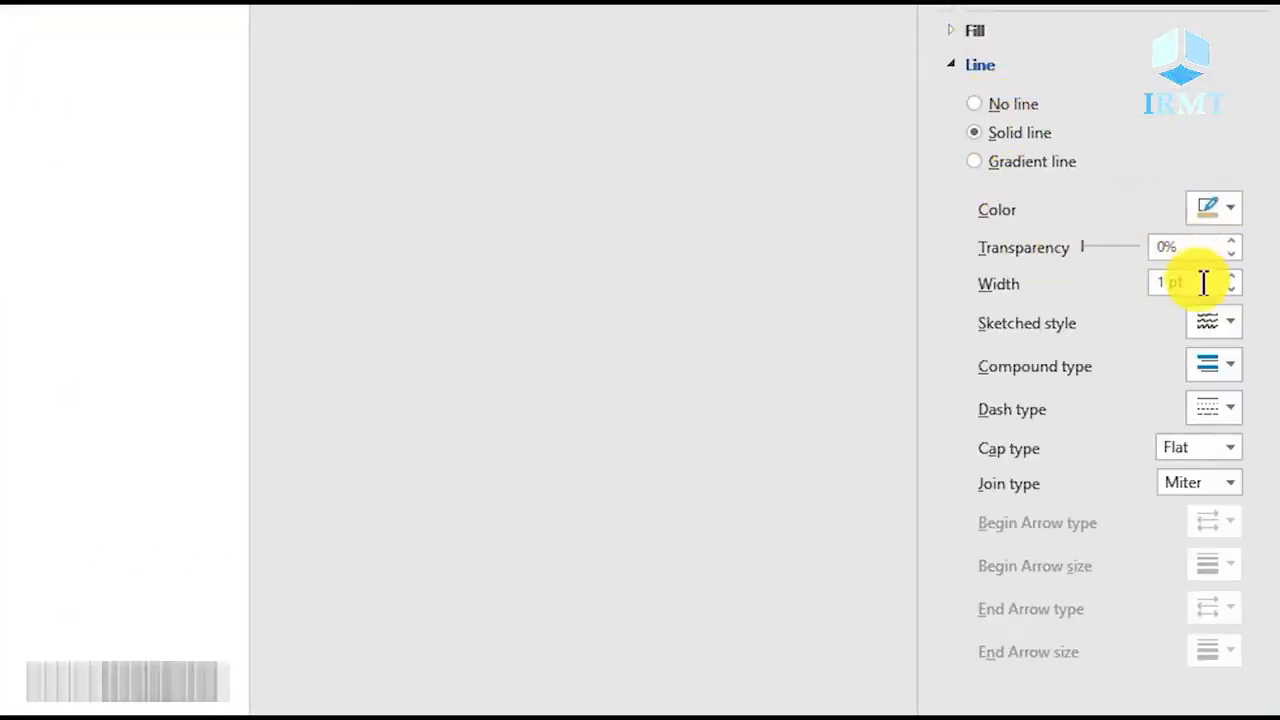
left_click_drag(1203, 282, 1143, 305)
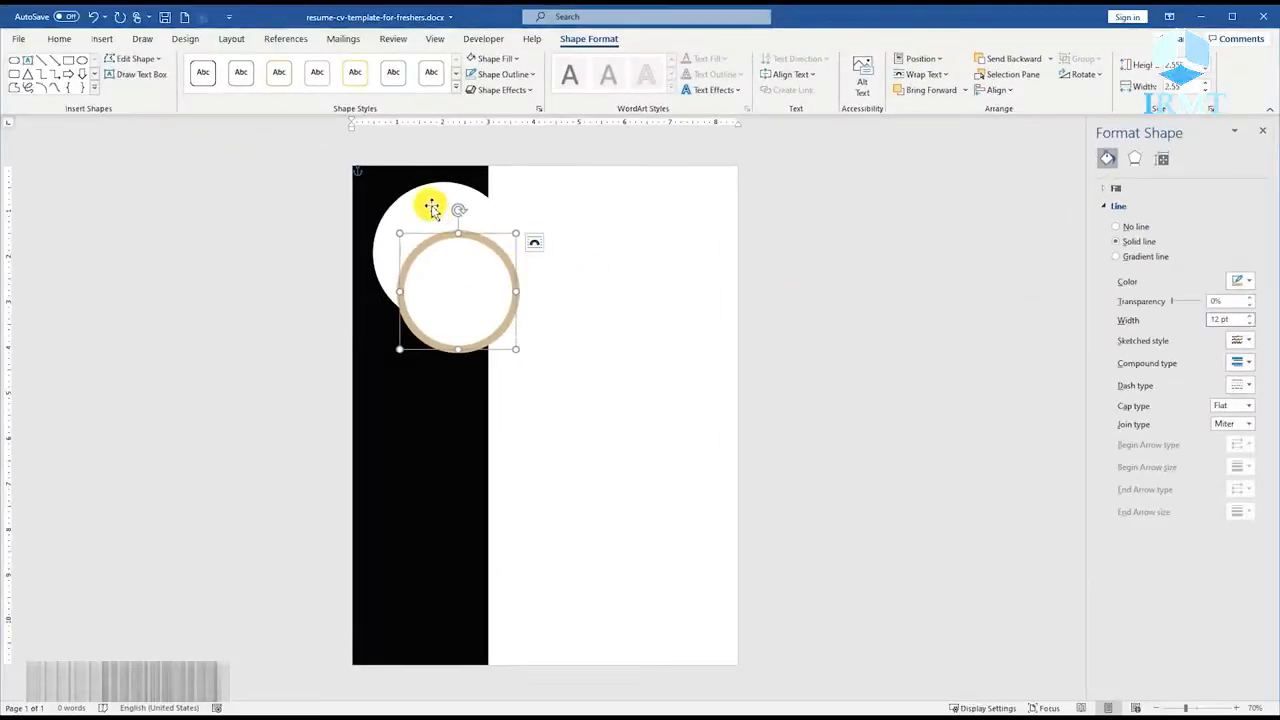
Select both circles and align them by center and middle so that they are concentric.
left_click(430, 206)
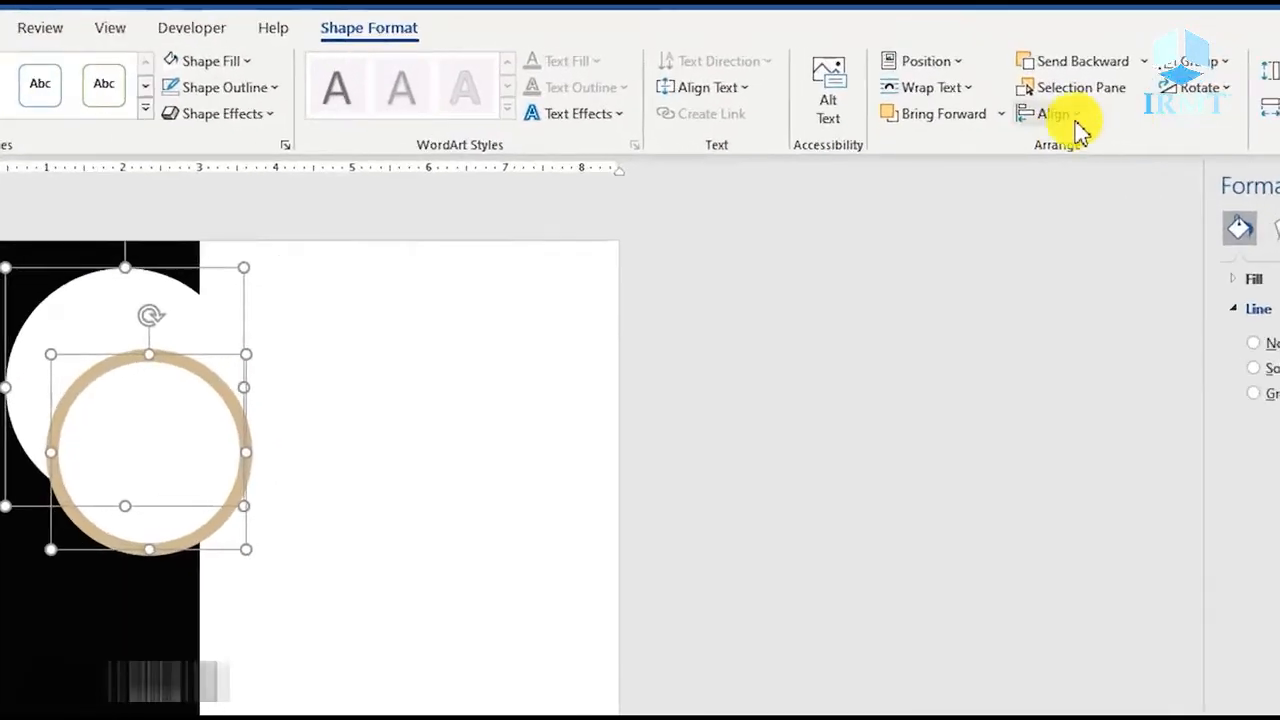
left_click(997, 90)
left_click(1100, 180)
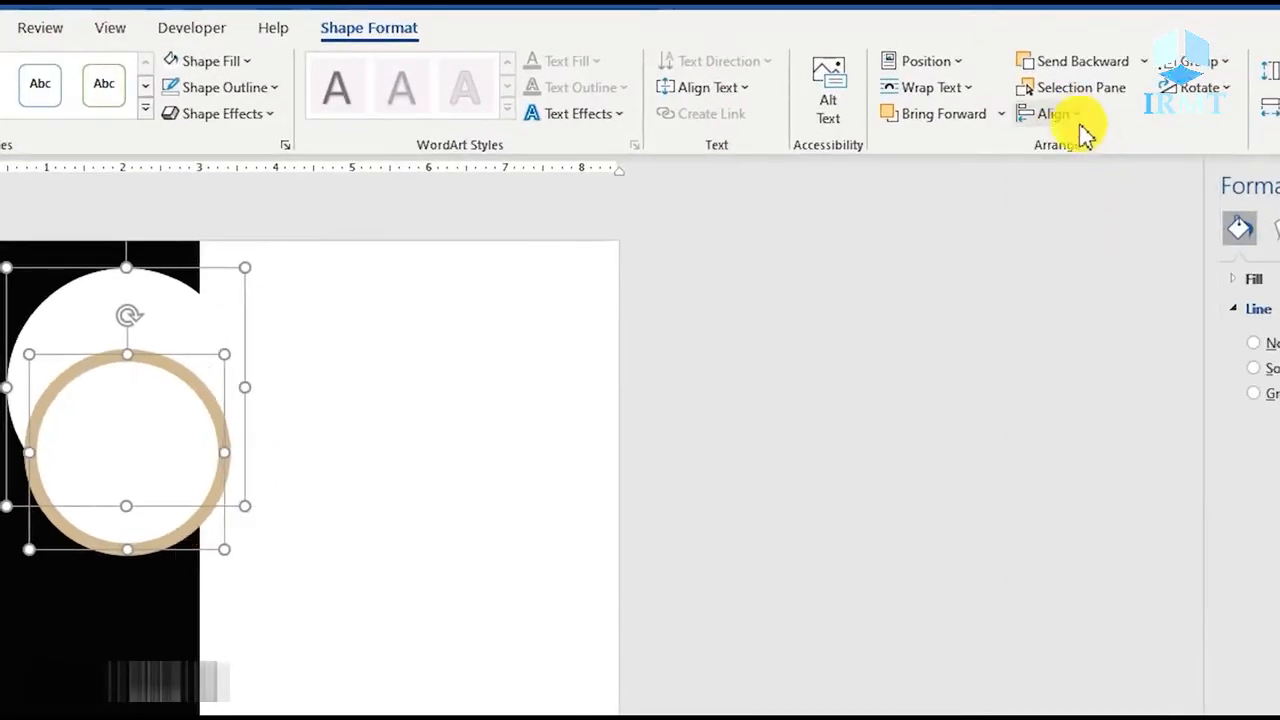
left_click(1050, 113)
left_click(1096, 276)
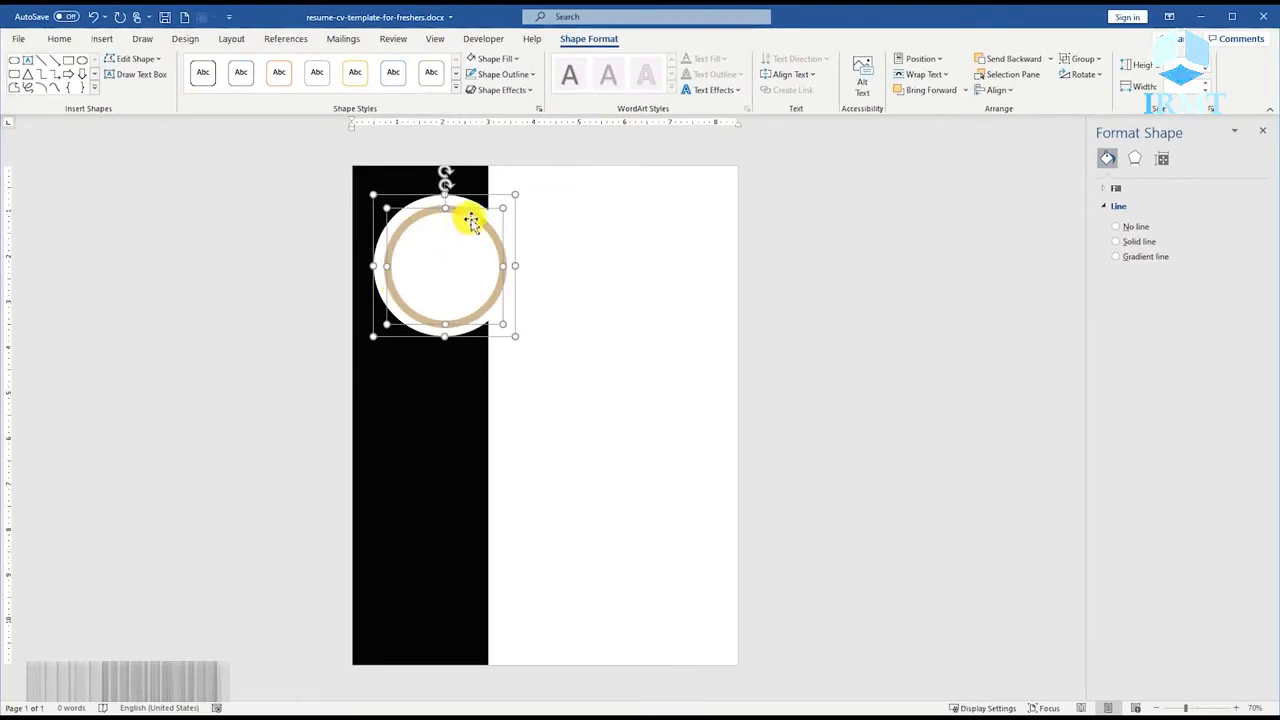
left_click(548, 245)
Fill the smaller circle with the candidate's photo from a picture file on the computer.
right_click(419, 247)
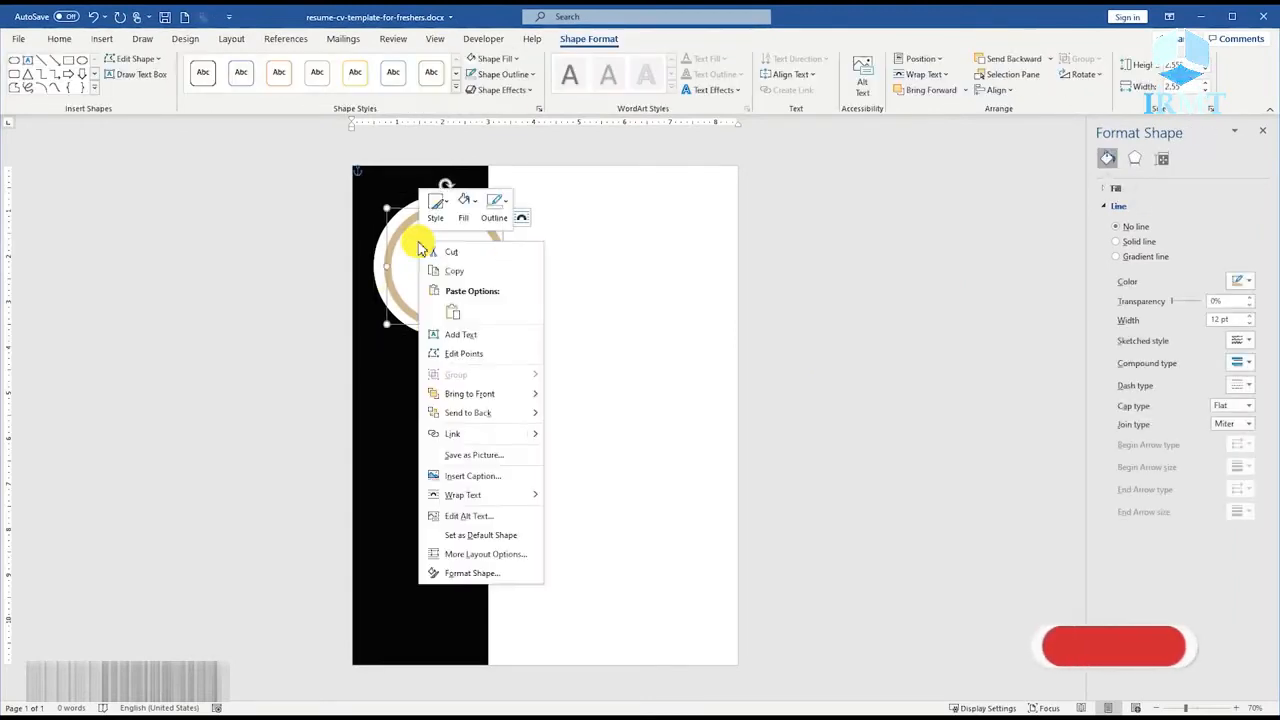
left_click(464, 202)
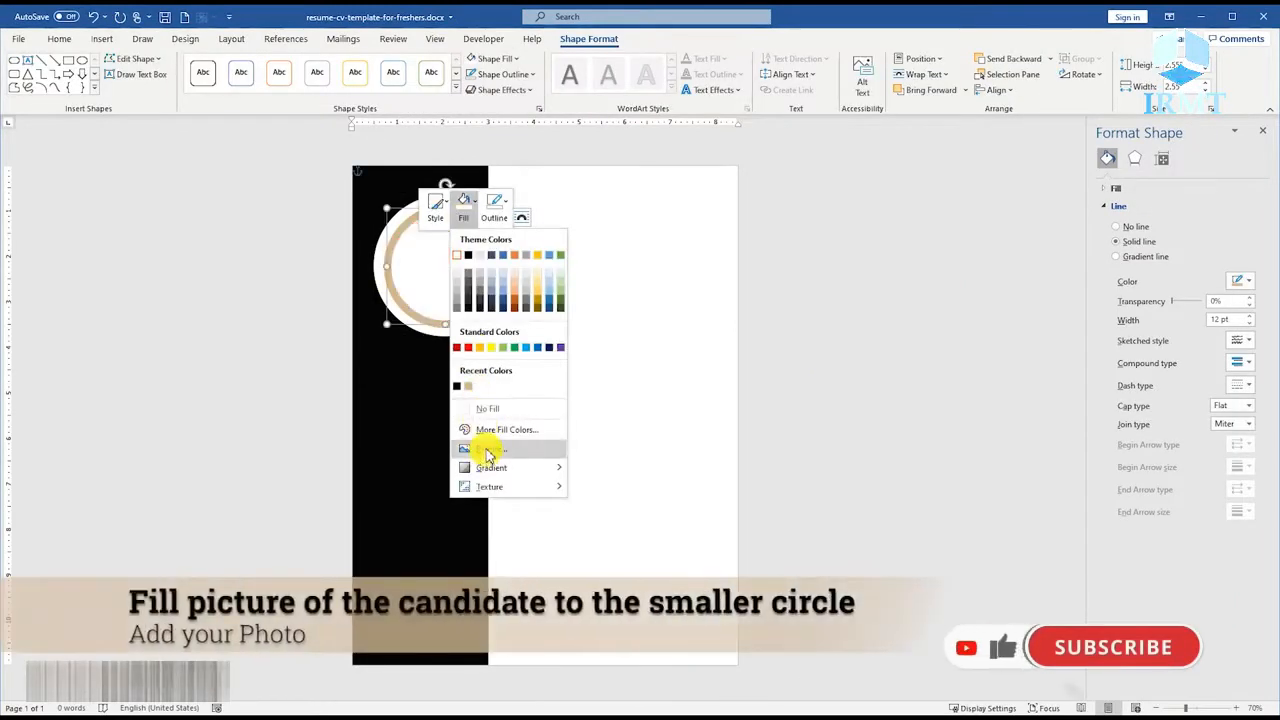
left_click(484, 450)
left_click(497, 313)
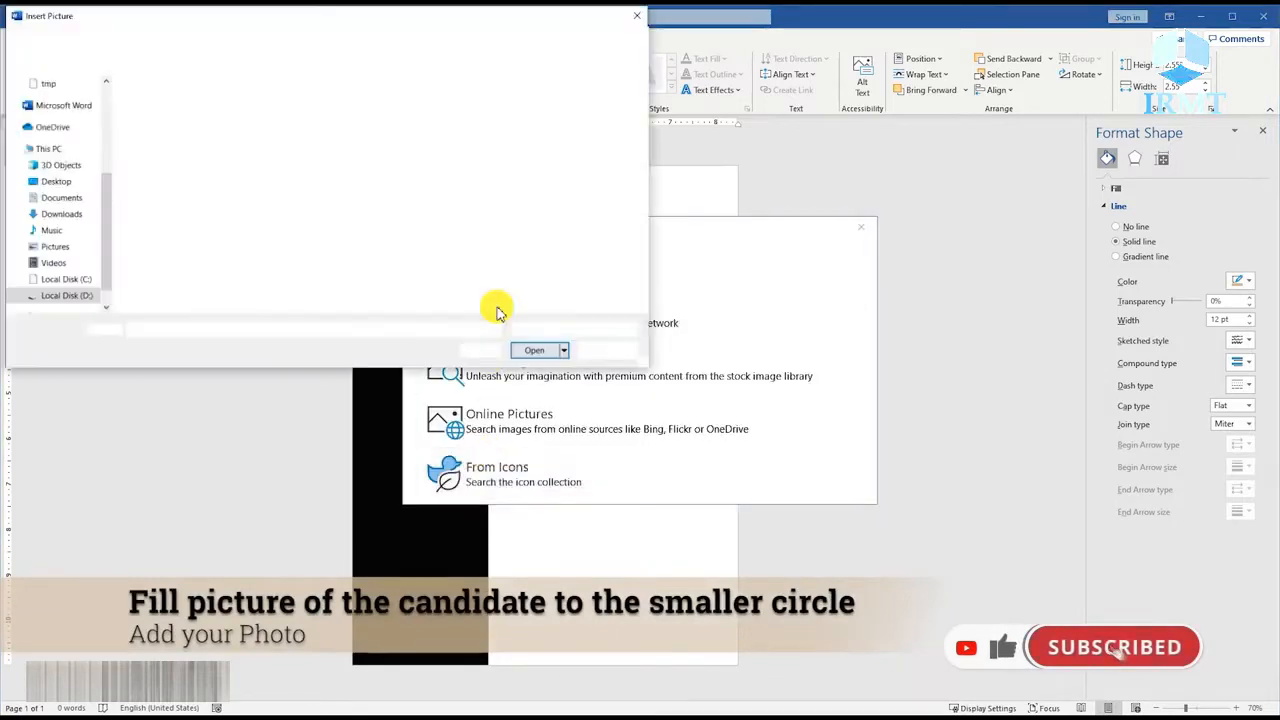
left_click(232, 108)
double_click(232, 108)
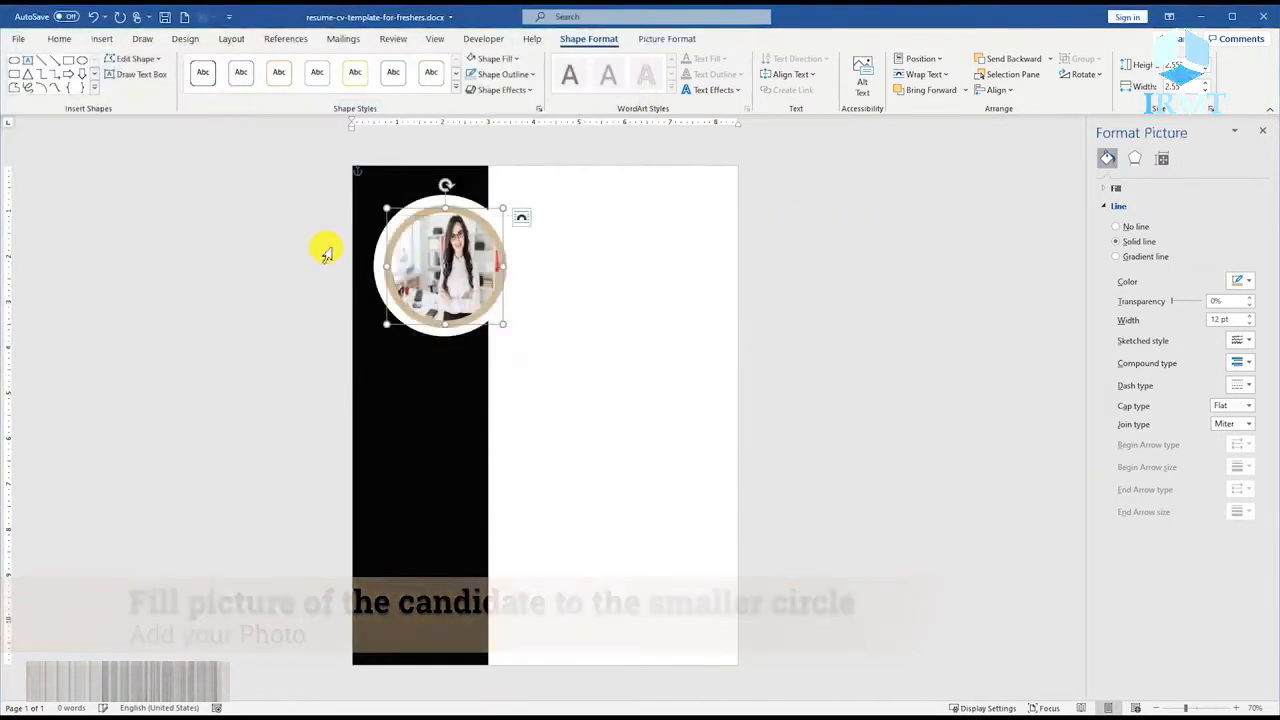
Crop the photo within the circle, enlarging it and repositioning it so the woman's face and shoulders are centered in the frame.
scroll(445, 264, "up", 5)
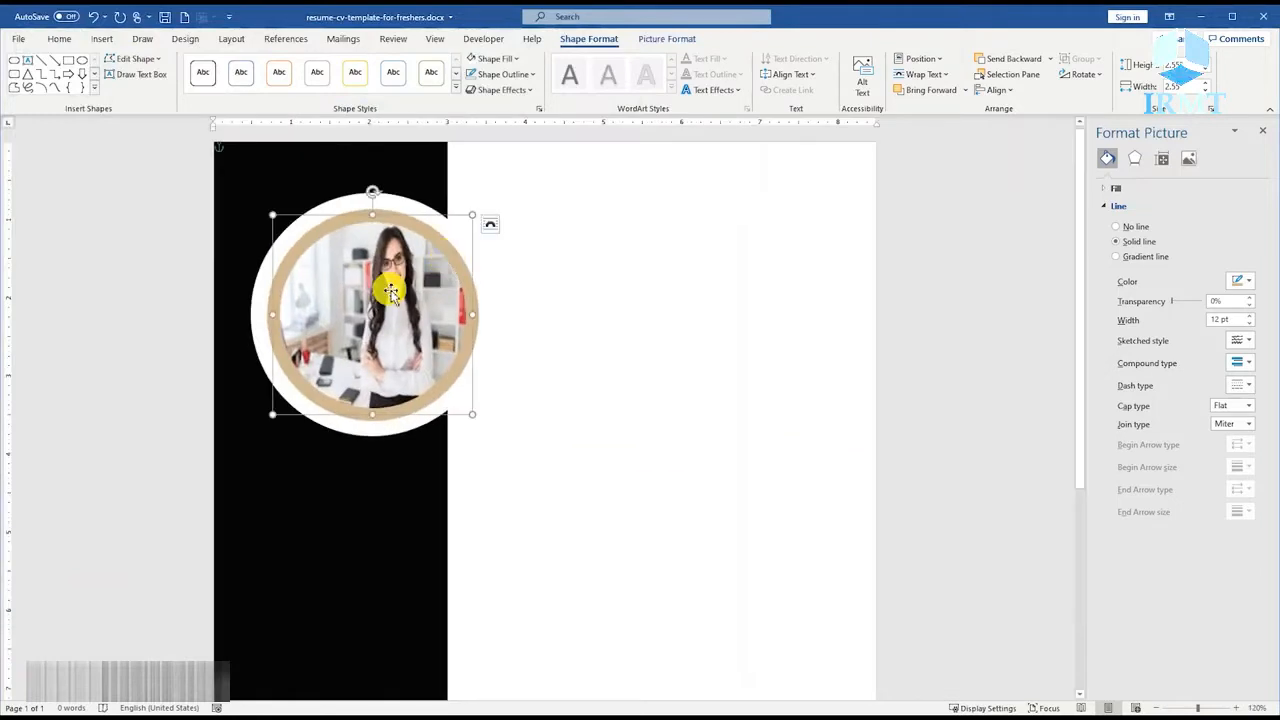
left_click(666, 38)
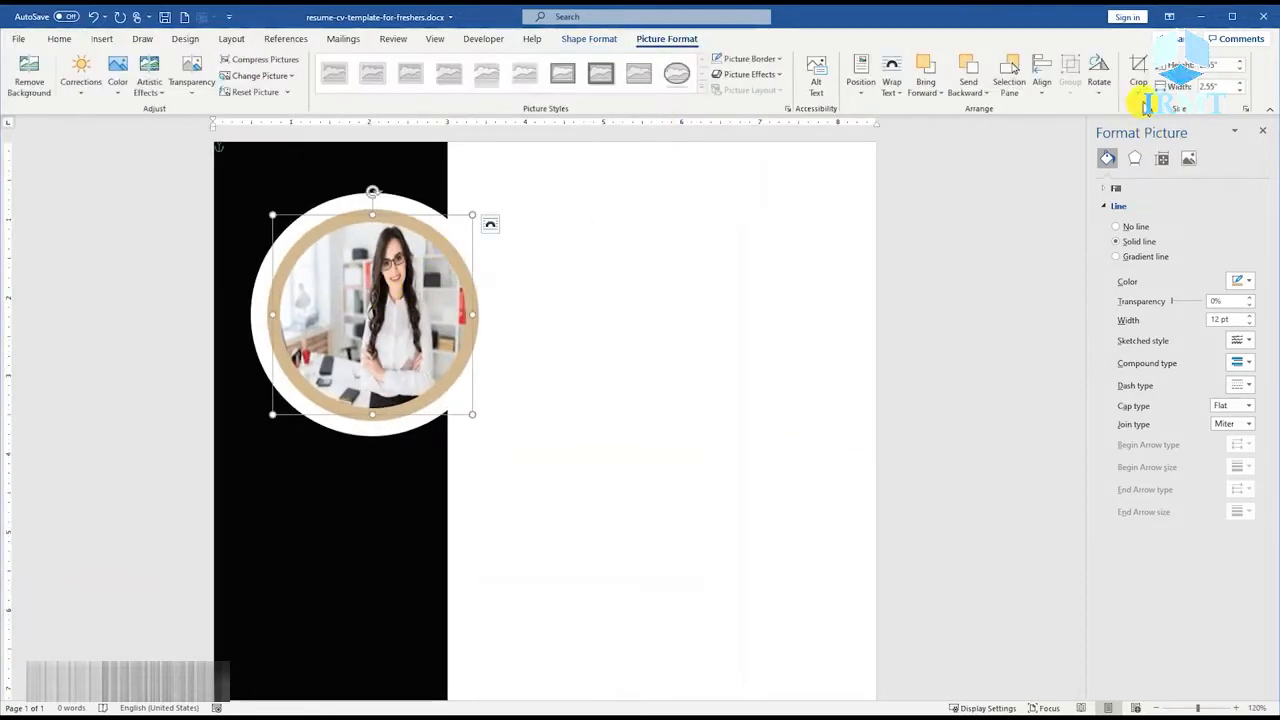
left_click(1142, 98)
left_click(1160, 174)
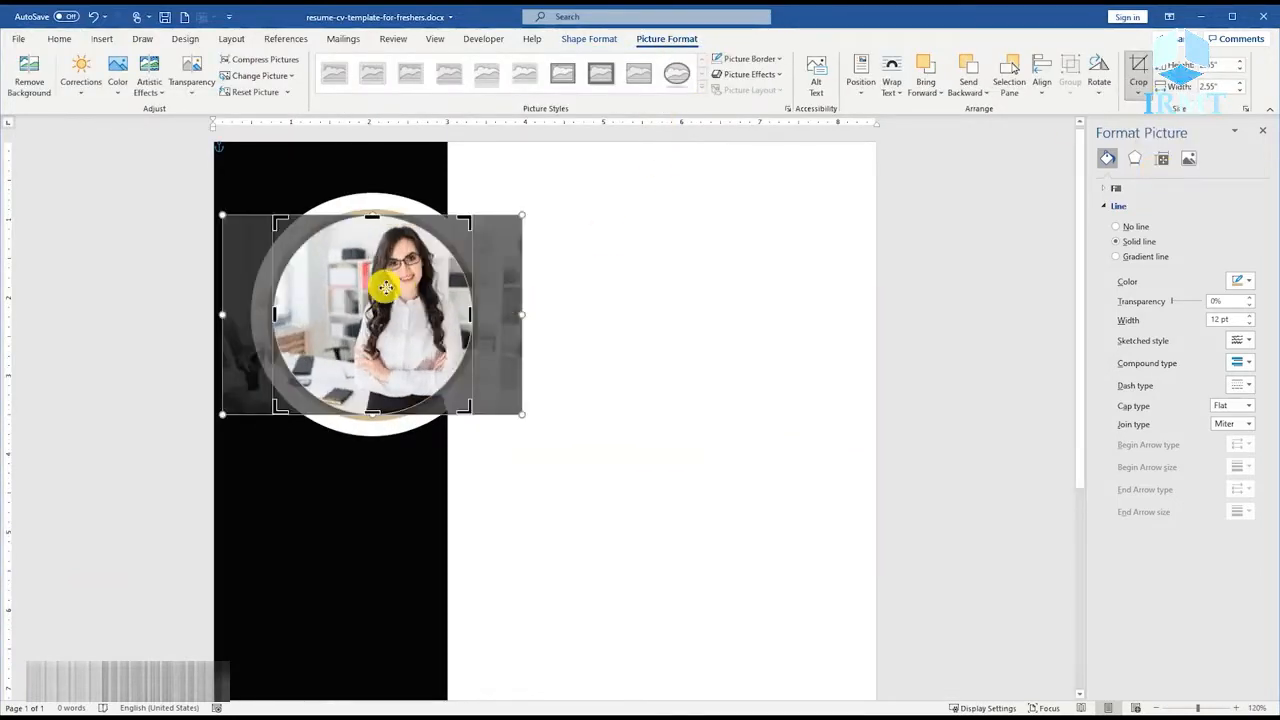
left_click_drag(520, 412, 617, 508)
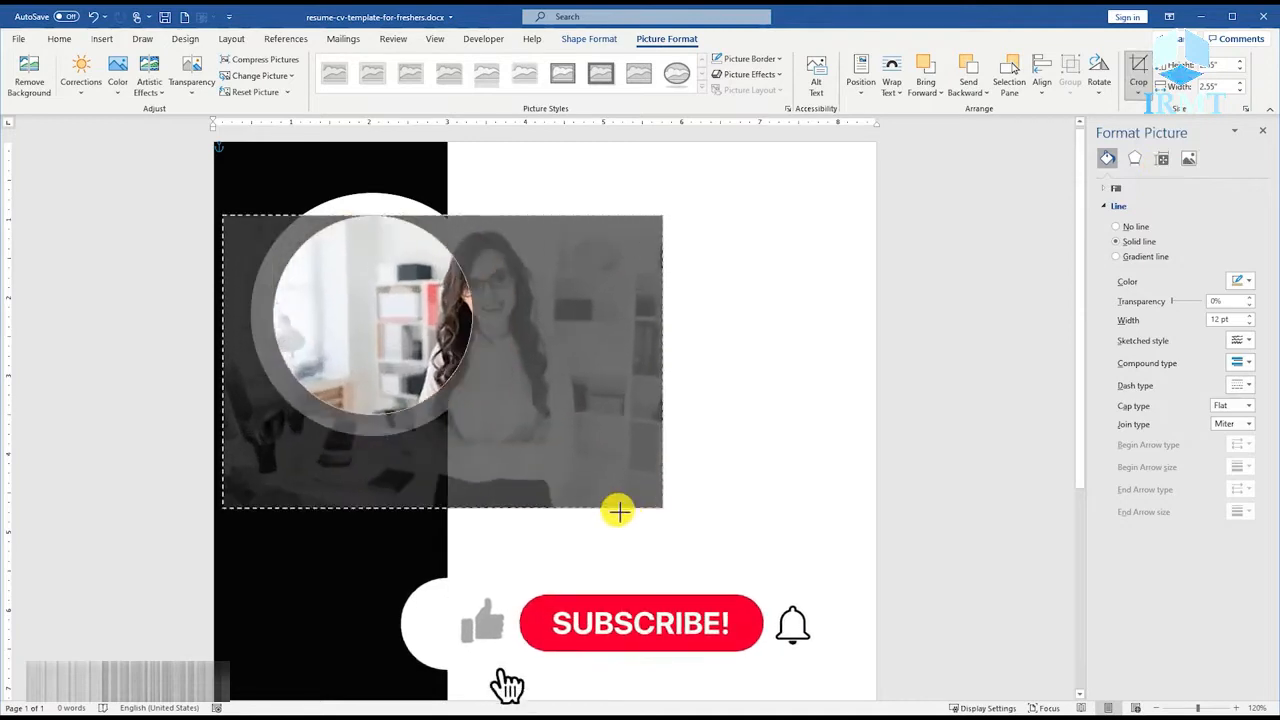
left_click_drag(555, 428, 487, 427)
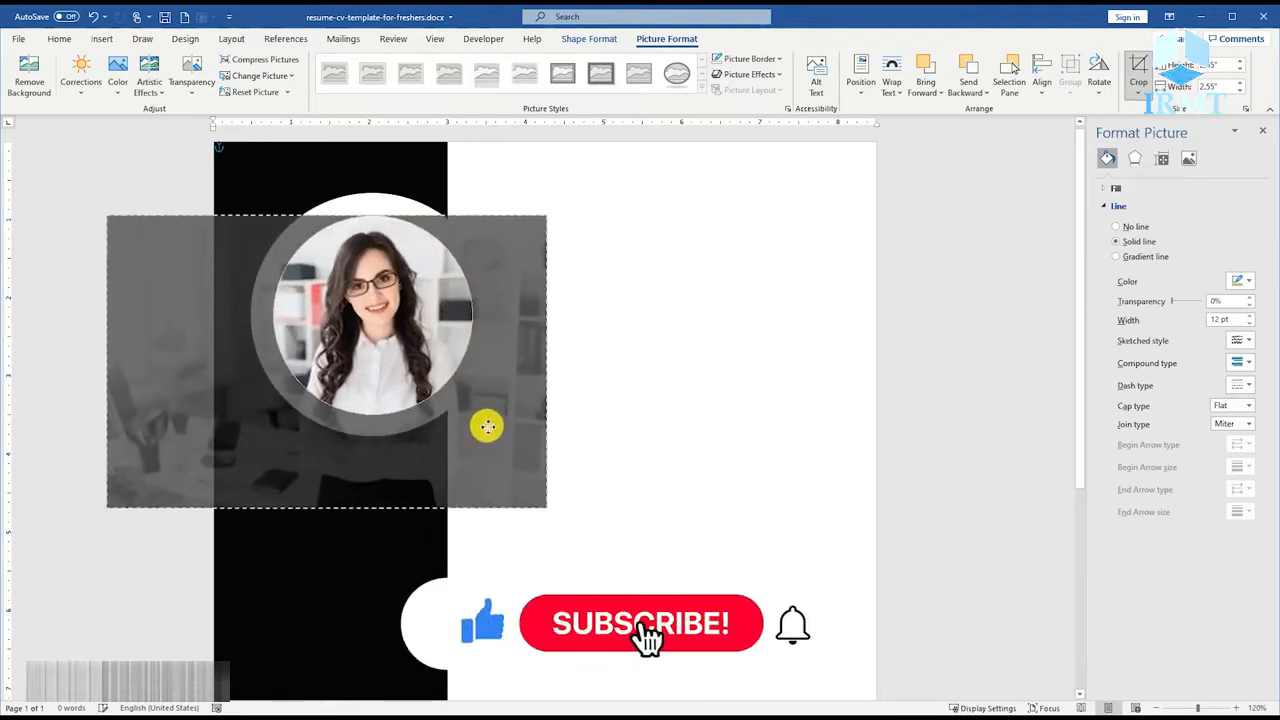
left_click_drag(547, 508, 536, 501)
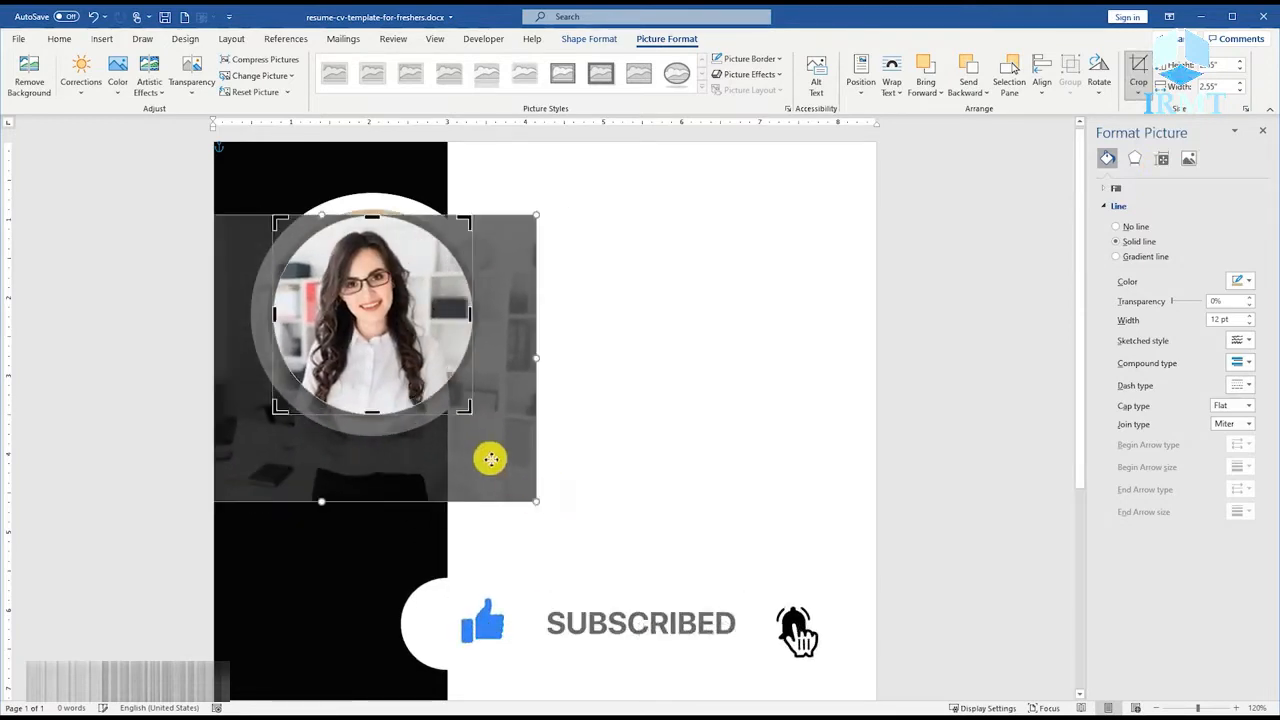
left_click_drag(490, 458, 492, 459)
left_click(632, 366)
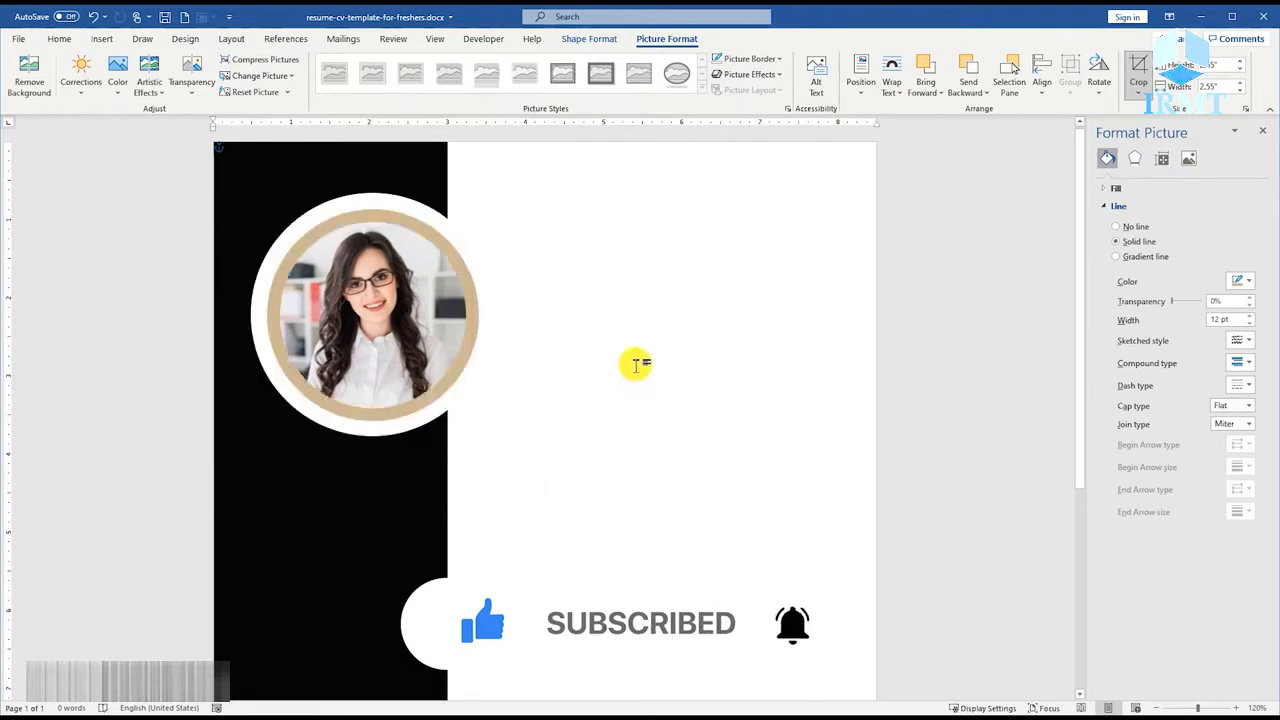
Group the photo circle and the larger white circle behind it into one object.
left_click(387, 258)
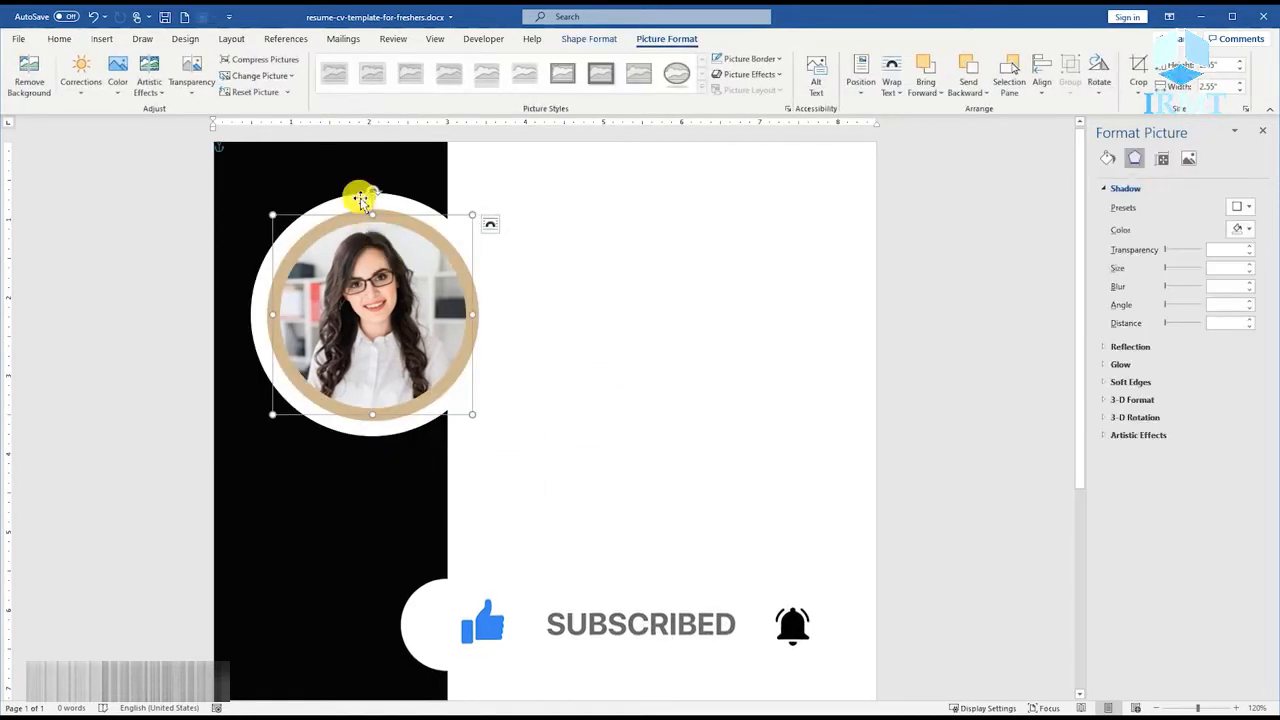
left_click(397, 209, "ctrl")
right_click(397, 209)
left_click(555, 309)
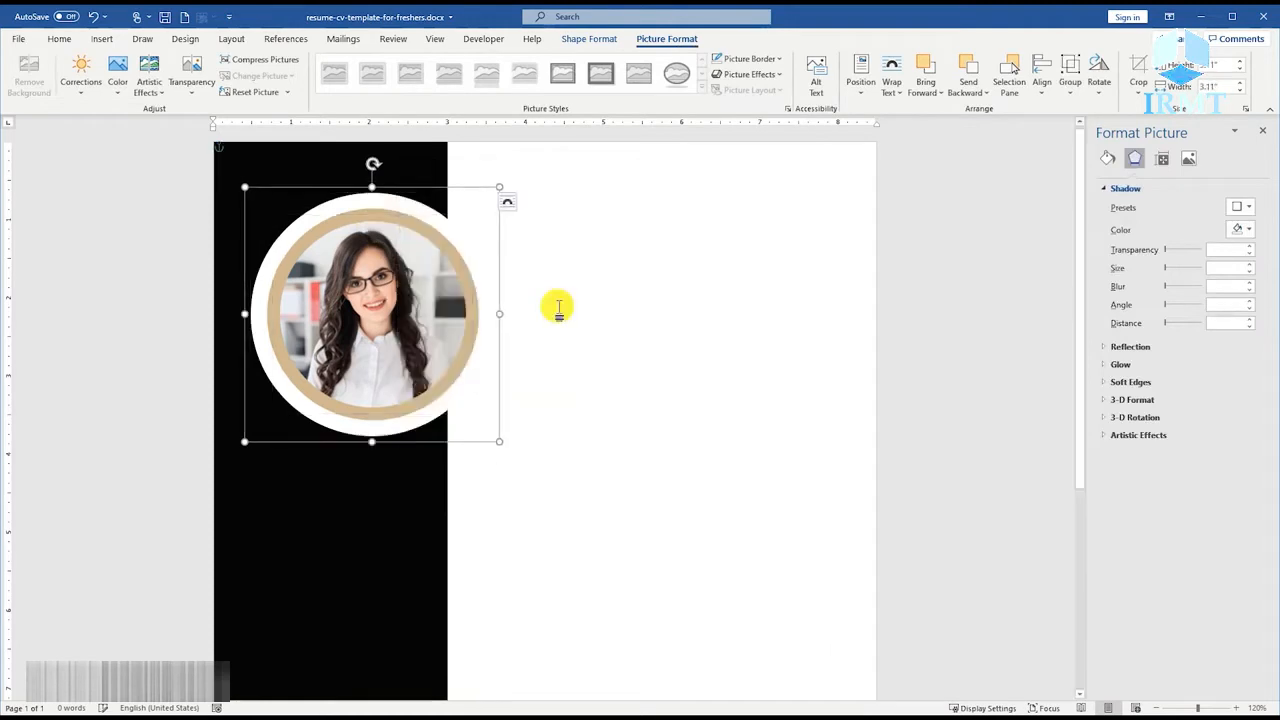
scroll(550, 300, "down", 4, "ctrl")
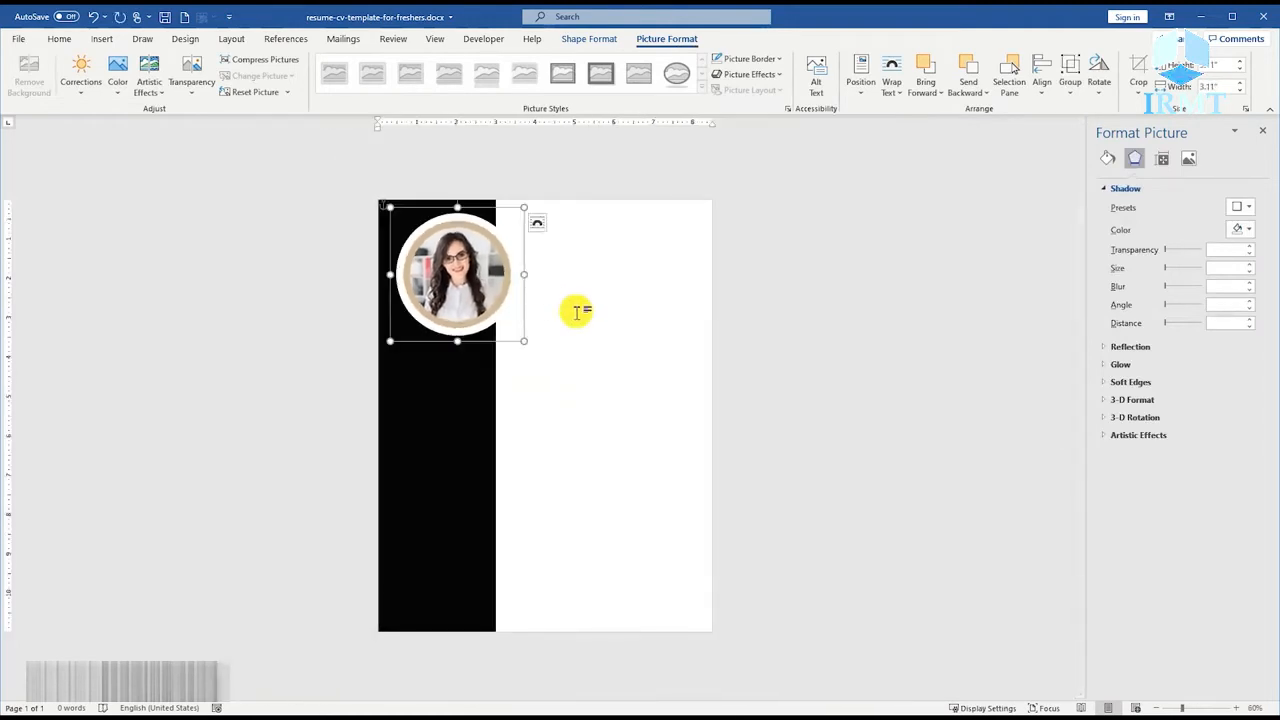
left_click(577, 312)
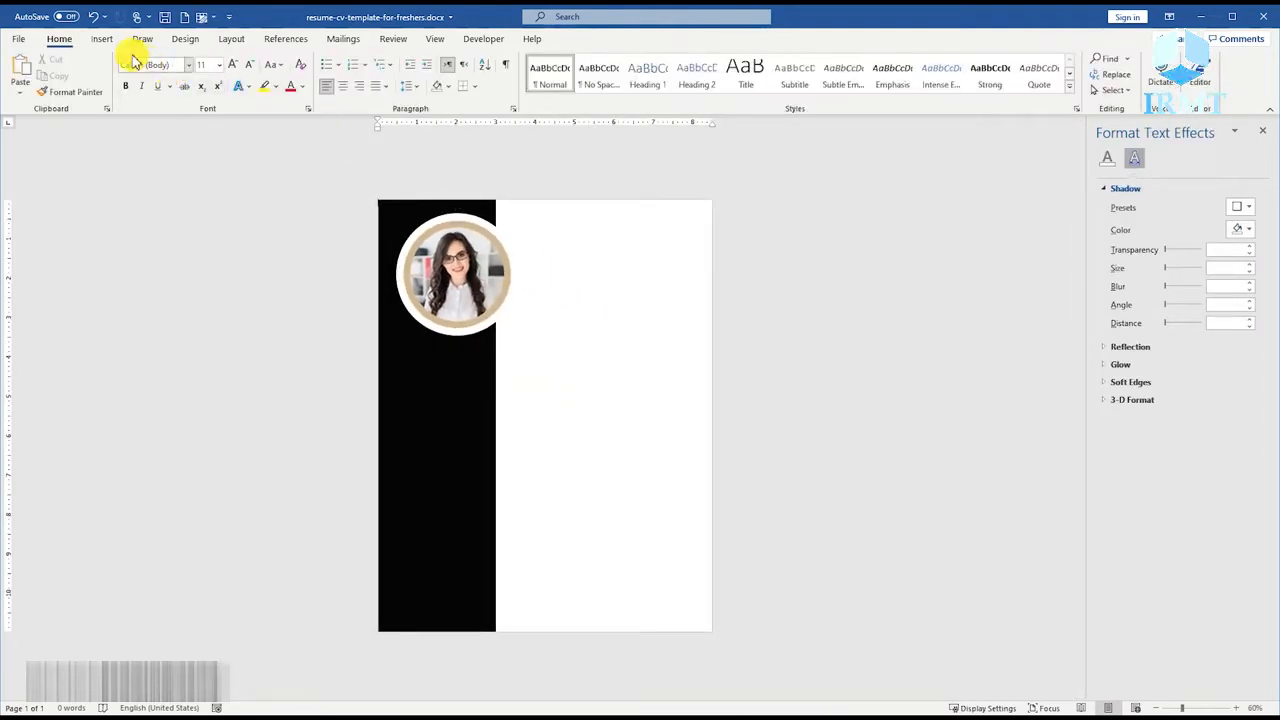
Add a borderless text box about 4 inches wide beside the photo with the candidate's name in bold black and light tan, above "Administrative Assistant".
left_click(101, 38)
left_click(189, 70)
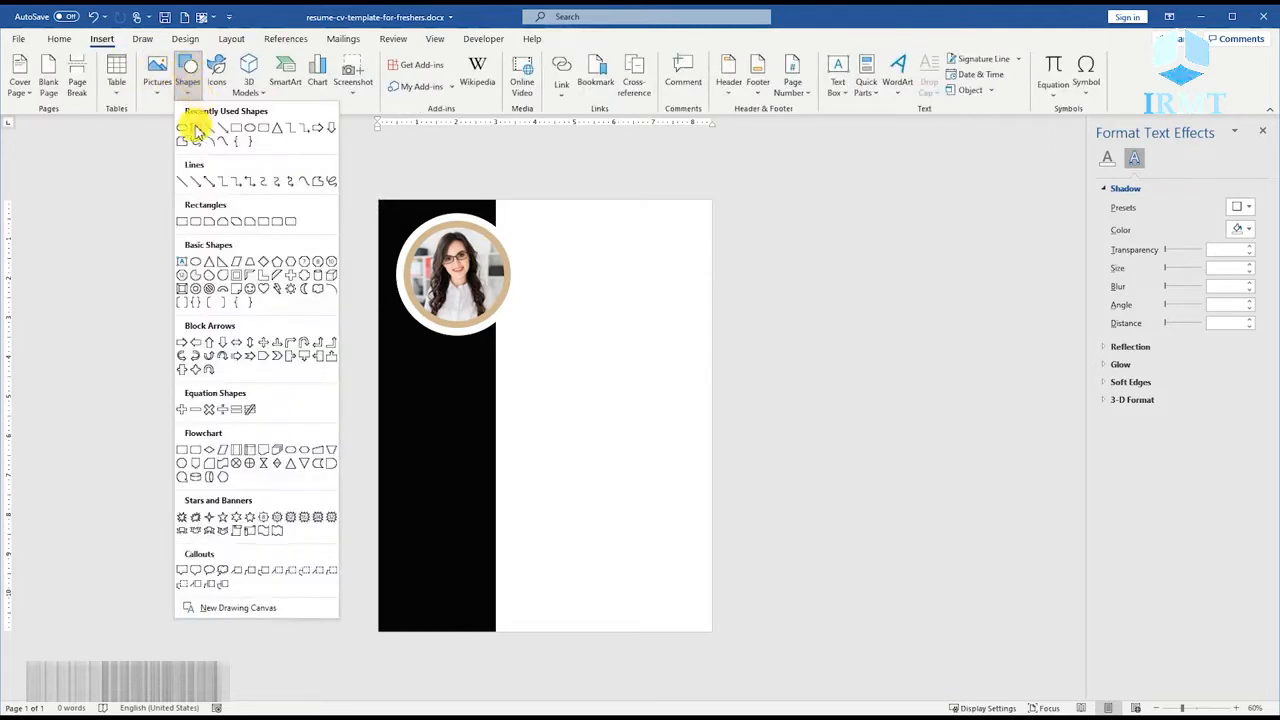
left_click(196, 130)
left_click_drag(526, 249, 680, 313)
scroll(566, 290, "up", 8)
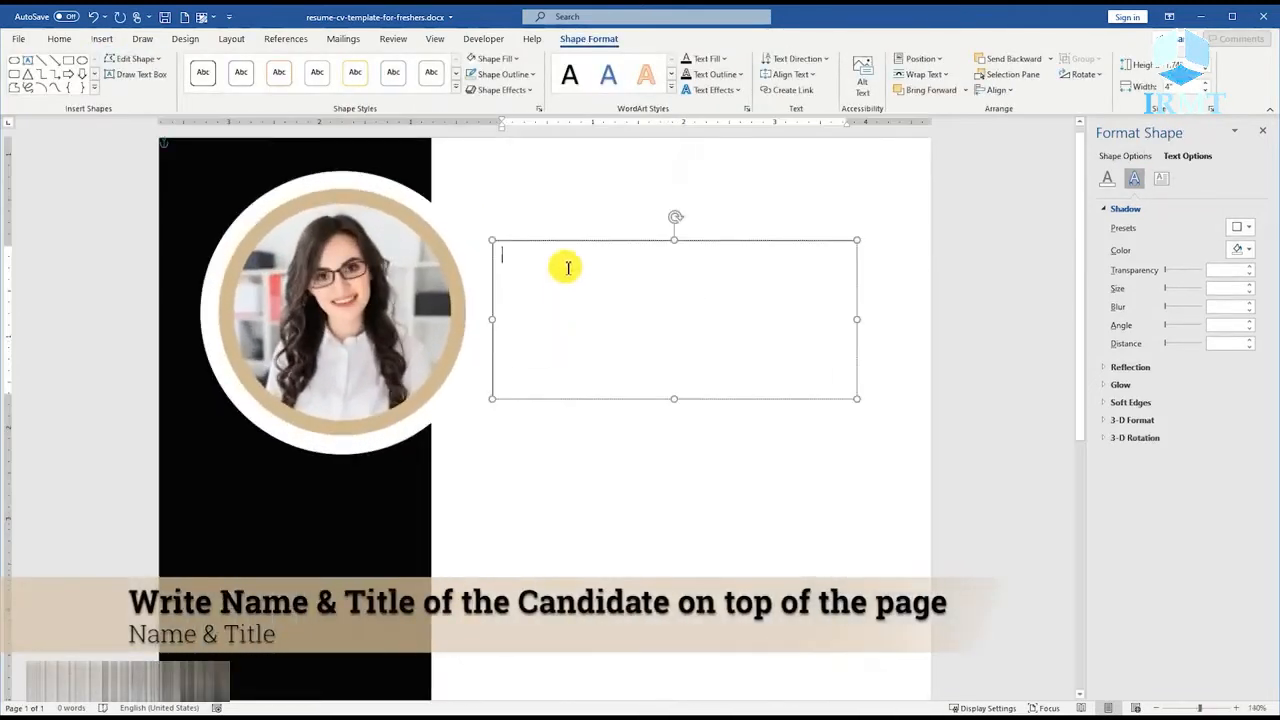
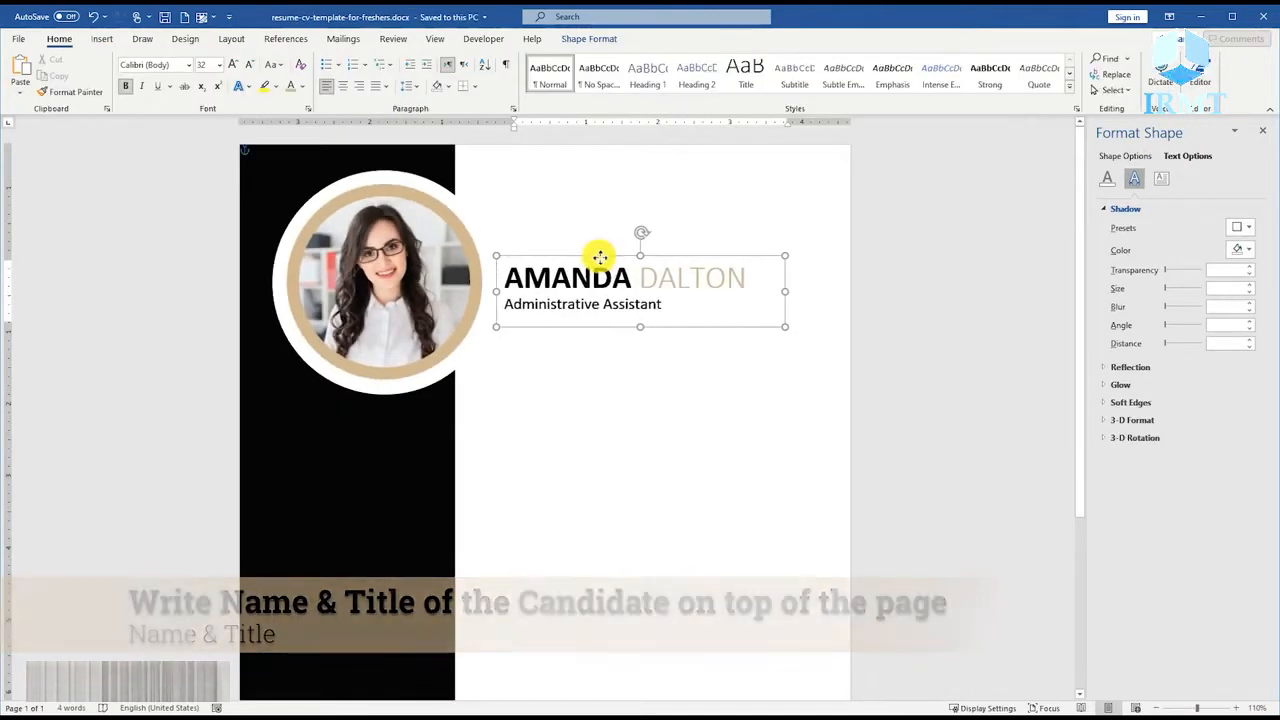
left_click(531, 426)
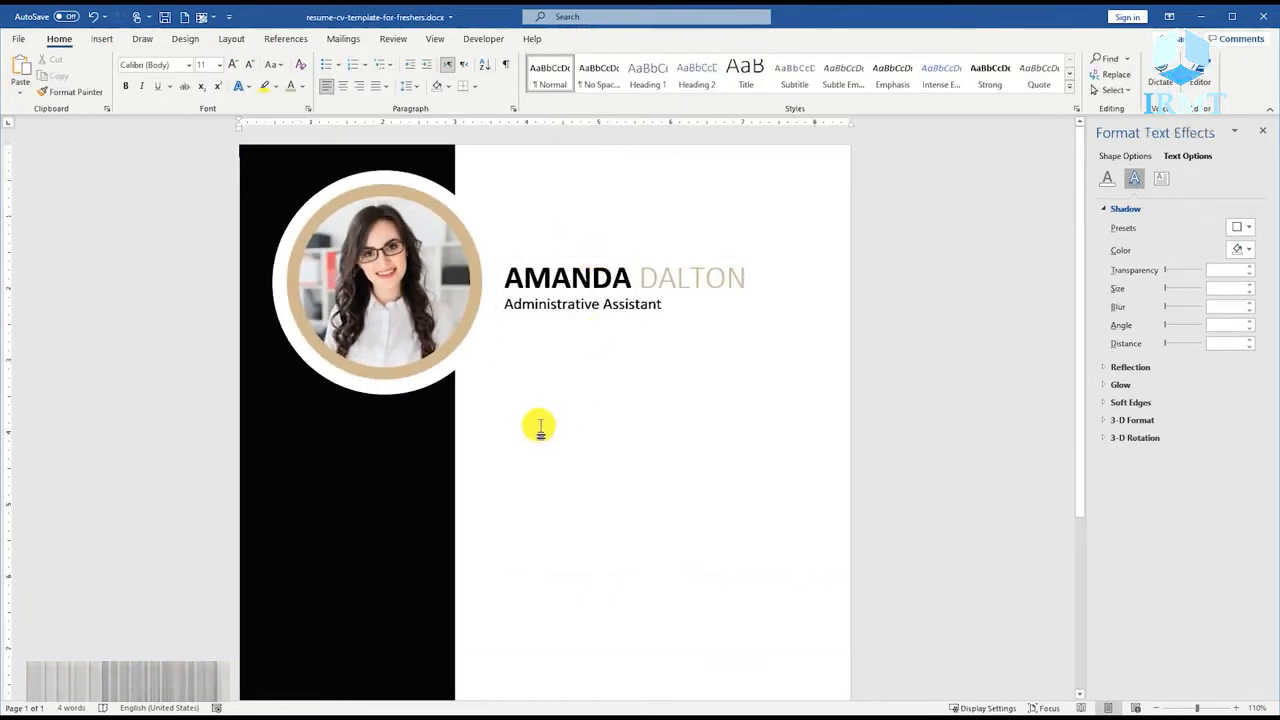
Draw a diagonal straight line spanning about 1.8 by 1.8 inches below the name and title.
left_click(112, 42)
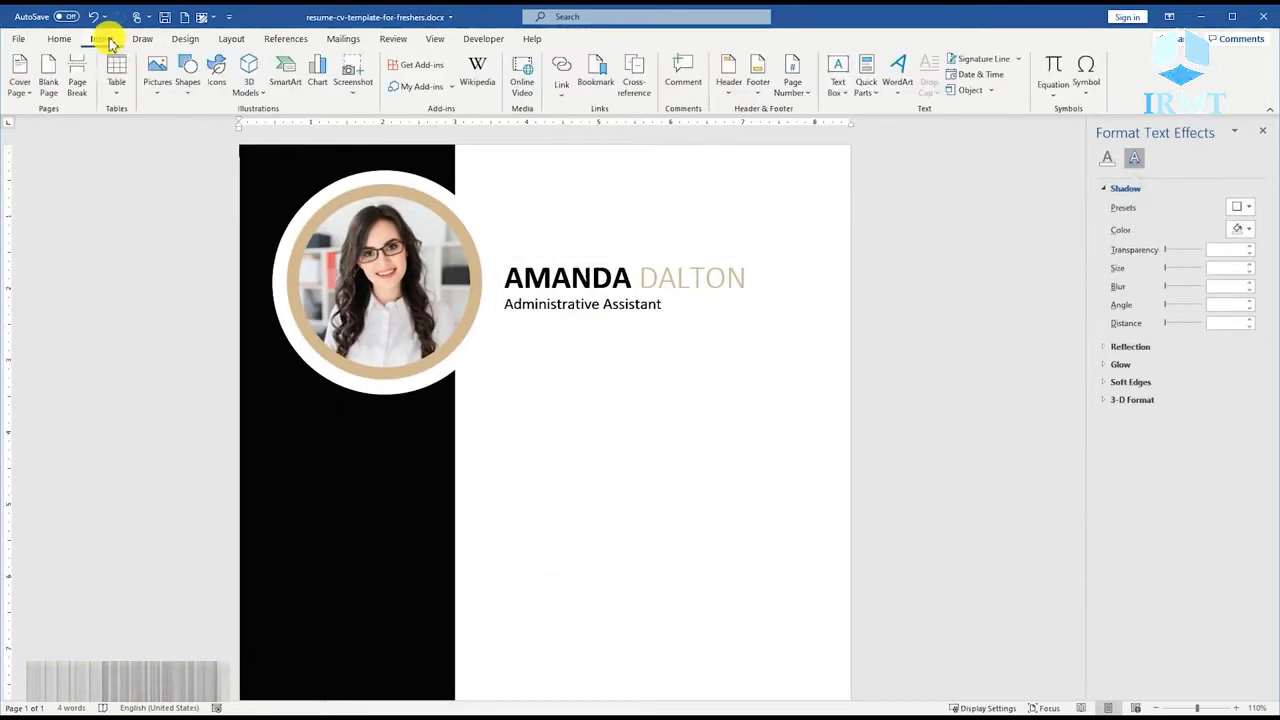
left_click(192, 96)
left_click(210, 130)
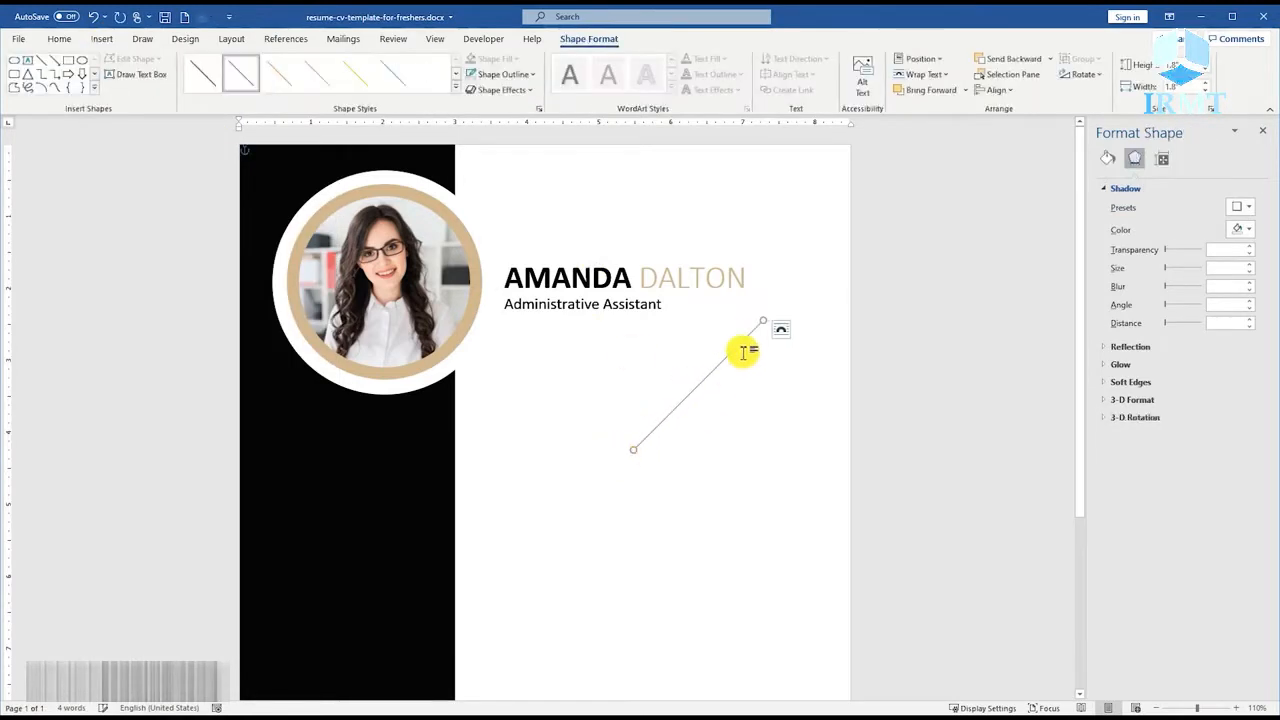
Format the diagonal line with a width of 30 pt, the tan color and a round cap type.
right_click(763, 320)
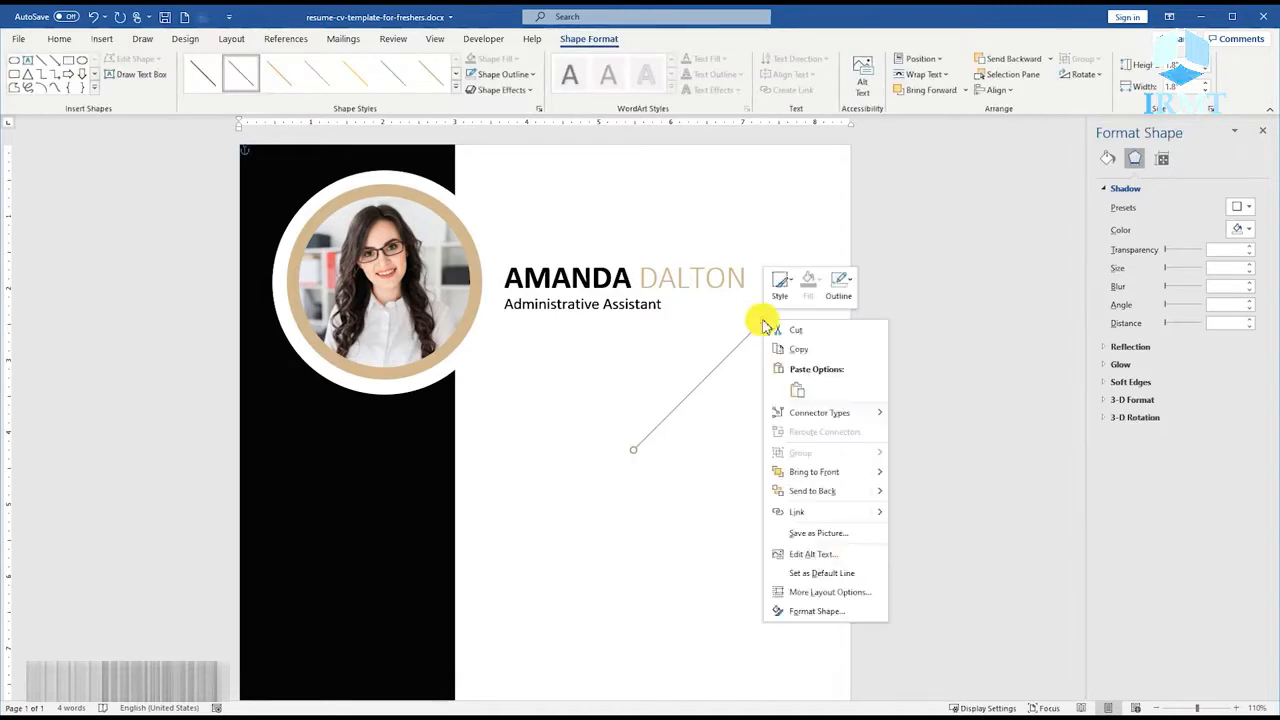
left_click(808, 606)
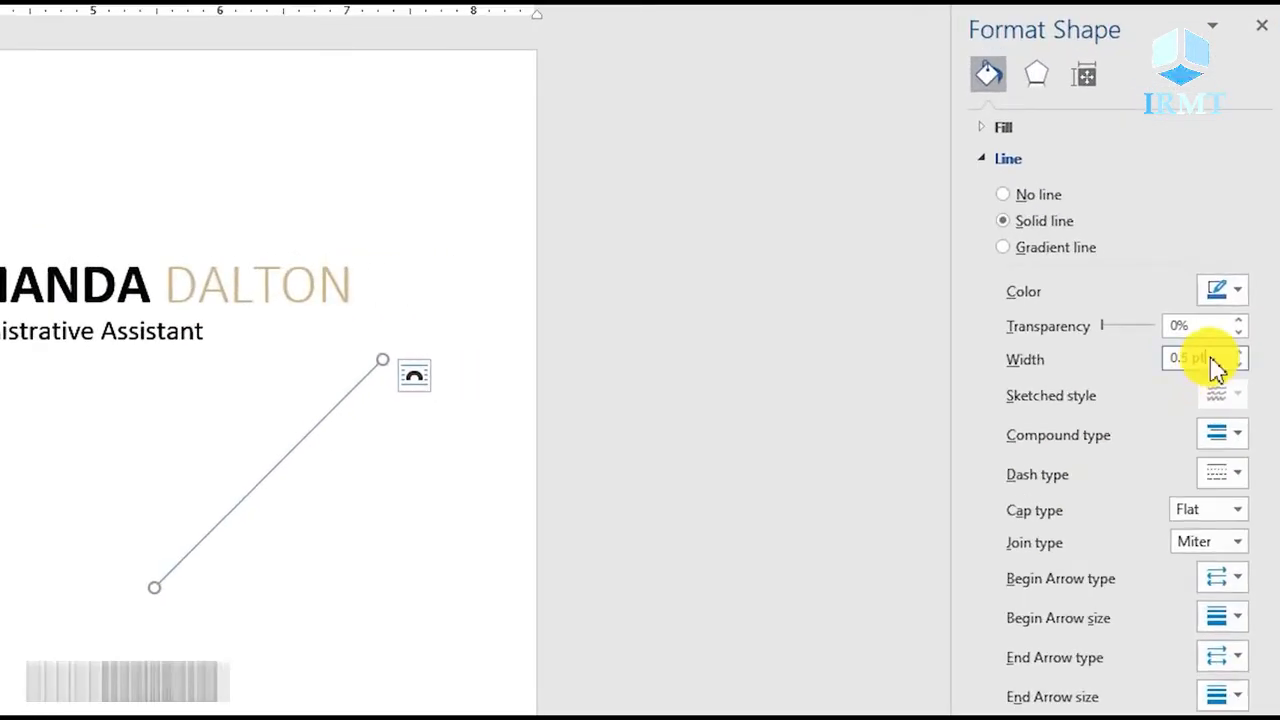
type("30")
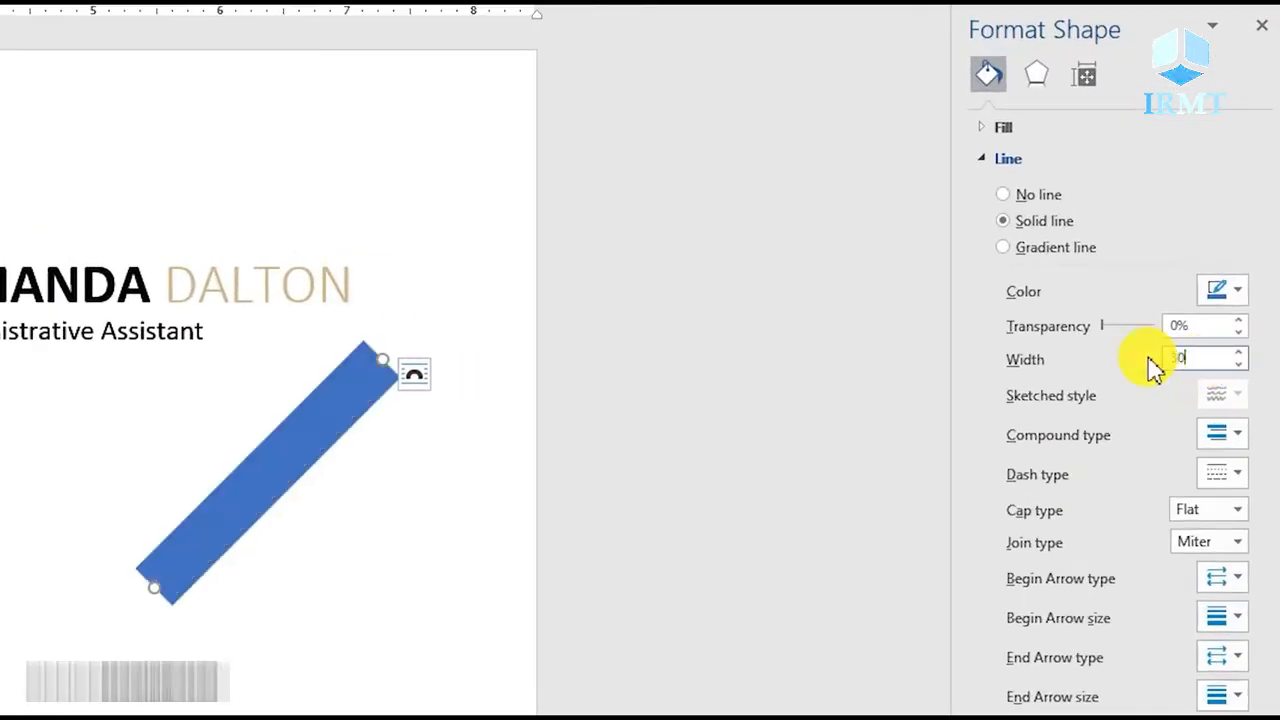
left_click(1240, 292)
left_click(1106, 588)
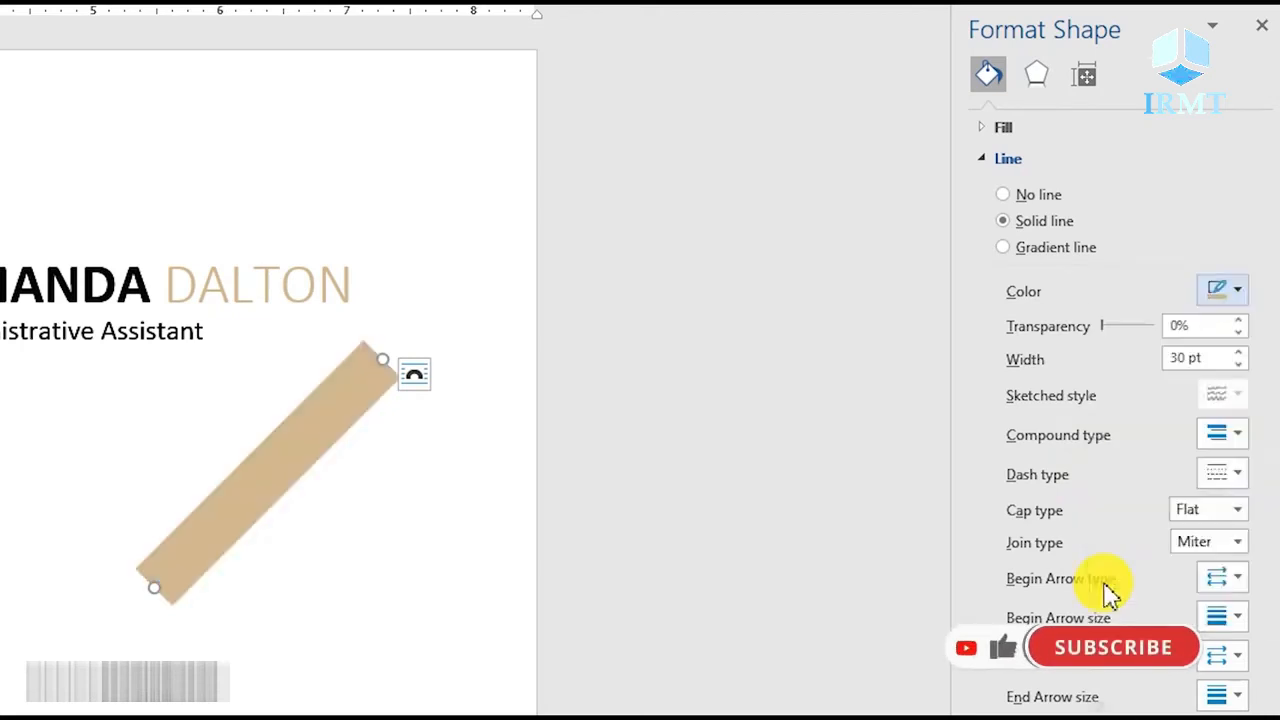
left_click(1237, 510)
left_click(1218, 558)
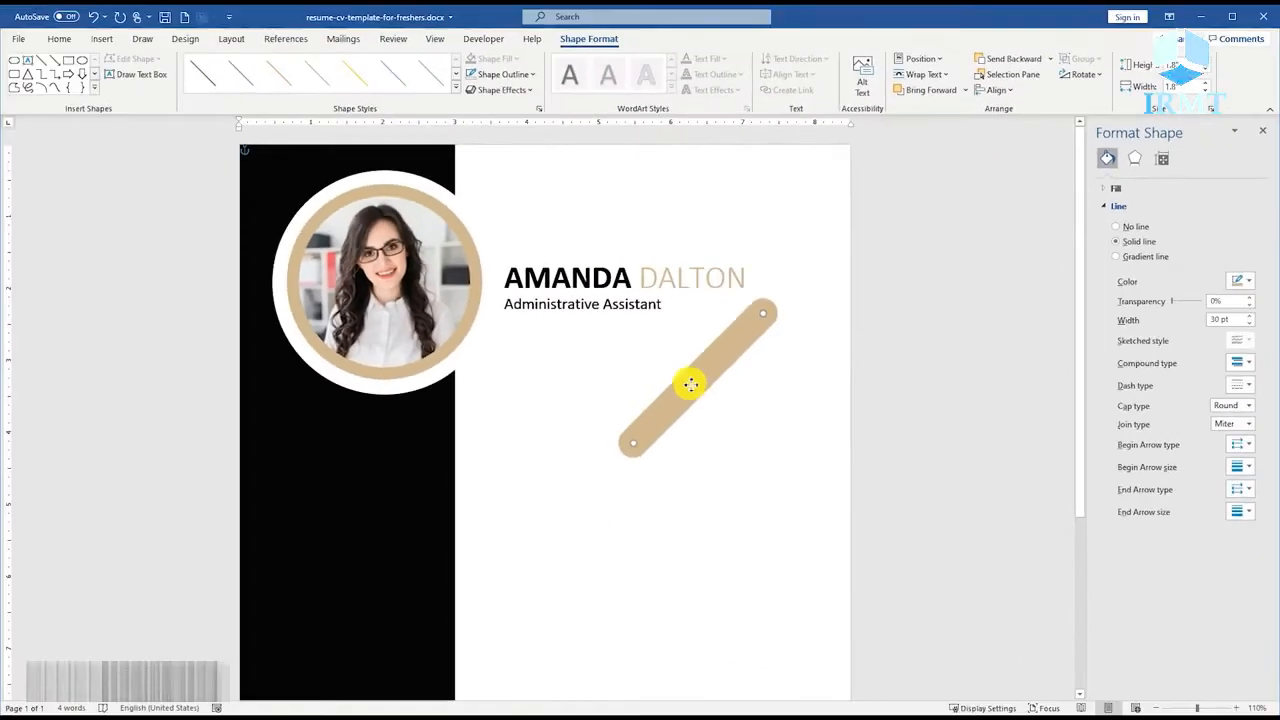
Move the tan bar up, duplicate it just below, set the copy's line width to 60 pt and shift it clear of the original.
left_click_drag(360, 487, 356, 412)
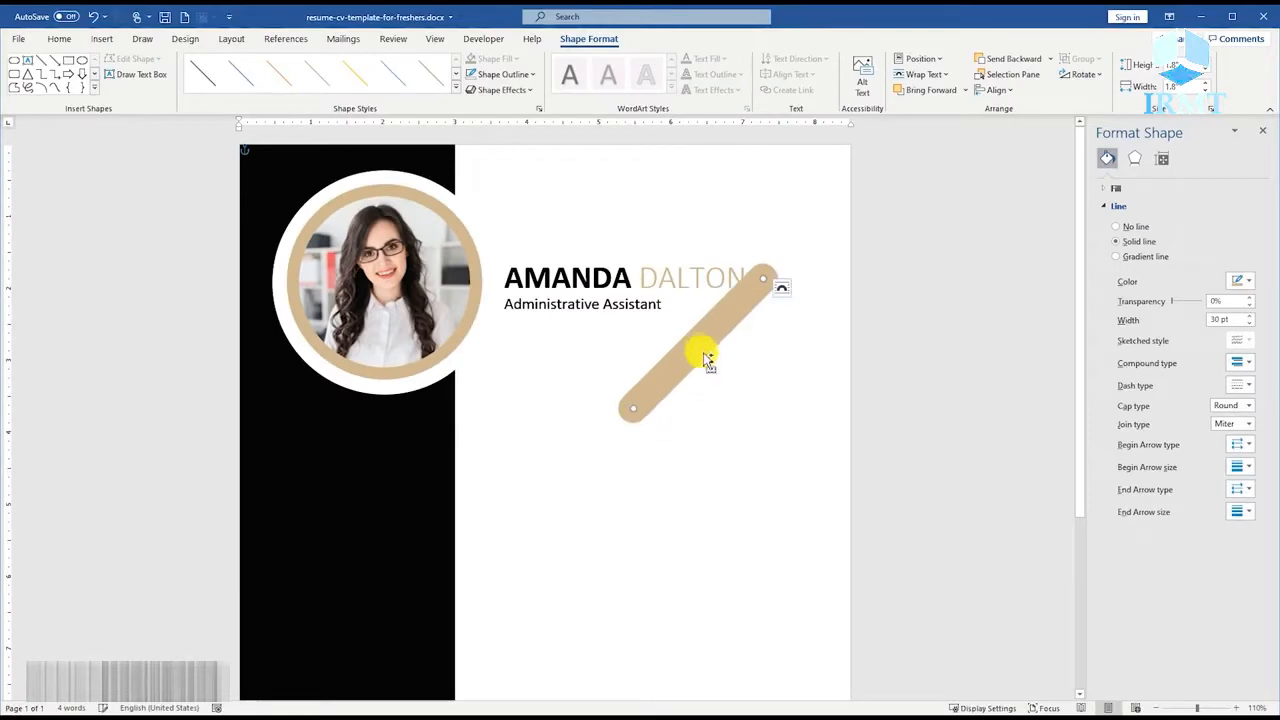
left_click_drag(705, 360, 700, 385)
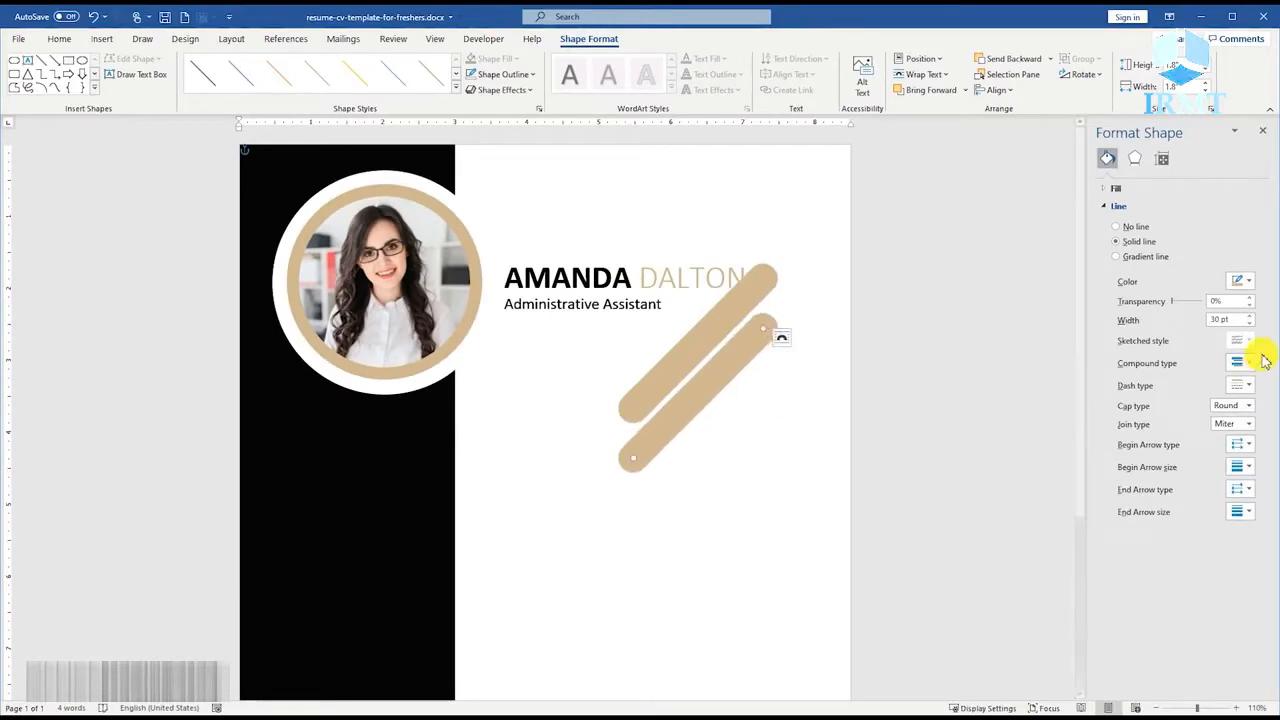
type("50")
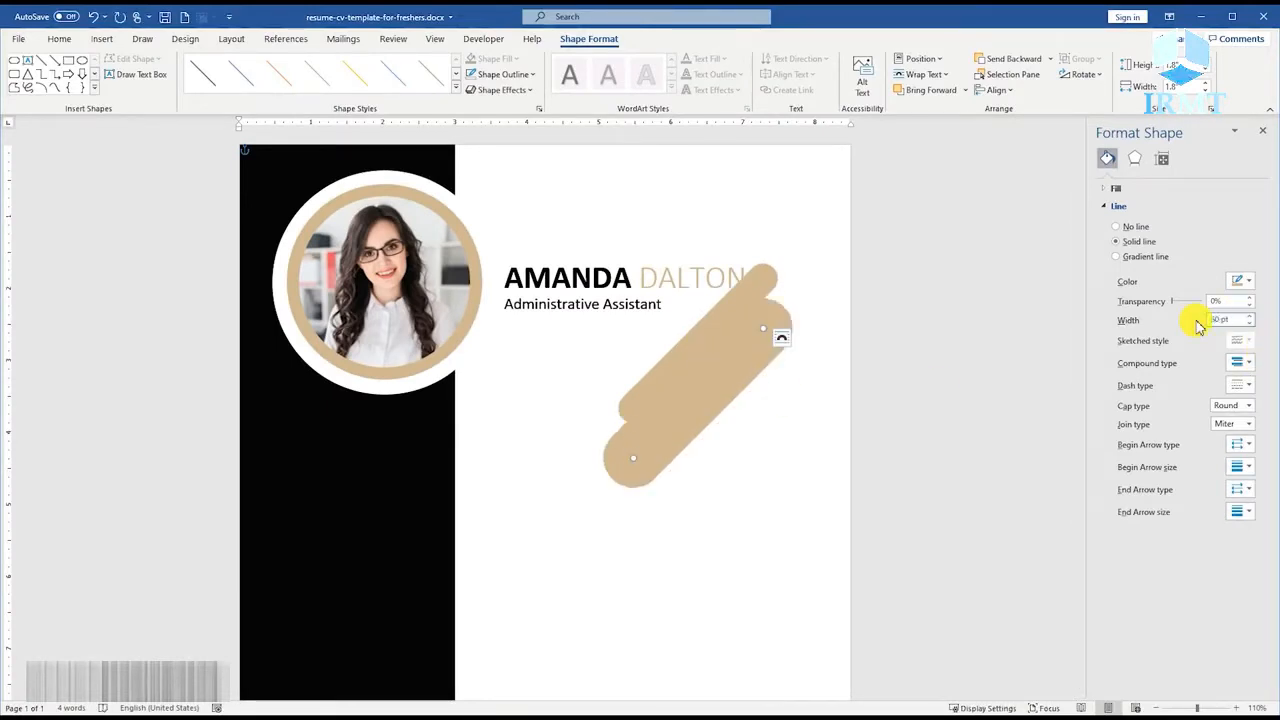
mouse_move(700, 371)
left_mouse_down()
mouse_move(700, 406)
mouse_move(707, 391)
left_mouse_up()
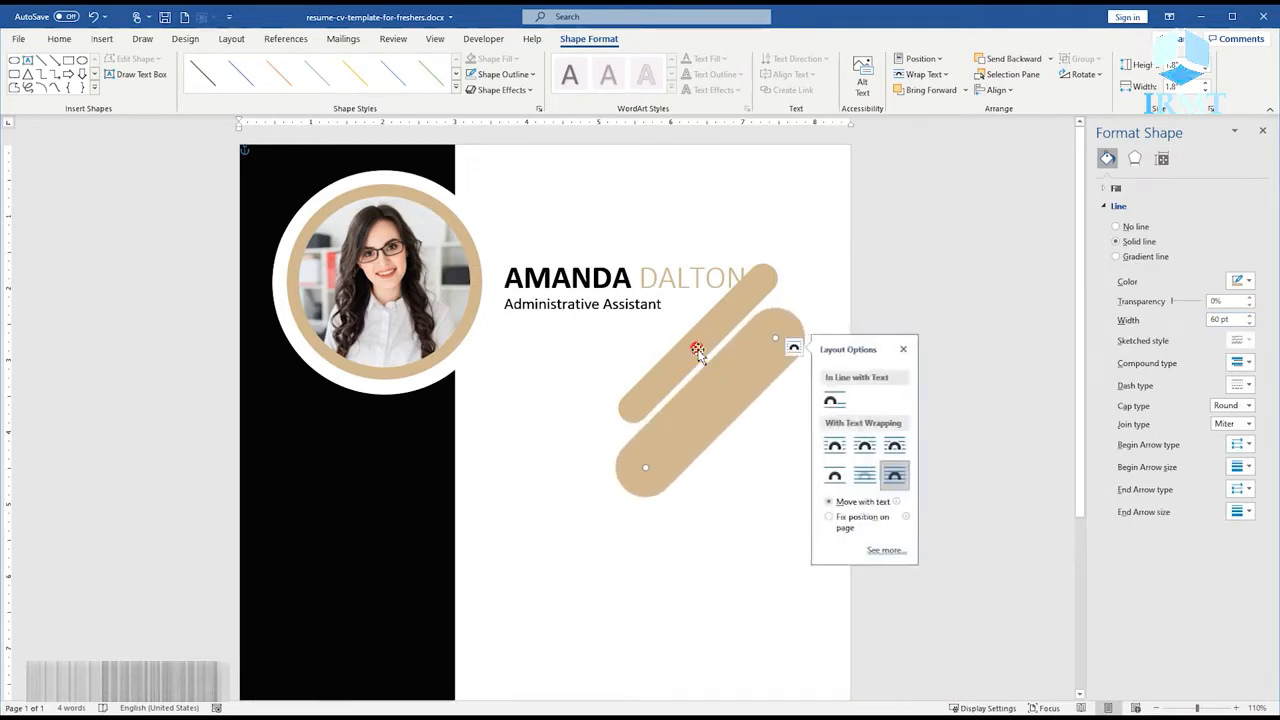
Duplicate the 30 pt bar below the thick bar, line it up with the thick bar and reduce its line width.
left_click(694, 346)
left_click_drag(694, 346, 690, 476)
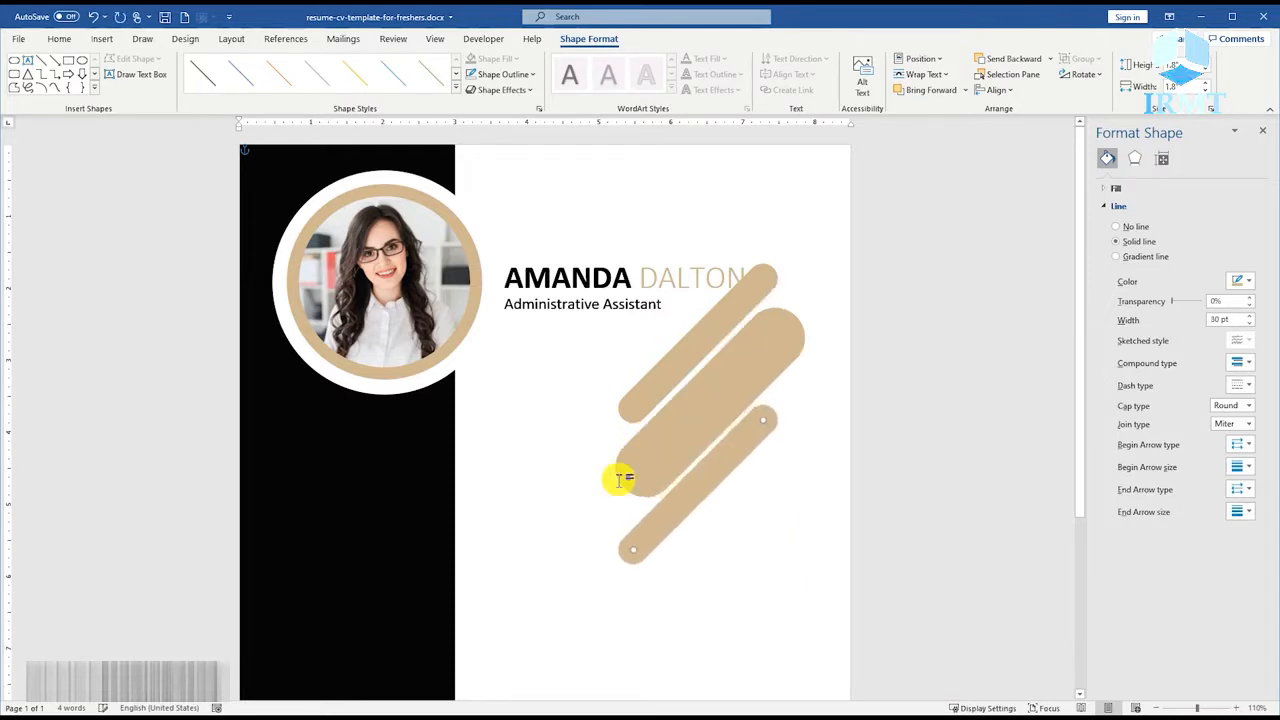
left_click_drag(663, 525, 677, 511)
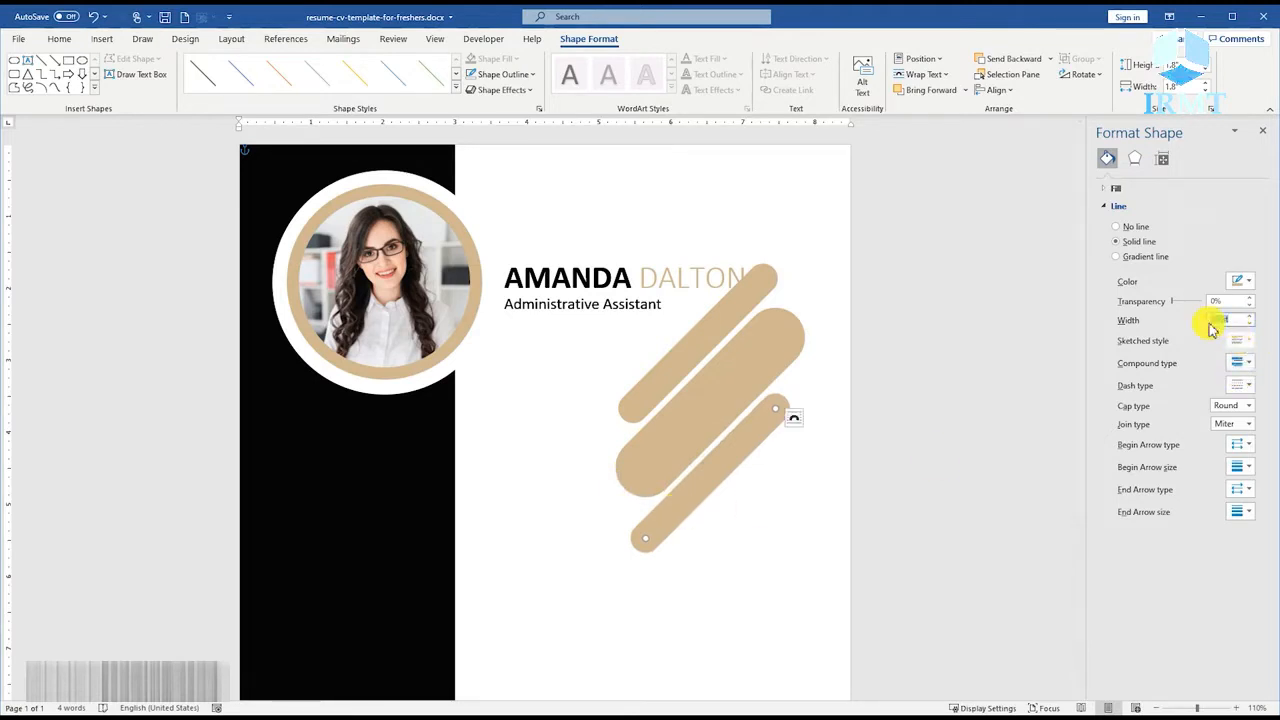
key("ctrl+z")
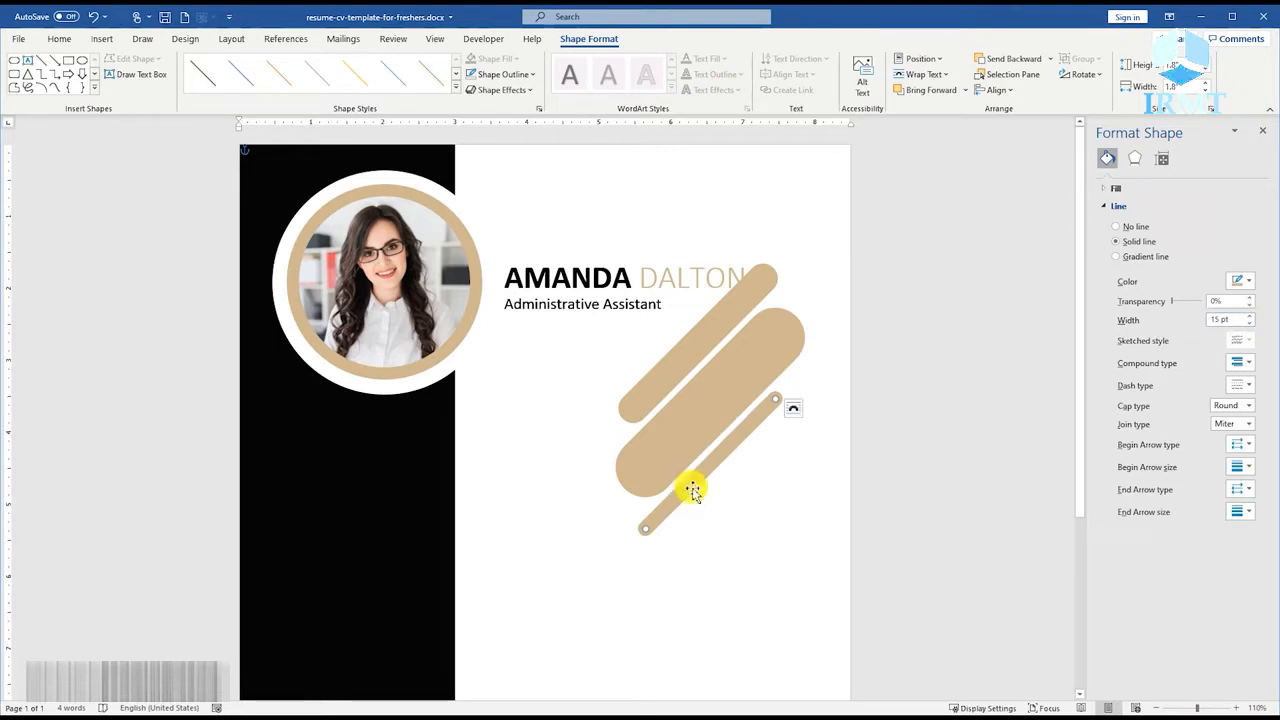
Group the three diagonal tan bars and move the group to the page's upper-right corner so it runs off the edges.
right_click(676, 374)
mouse_move(720, 466)
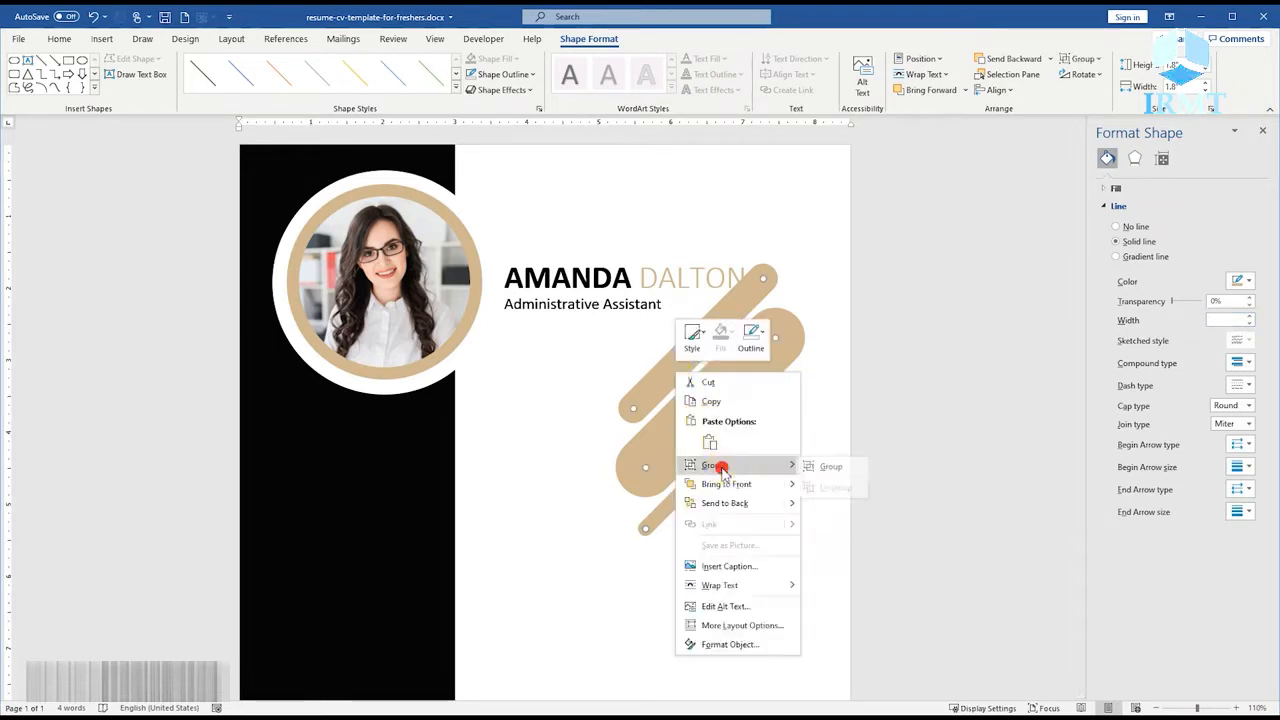
left_click(826, 467)
left_click_drag(674, 437, 846, 237)
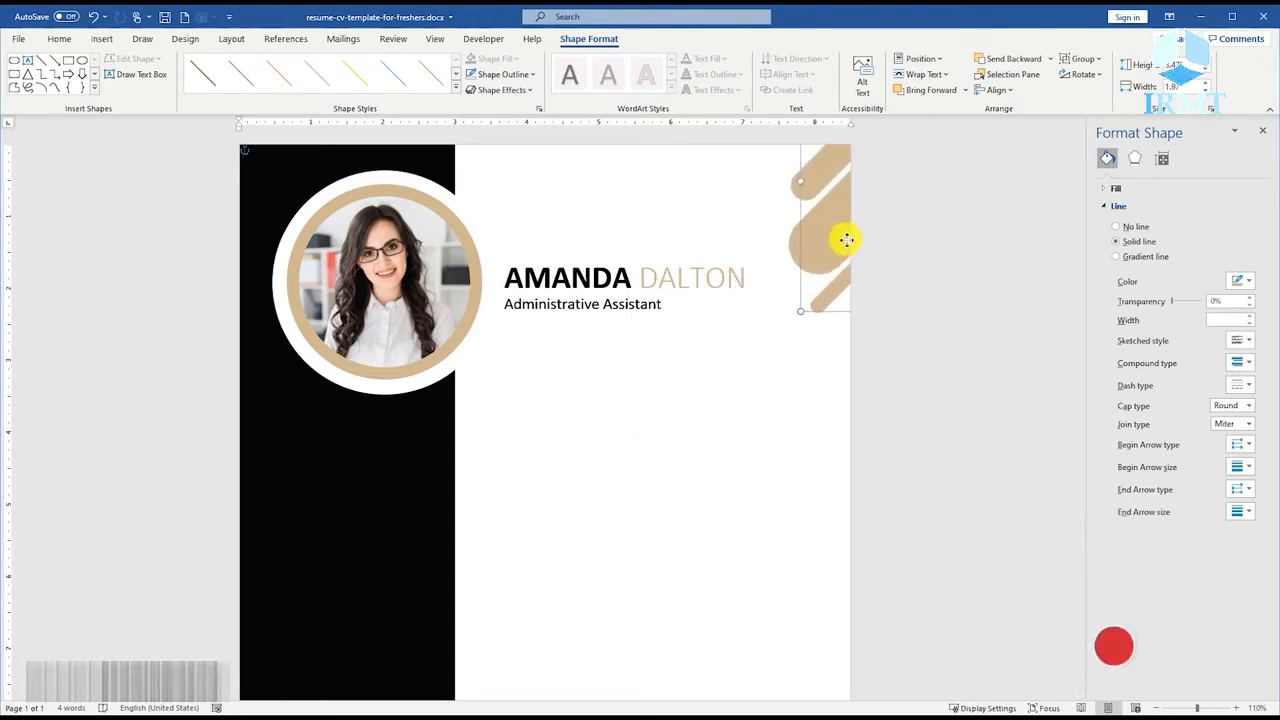
Draw a rounded rectangle about 0.62" by 3.34" across the sidebar below the photo and round its ends fully.
left_click(680, 380)
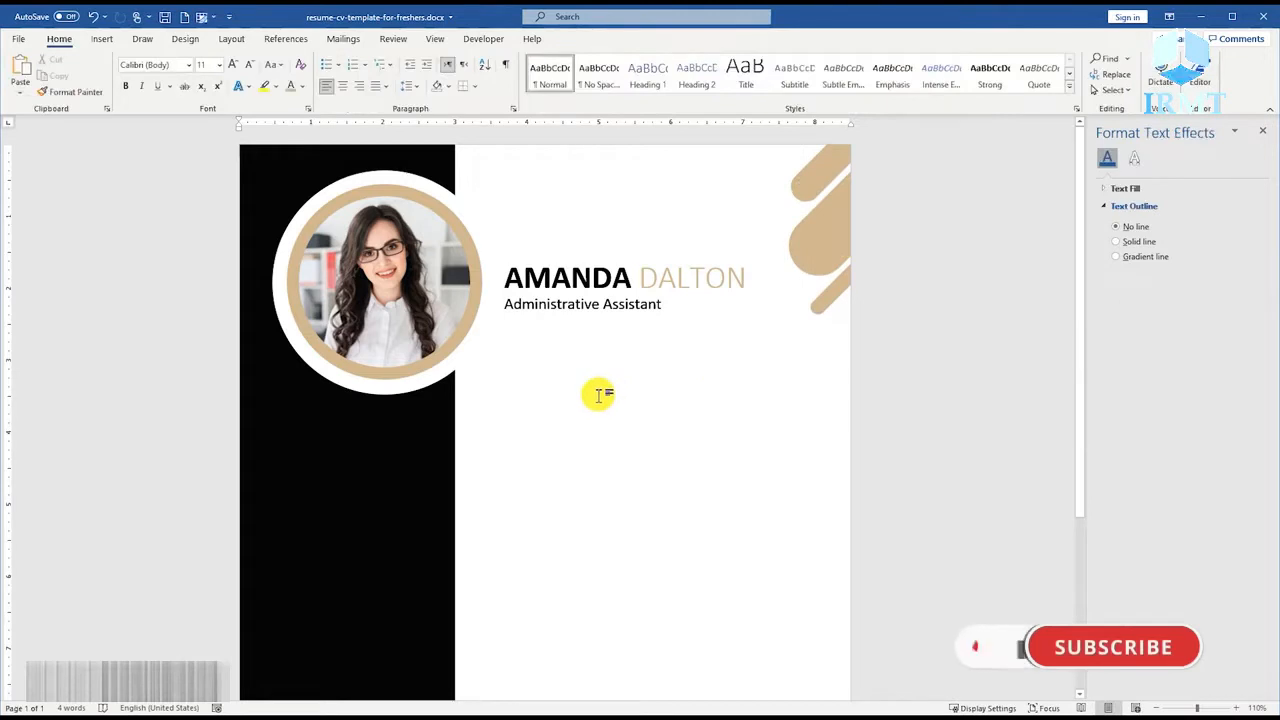
scroll(597, 394, "down", 1)
left_click(100, 39)
left_click(187, 82)
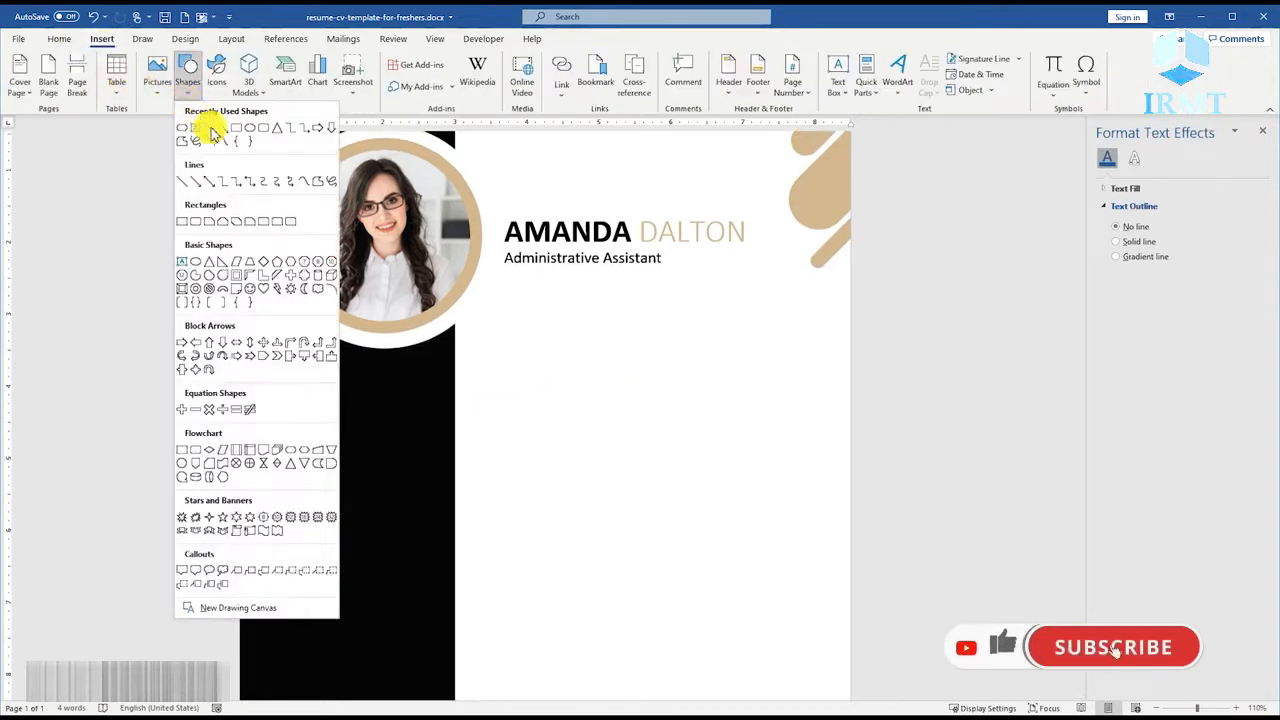
left_click(263, 131)
mouse_move(264, 393)
left_mouse_down()
mouse_move(514, 426)
mouse_move(526, 449)
mouse_move(504, 437)
left_mouse_up()
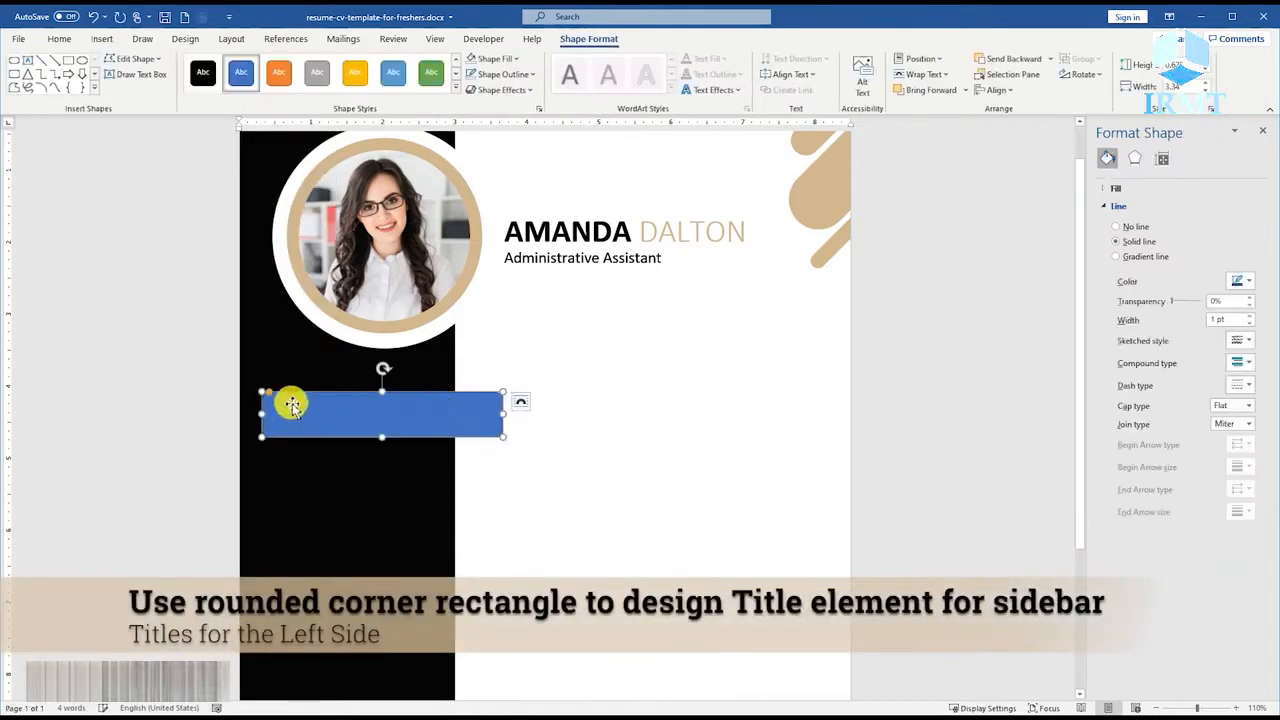
left_click_drag(272, 398, 285, 401)
left_click_drag(324, 404, 326, 405)
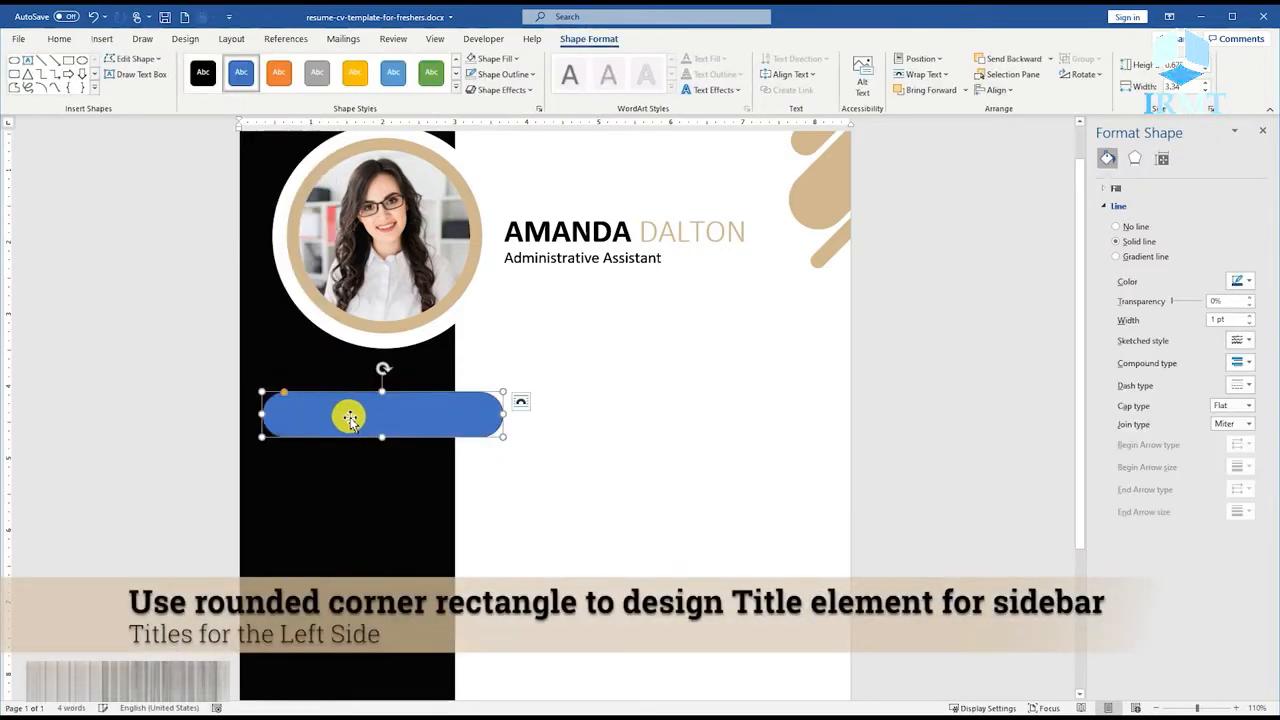
Set the rounded rectangle's height to 0.49" and its width to 3.52".
left_click(1176, 64)
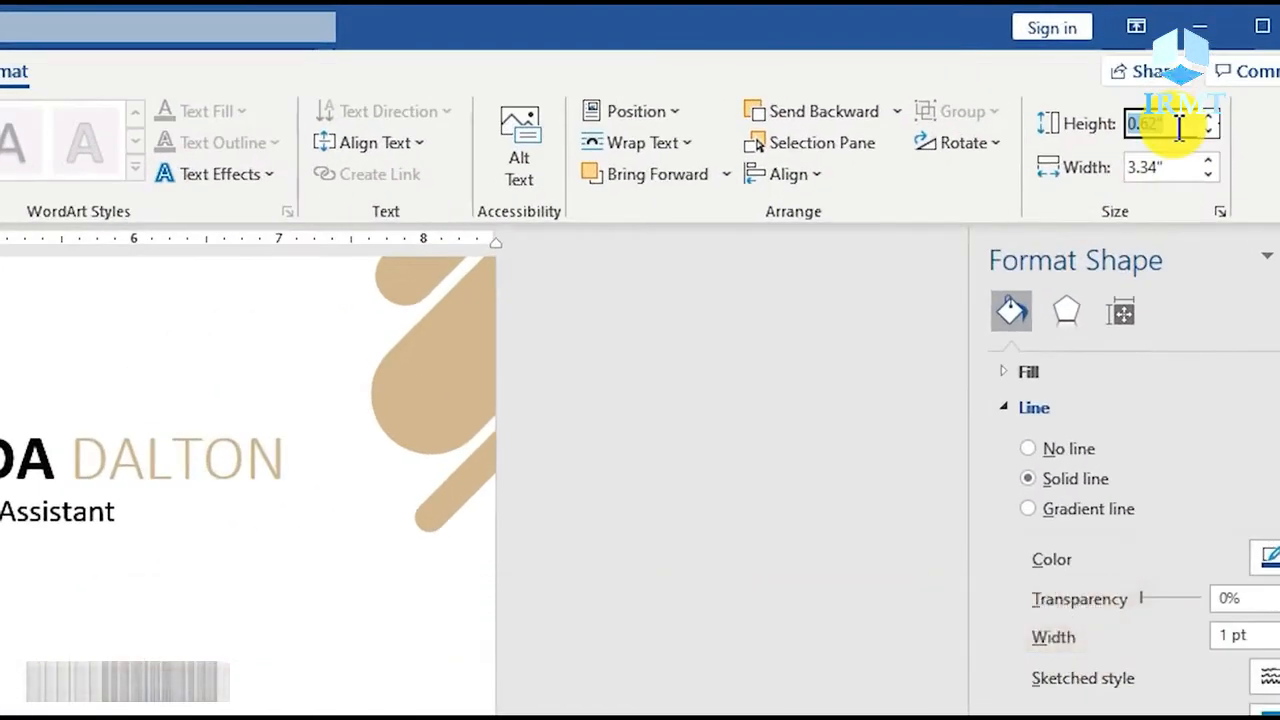
type("0.49")
key("Tab")
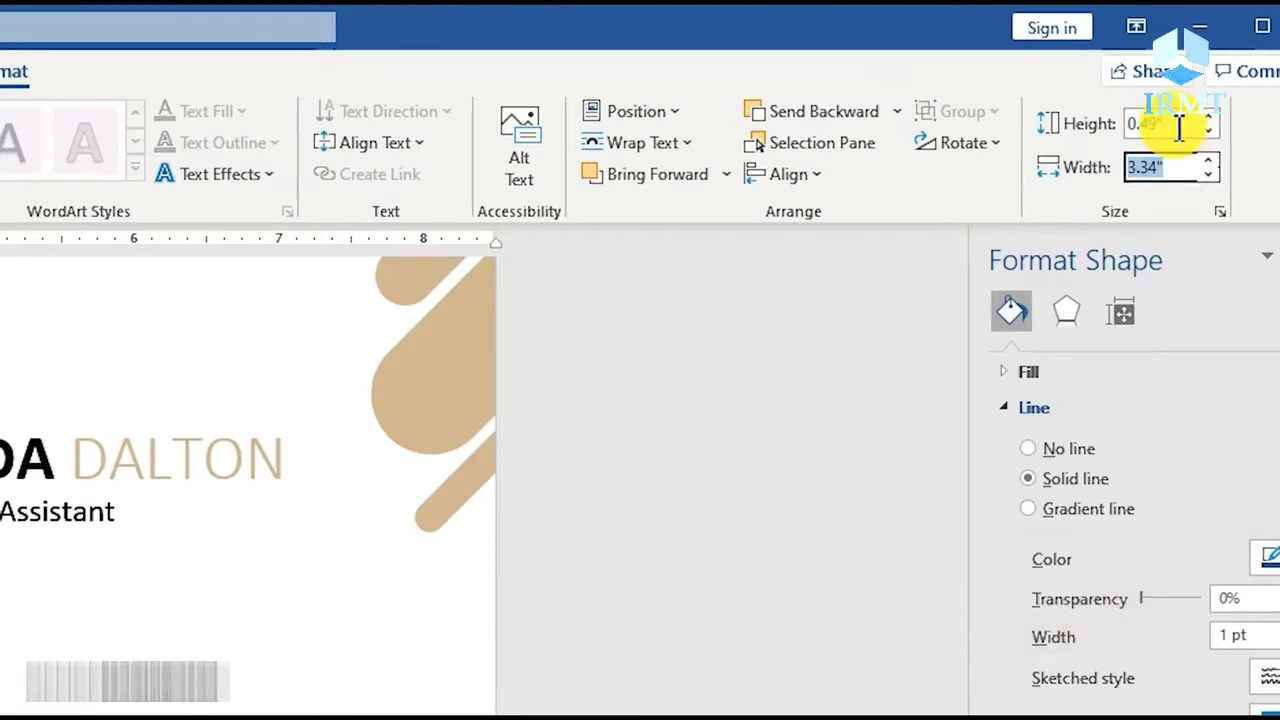
type("3.52")
left_click(1180, 126)
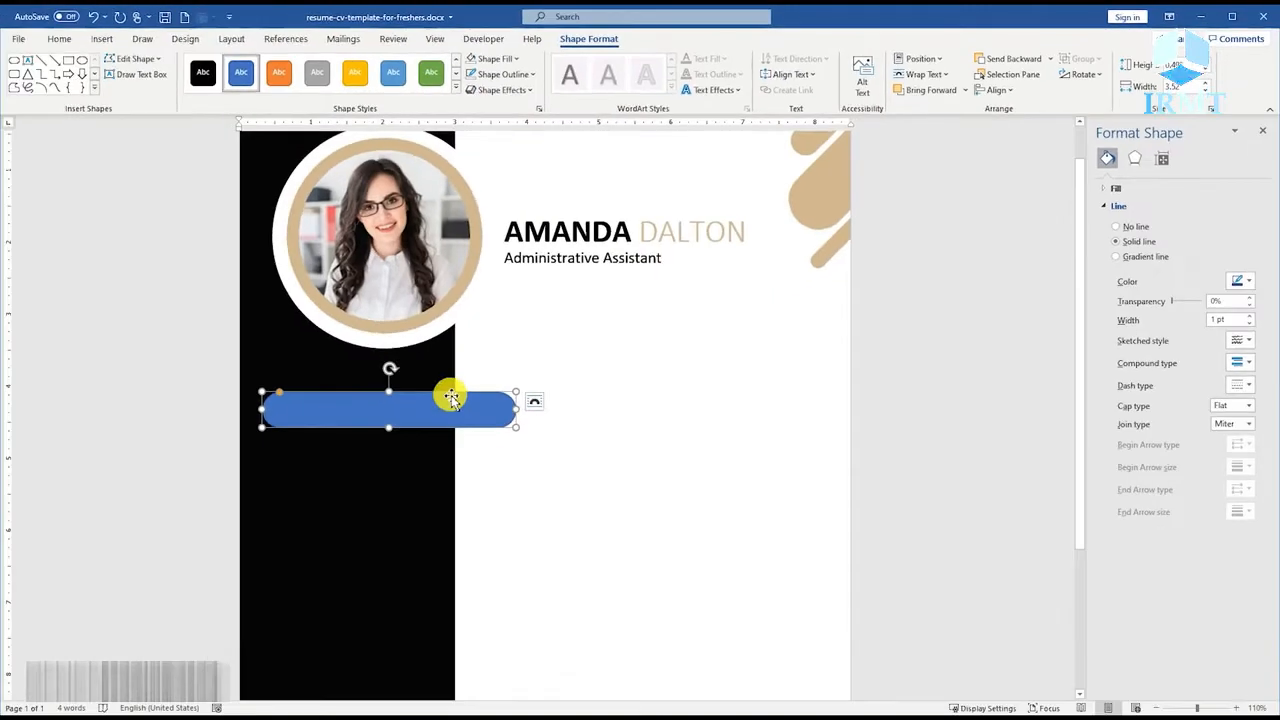
Give the rounded bar a black outline and white fill, and move it to the page's left edge.
right_click(451, 398)
left_click(524, 421)
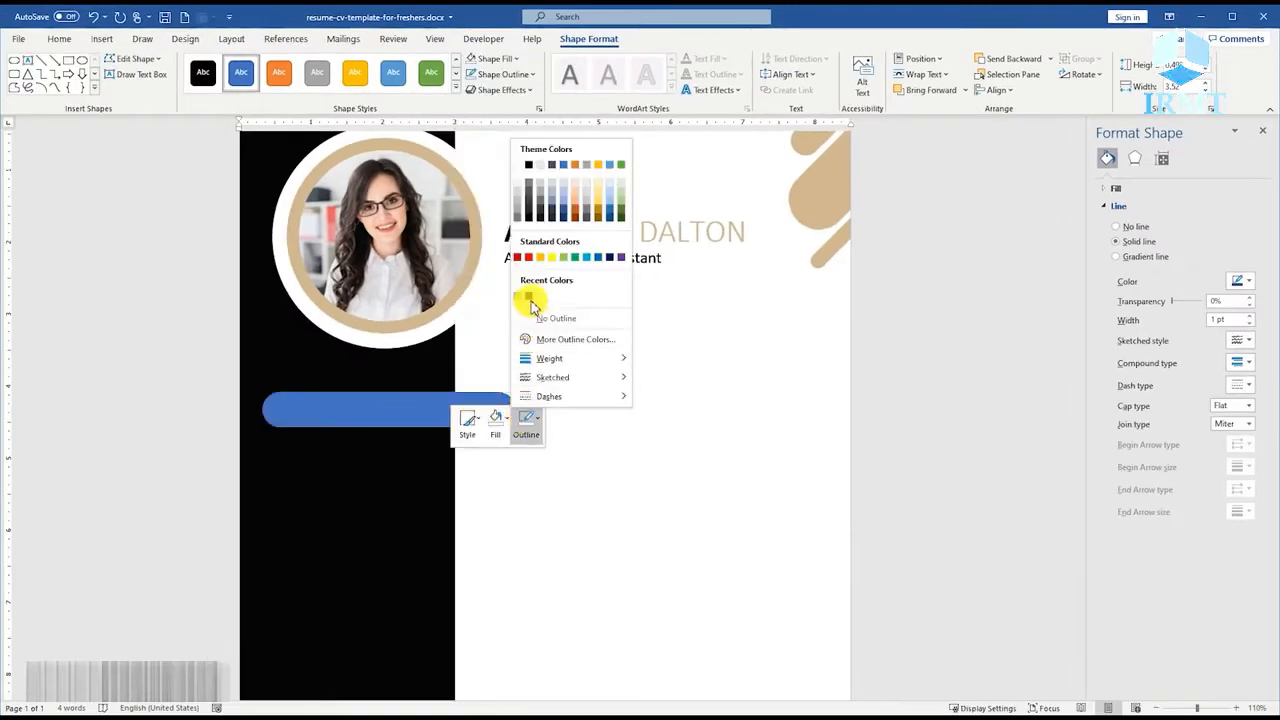
left_click(529, 299)
left_click(495, 425)
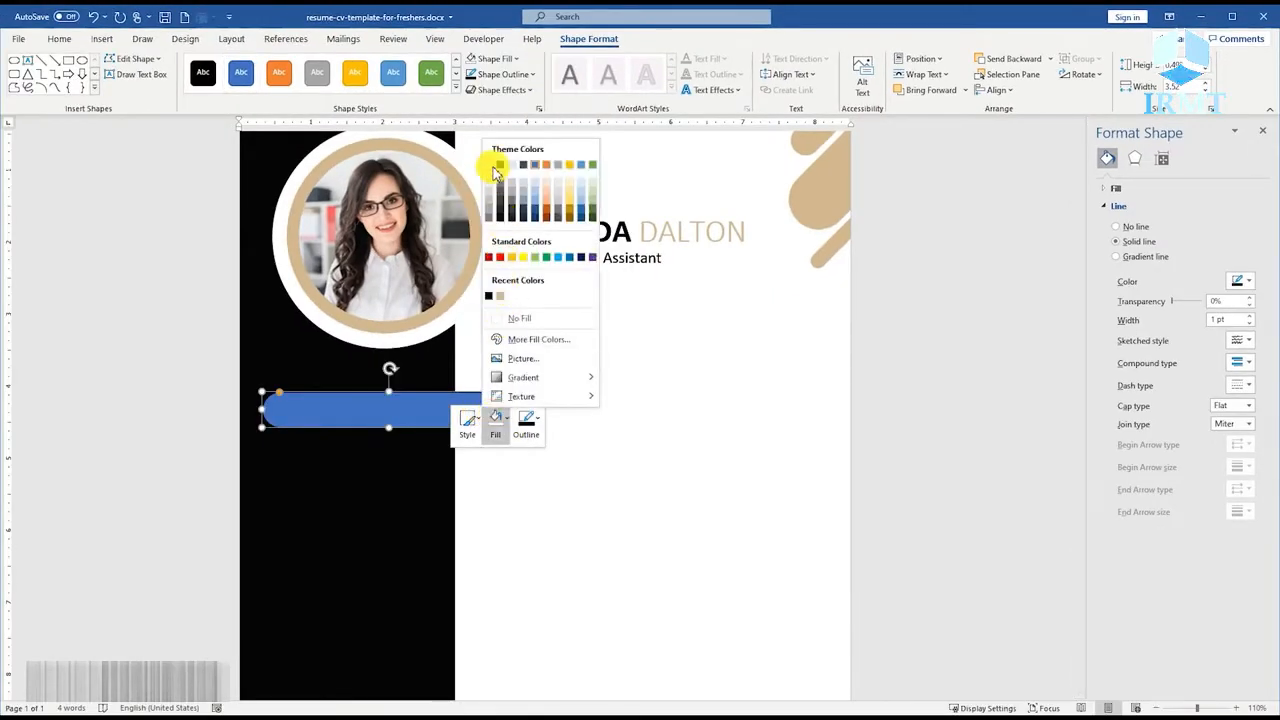
left_click(499, 165)
left_click_drag(414, 411, 408, 424)
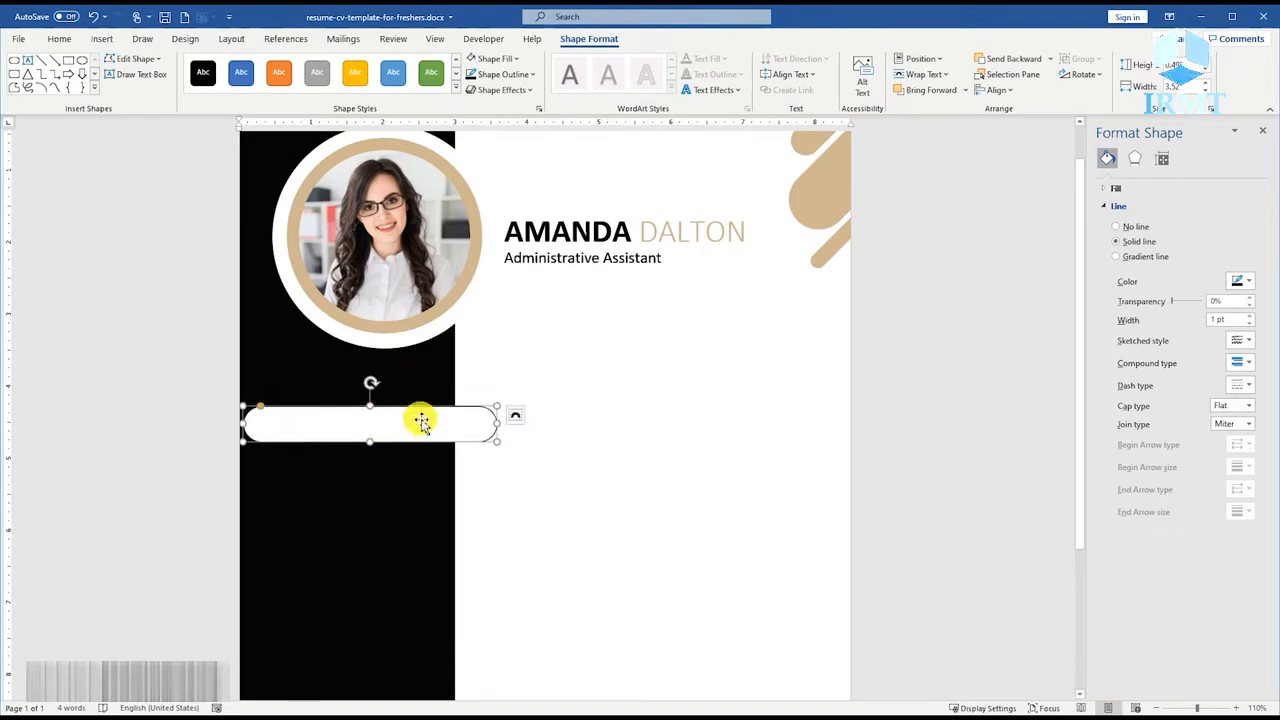
Draw a horizontal line about 2.85" long just below the white bar, with a 20 pt width and round cap type.
left_click(102, 38)
left_click(186, 85)
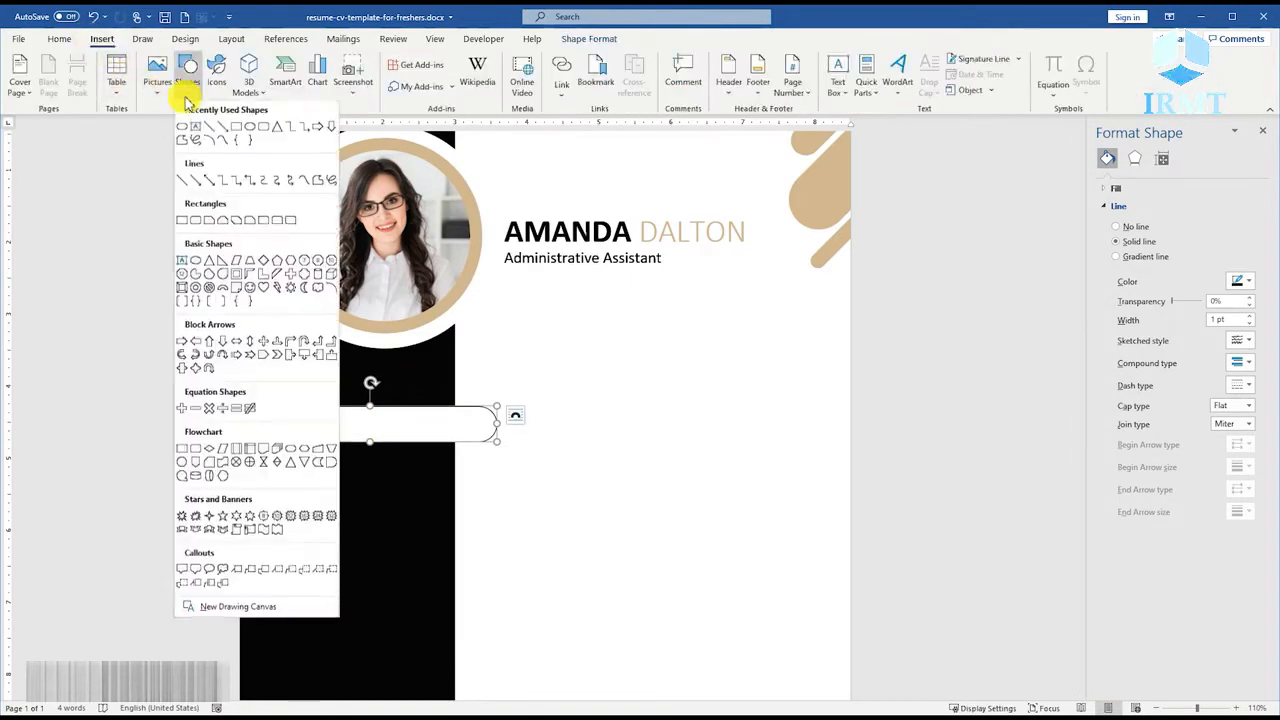
left_click(211, 133)
left_click_drag(272, 461, 484, 461)
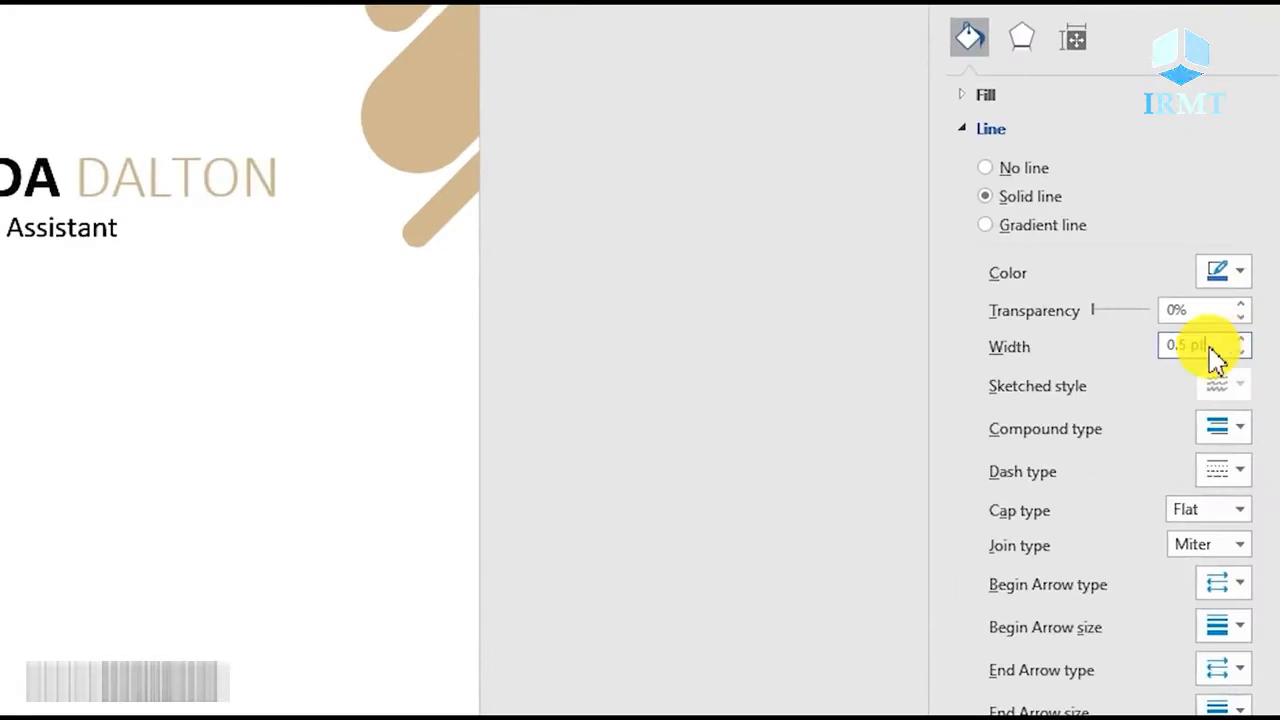
left_click_drag(1214, 350, 1158, 366)
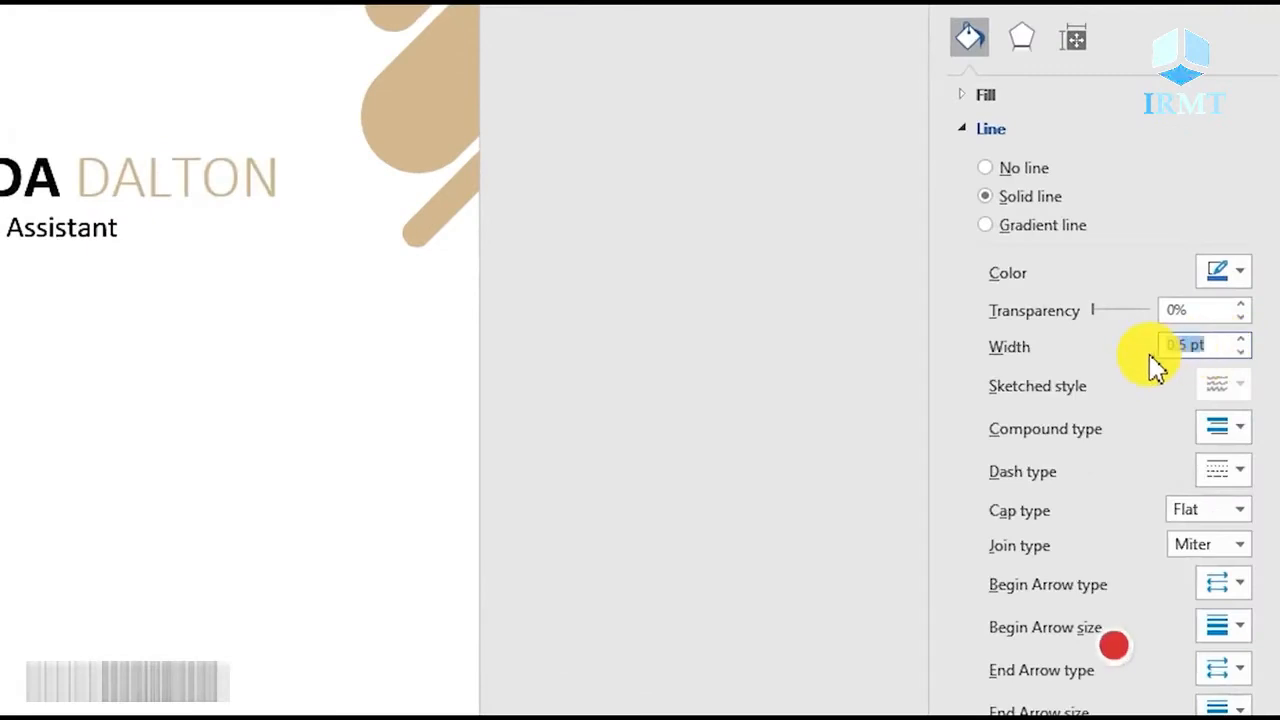
type("20")
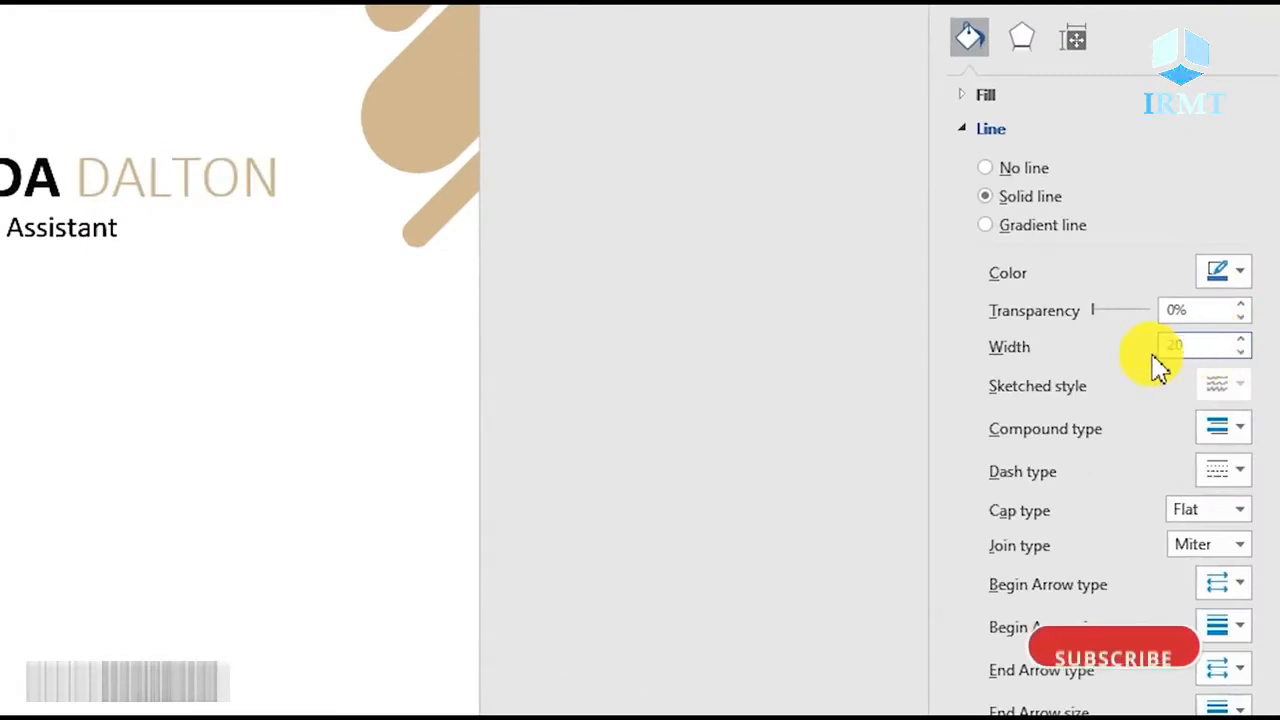
left_click(1240, 510)
left_click(1215, 557)
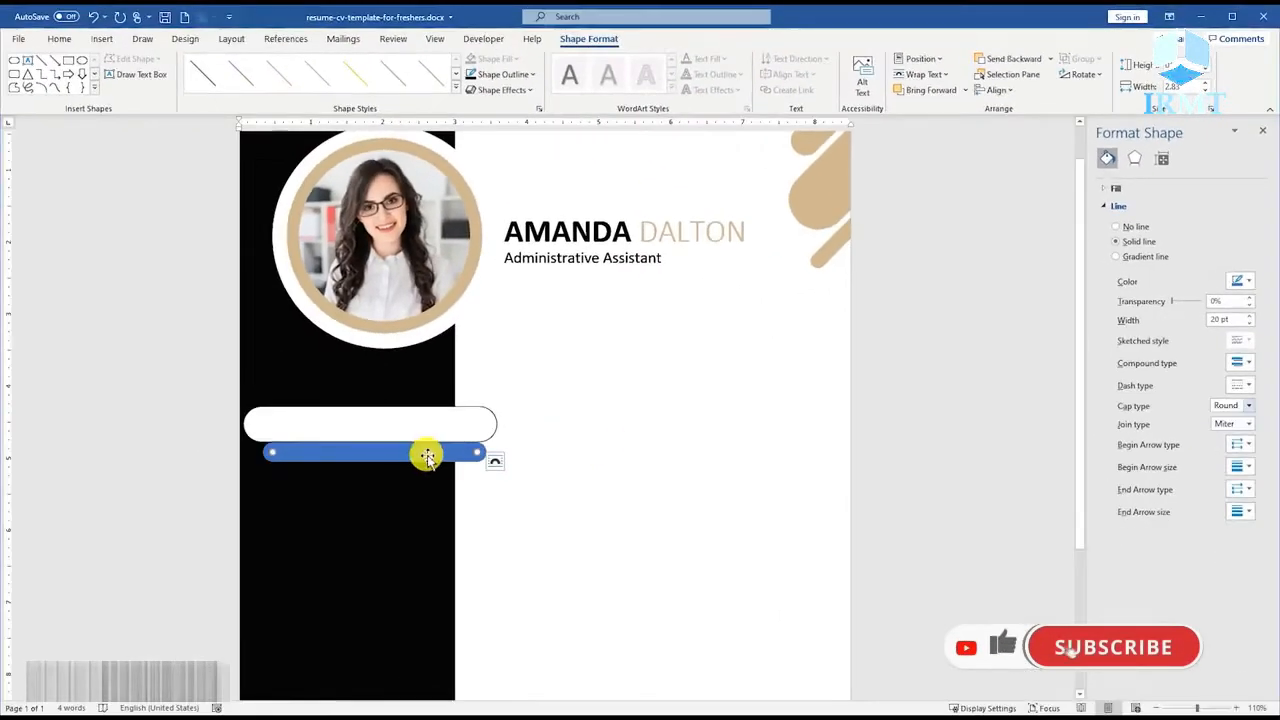
Move the thick line slightly down, color it tan and set its transparency to 50%.
left_click_drag(423, 451, 418, 464)
left_click(1246, 282)
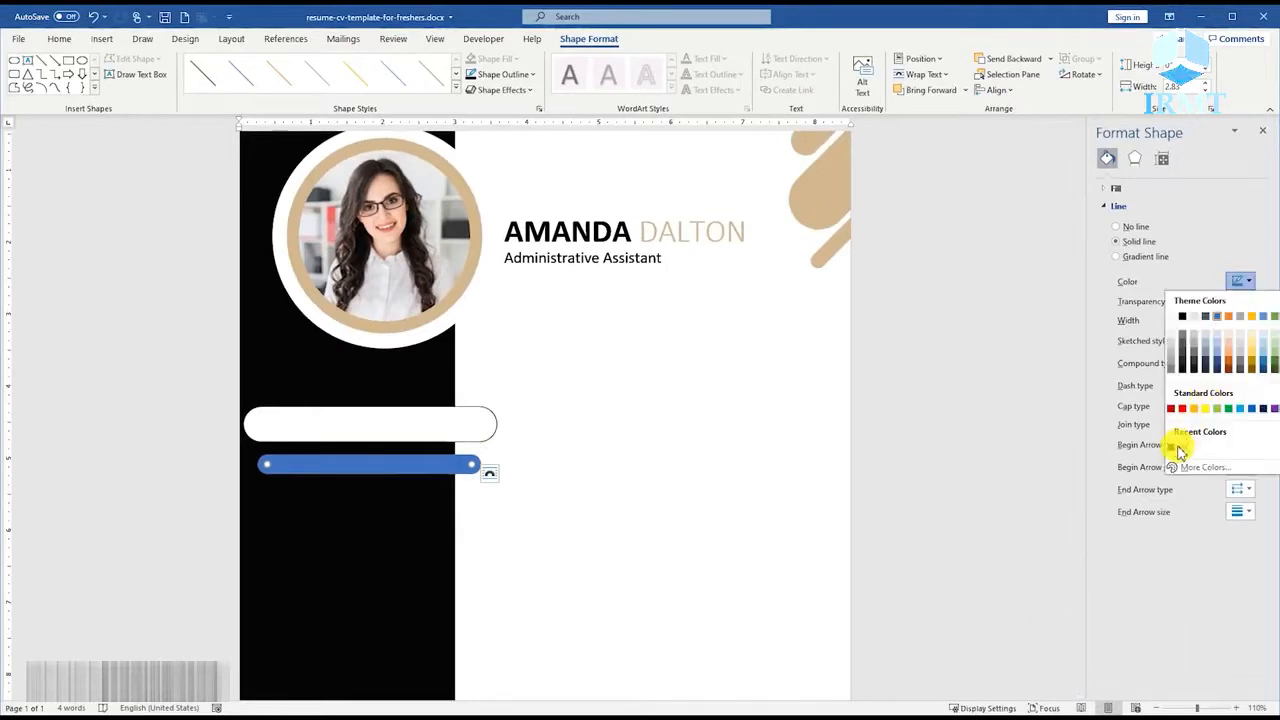
left_click(1177, 448)
left_click(1216, 302)
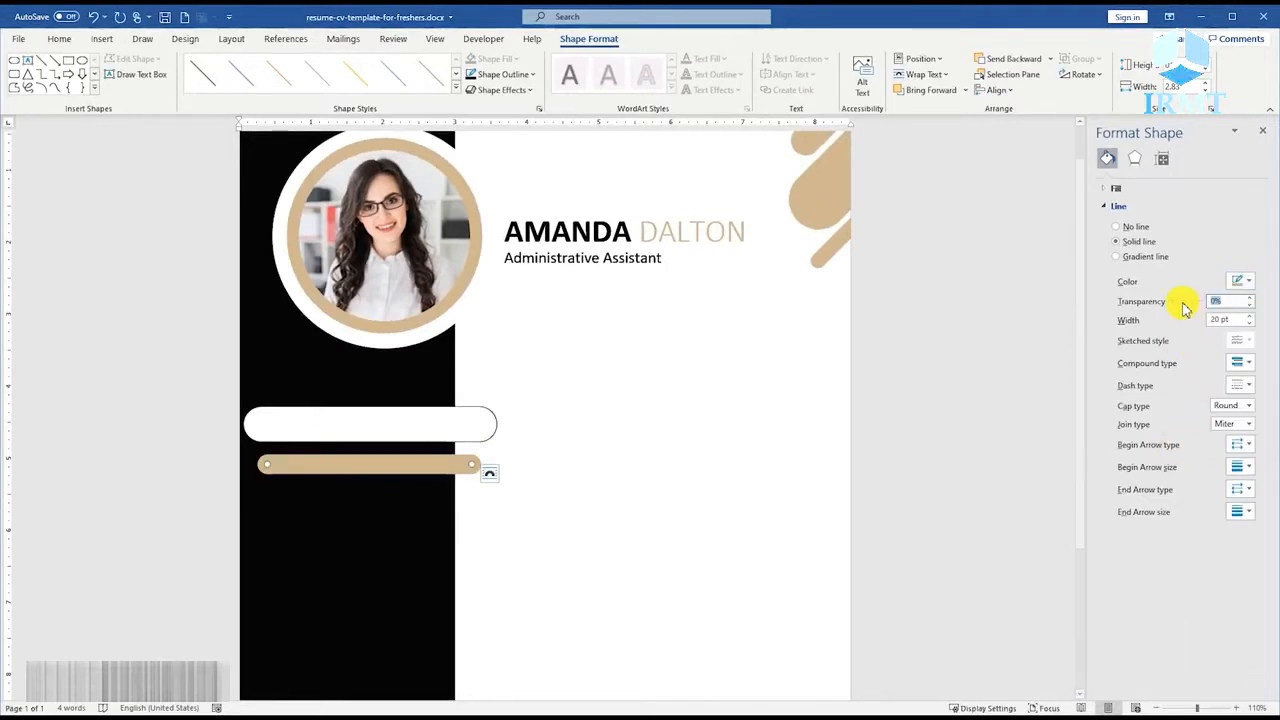
type("50")
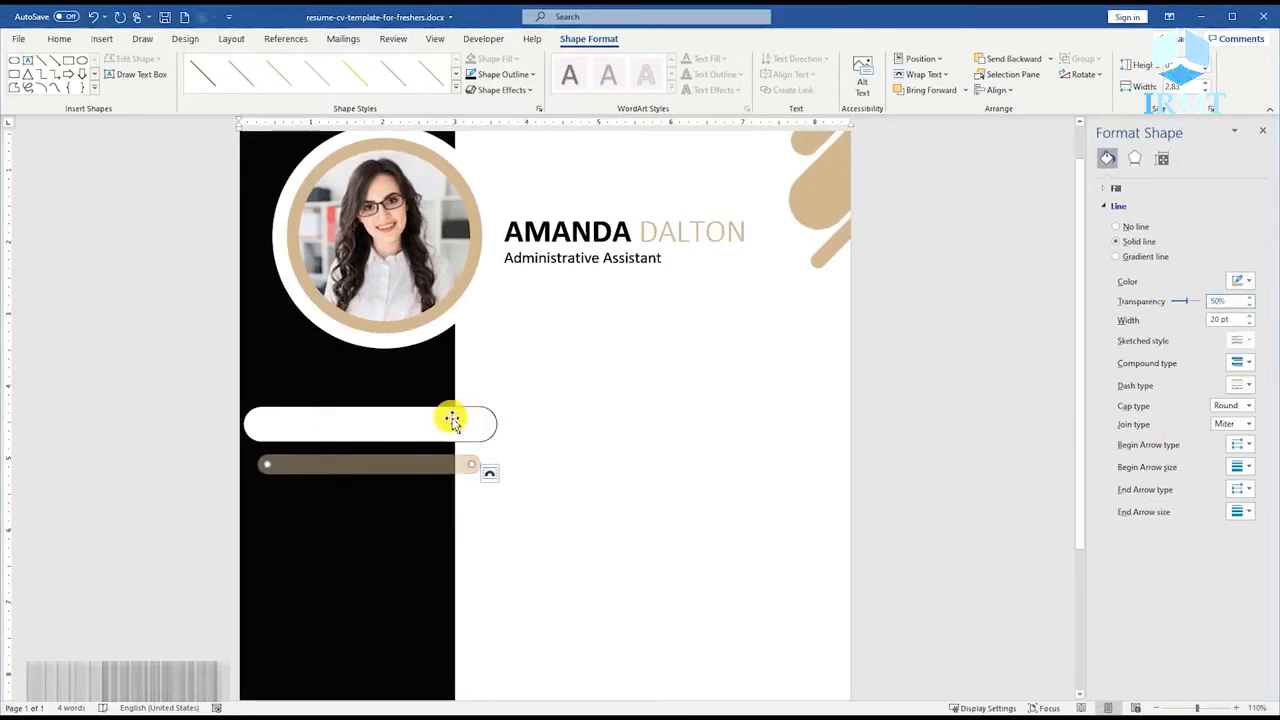
Tuck the tan line behind the white bar's lower edge and shorten the line to about 2.65".
left_click_drag(363, 466, 368, 447)
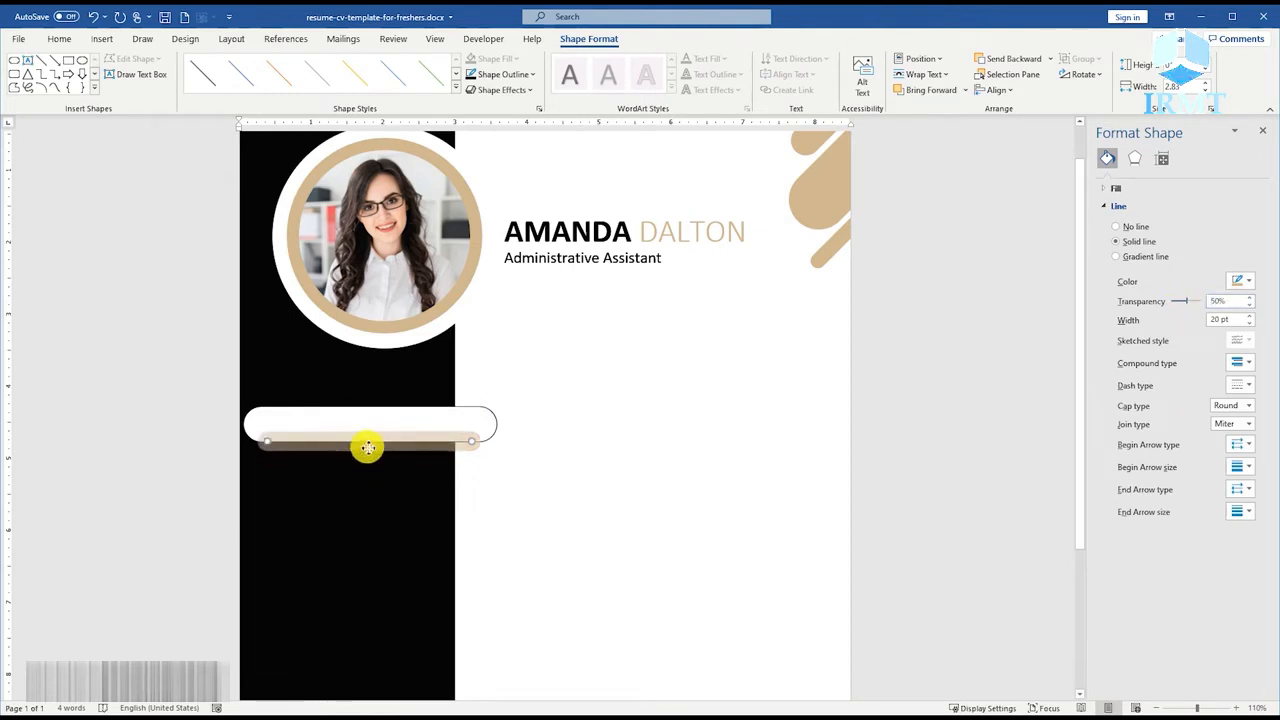
right_click(375, 421)
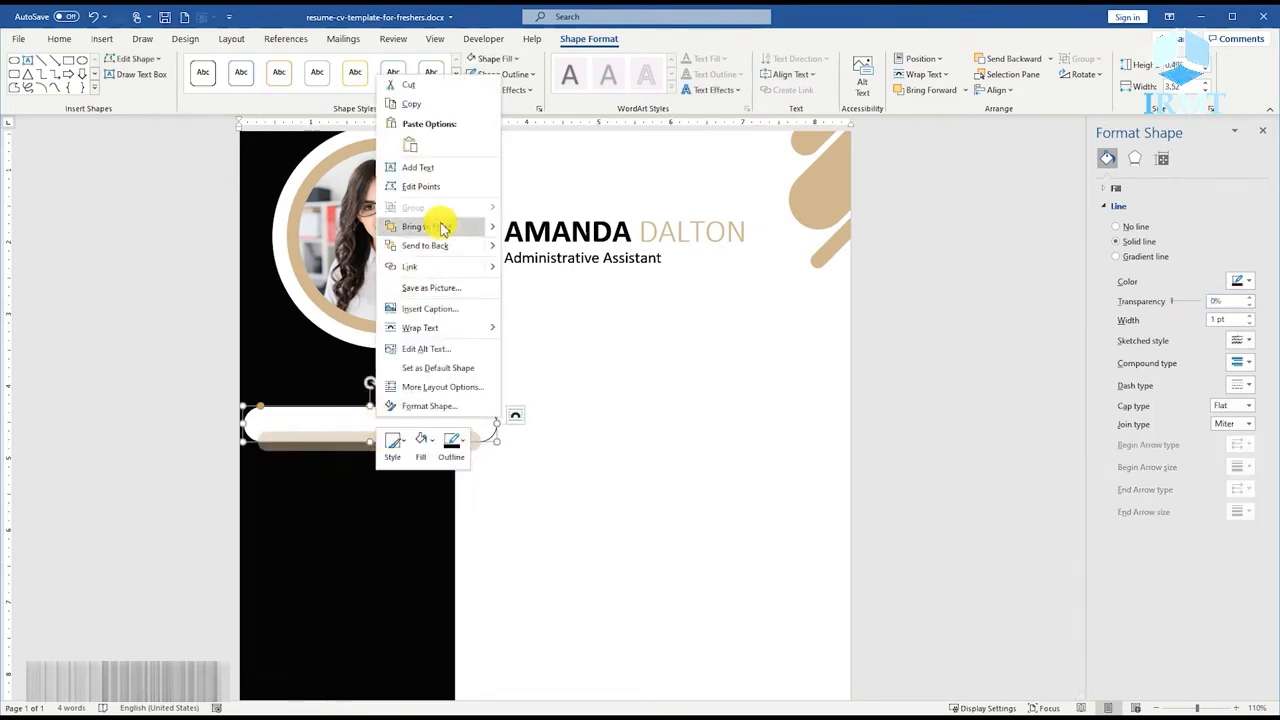
left_click(443, 227)
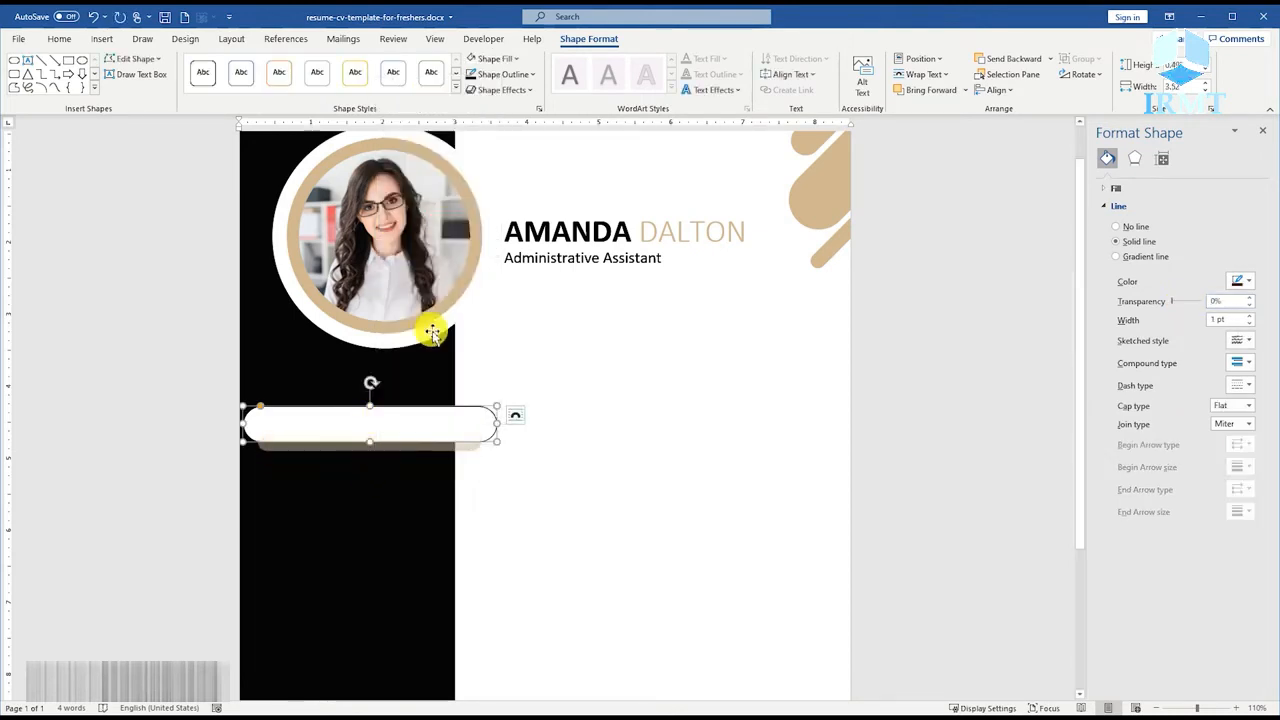
left_click(398, 448)
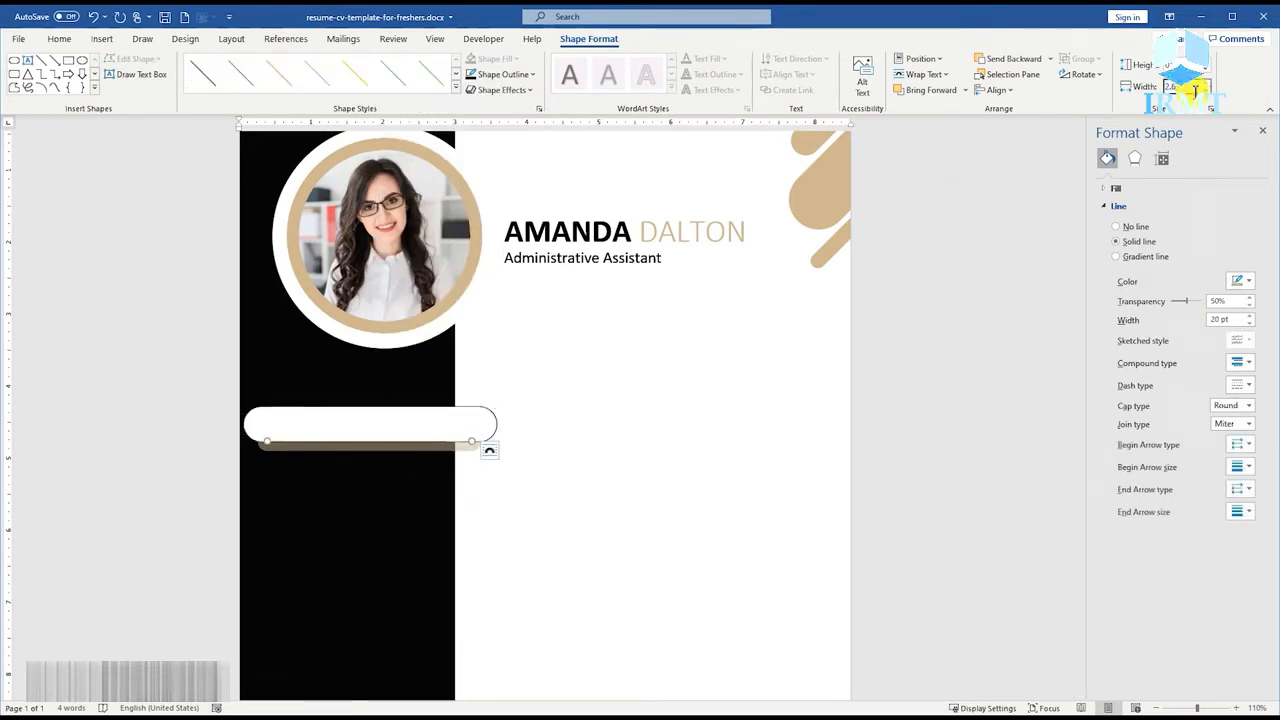
key("Return")
Group the white bar with the tan line and move the group partly off the page's left edge, below the photo.
left_click(405, 422)
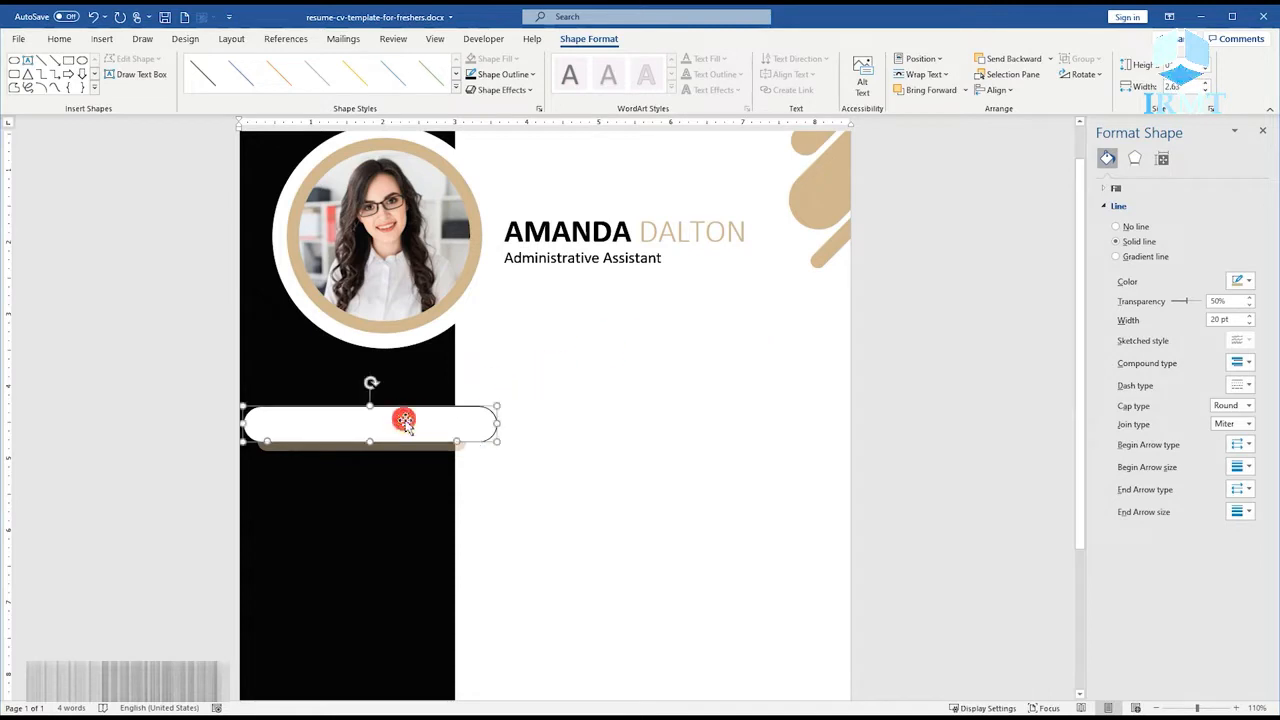
right_click(405, 422)
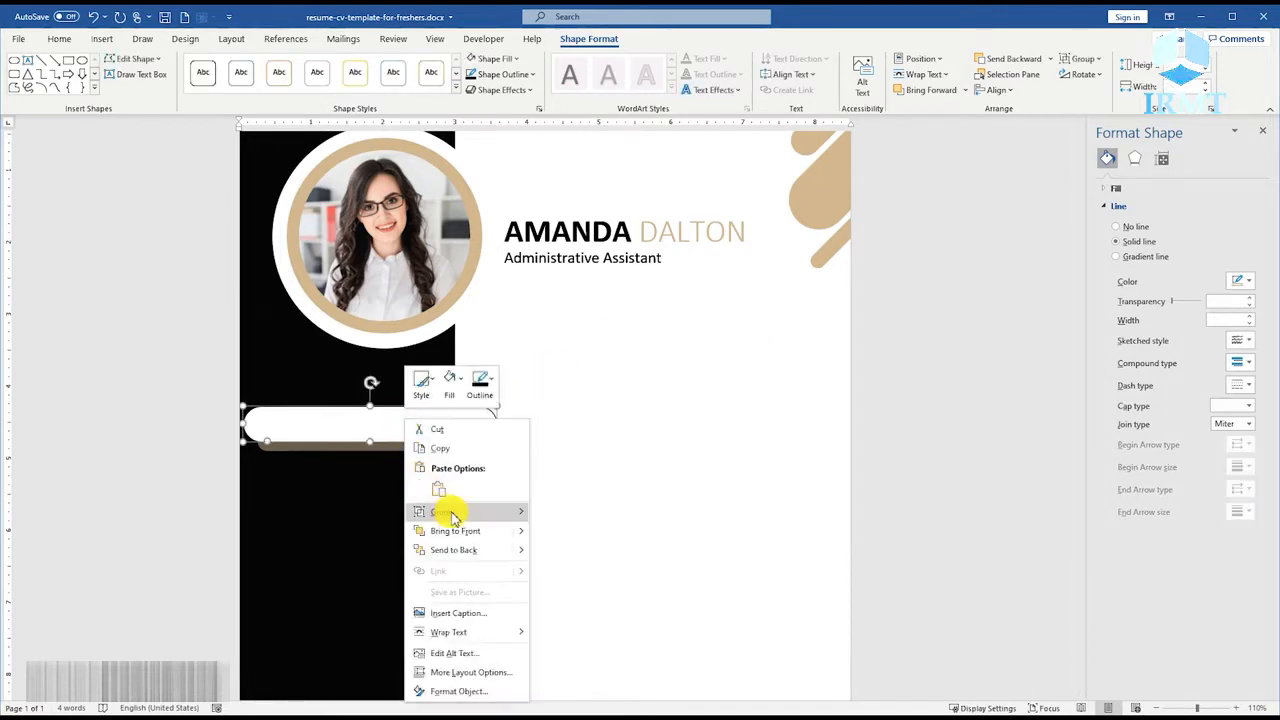
left_click(563, 508)
left_click_drag(440, 414, 356, 403)
Add the text CONTACT US inside the white bar.
right_click(356, 403)
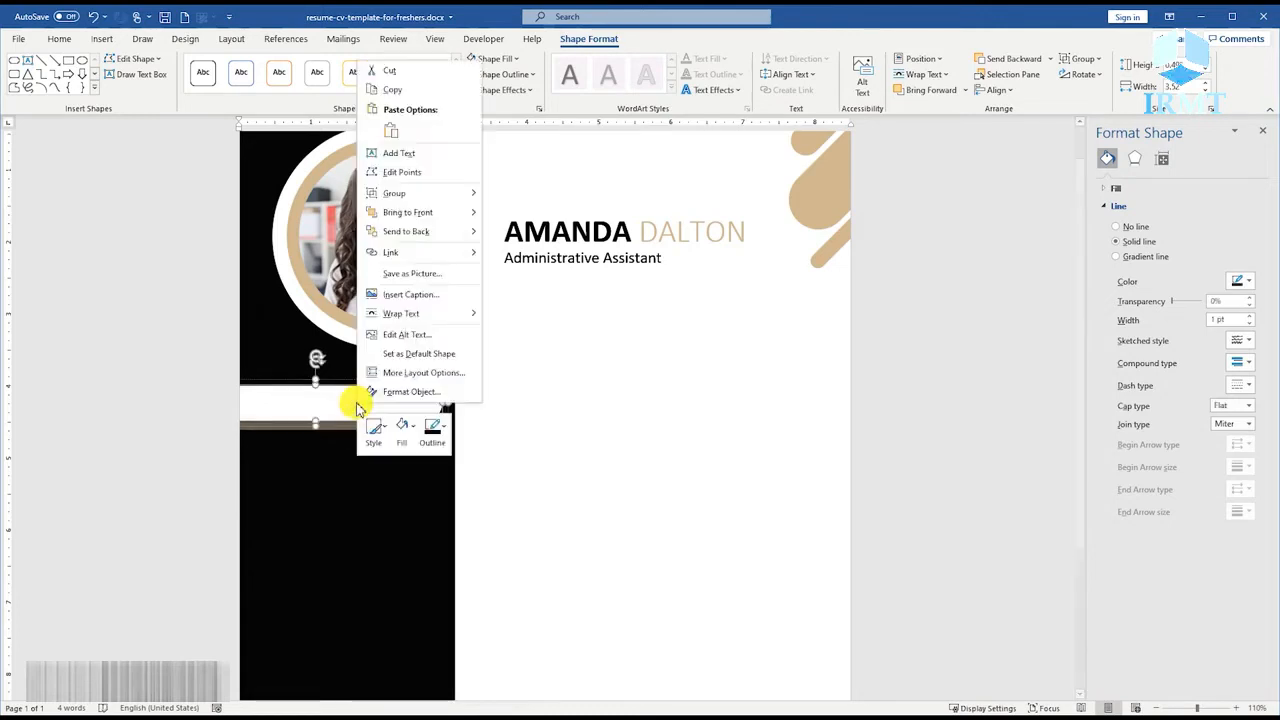
left_click(400, 153)
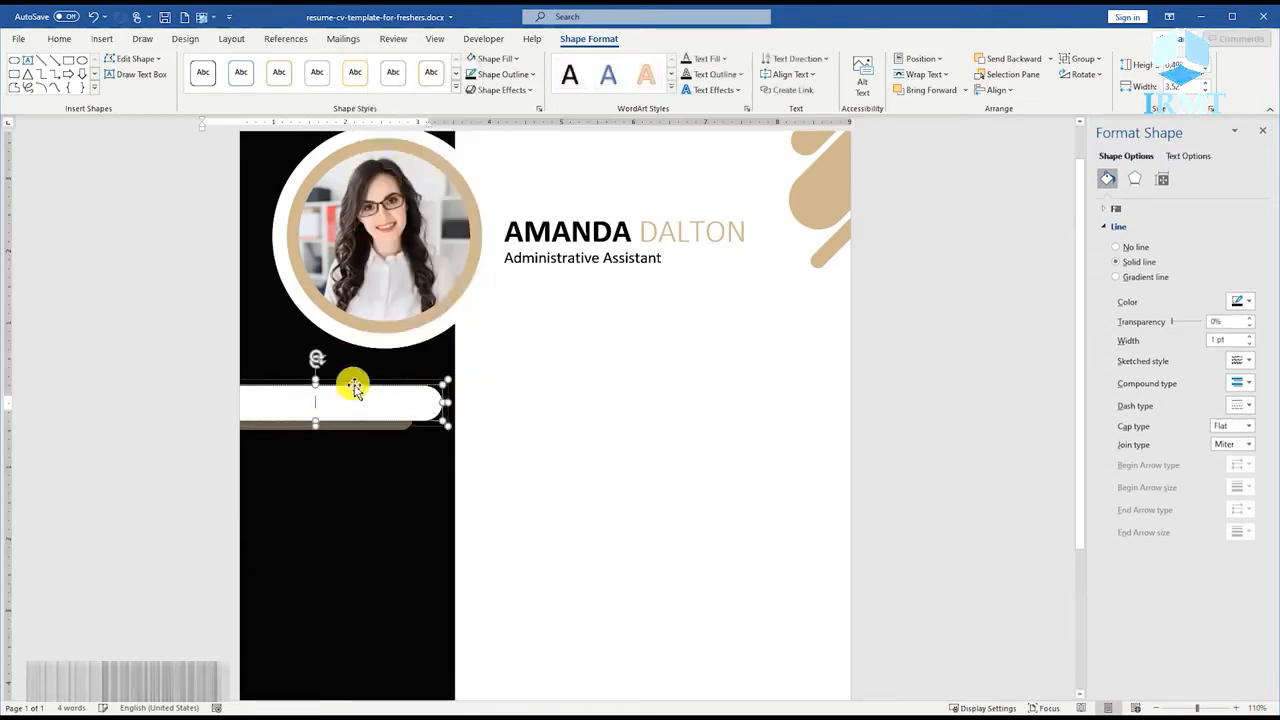
type("C")
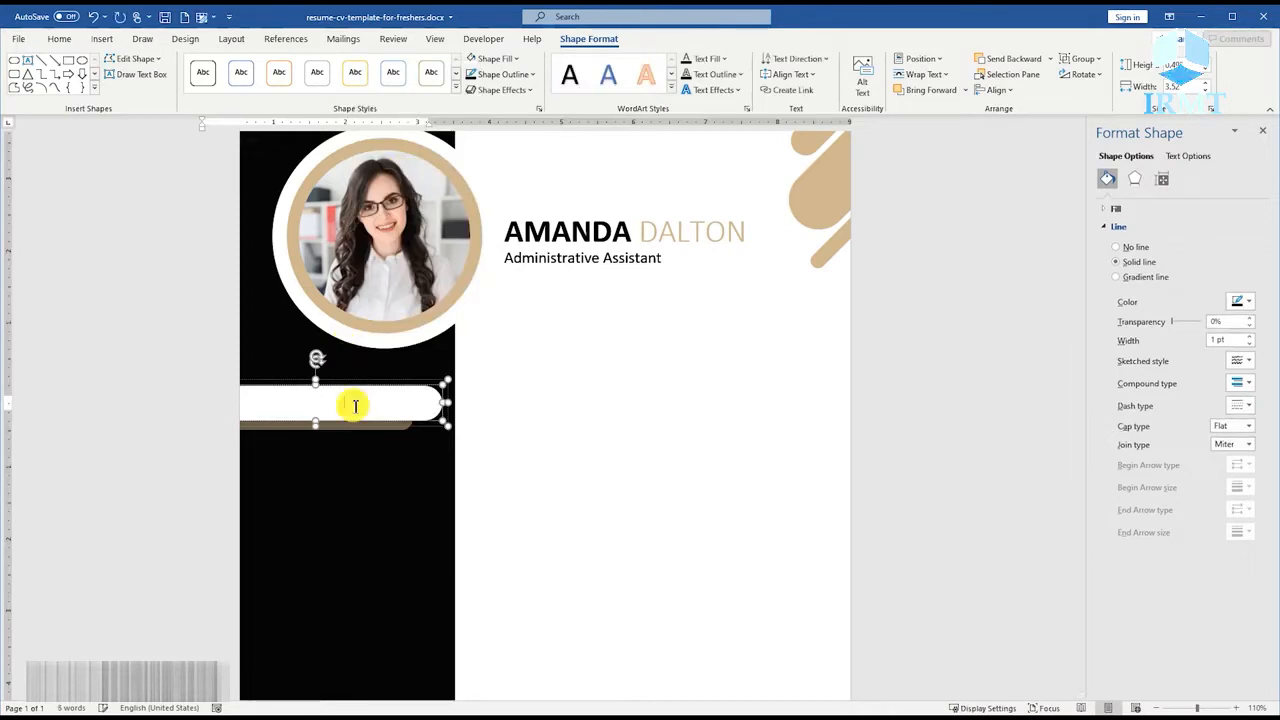
Format the CONTACT US text in black with a font size of 21.
left_click(59, 38)
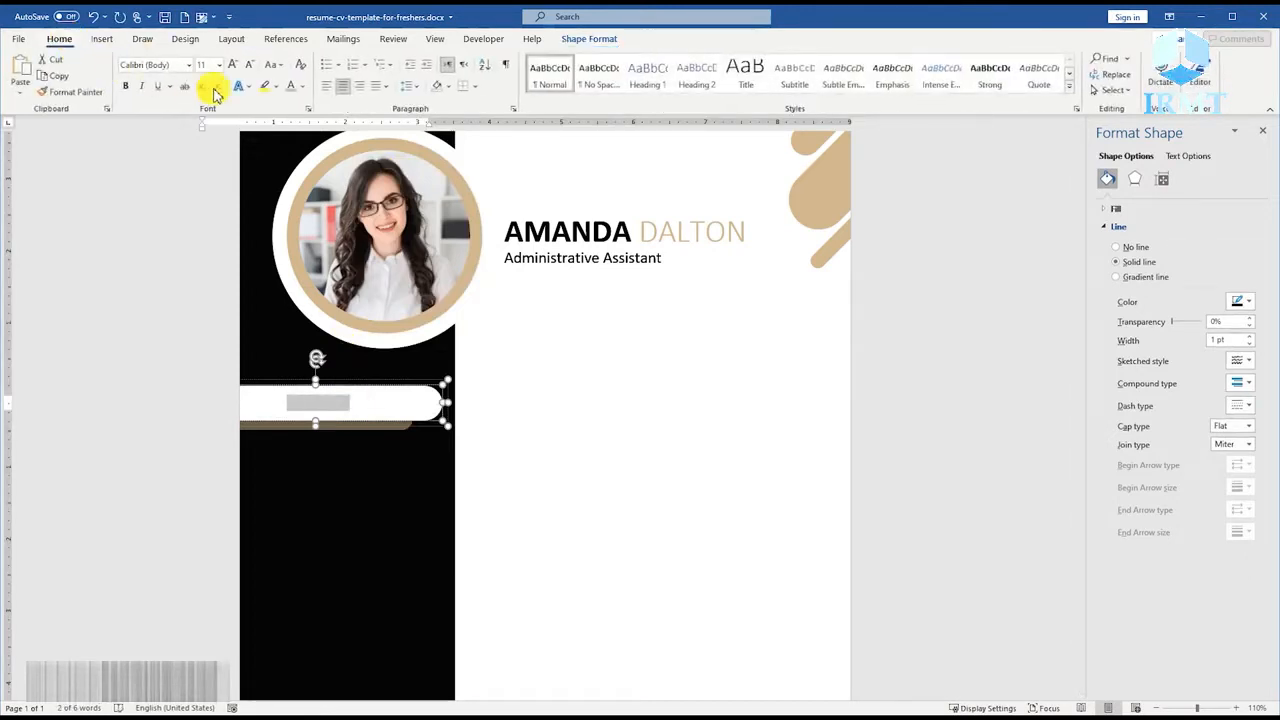
left_click(302, 86)
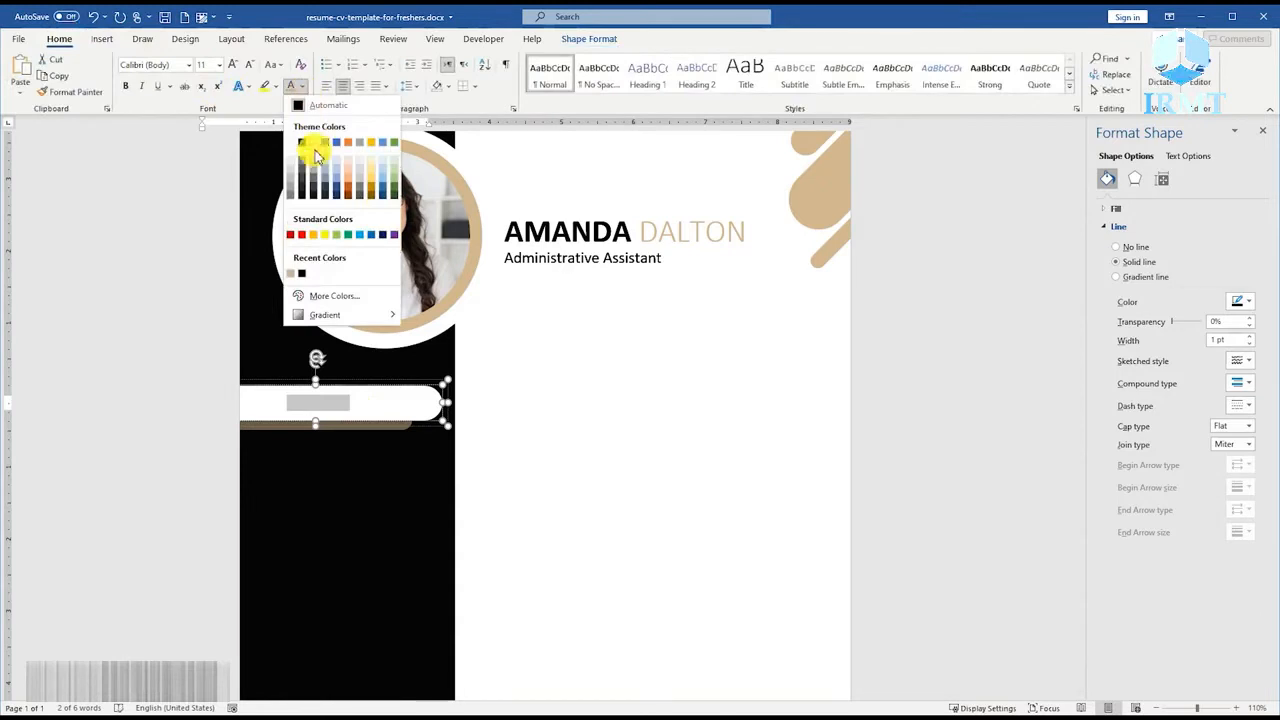
left_click(300, 275)
left_click(207, 65)
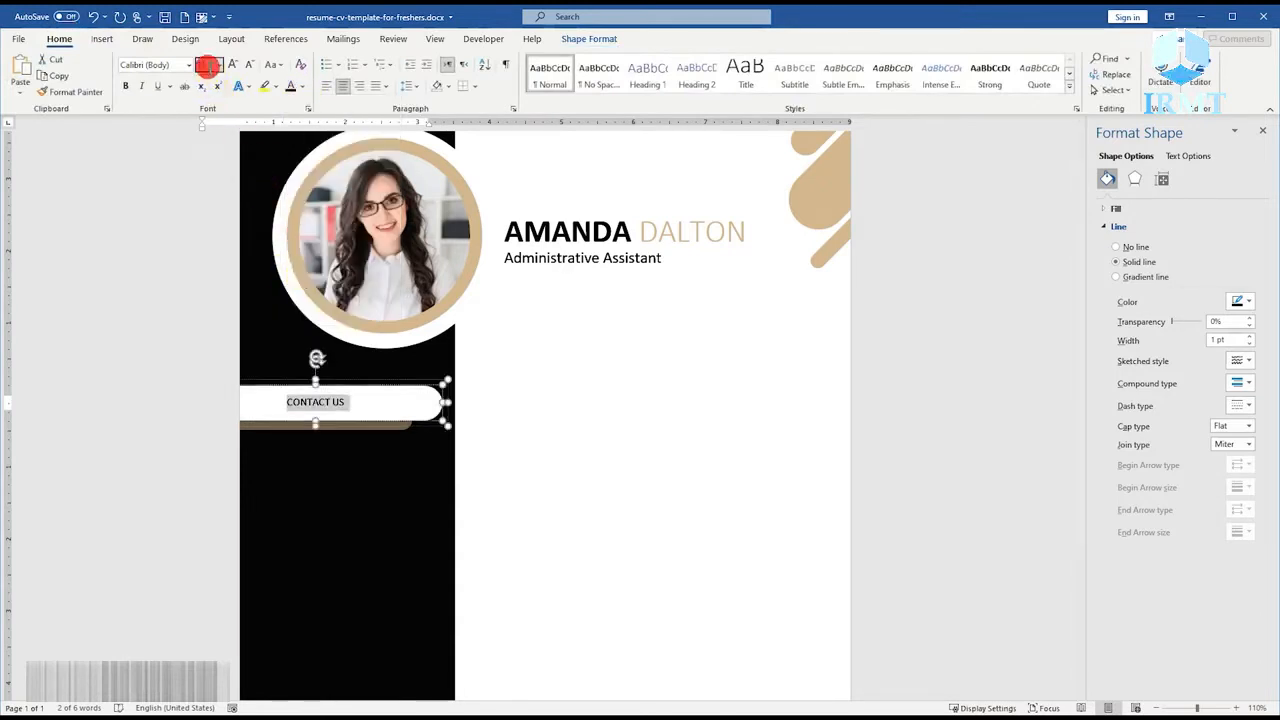
type("21")
key("Return")
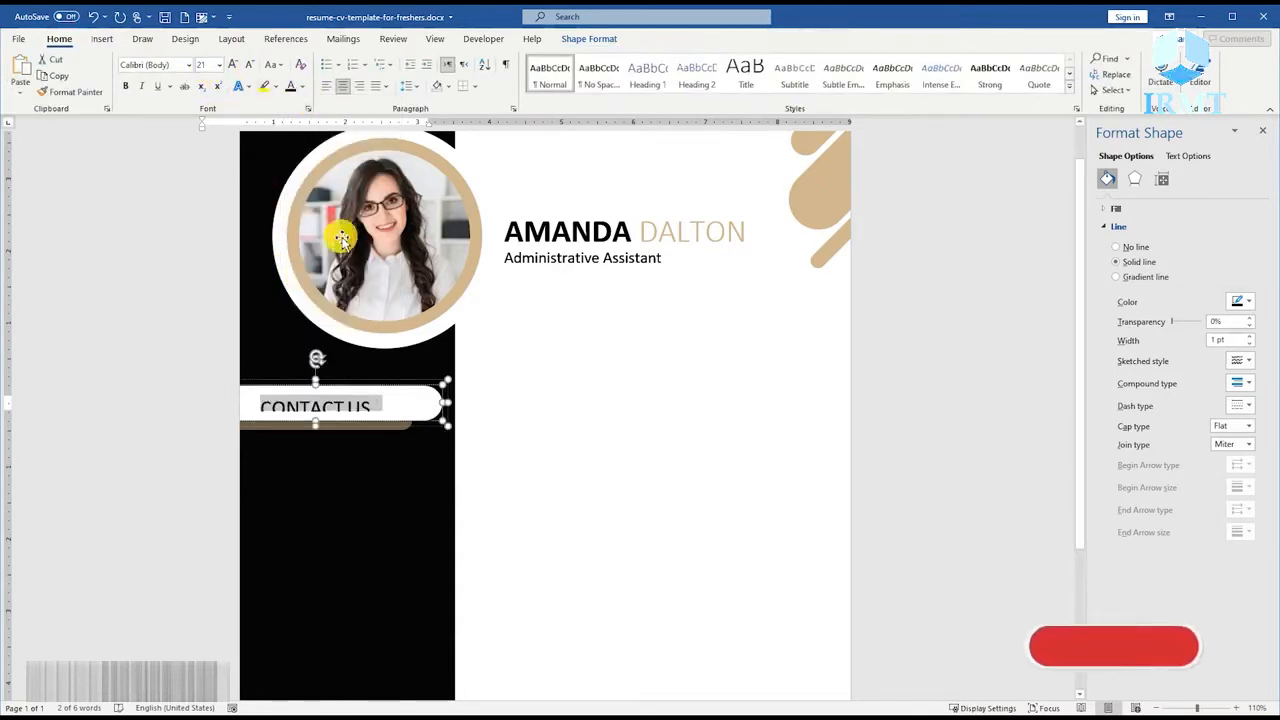
Set the white bar's left, right, top and bottom text margins to 0".
left_click(1162, 178)
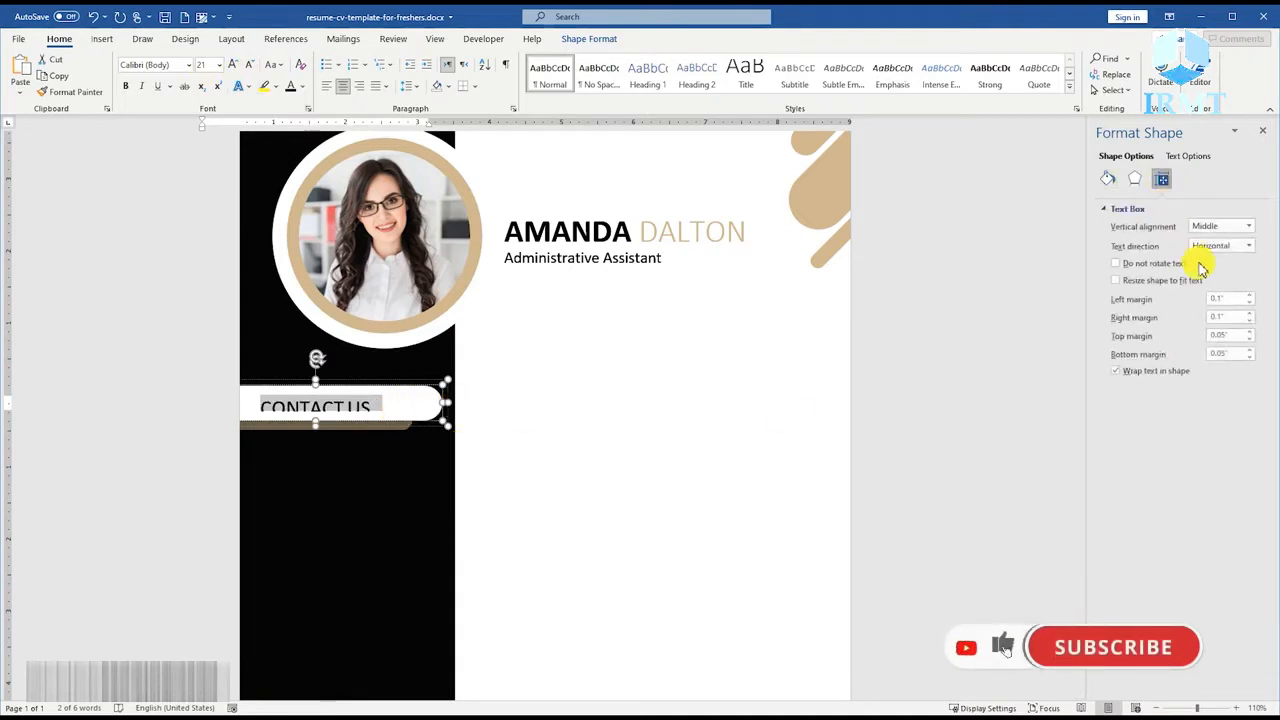
left_click(1250, 303)
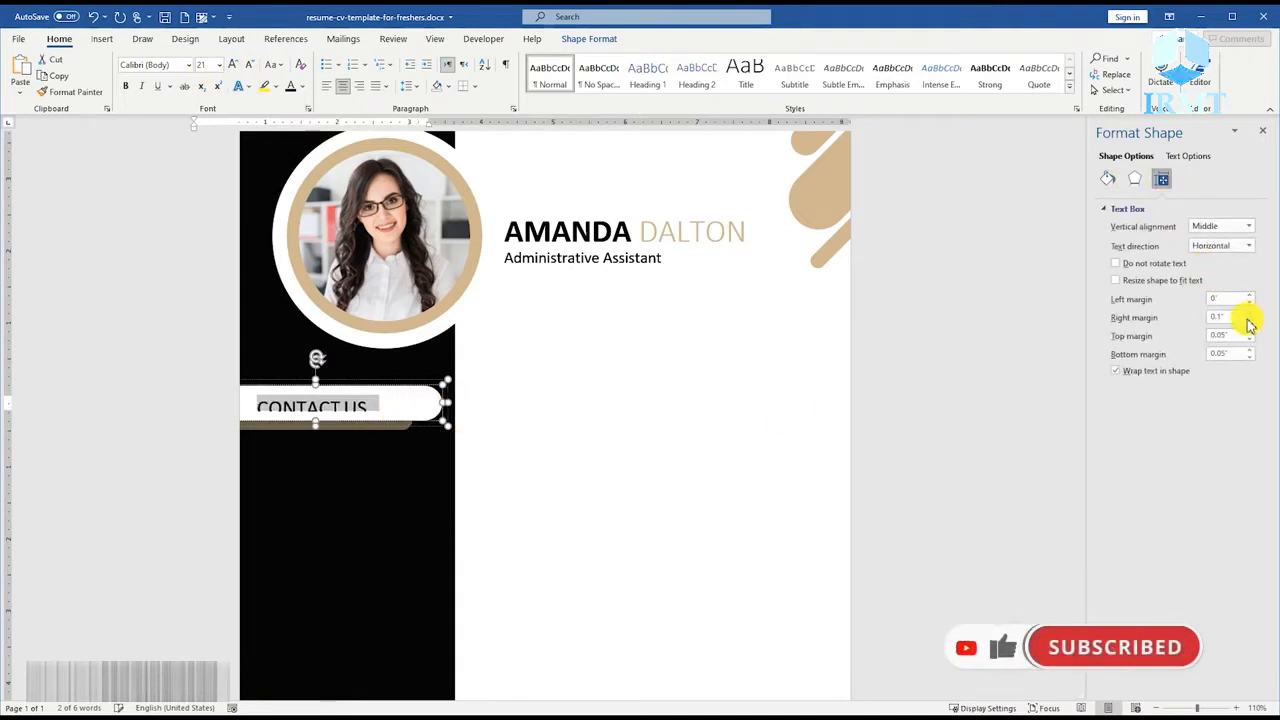
left_click(1249, 321)
left_click(1249, 340)
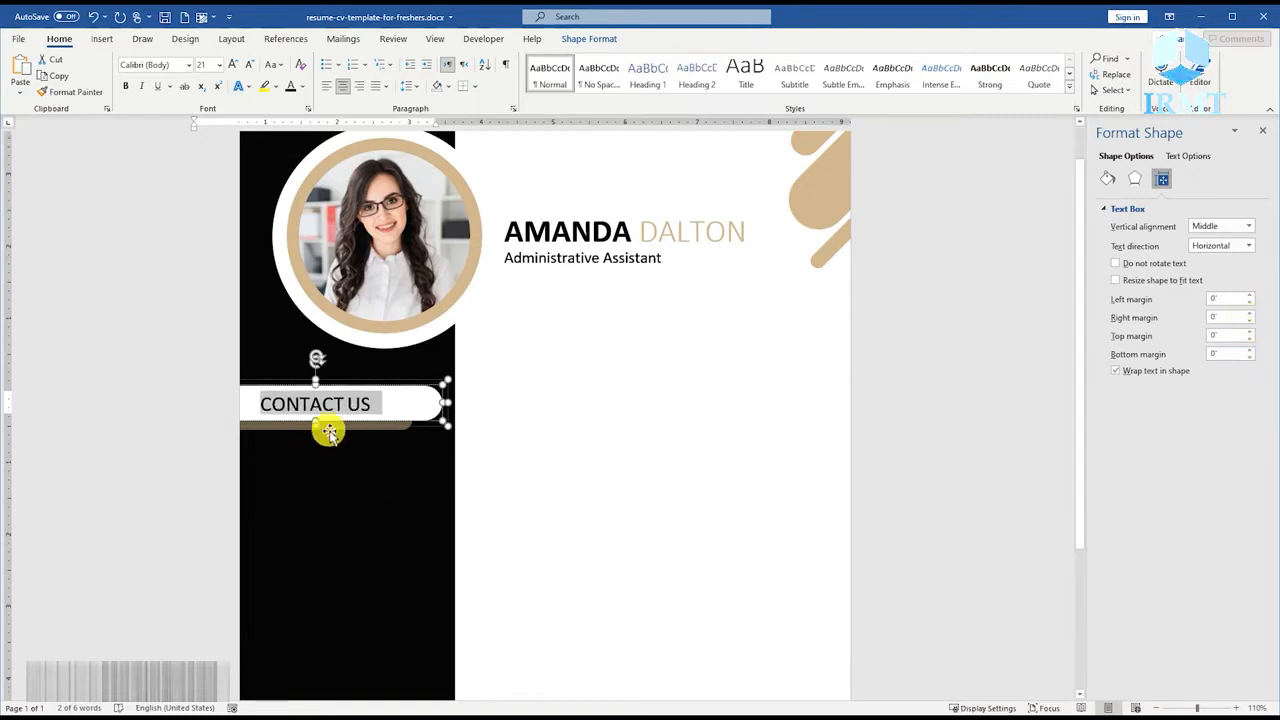
Remove the space after the CONTACT US paragraph and save the document.
left_click(413, 86)
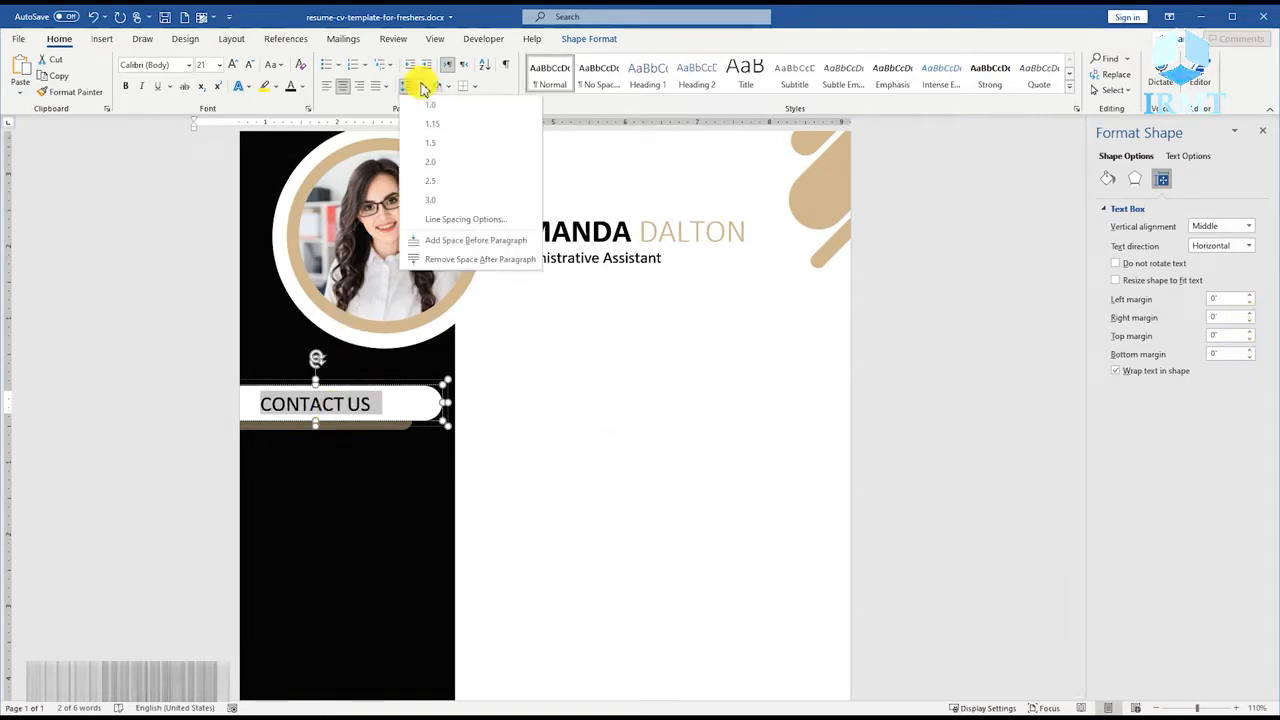
left_click(449, 262)
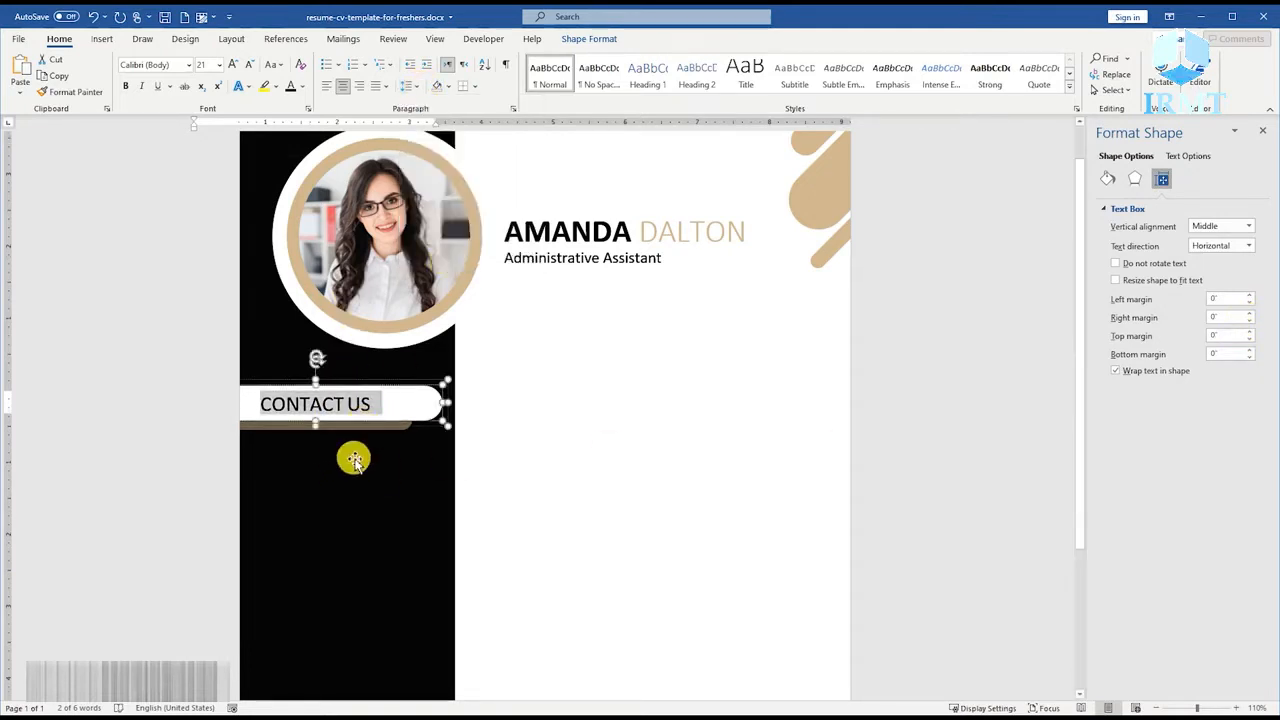
left_click(480, 420)
key("ctrl+s")
scroll(543, 426, "up", 3, "ctrl")
scroll(497, 470, "down", 4)
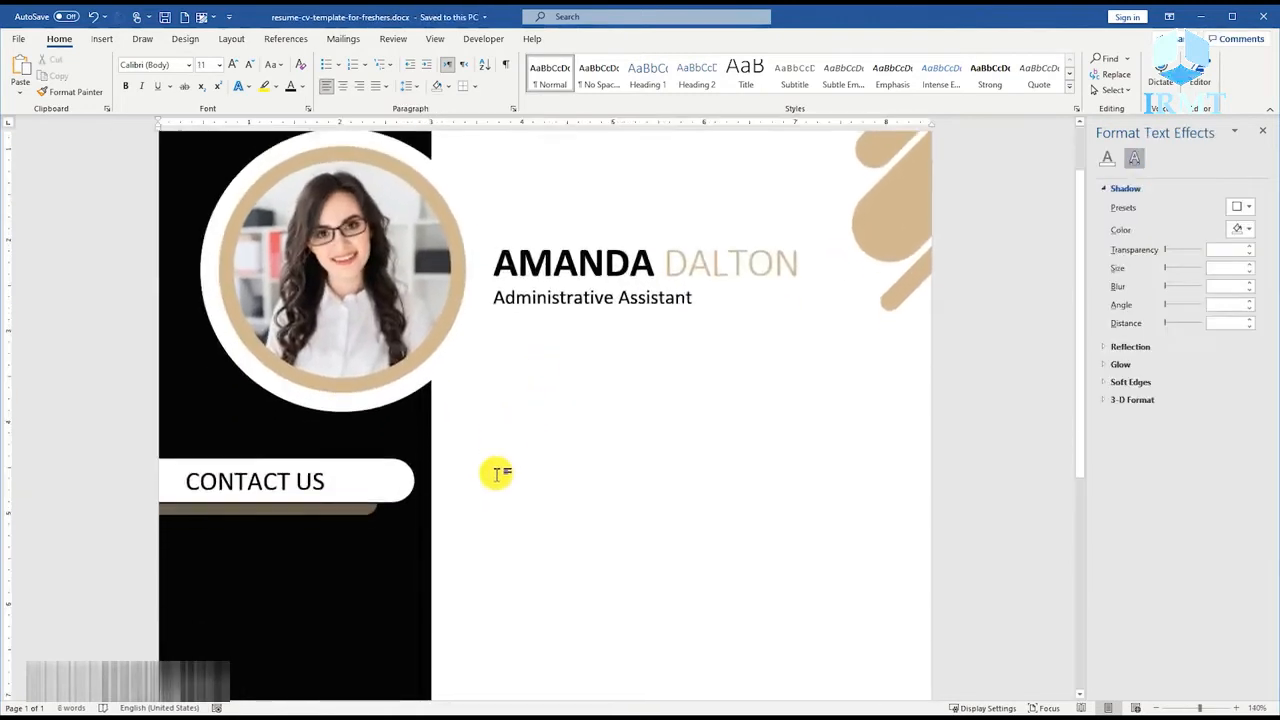
Draw a text box about 2.2" wide below the CONTACT US heading and enter placeholder phone numbers, e-mail addresses and a two-line postal address.
scroll(497, 466, "down", 1)
left_click(102, 38)
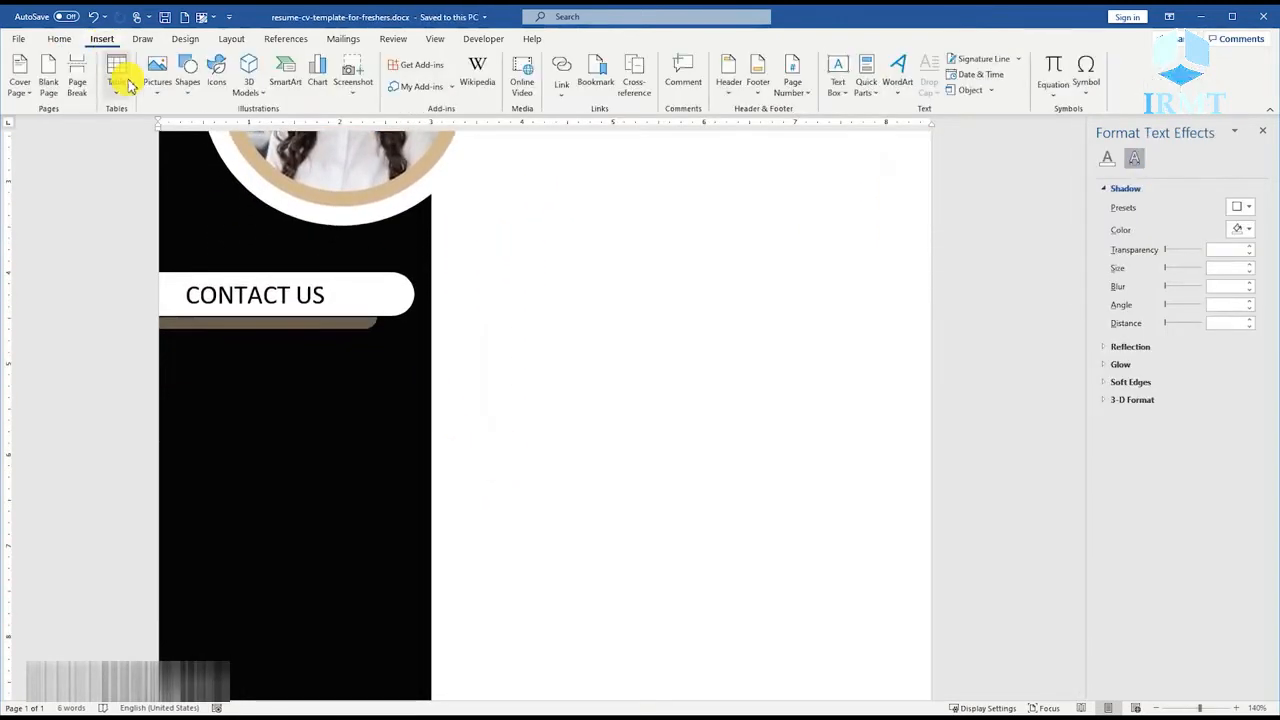
left_click(187, 72)
left_click(190, 138)
mouse_move(216, 349)
left_mouse_down()
mouse_move(471, 534)
mouse_move(419, 537)
left_mouse_up()
type("+1 123 456 7890")
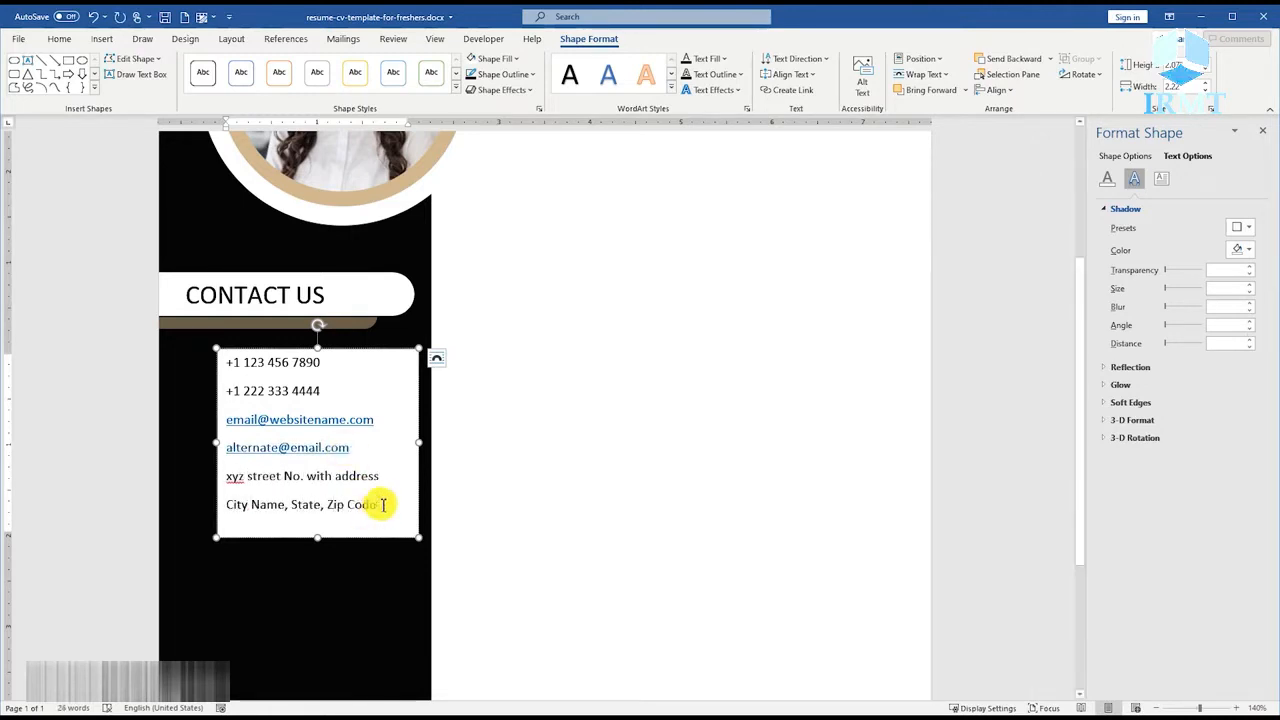
Remove the space after all paragraphs of the contact details and set their font size to 14.
left_click_drag(378, 504, 224, 363)
left_click(60, 40)
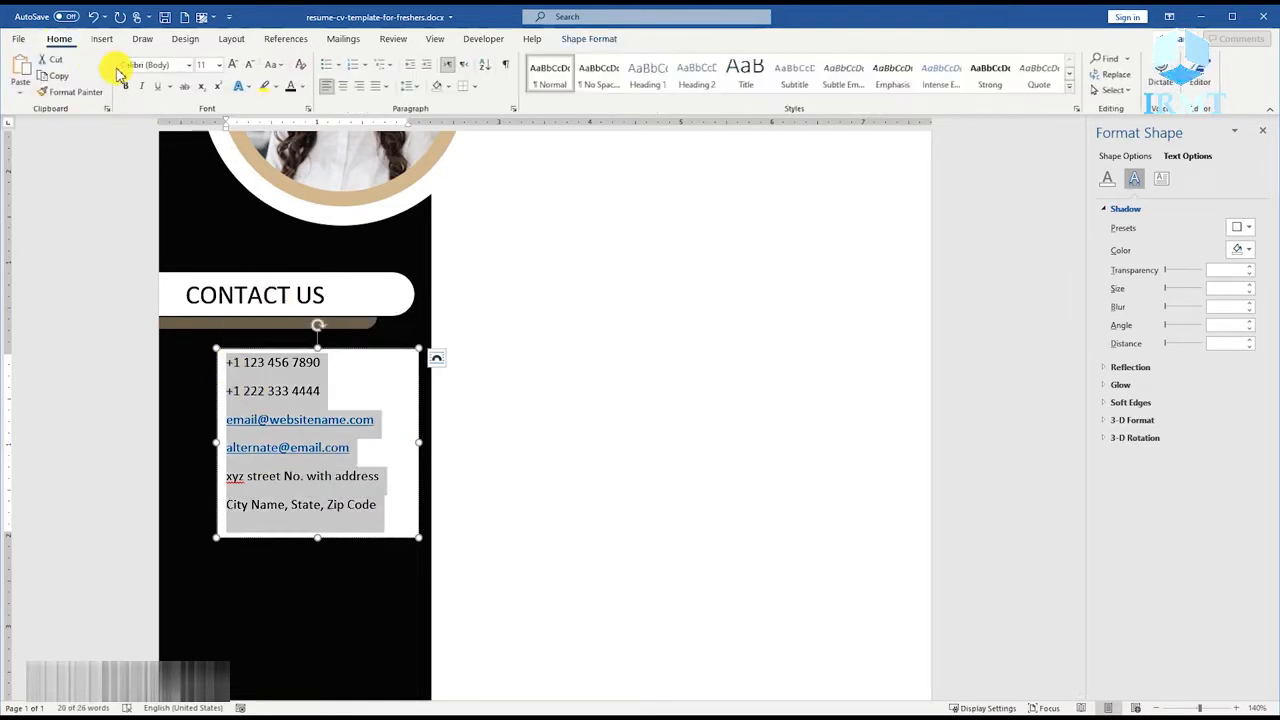
left_click(408, 86)
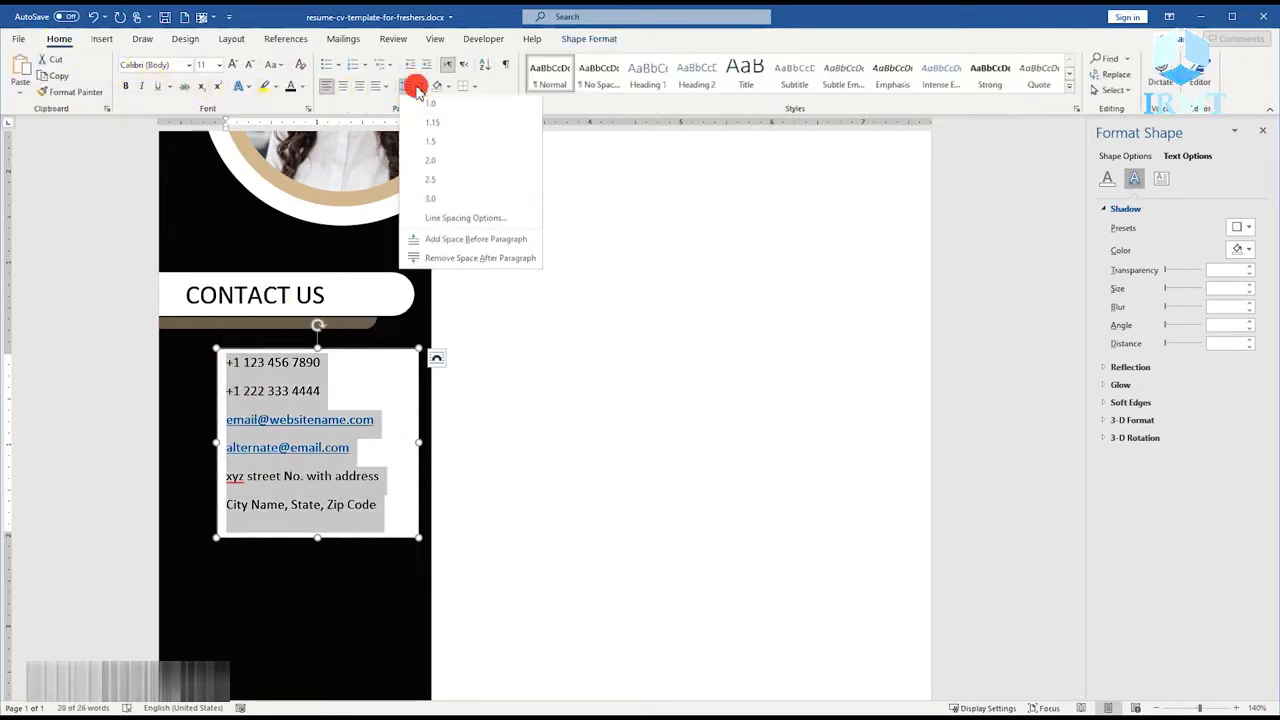
left_click(444, 261)
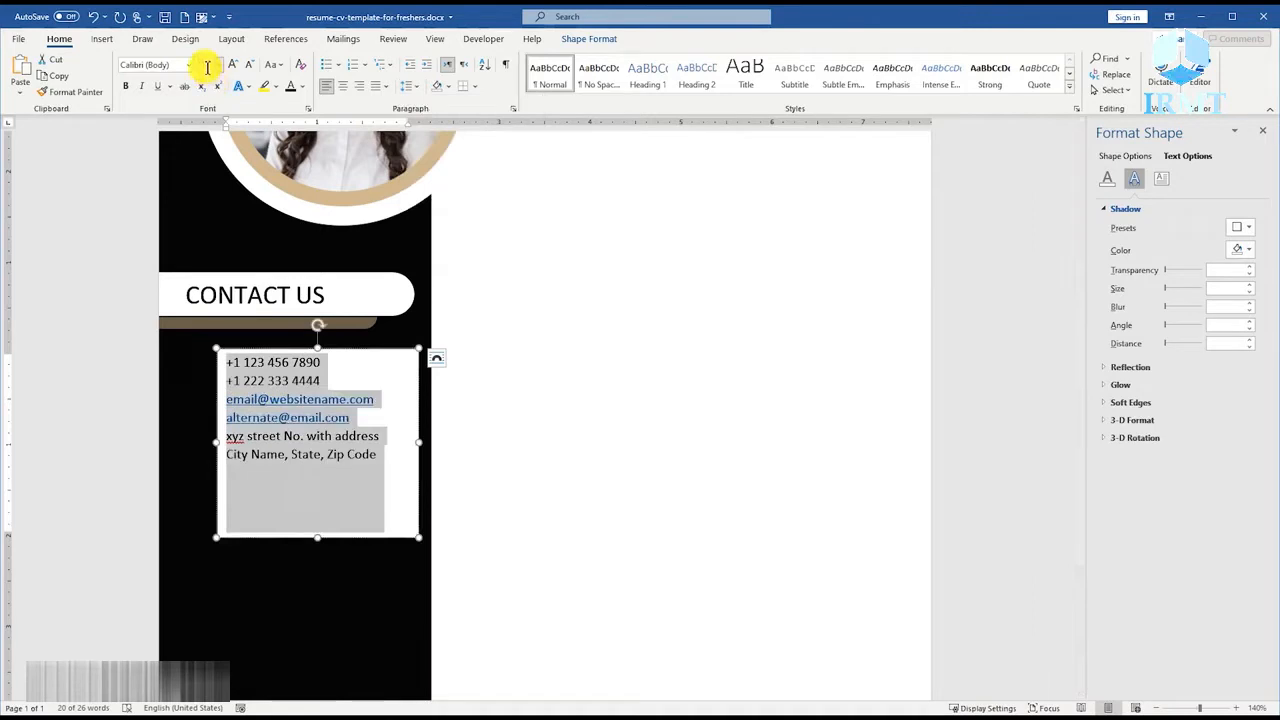
type("14")
key("Return")
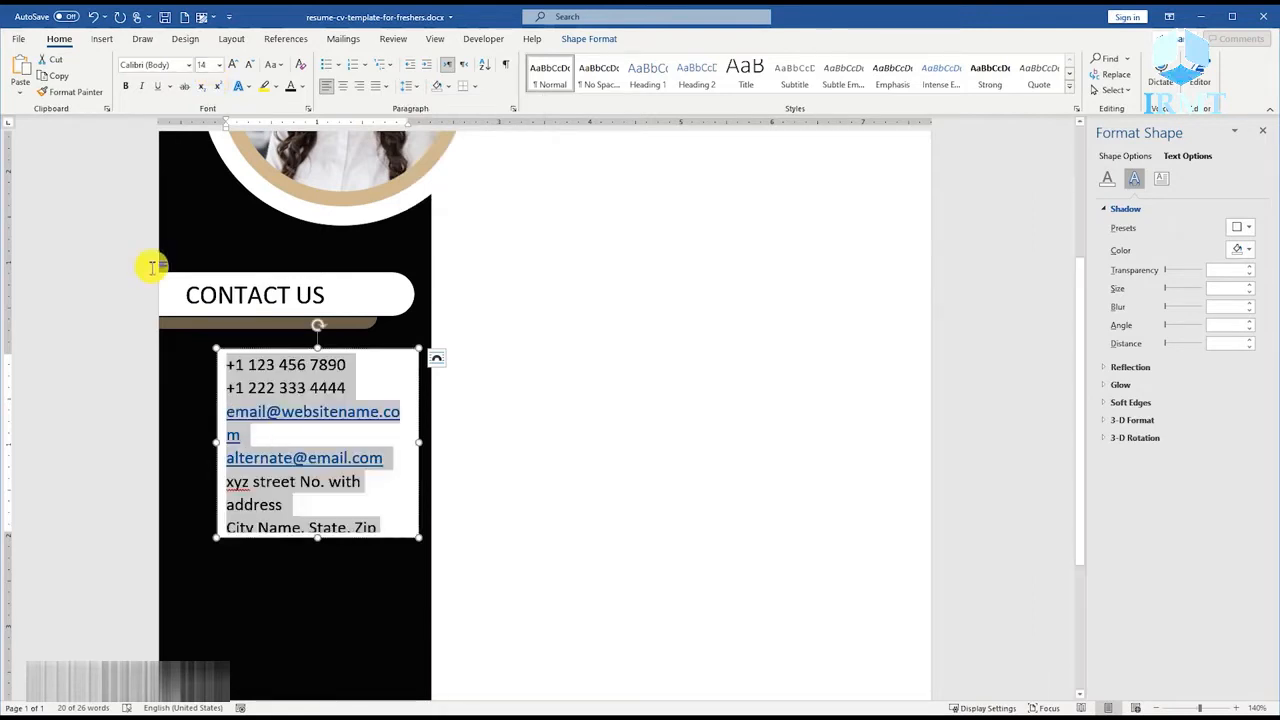
Widen the contact text box toward the left and set its left, right, top and bottom text margins to 0".
left_click_drag(218, 443, 199, 443)
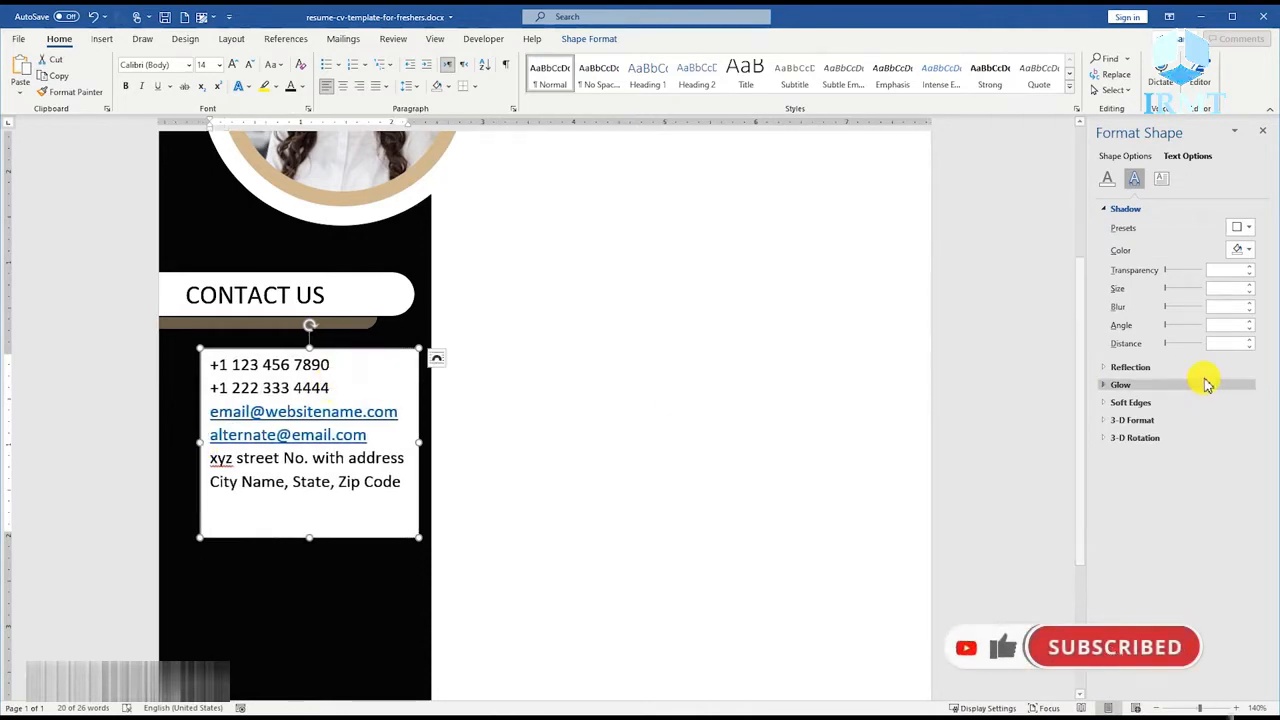
left_click(1161, 178)
left_click(1249, 303)
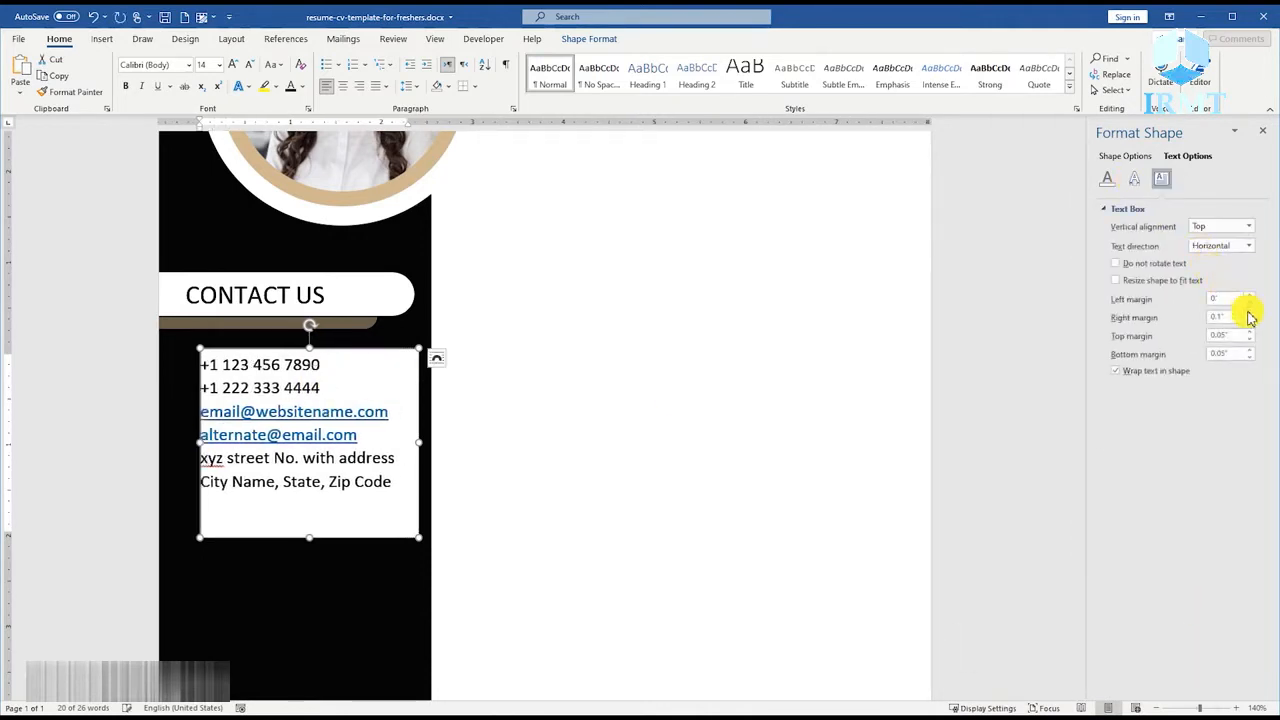
left_click(1249, 339)
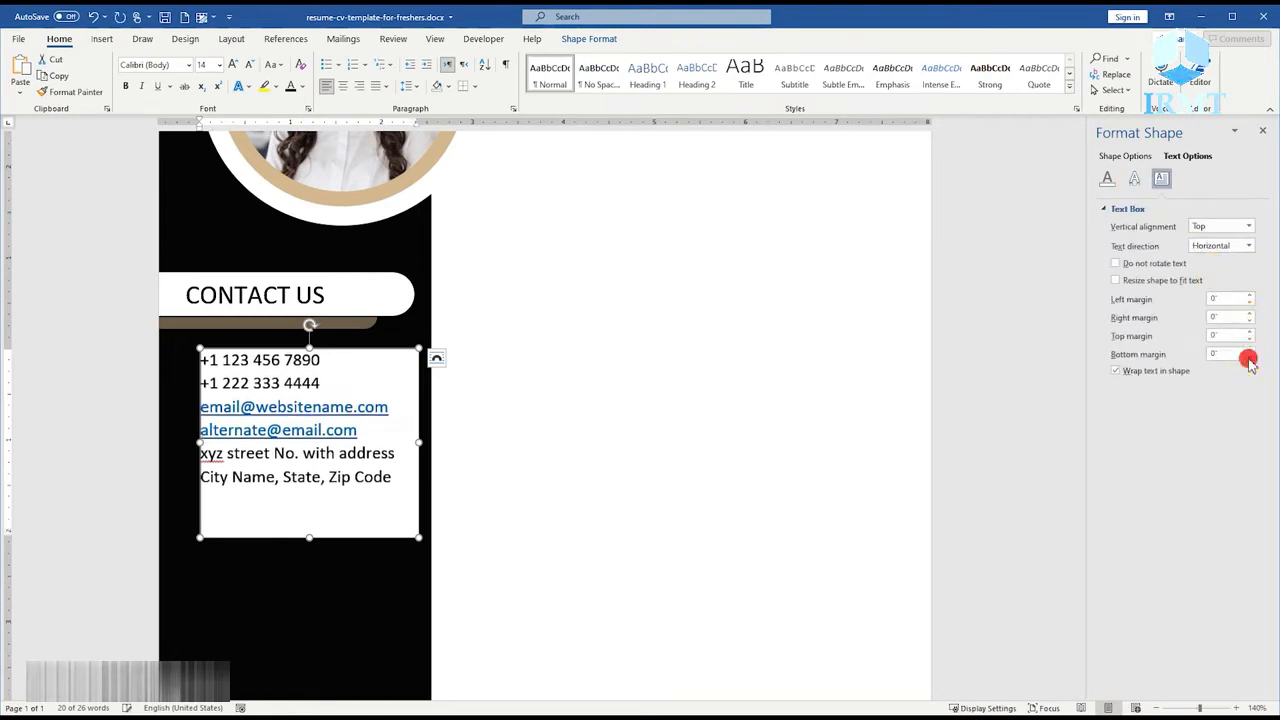
Insert a blank line after the second phone number and another after the second e-mail address.
left_click(330, 384)
key("Return")
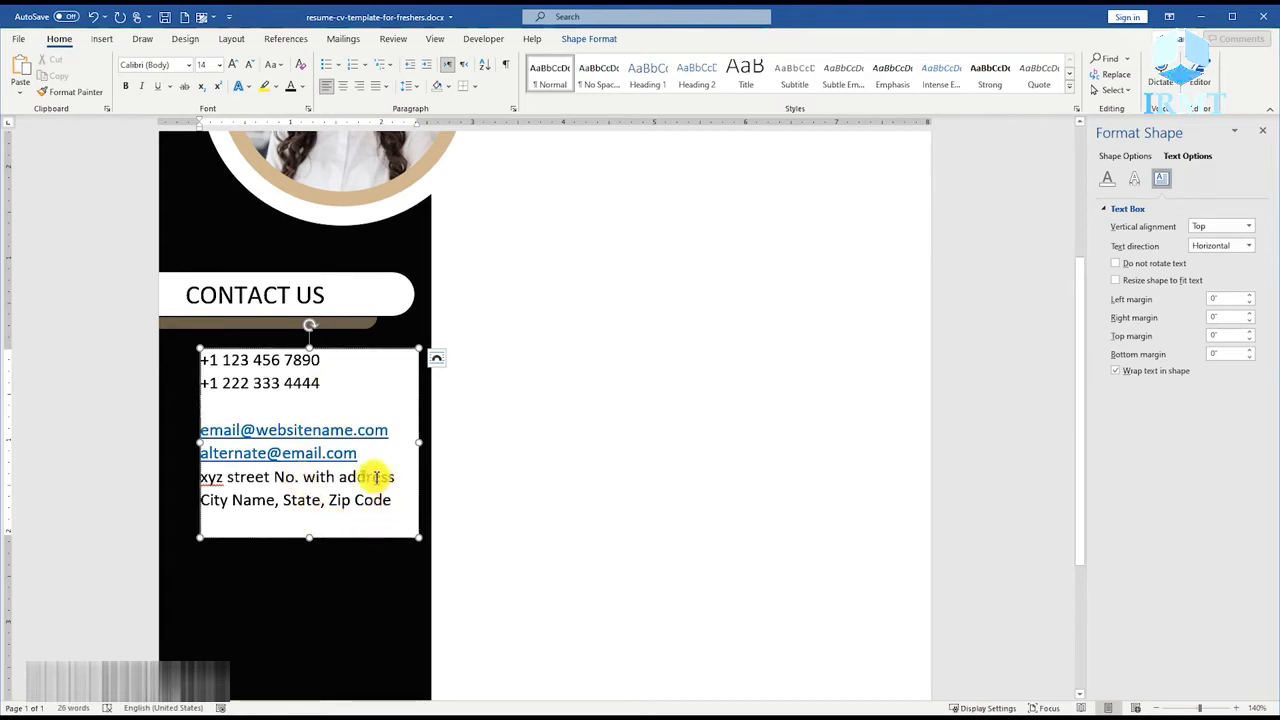
left_click(369, 455)
key("Return")
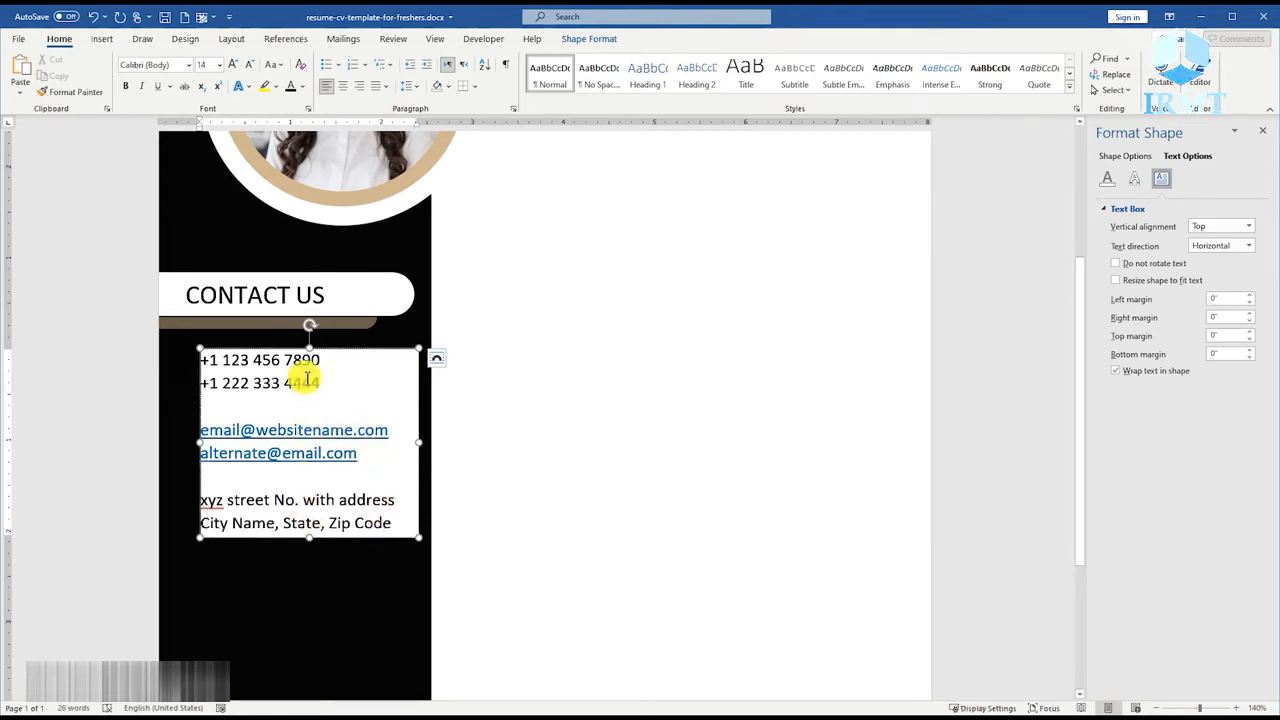
Remove the hyperlinks from both e-mail addresses in the contact text box.
right_click(308, 430)
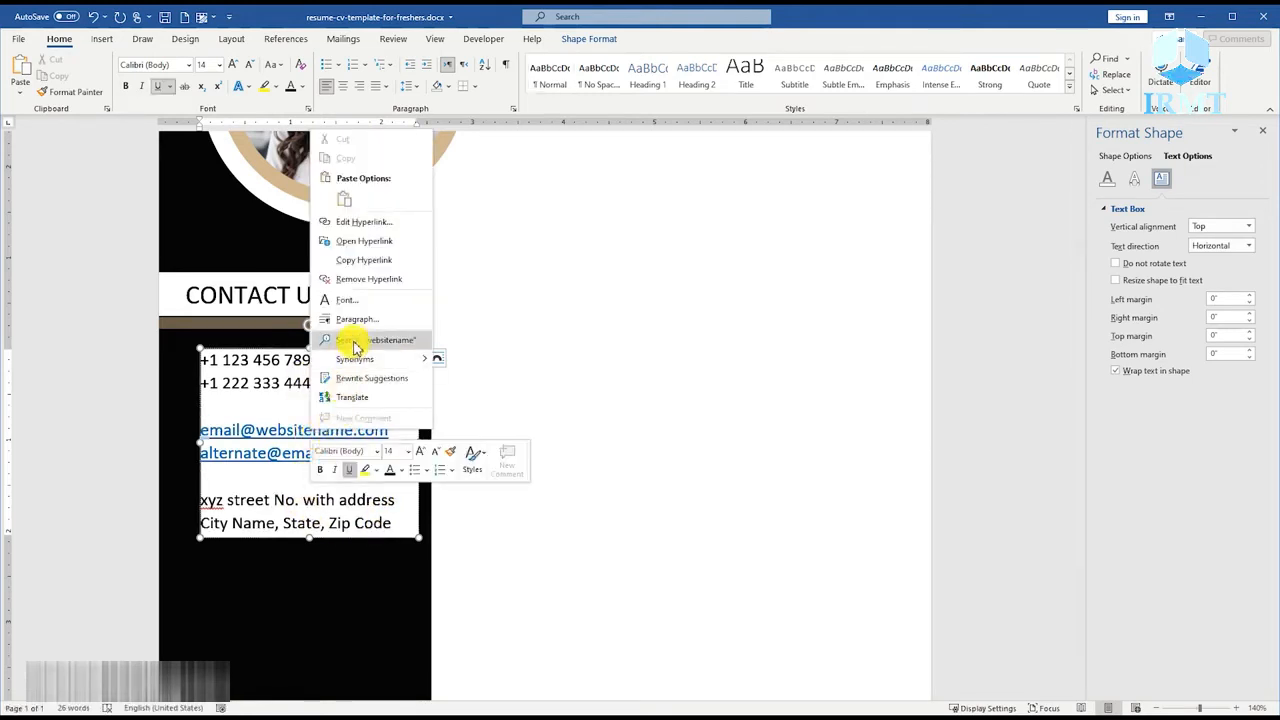
left_click(368, 279)
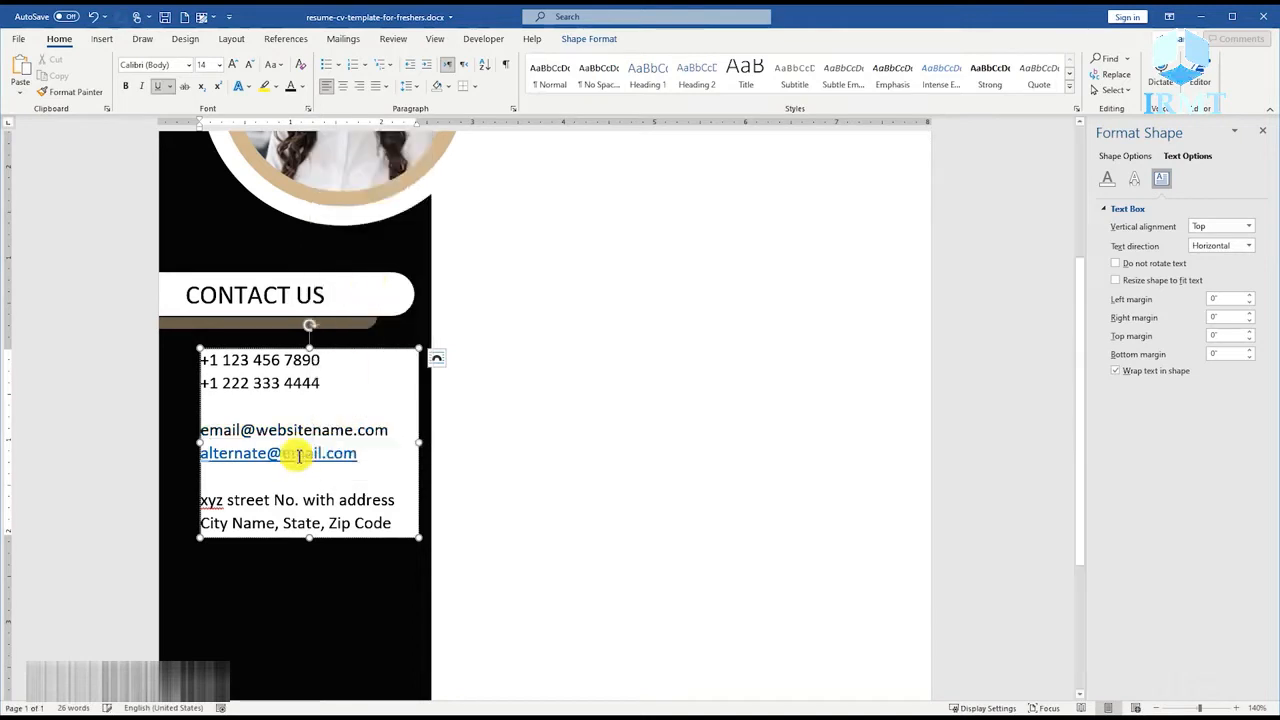
right_click(298, 455)
left_click(330, 305)
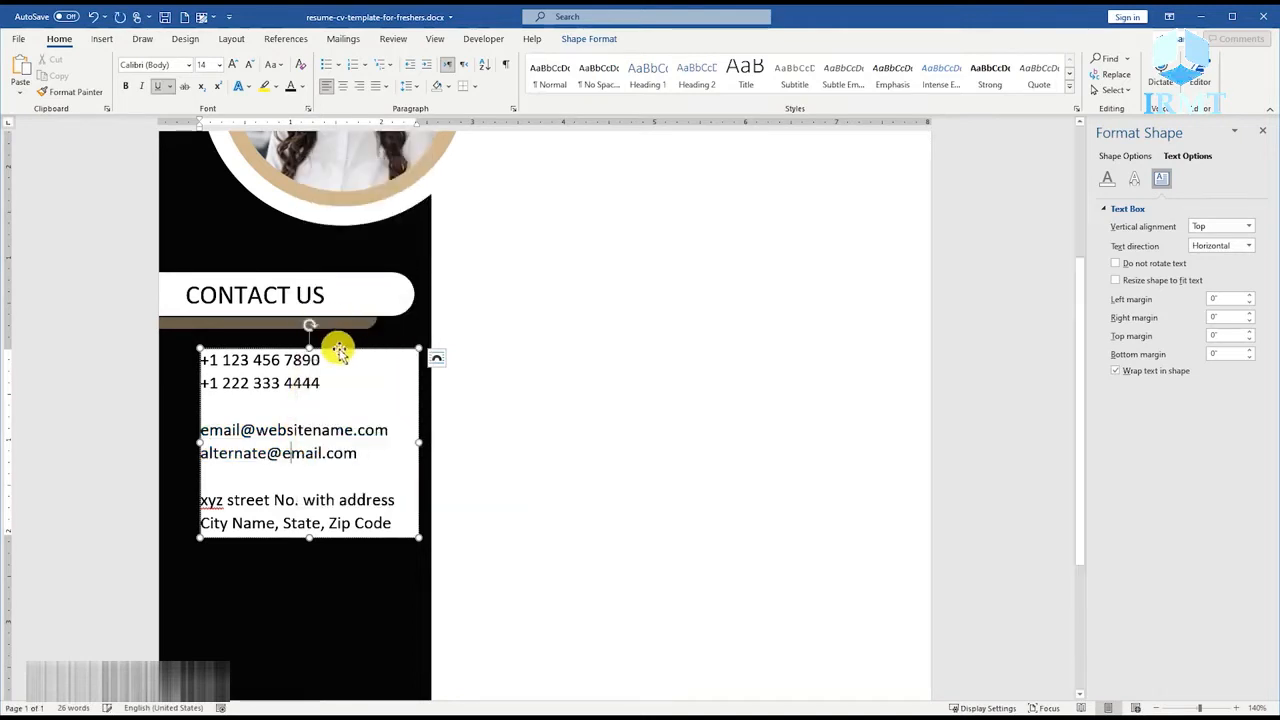
Restyle the contact text box with no fill, no outline and white text.
right_click(334, 350)
left_click(380, 325)
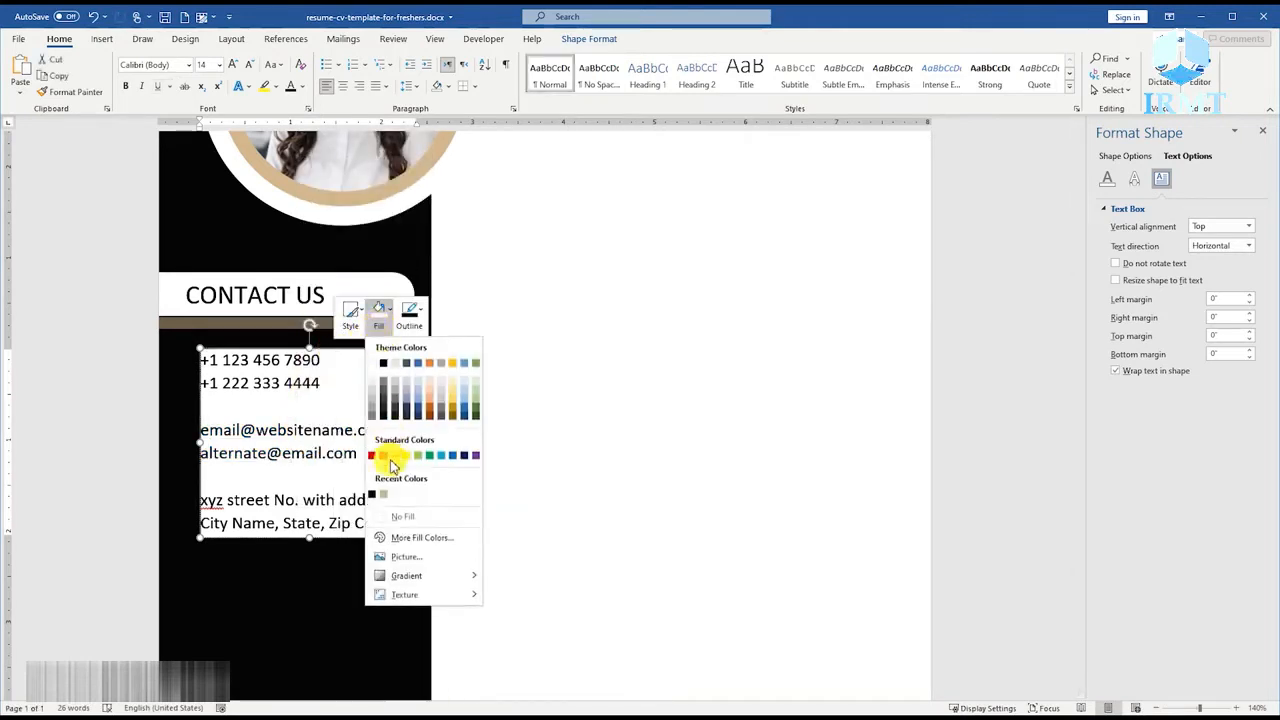
left_click(402, 519)
left_click(412, 322)
left_click(409, 514)
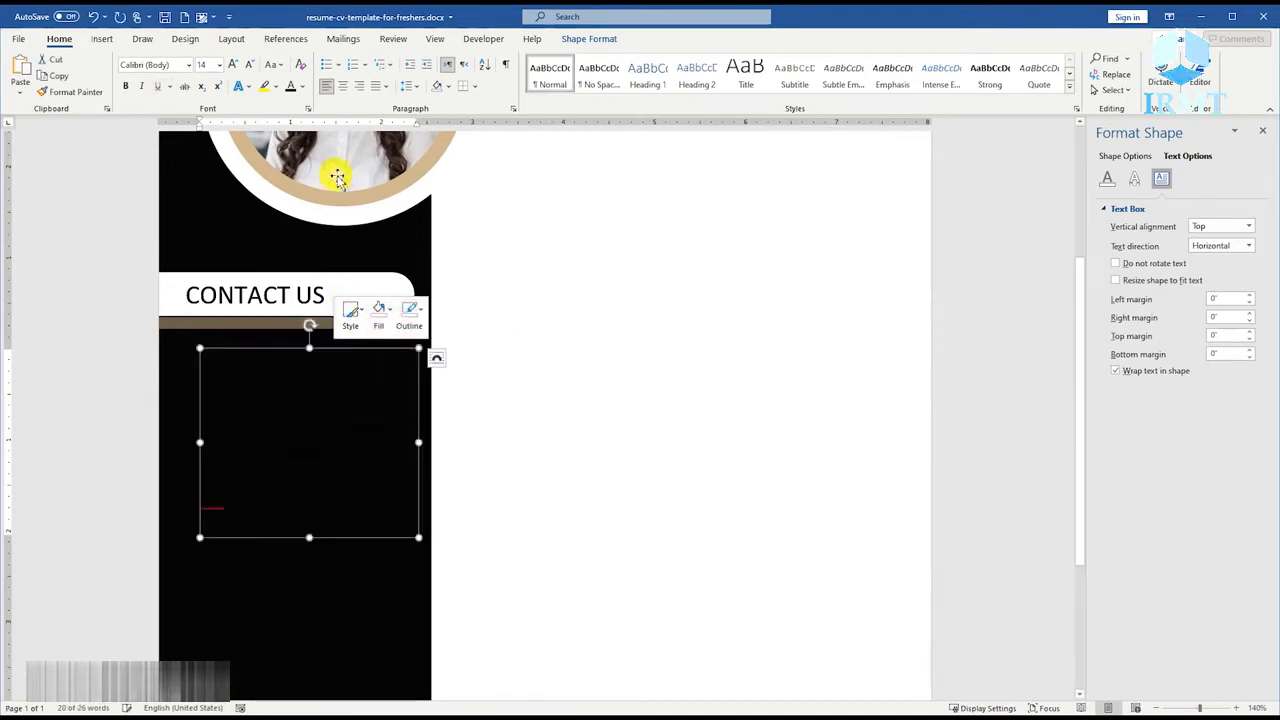
left_click(299, 88)
left_click(296, 140)
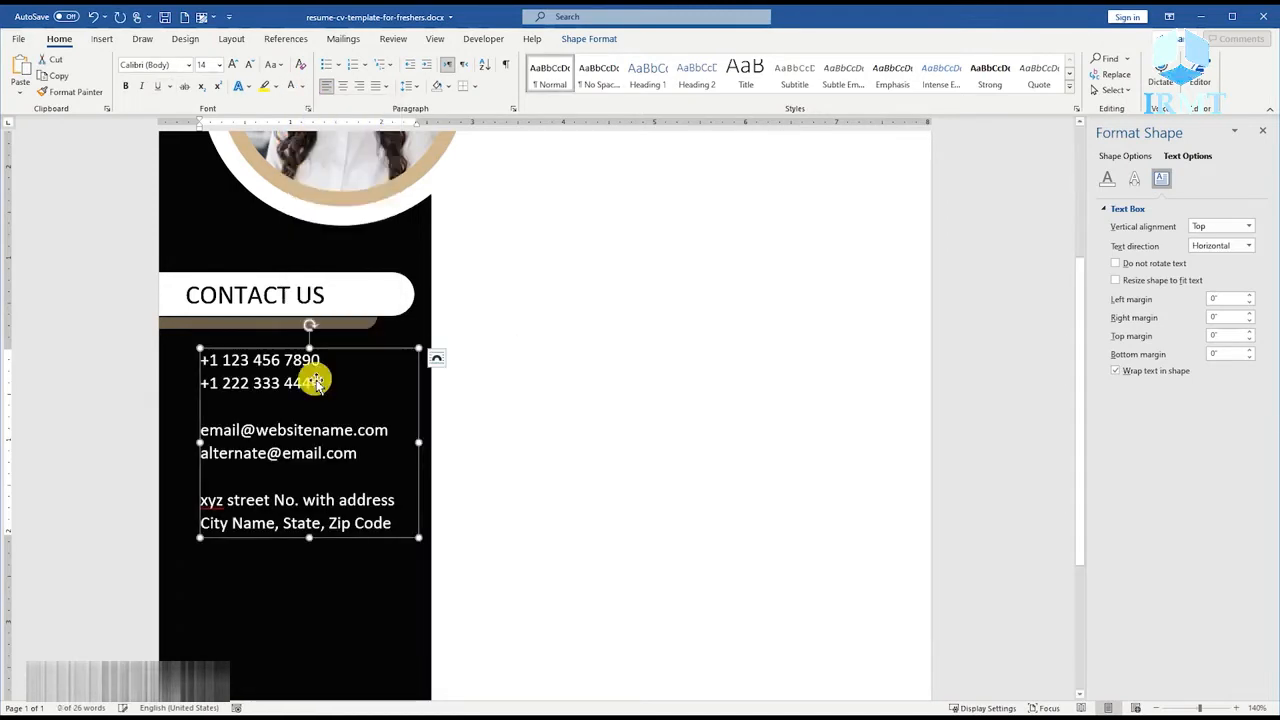
Narrow the contact text box slightly from its right edge and shift it a little down and to the right within the sidebar.
left_click_drag(417, 447, 405, 444)
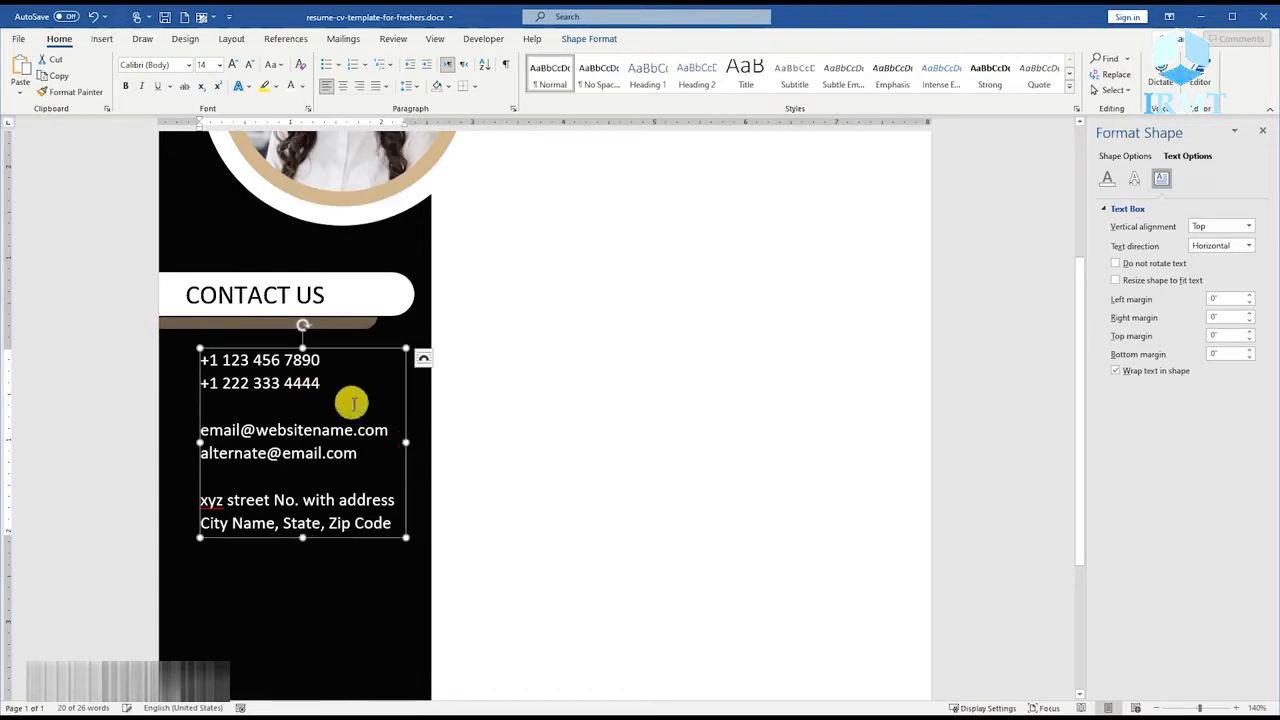
left_click_drag(338, 347, 351, 369)
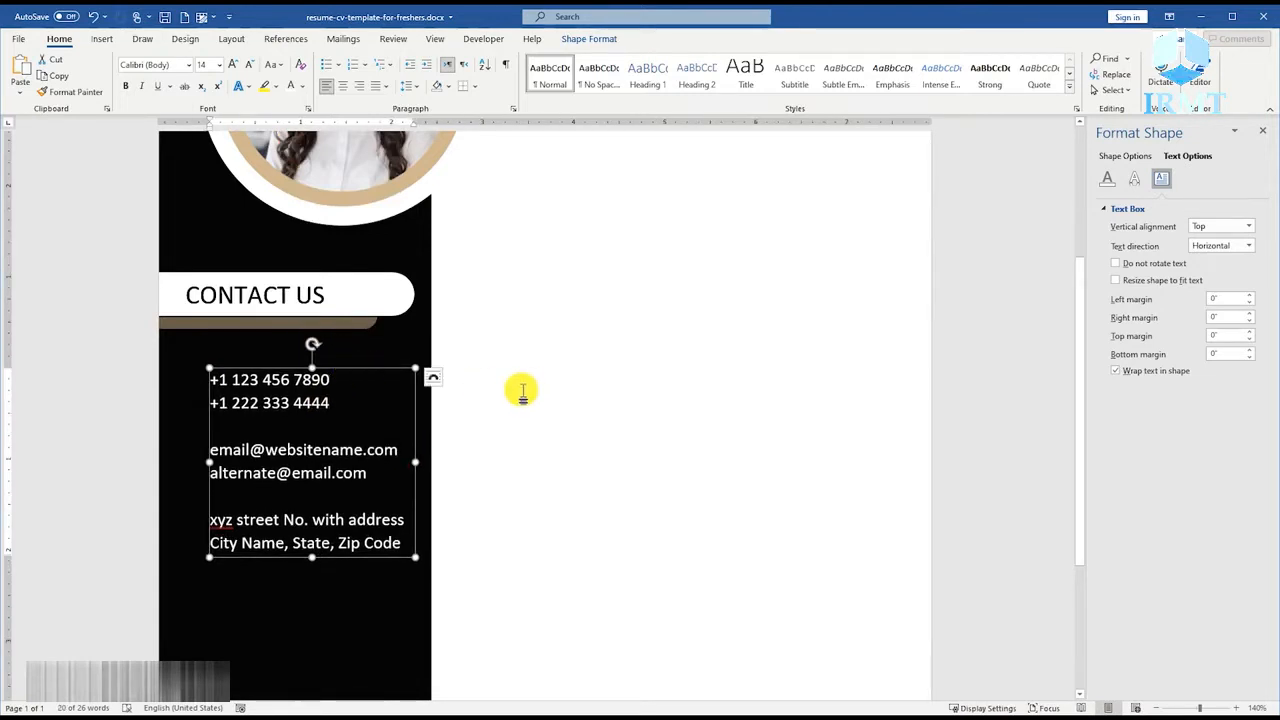
left_click(523, 390)
scroll(523, 391, "down", 2)
scroll(523, 390, "down", 1)
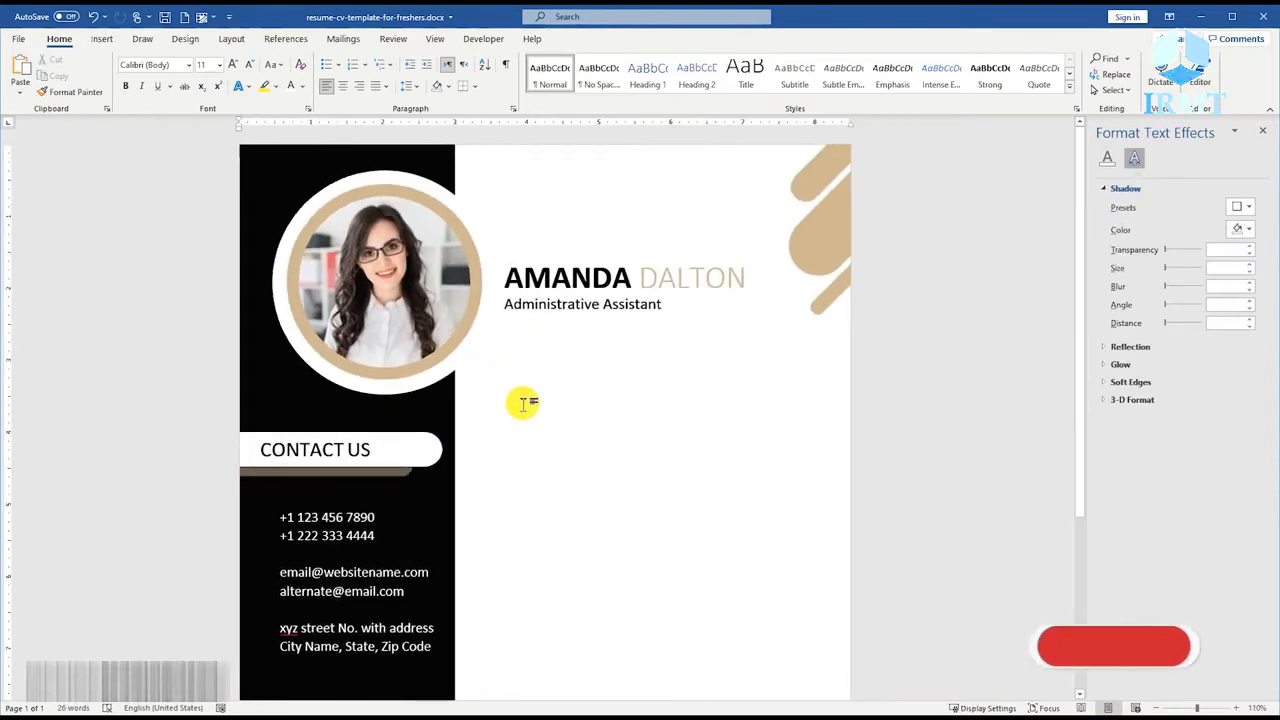
Insert the picture mobile.svg from the temp folder and set its text wrapping to In Front of Text.
left_click(103, 40)
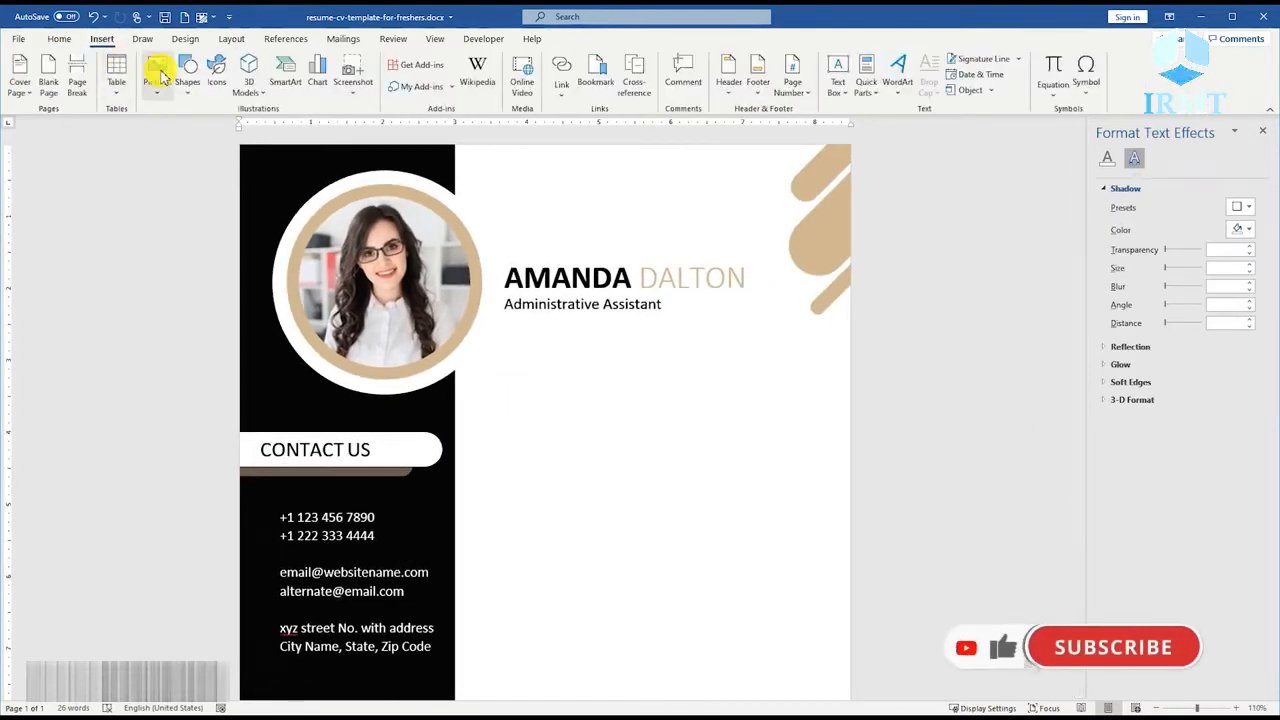
left_click(157, 78)
left_click(183, 134)
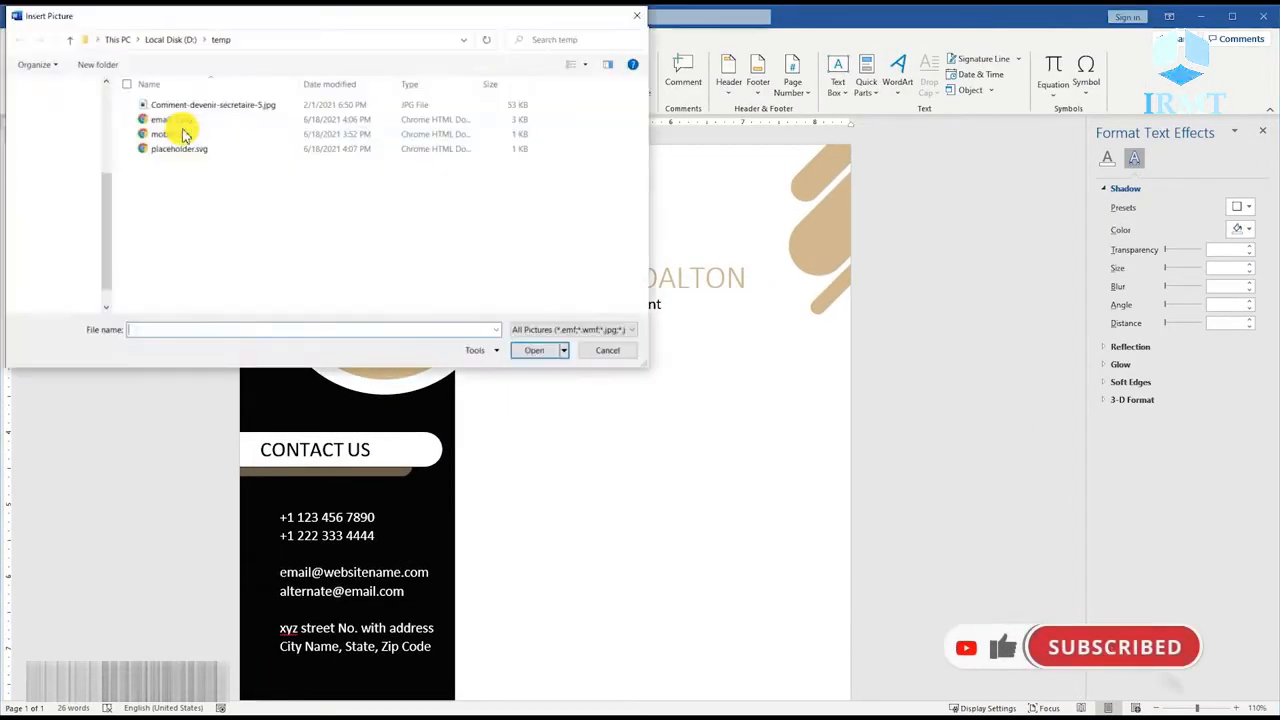
double_click(166, 129)
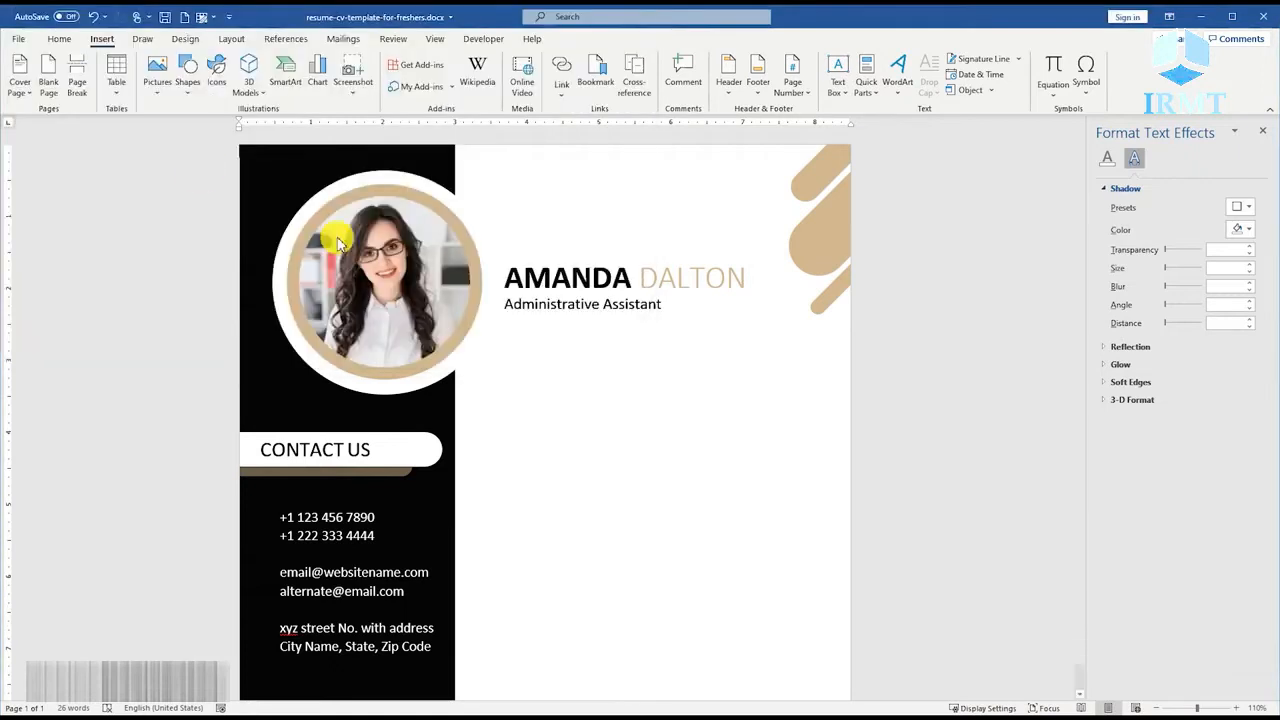
left_click(483, 153)
left_click(585, 285)
Fill the mobile icon with white and shrink it to less than half its inserted size.
right_click(368, 278)
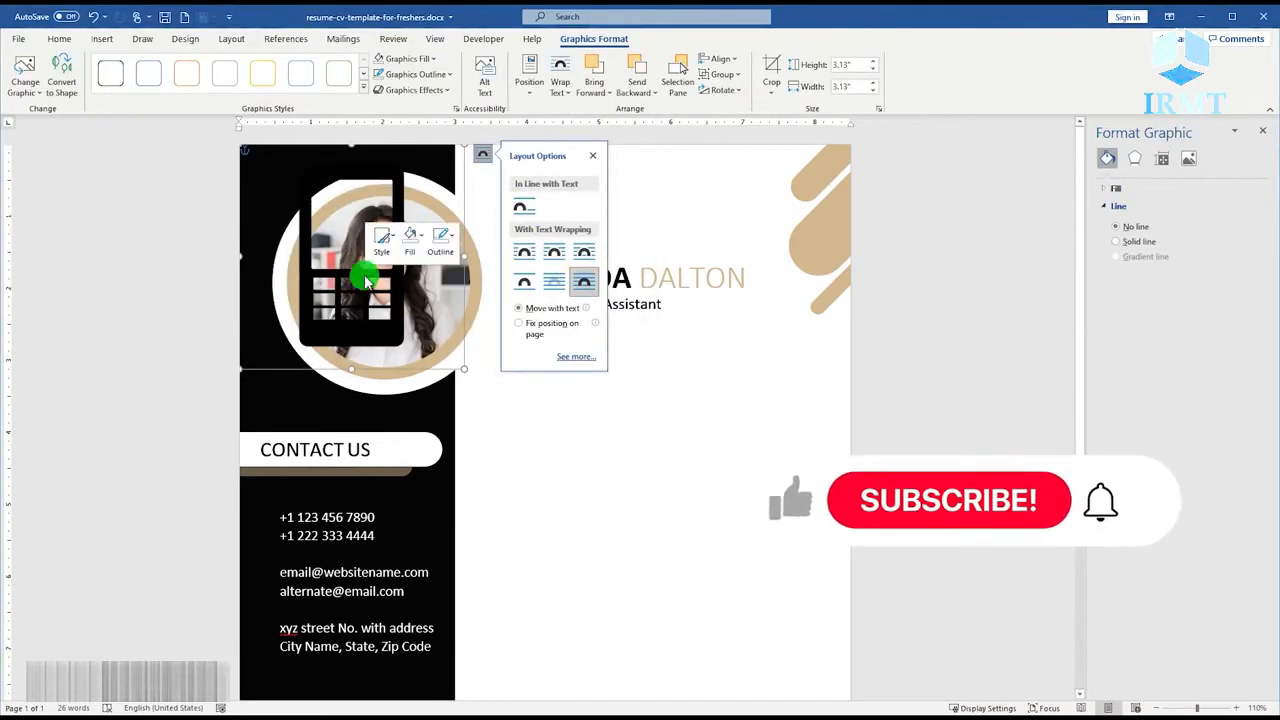
left_click(410, 240)
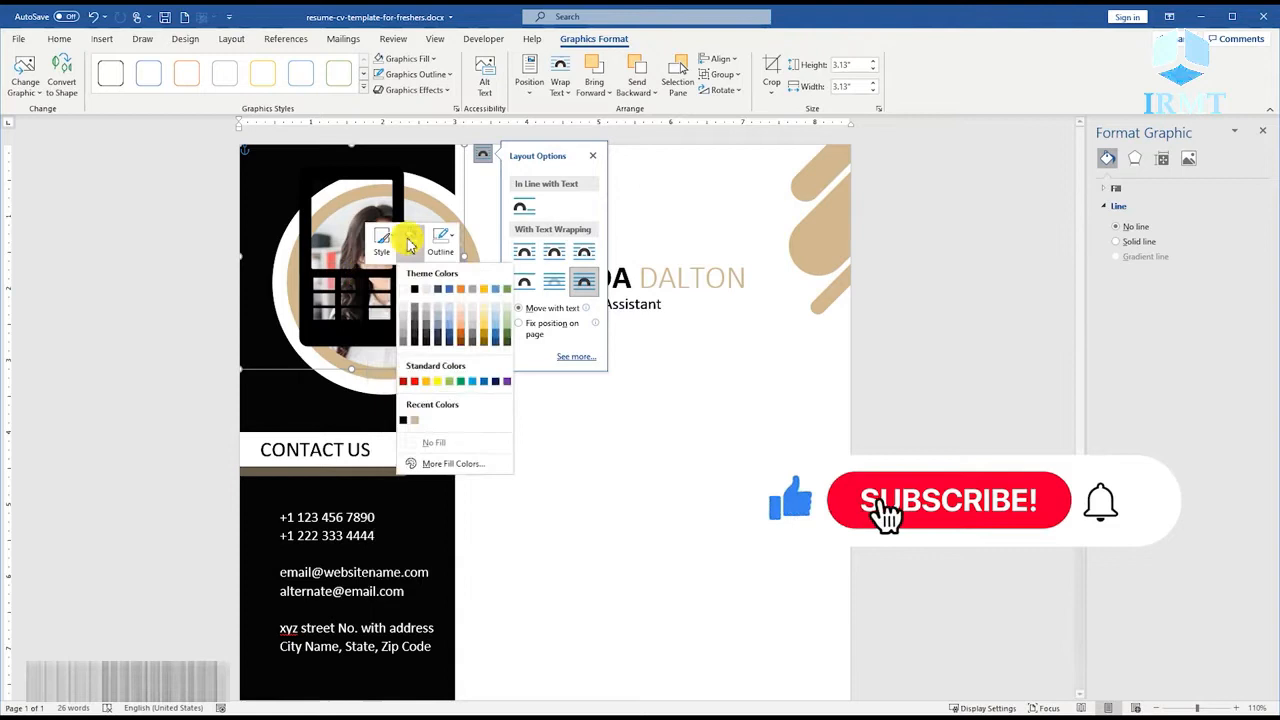
left_click(403, 289)
left_click_drag(464, 369, 324, 239)
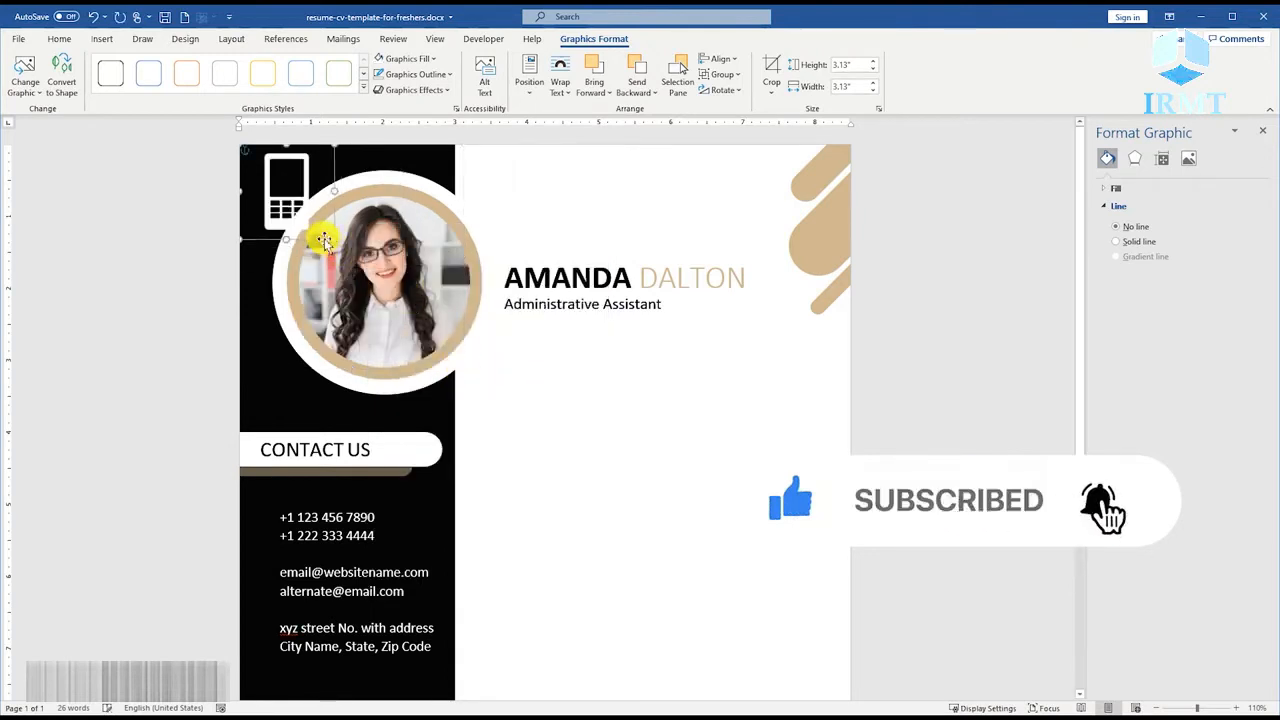
Convert the mobile icon to a shape and place it, scaled down, just left of the phone numbers.
right_click(303, 211)
left_click(363, 303)
left_click_drag(272, 195, 263, 527)
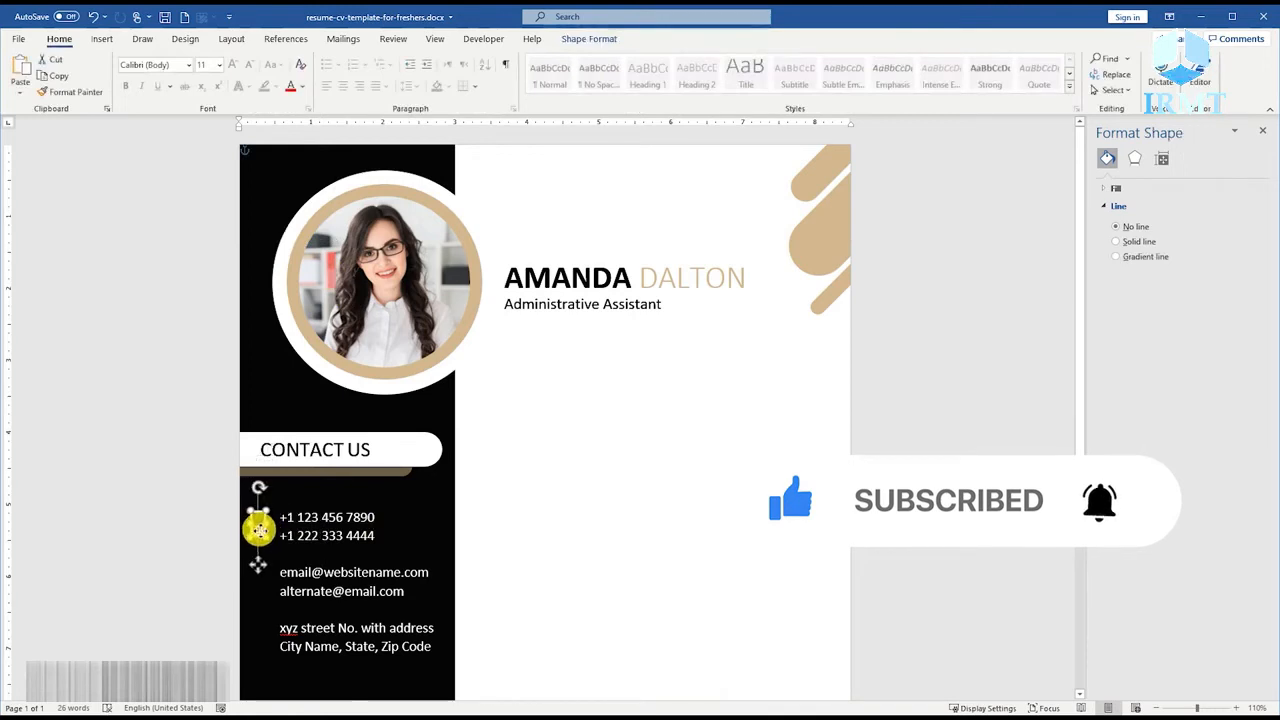
Insert the picture email-2.svg from the temp folder and set its text wrapping to In Front of Text.
left_click(102, 38)
left_click(157, 72)
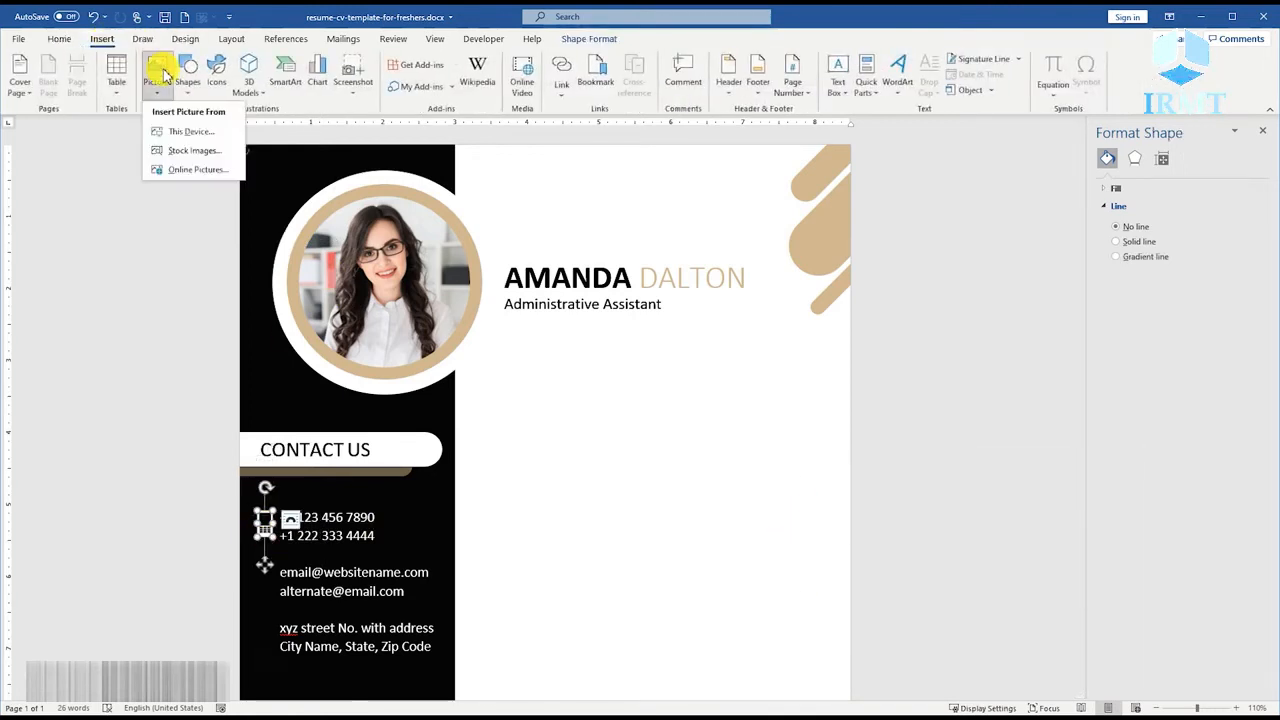
left_click(191, 132)
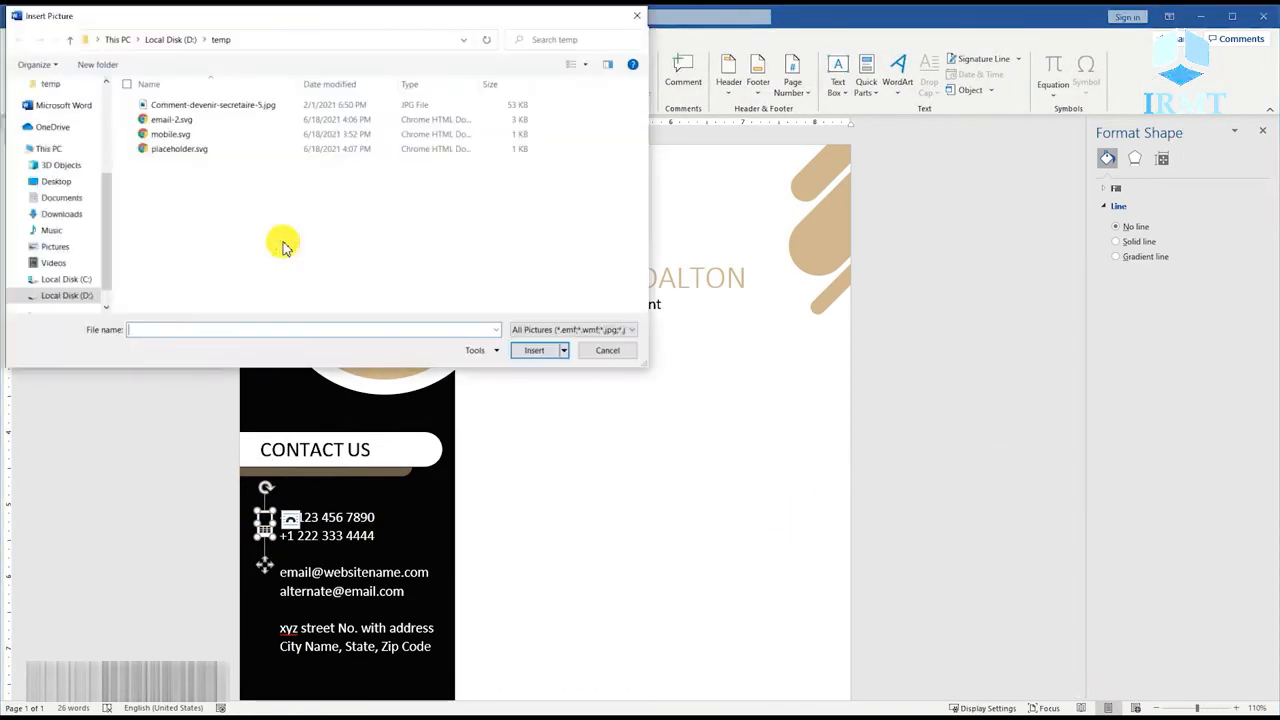
double_click(163, 119)
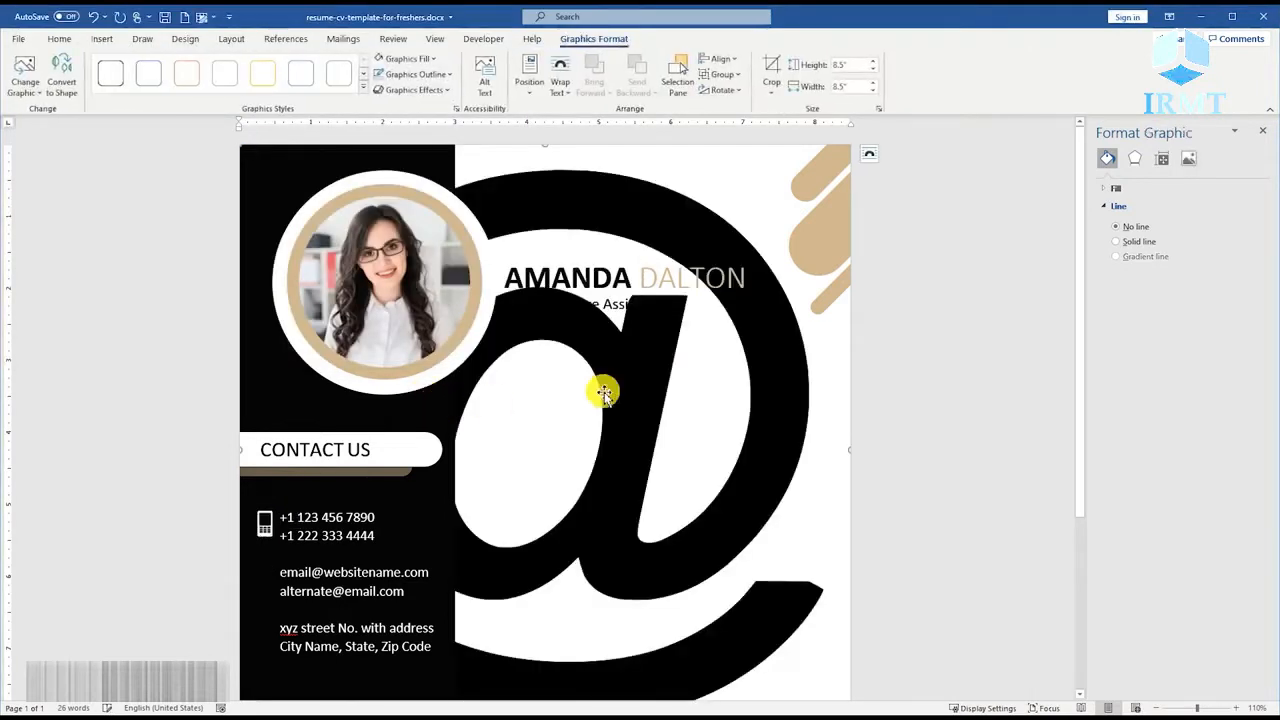
left_click(868, 154)
left_click(968, 287)
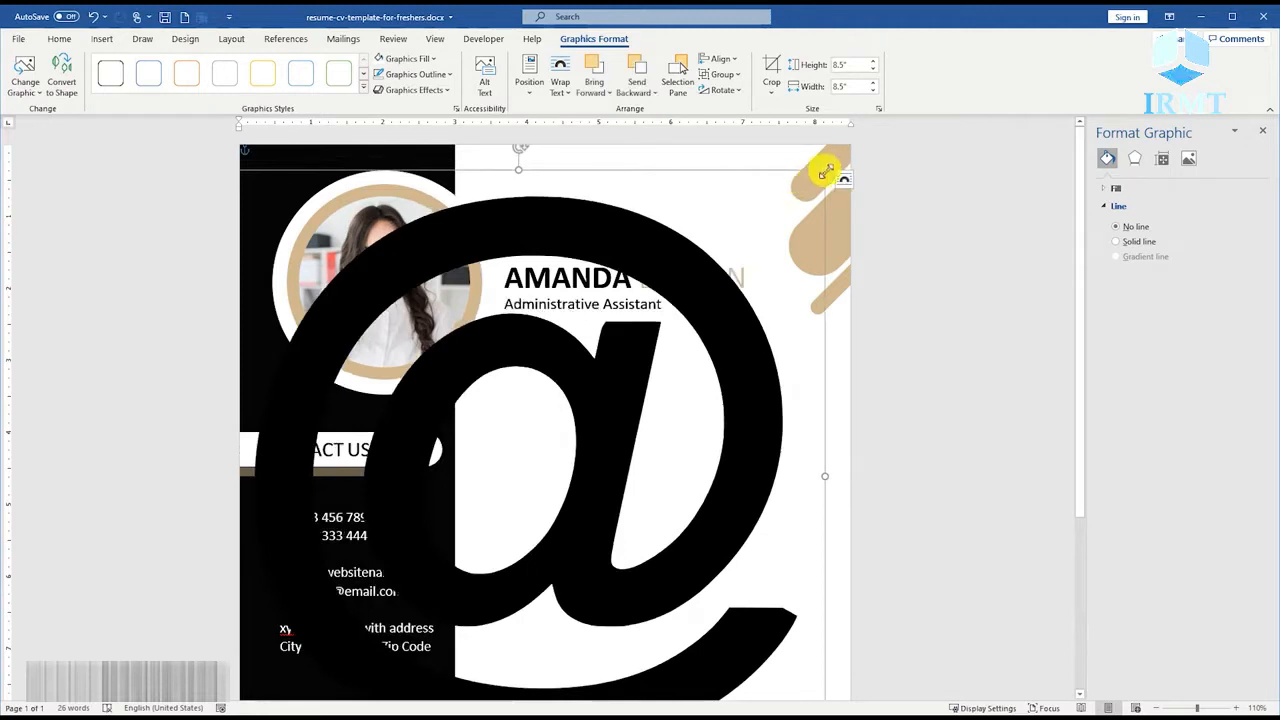
Fill the @ icon with white and scale it down to about 0.31" beside the e-mail address lines.
left_click_drag(826, 171, 578, 417)
left_click_drag(432, 478, 463, 317)
left_click_drag(609, 256, 352, 512)
right_click(318, 528)
left_click(364, 552)
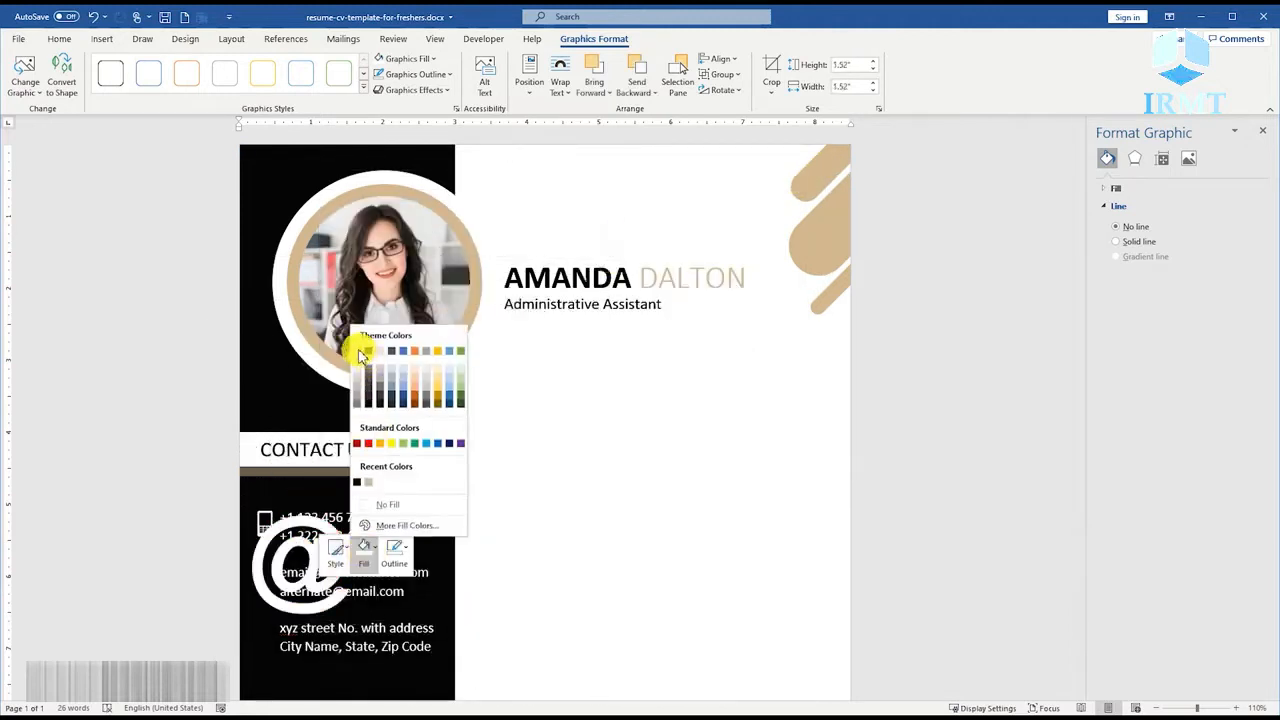
left_click(358, 352)
left_click_drag(357, 618, 264, 573)
left_click_drag(279, 588, 271, 586)
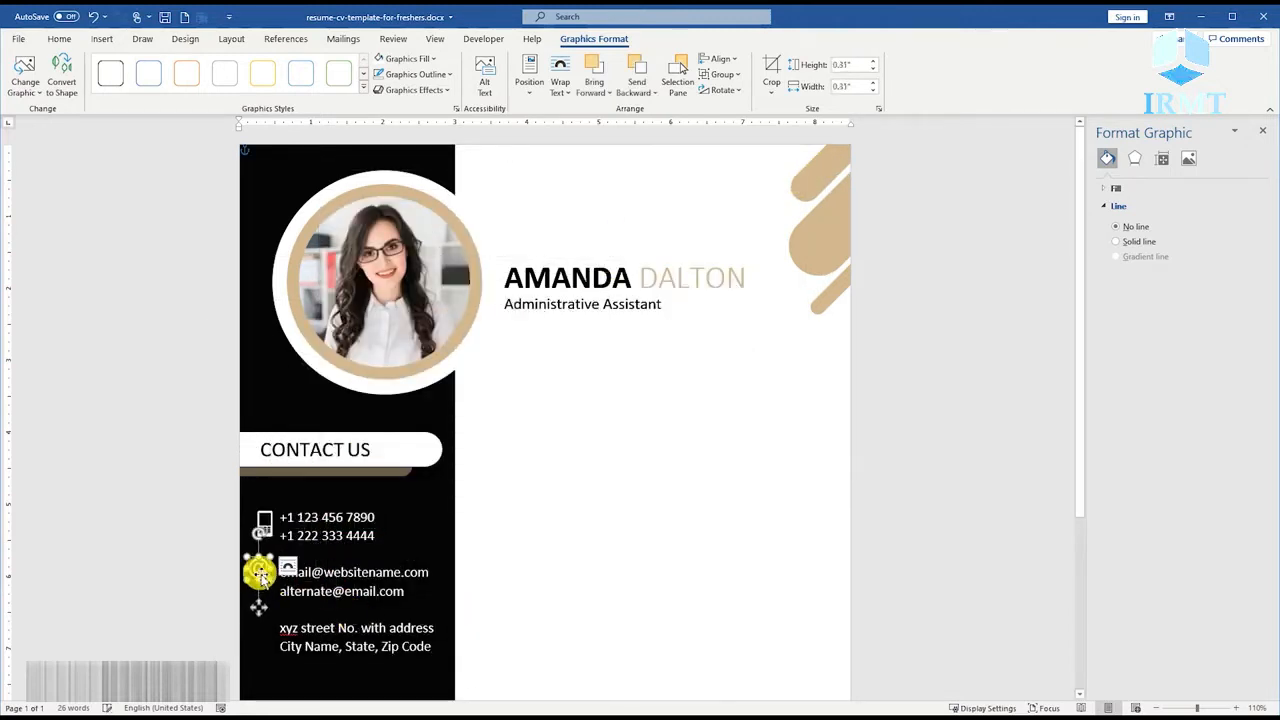
Insert the location pin SVG from the temp folder and set its text wrapping to In Front of Text.
left_click(102, 39)
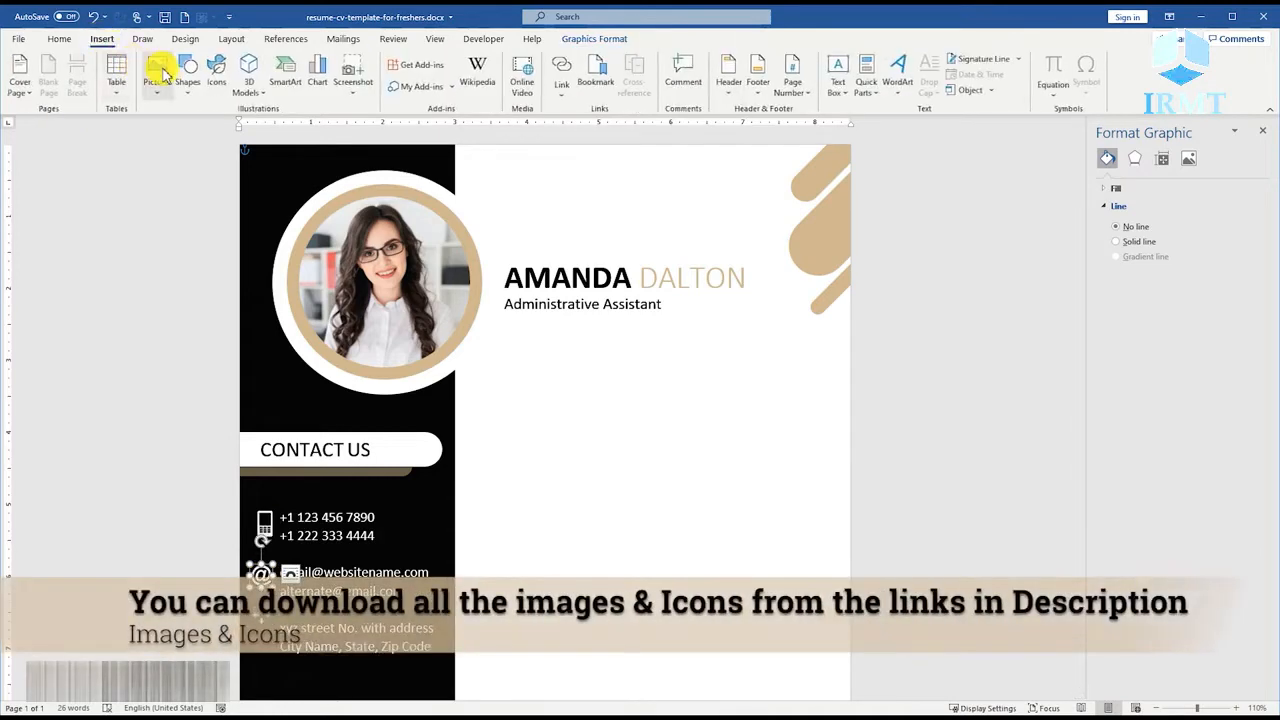
left_click(163, 73)
left_click(192, 126)
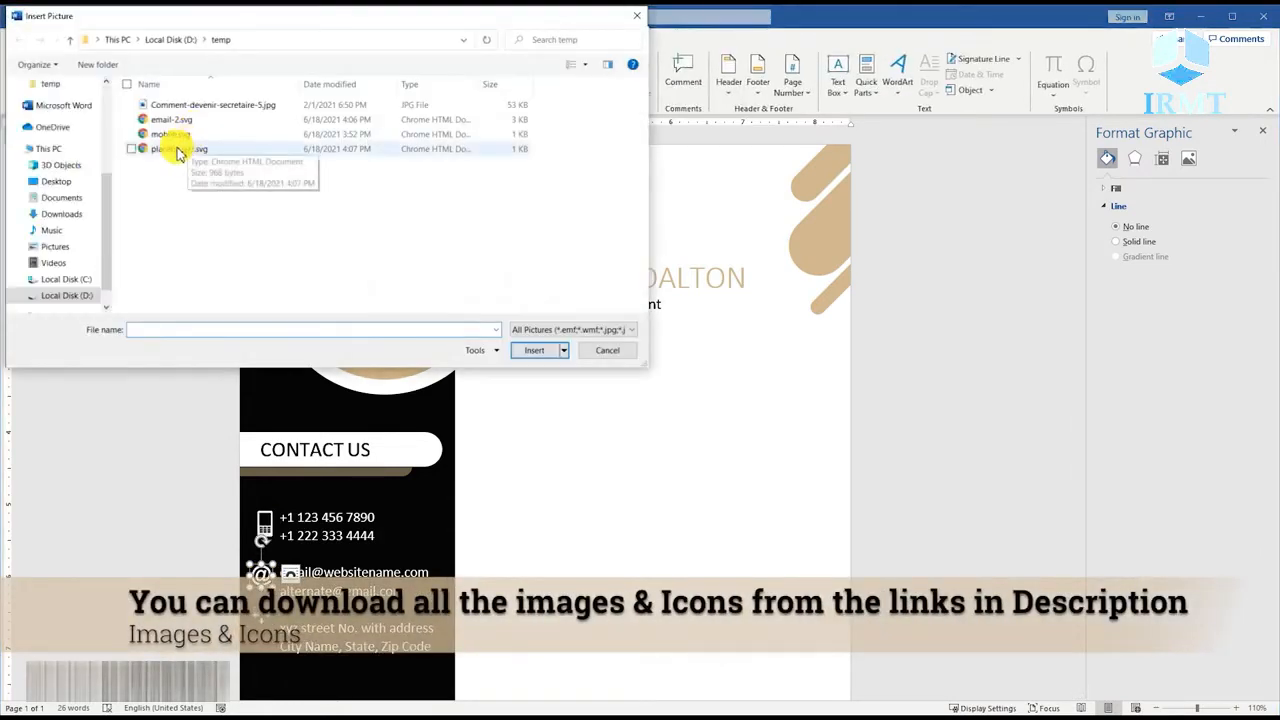
double_click(178, 148)
left_click(641, 154)
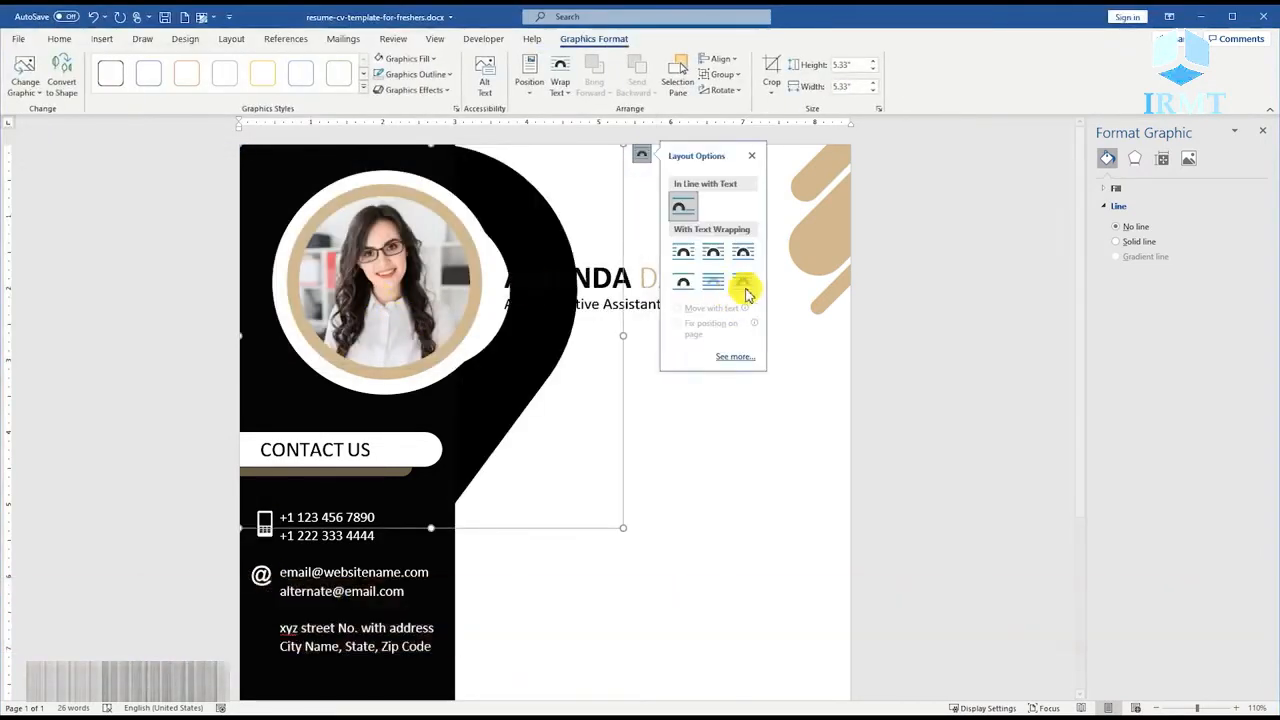
left_click(743, 284)
Fill the location pin icon with white and place it, scaled down to match the other icons, just before the street address lines.
right_click(554, 315)
left_click(598, 279)
left_click(592, 322)
left_click_drag(623, 528, 281, 186)
left_click_drag(260, 168, 258, 643)
scroll(286, 634, "up", 10)
scroll(286, 634, "down", 3)
left_click_drag(124, 514, 91, 475)
Shrink the @ icon and the mobile icon slightly so their sizes match the location pin.
left_click(98, 367)
left_click_drag(107, 375, 102, 370)
left_click_drag(91, 361, 97, 361)
left_click(94, 274)
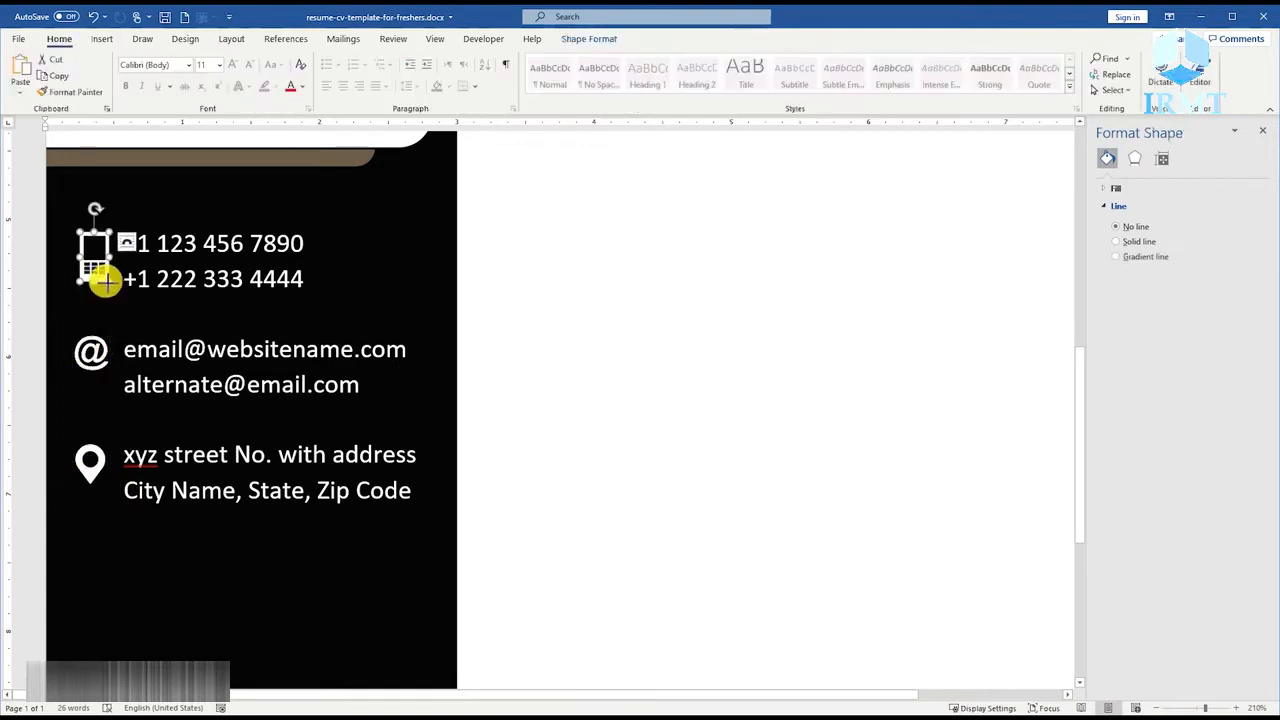
left_click_drag(105, 281, 100, 274)
Align the mobile, @ and location pin icons with one another using Align Center.
left_click(89, 350, "shift")
left_click(94, 458, "shift")
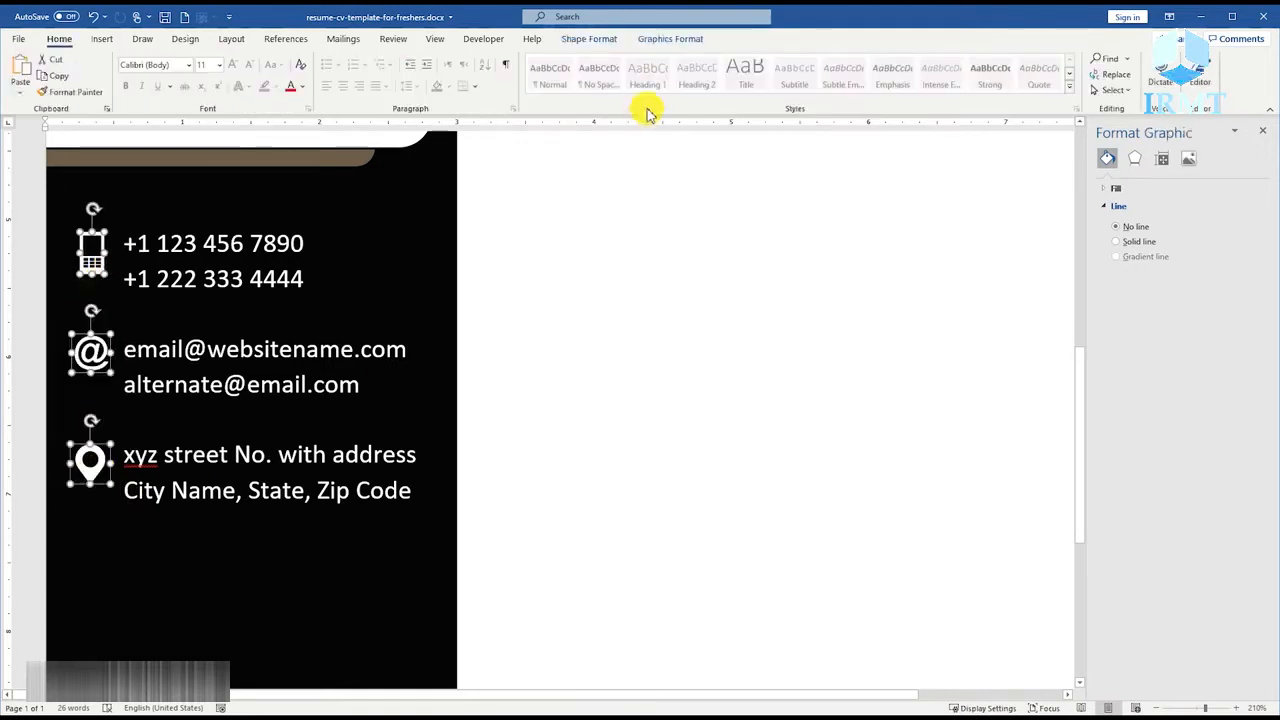
left_click(668, 38)
left_click(721, 59)
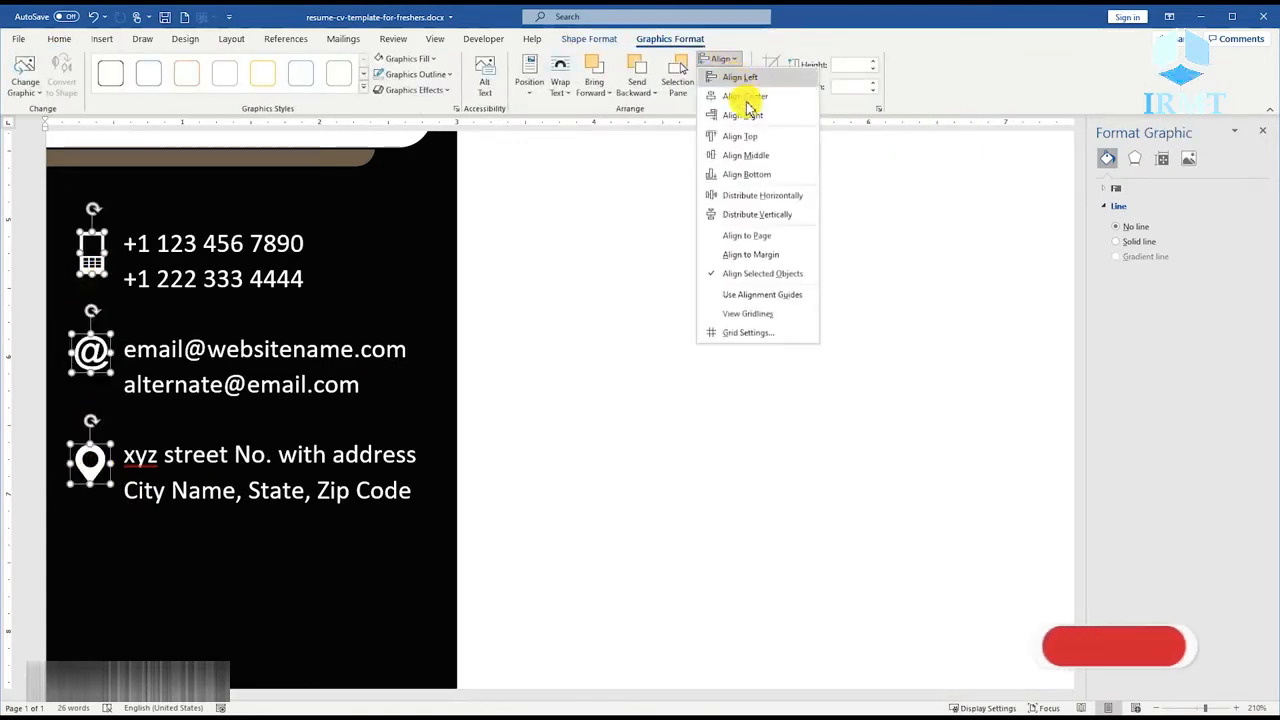
left_click(752, 96)
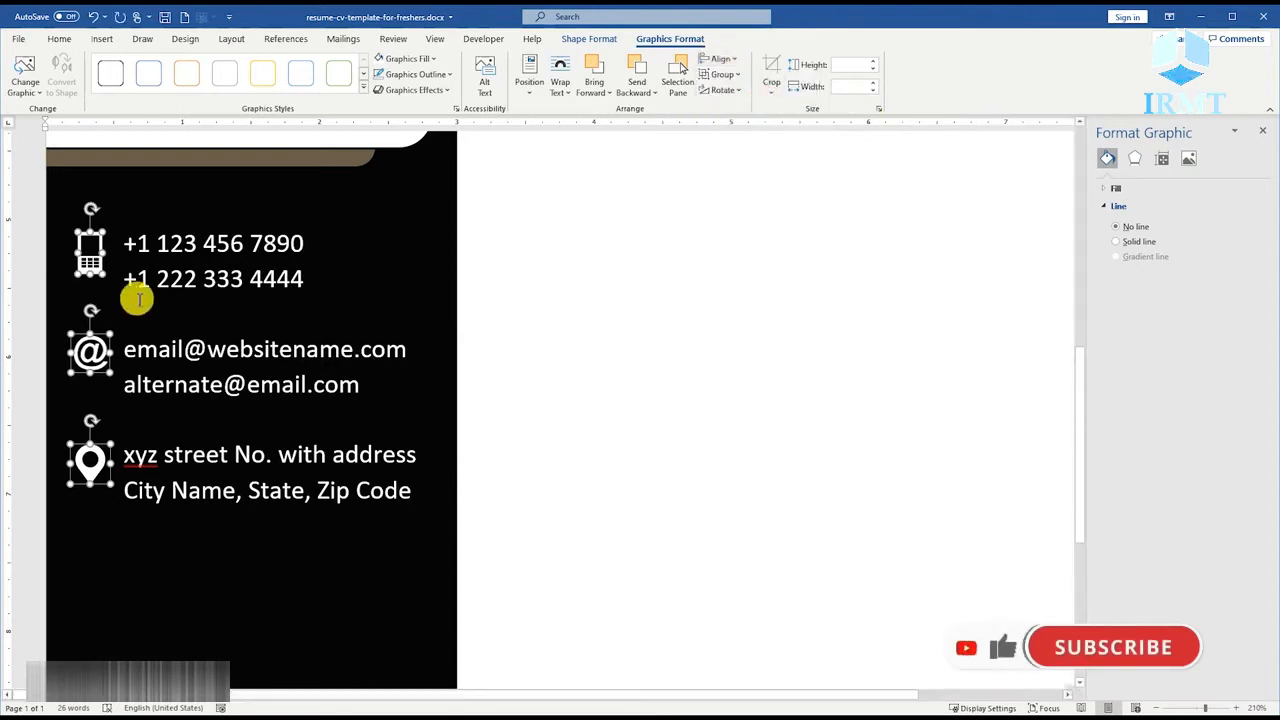
Nudge the @, mobile and location pin icons slightly down to centre each against its two text lines.
left_click(154, 349)
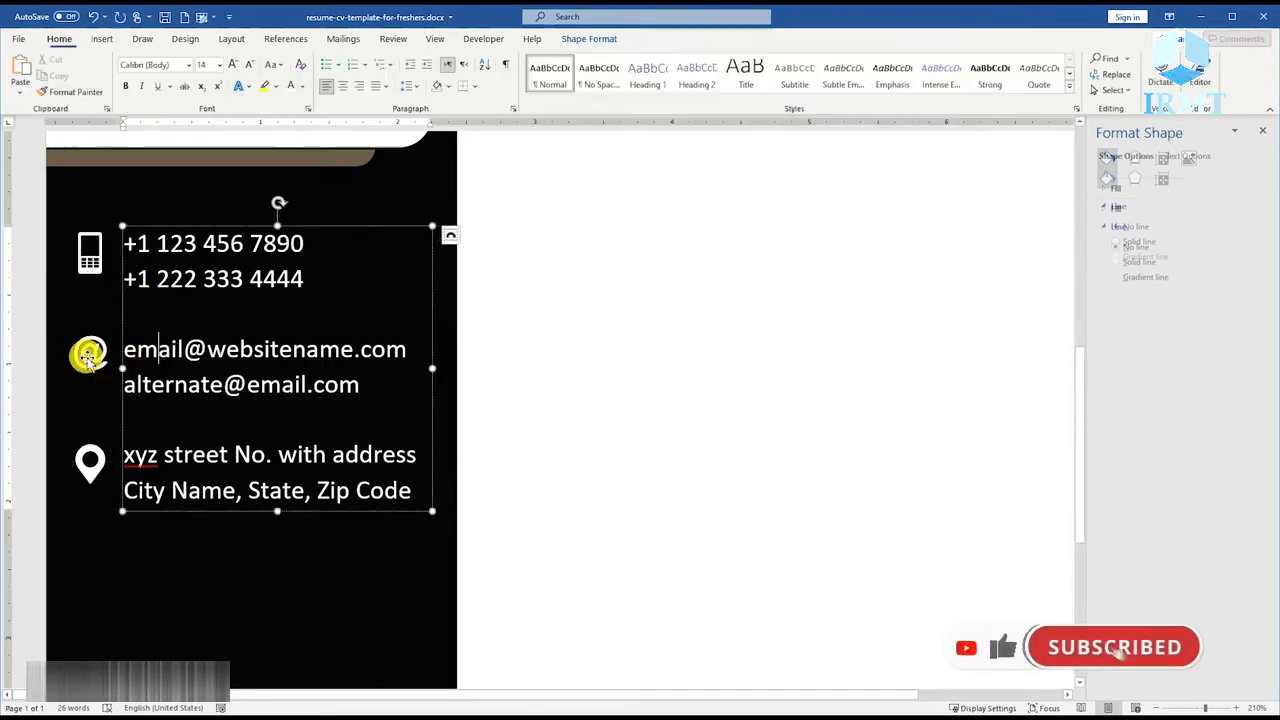
left_click(89, 362)
left_click(91, 262)
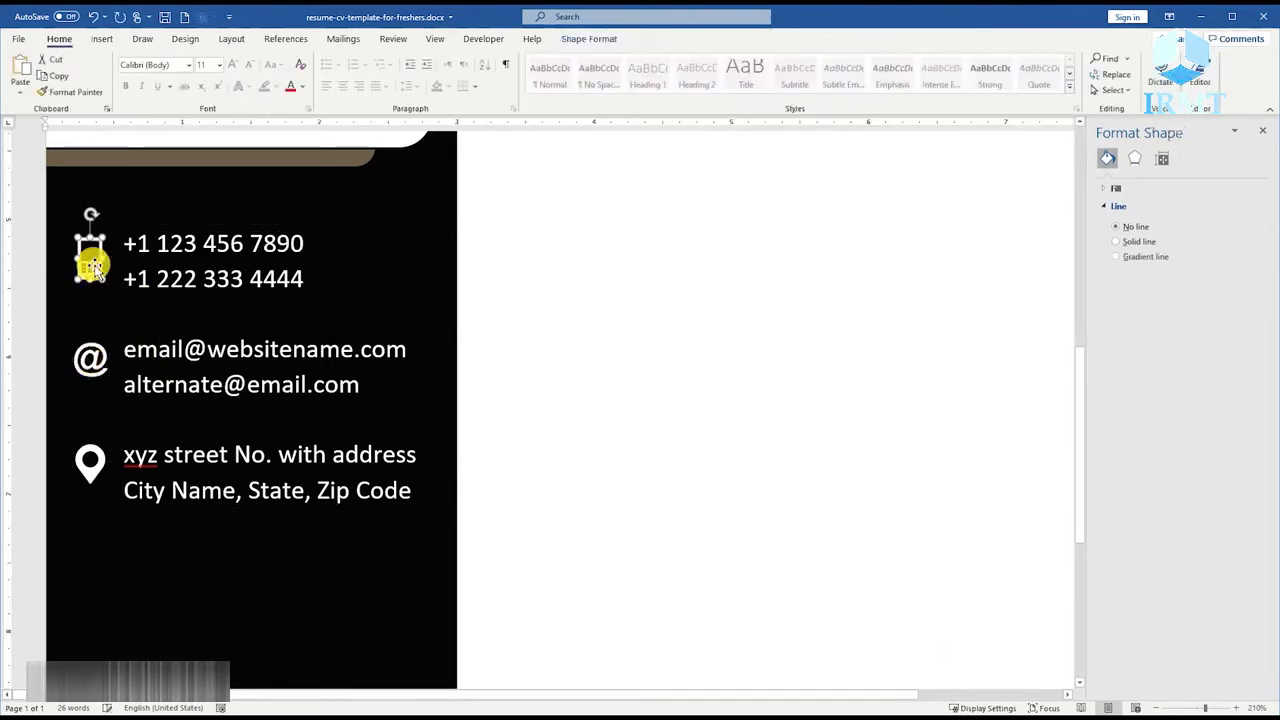
left_click(98, 460)
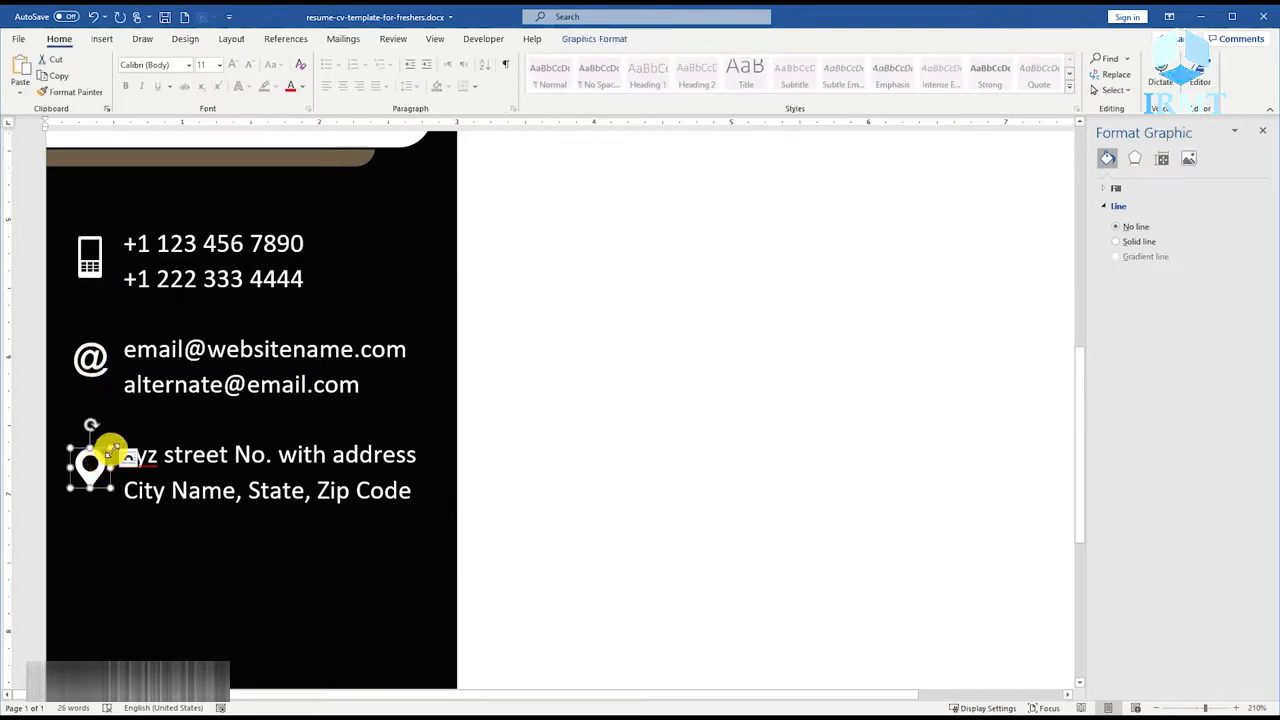
Group the three contact icons with the contact details text box.
left_click(90, 360, "shift")
left_click(90, 257, "shift")
left_click(178, 241, "shift")
right_click(201, 229)
mouse_move(260, 320)
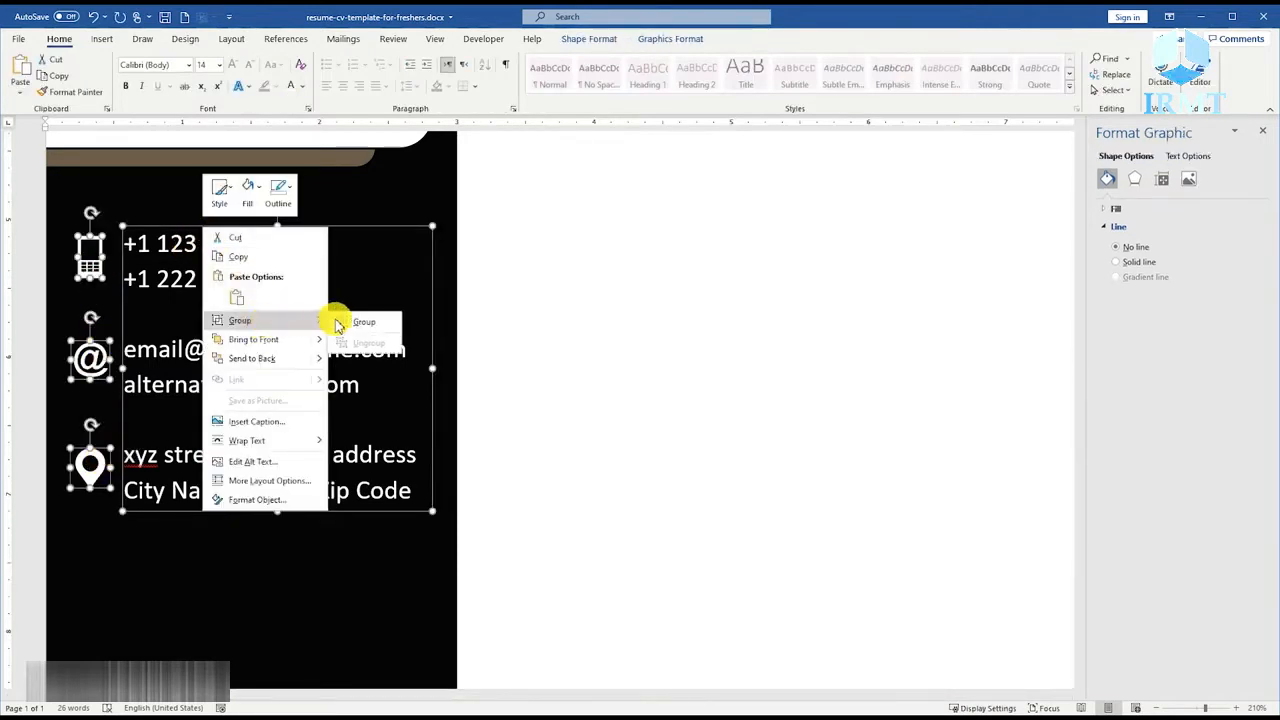
left_click(342, 323)
Move the CONTACT US heading and the grouped contact details together slightly up toward the photo.
scroll(263, 327, "down", 10)
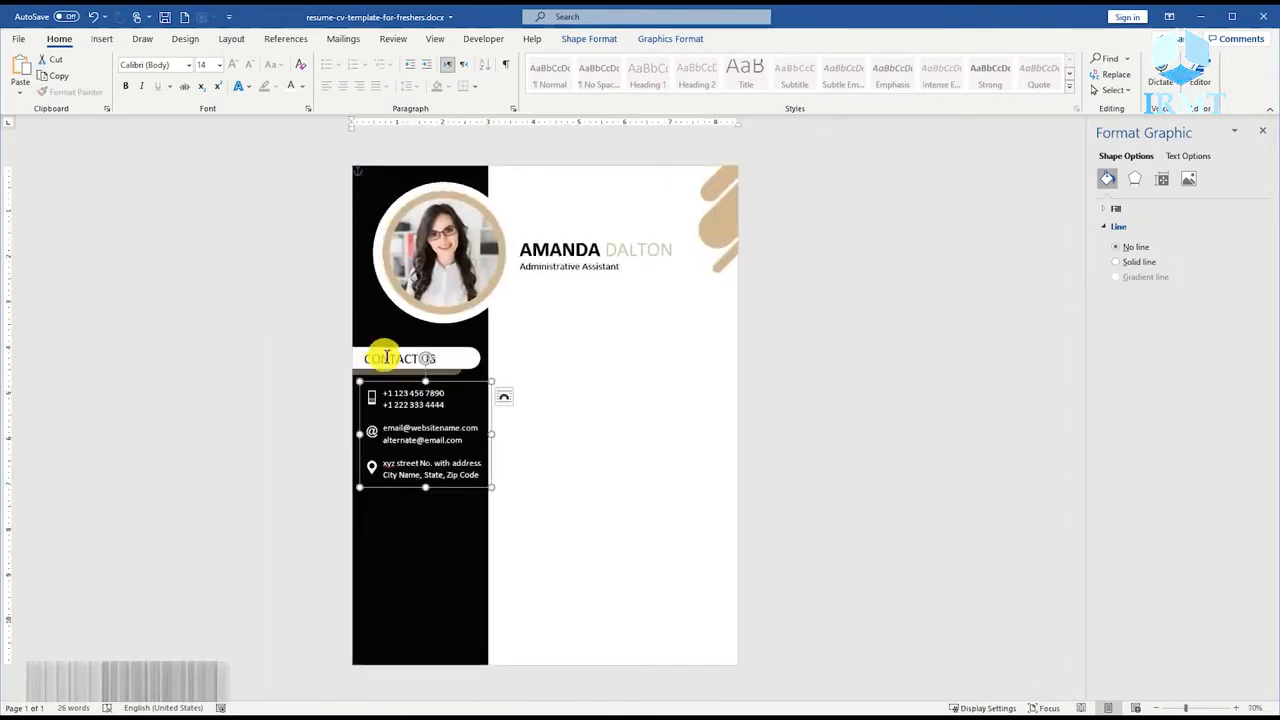
left_click(388, 356, "shift")
left_click_drag(408, 341, 406, 331)
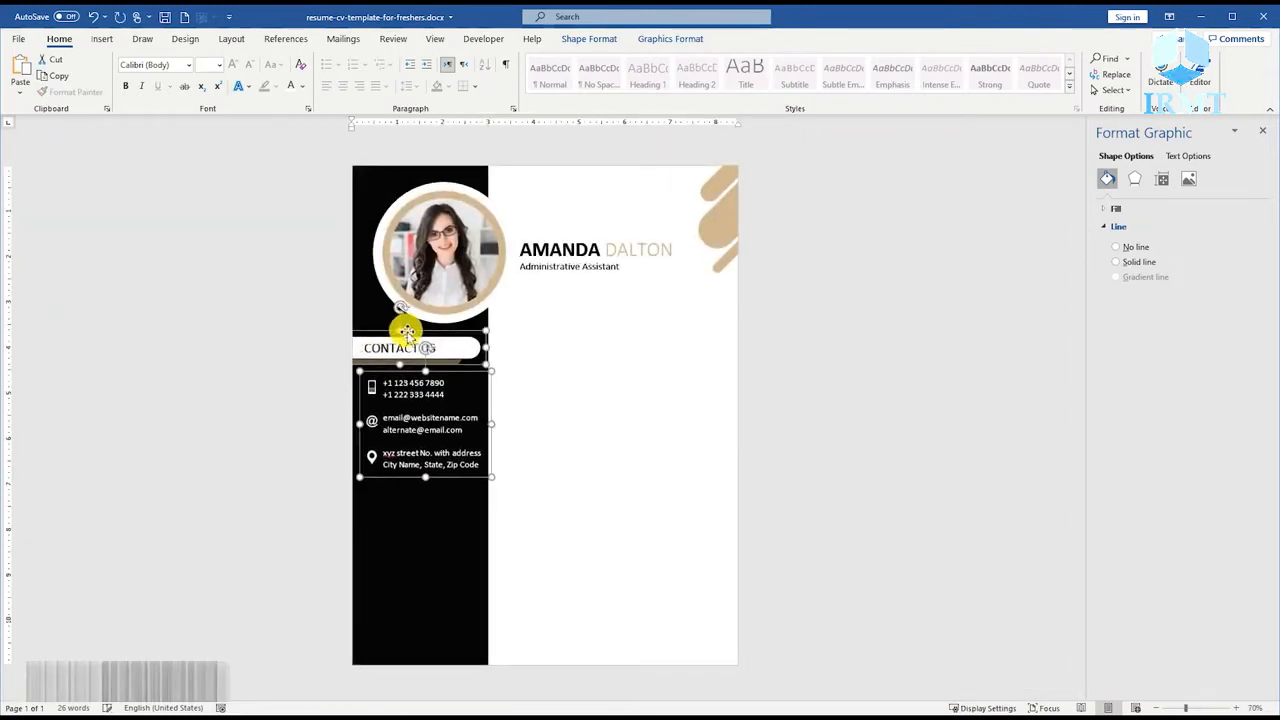
left_click(508, 432)
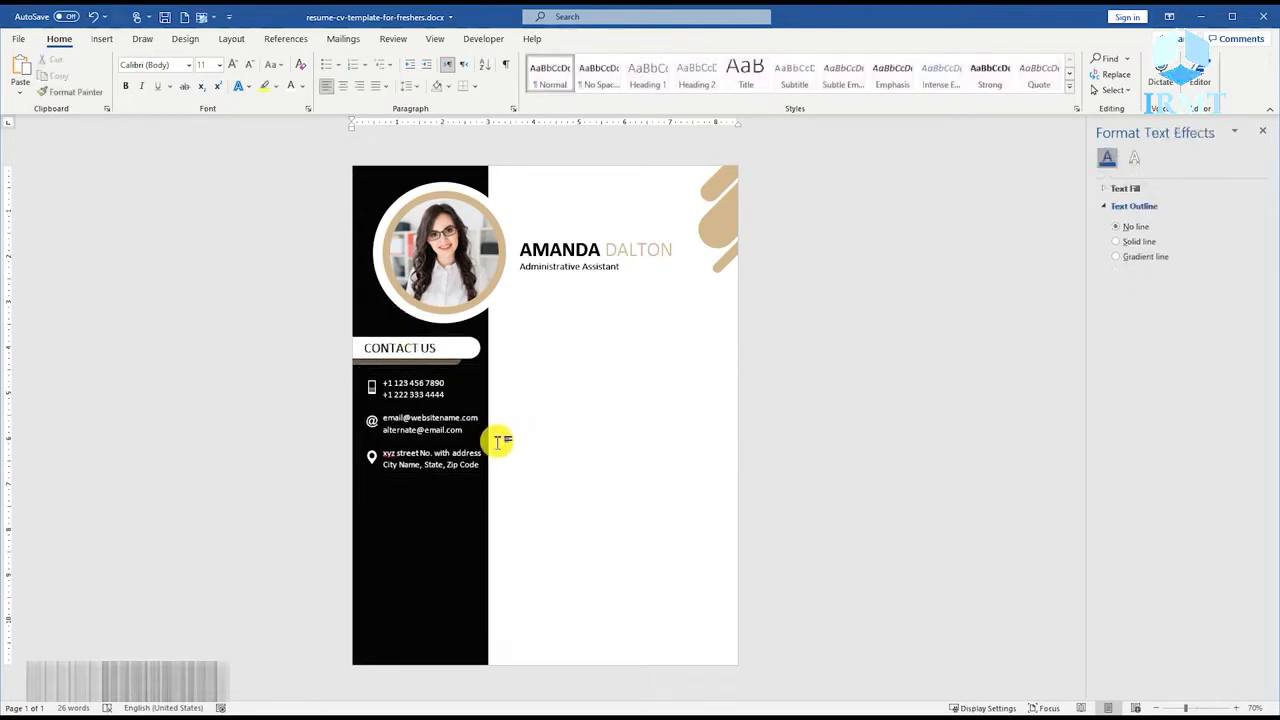
Duplicate the CONTACT US heading shape straight down to just below the contact details.
left_click(438, 342)
left_click(452, 336)
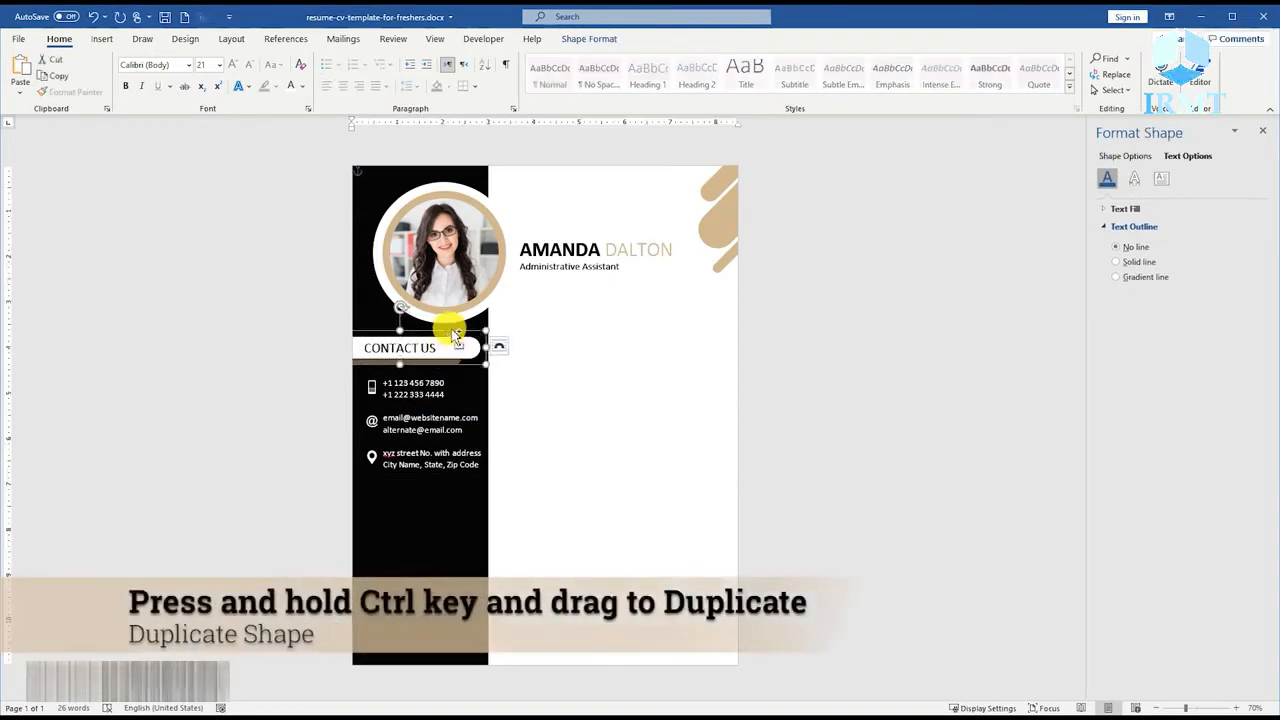
left_click_drag(452, 336, 432, 453)
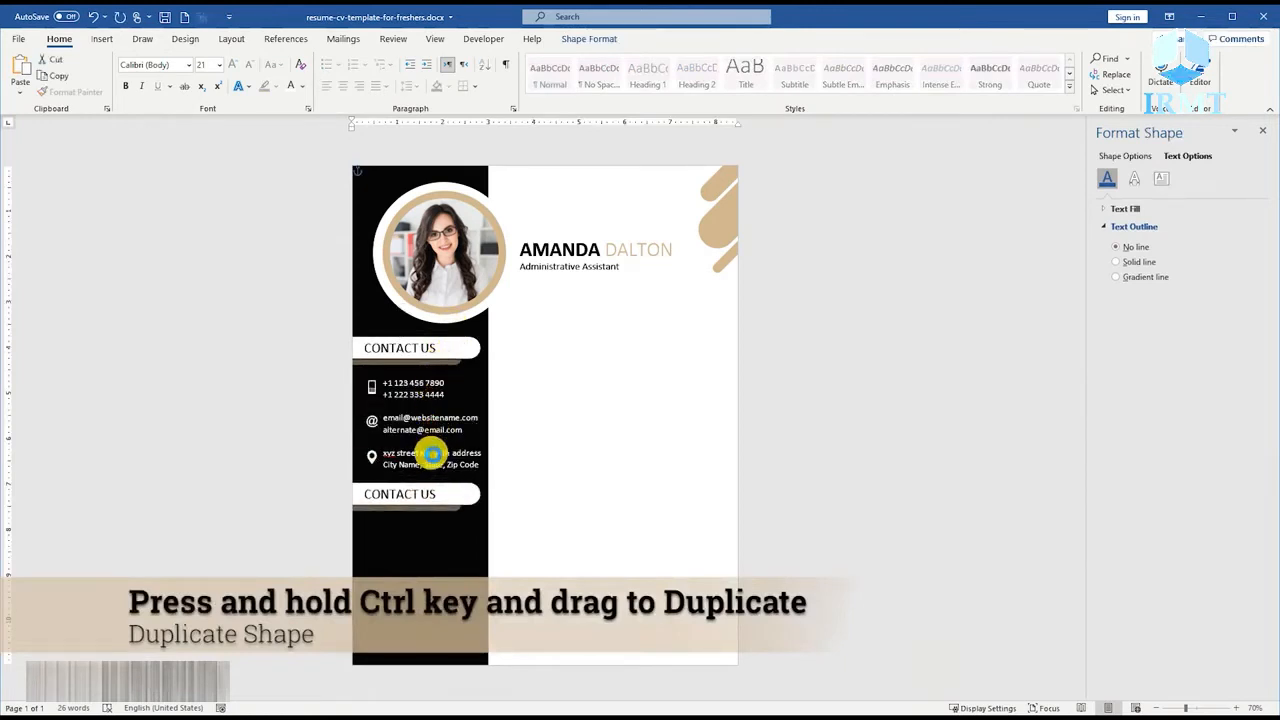
key("Up")
key("Up")
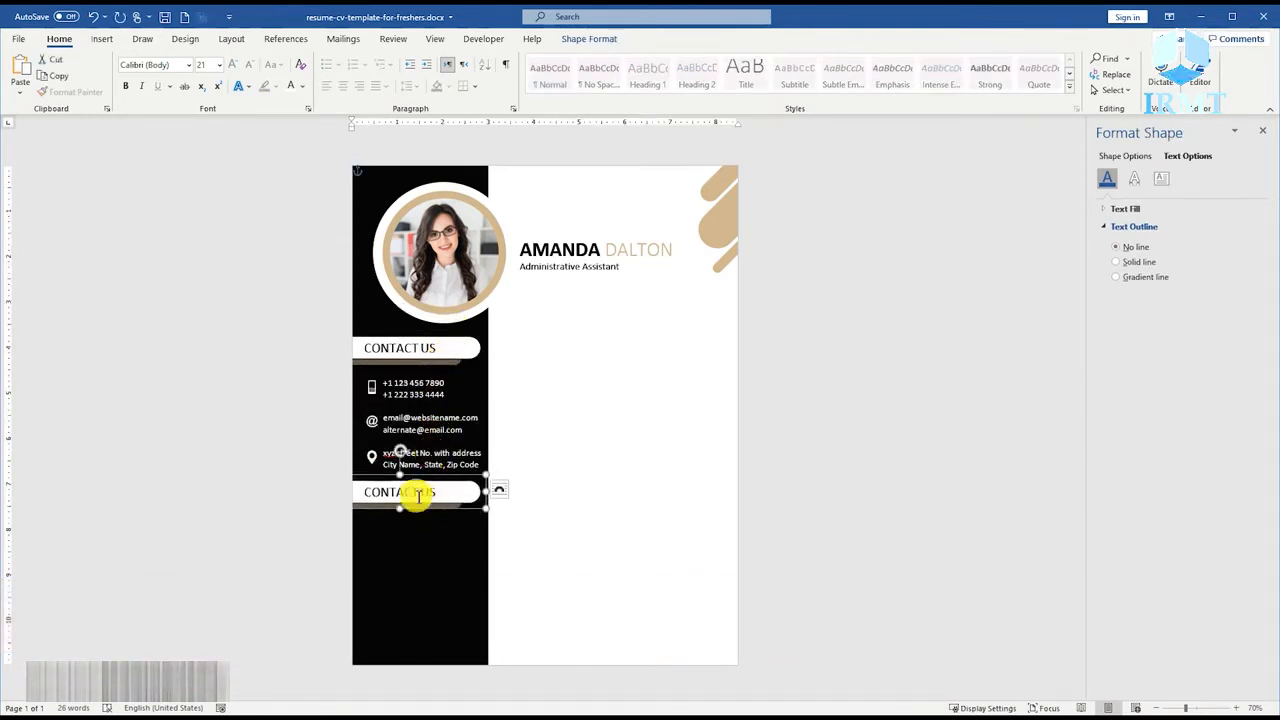
Change the duplicated heading's text to INTERESTS.
left_click(418, 497)
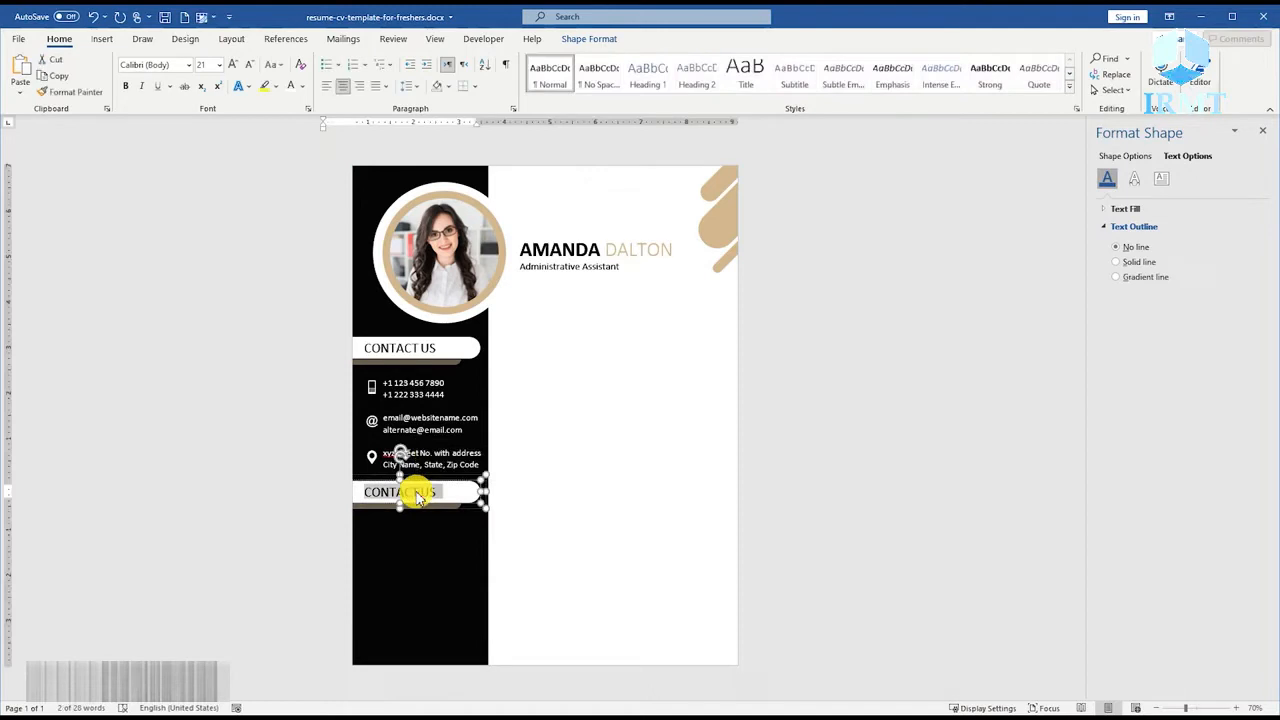
type("INTERESTS")
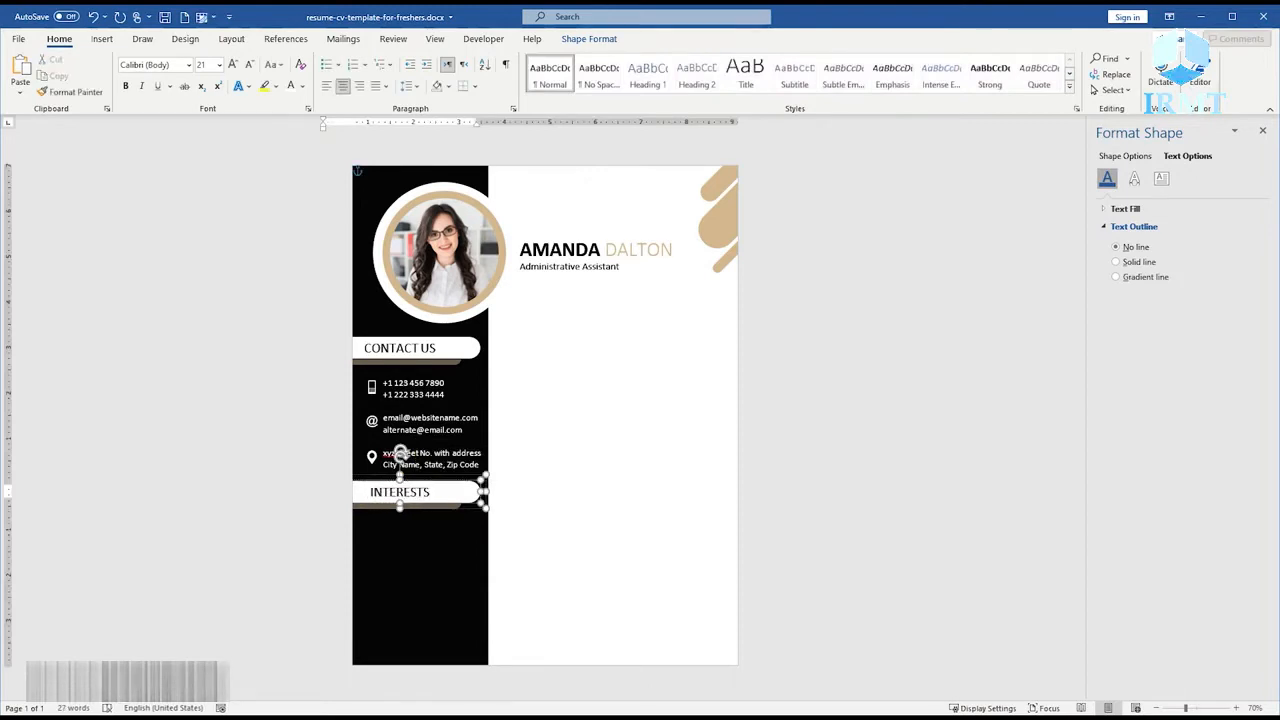
left_click(554, 494)
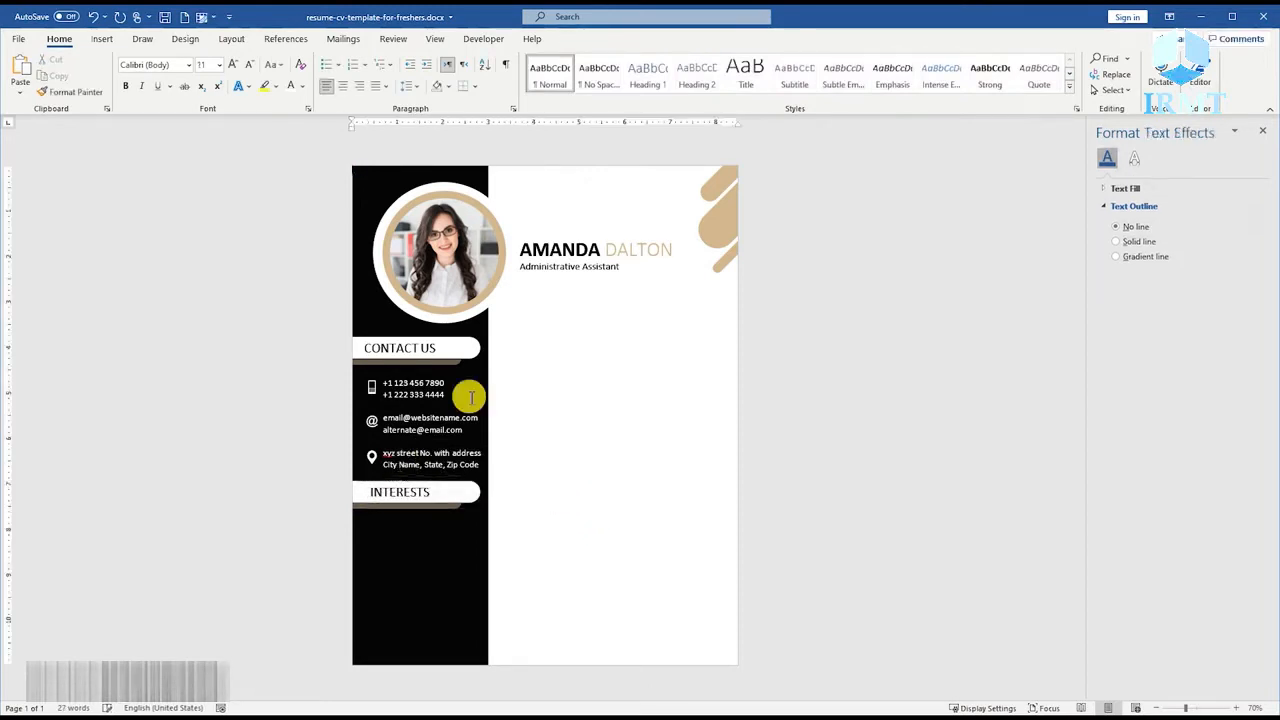
Copy the contact details text box and place the pasted copy below the INTERESTS heading.
left_click(425, 423)
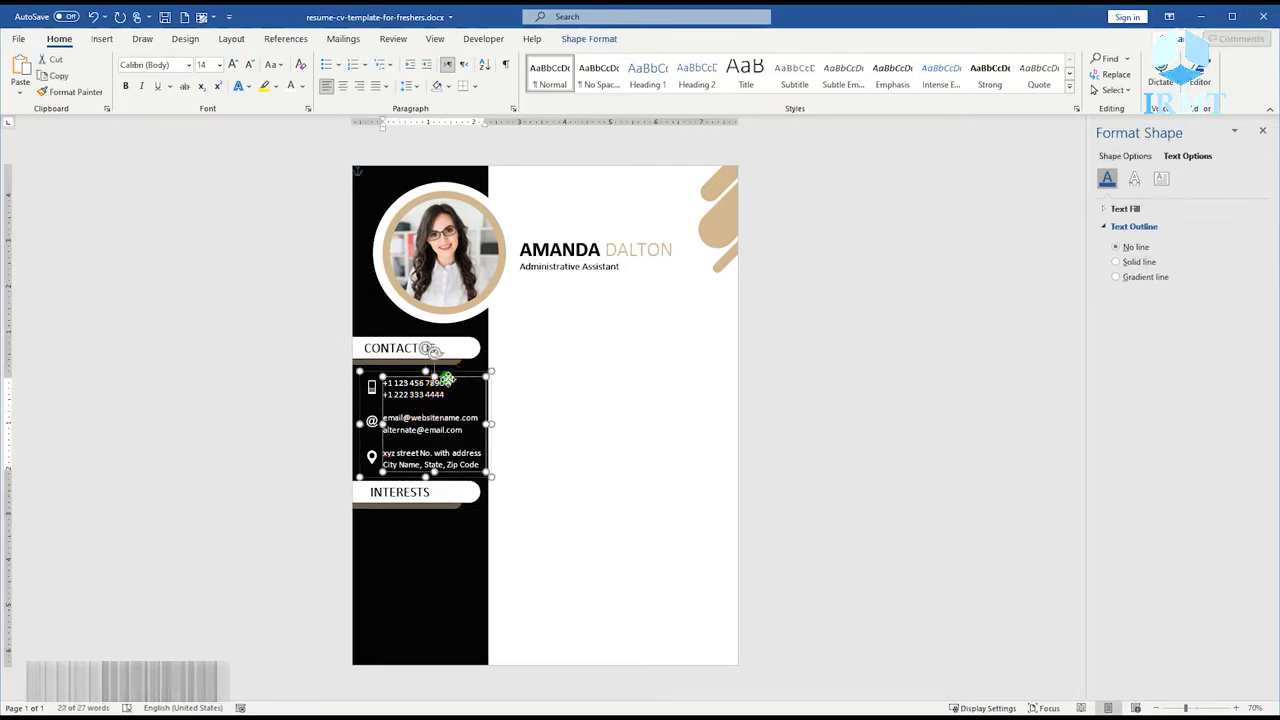
right_click(445, 378)
left_click(494, 66)
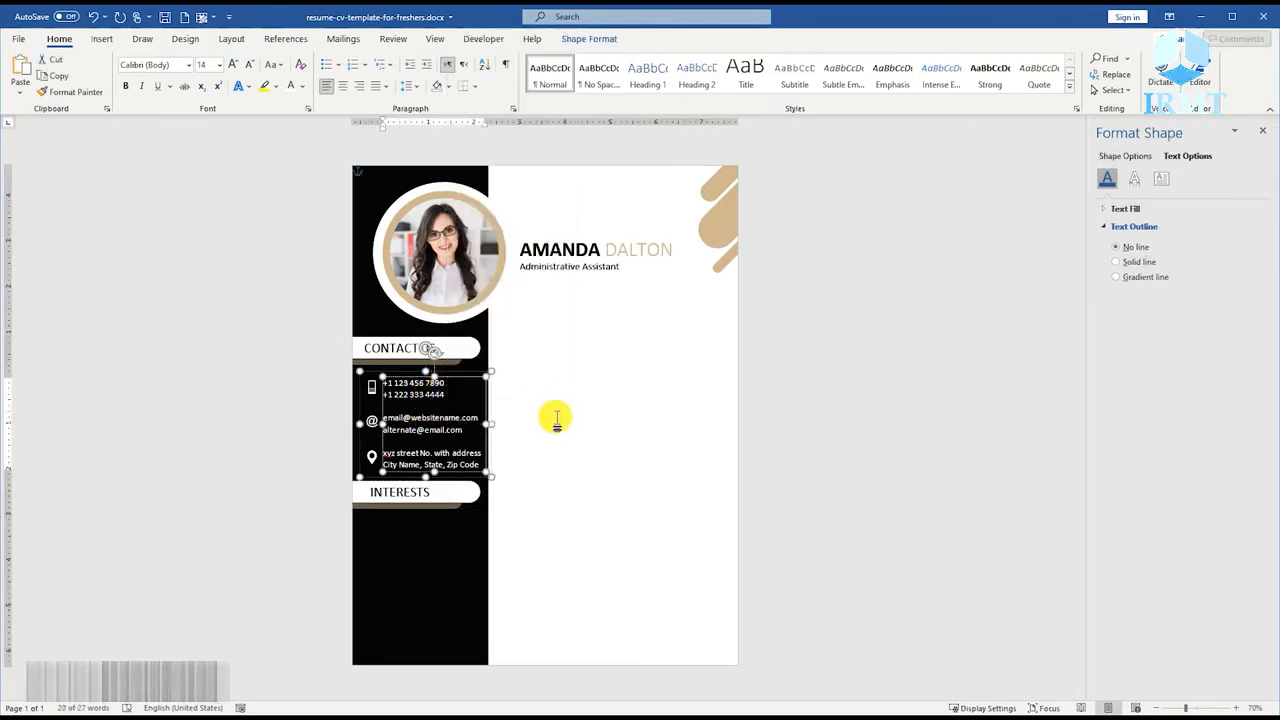
left_click(553, 418)
key("ctrl+v")
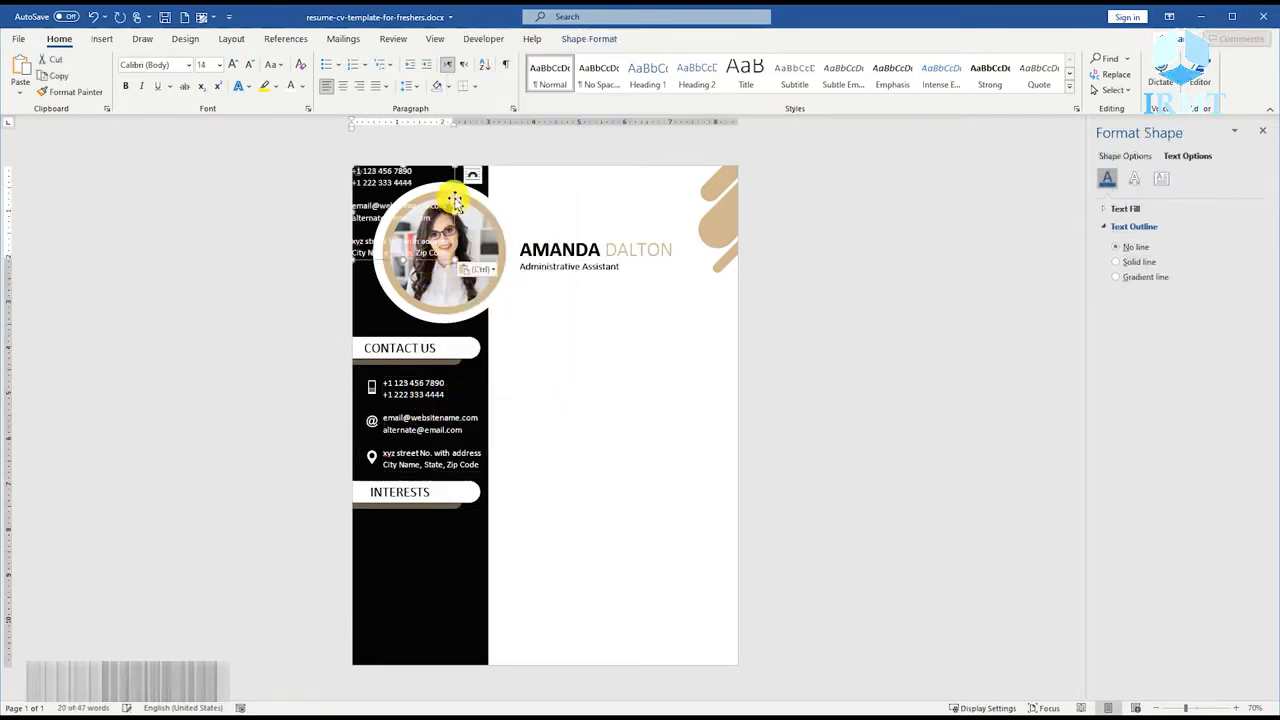
left_click_drag(470, 190, 478, 543)
Replace the copied text with four lines reading Blogging, Reading, Travelling and Gaming.
scroll(478, 543, "up", 8, "ctrl")
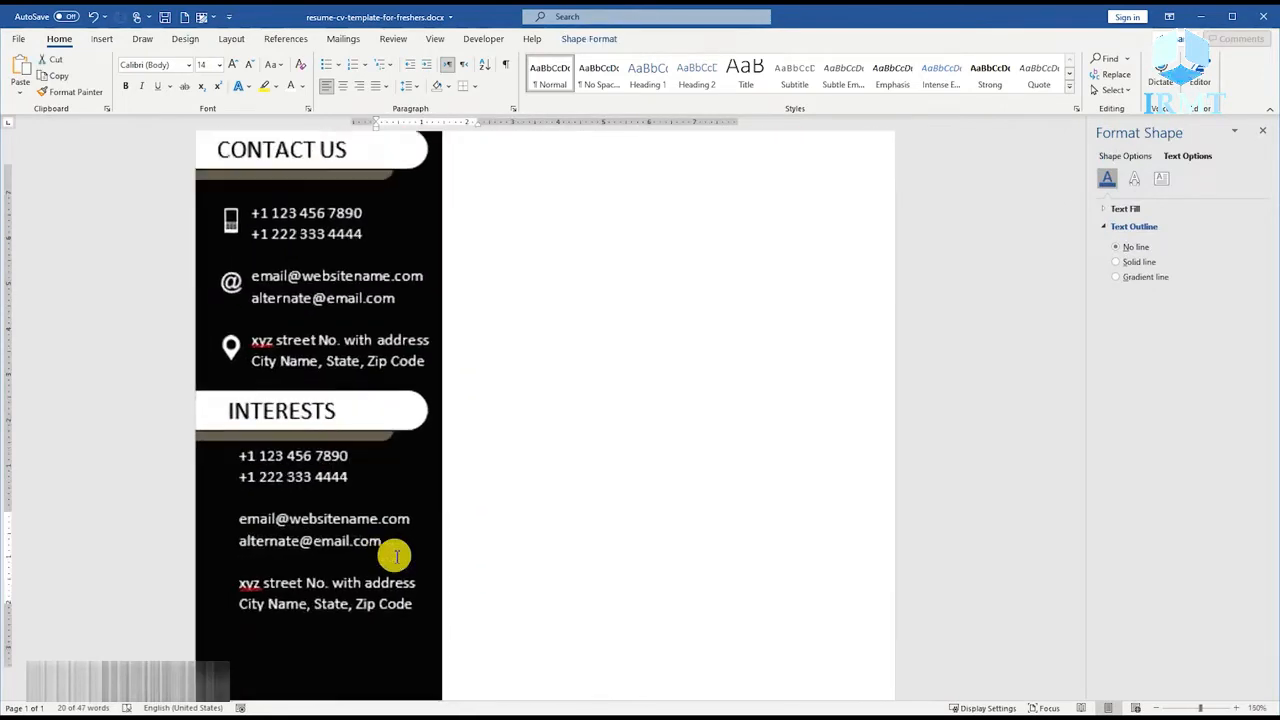
scroll(333, 601, "down", 3)
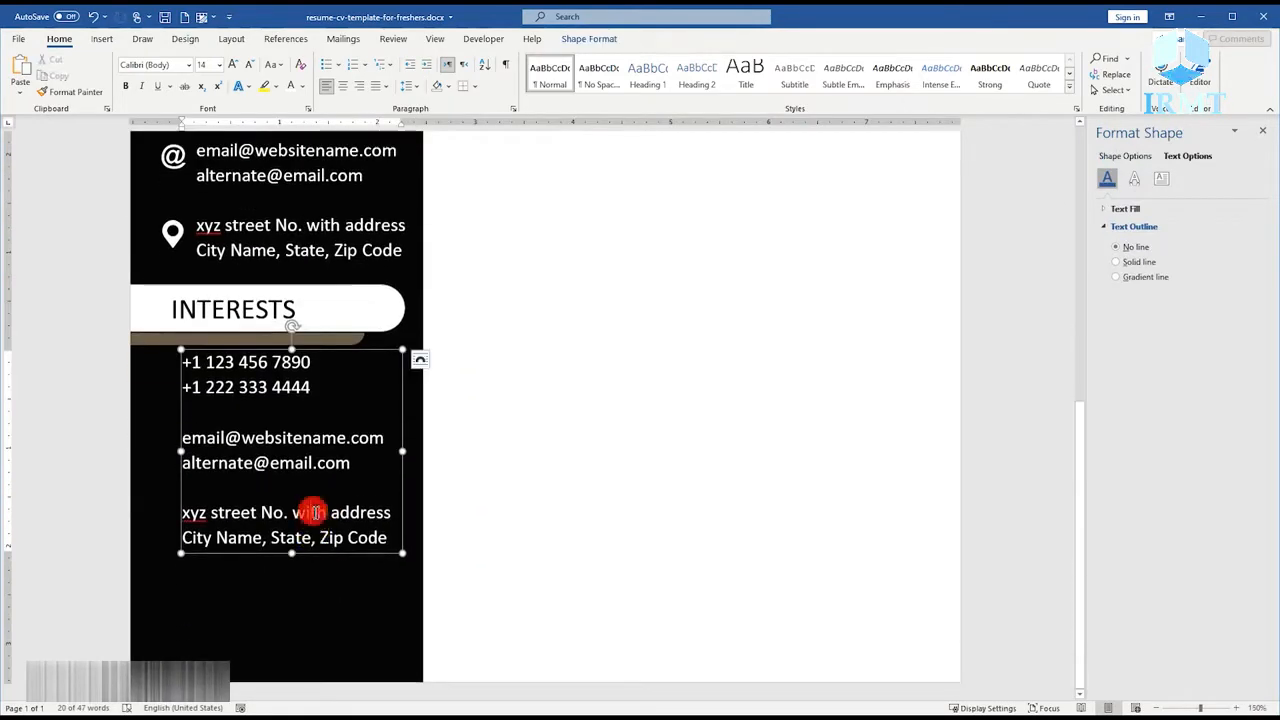
type("Blogging")
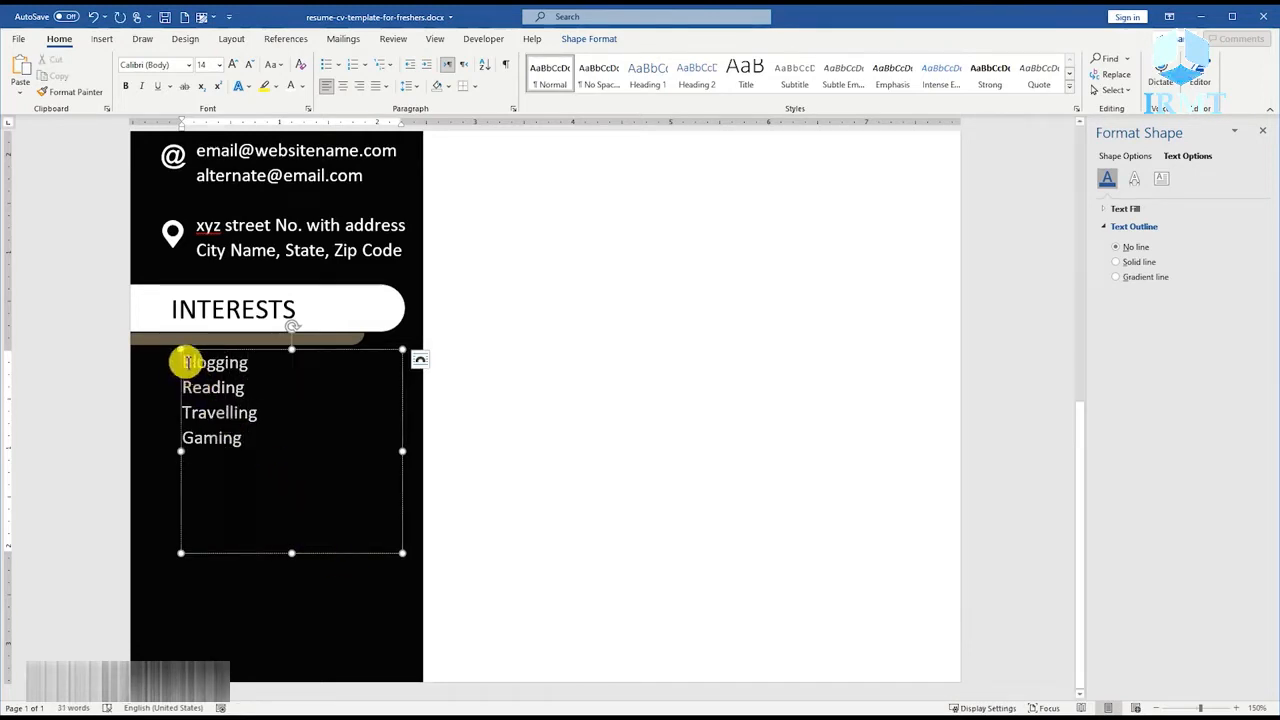
Increase the interests list's line spacing slightly above single and apply arrow bullets to its four lines.
left_click(408, 86)
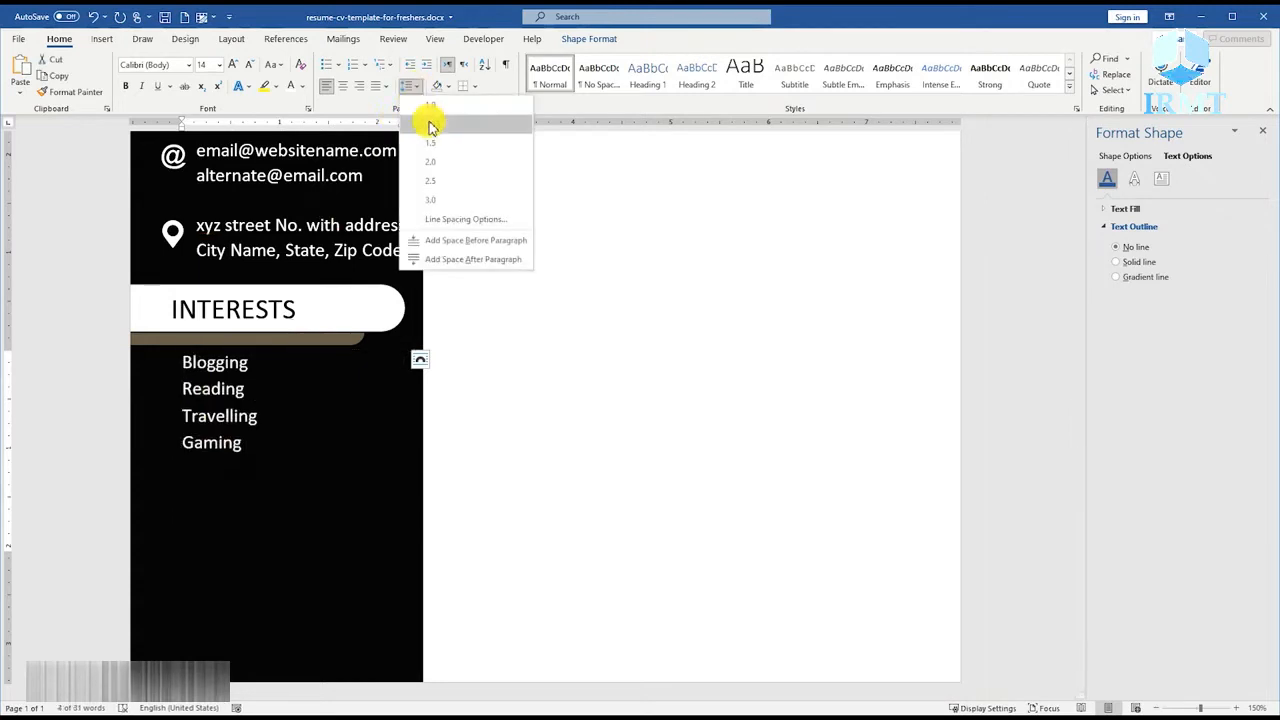
left_click(430, 124)
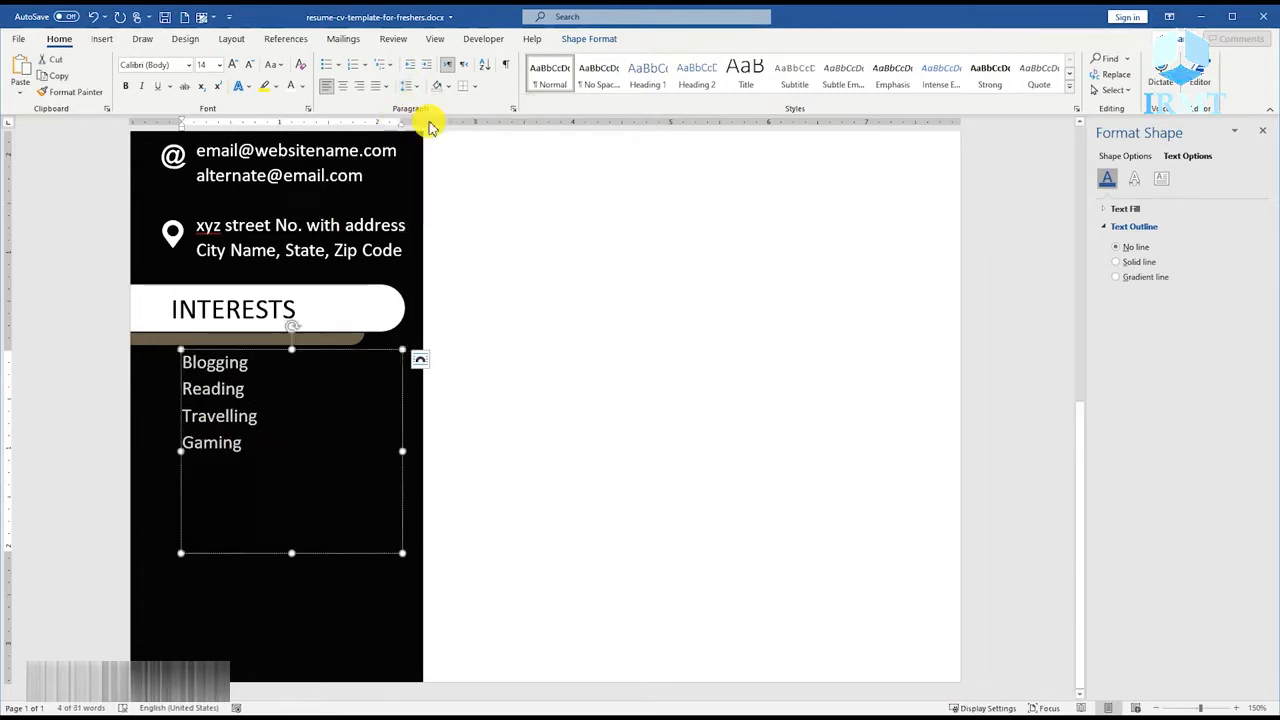
left_click(334, 62)
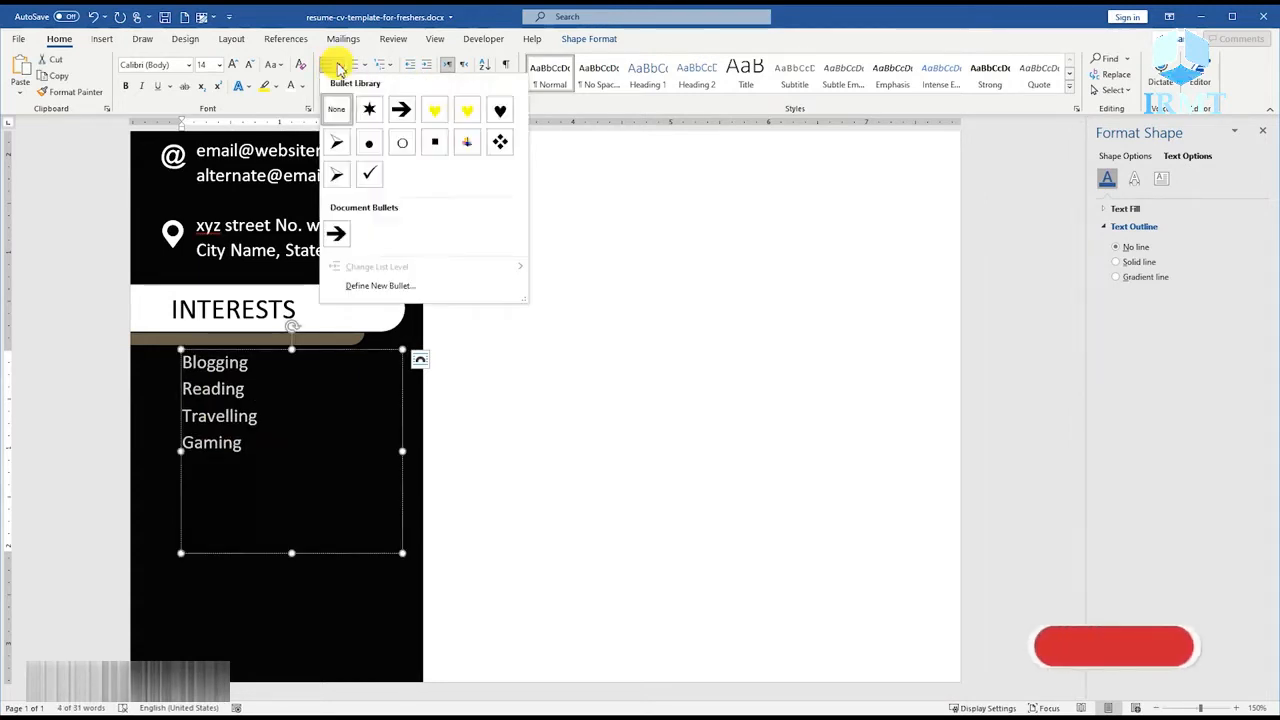
left_click(337, 228)
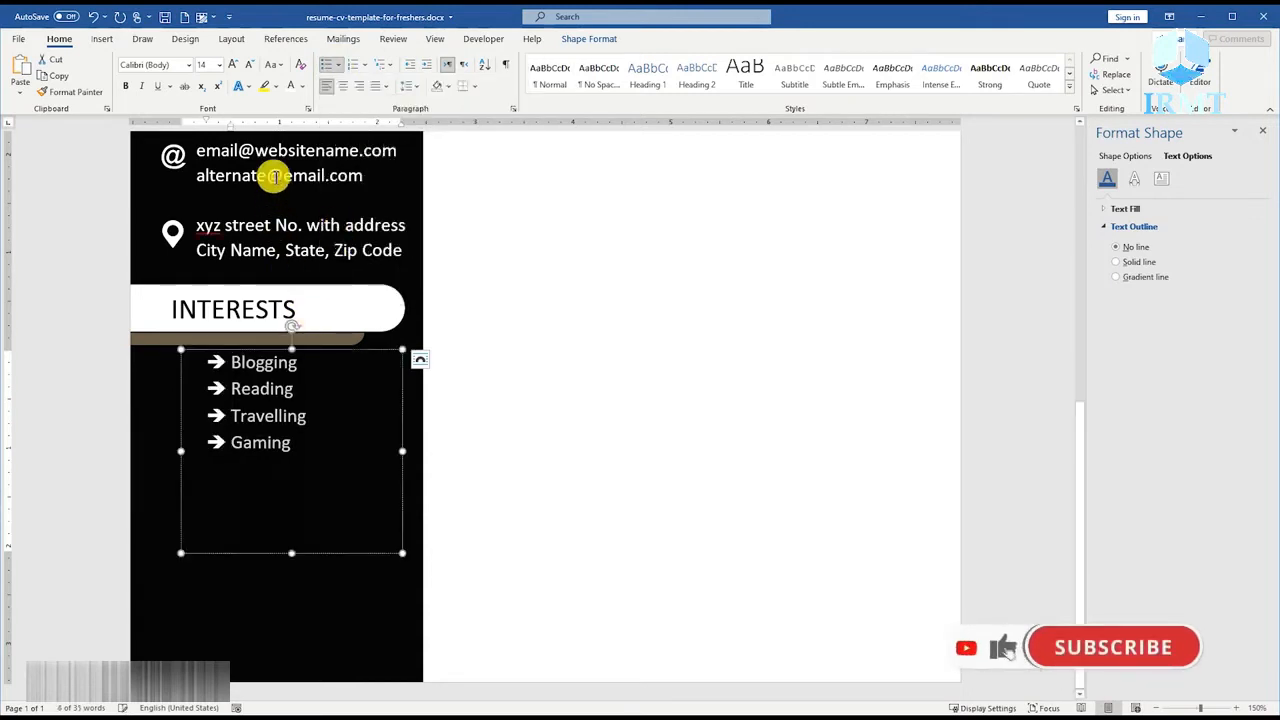
Reduce the bulleted list's indent and shorten its text box to fit the four lines.
left_click_drag(230, 125, 183, 118)
left_click(251, 357)
left_click_drag(289, 549, 297, 457)
Position the interests list under its heading and tighten the gap between the arrow bullets and the text.
scroll(297, 457, "down", 7)
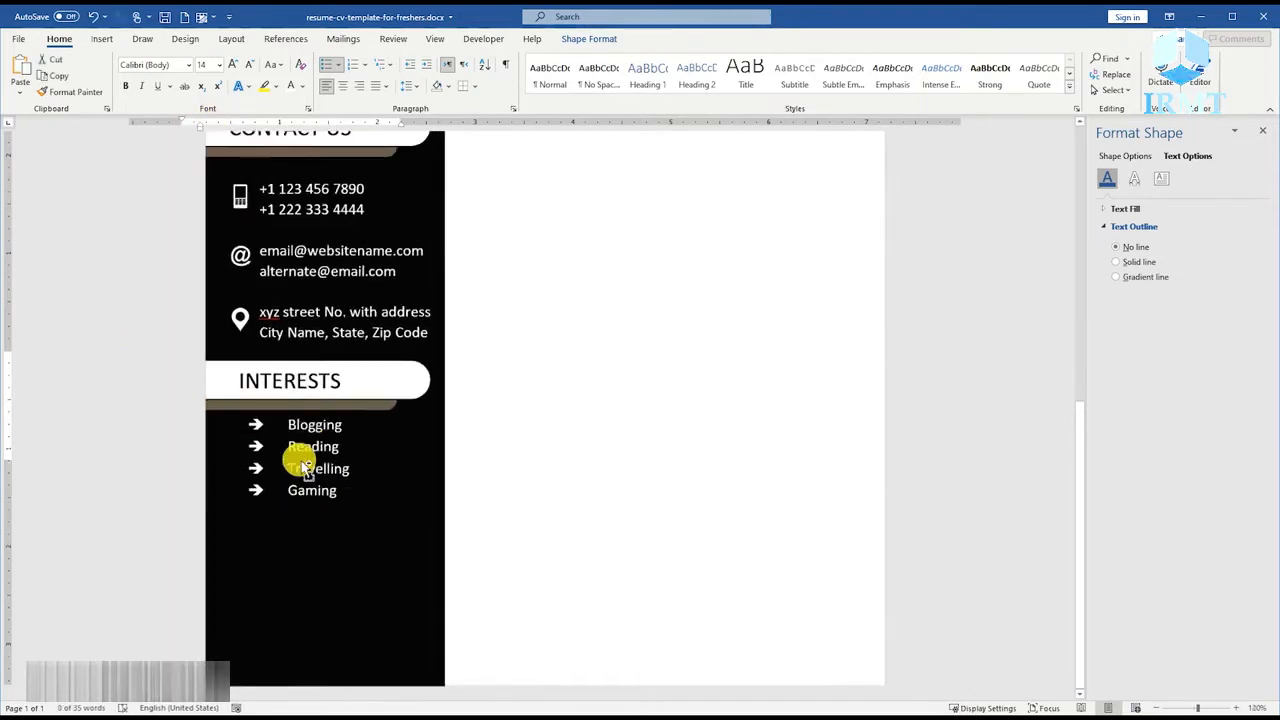
left_click_drag(417, 519, 411, 524)
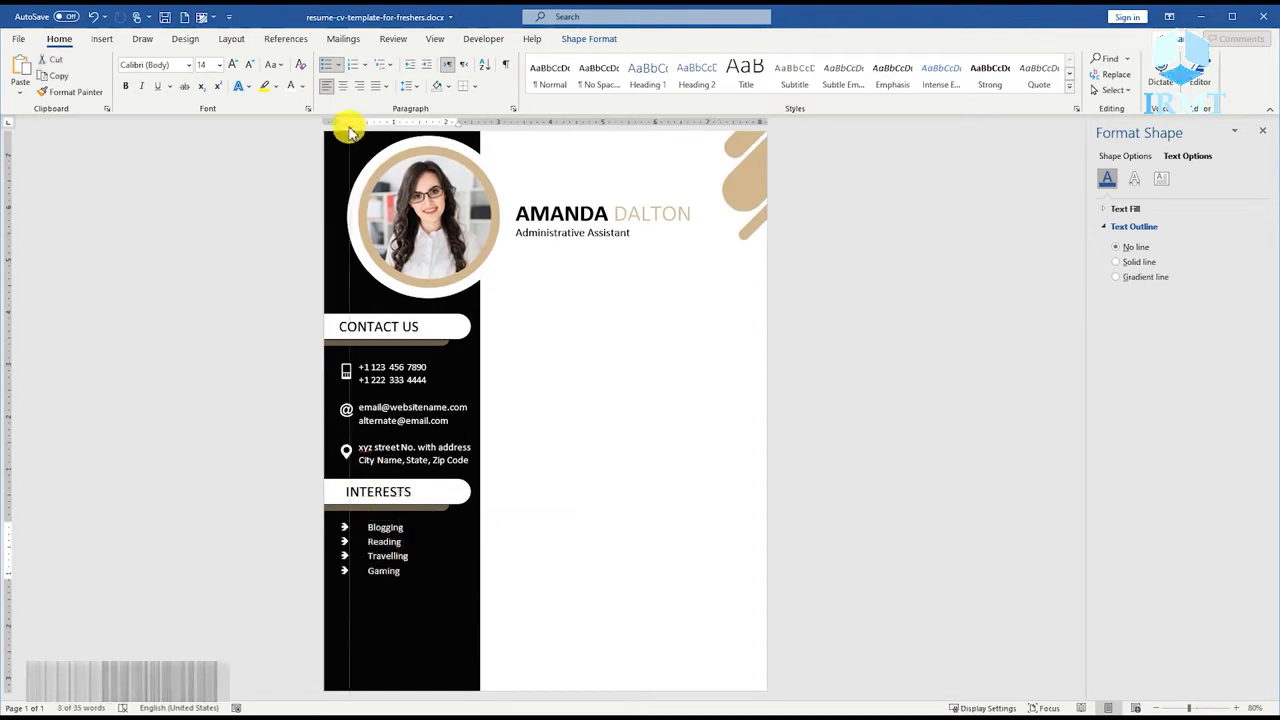
left_click_drag(342, 121, 348, 121)
left_click_drag(418, 521, 411, 521)
left_click(480, 531)
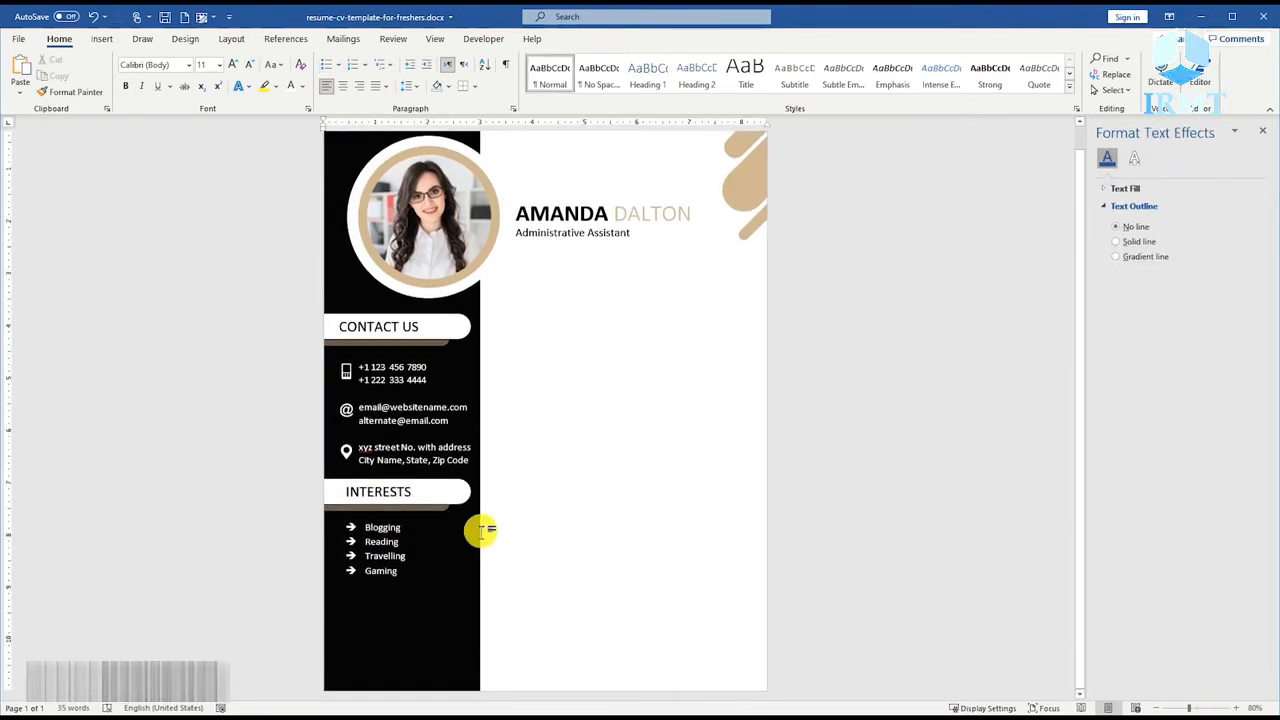
Duplicate the INTERESTS heading below the interests list and change the copy's text to LANGUAGES.
scroll(480, 531, "up", 4)
left_click(439, 510)
scroll(400, 450, "down", 2)
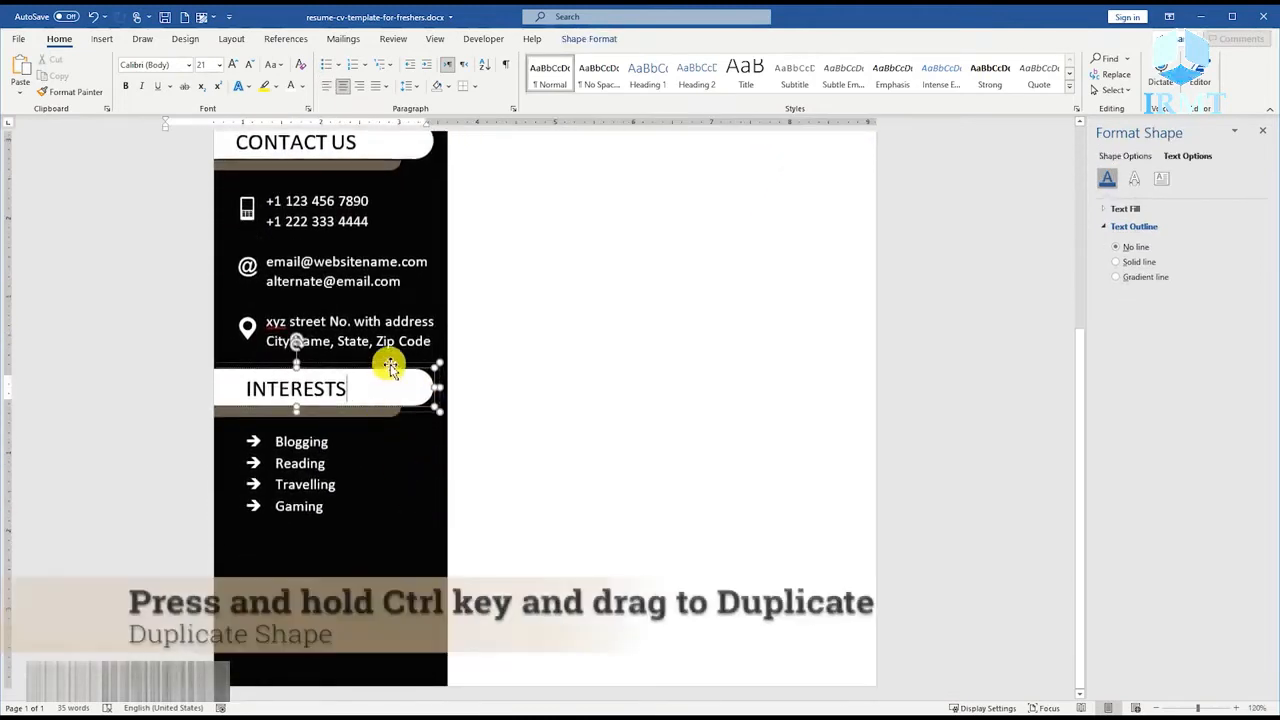
left_click_drag(395, 370, 376, 517)
double_click(298, 547)
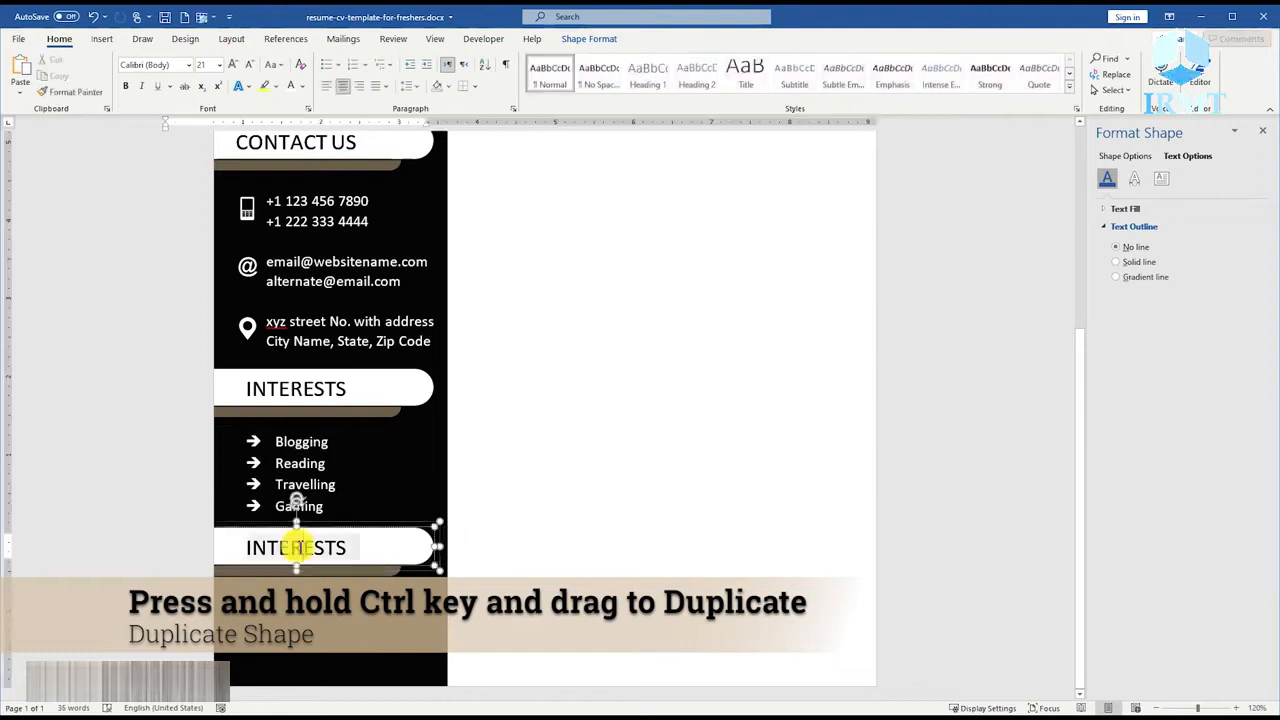
type("LANGUAGES")
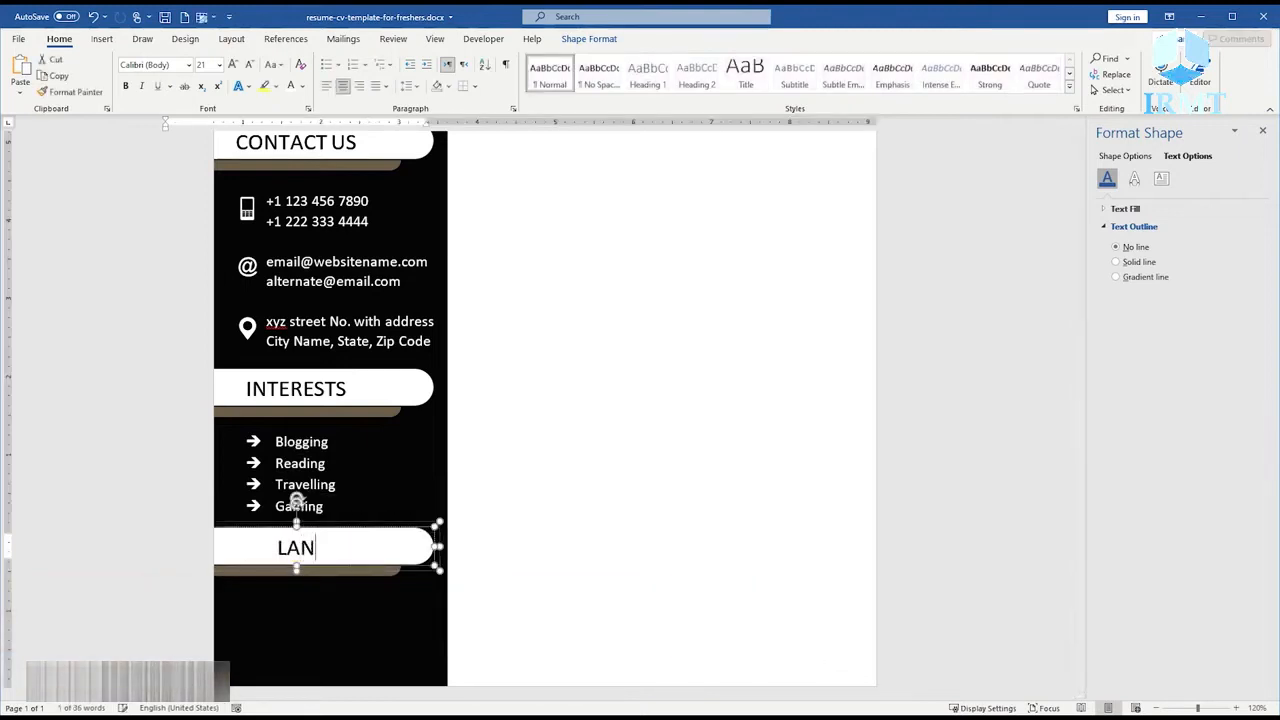
Copy the interests list below the LANGUAGES heading and replace its lines with English (9/10), Spanish (7/10) and French (8/10).
left_click(321, 455)
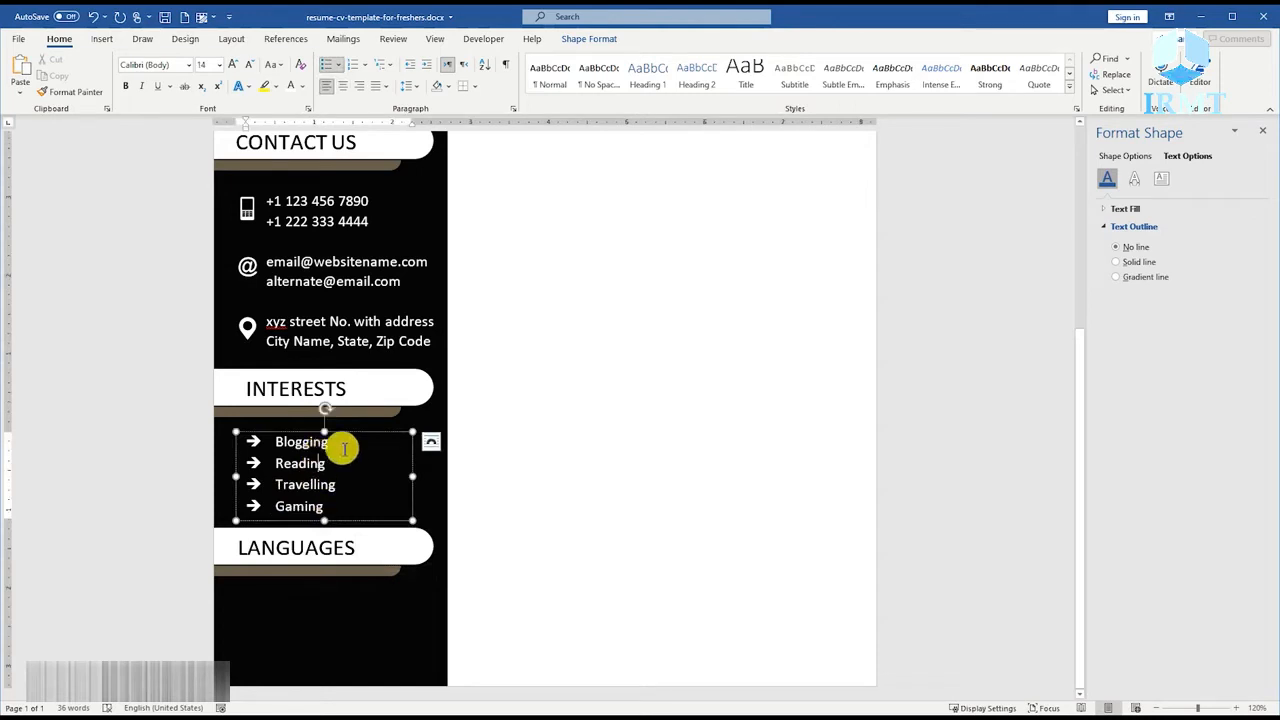
left_click_drag(355, 440, 356, 558)
scroll(354, 560, "down", 1)
double_click(323, 608)
left_click_drag(352, 647, 299, 591)
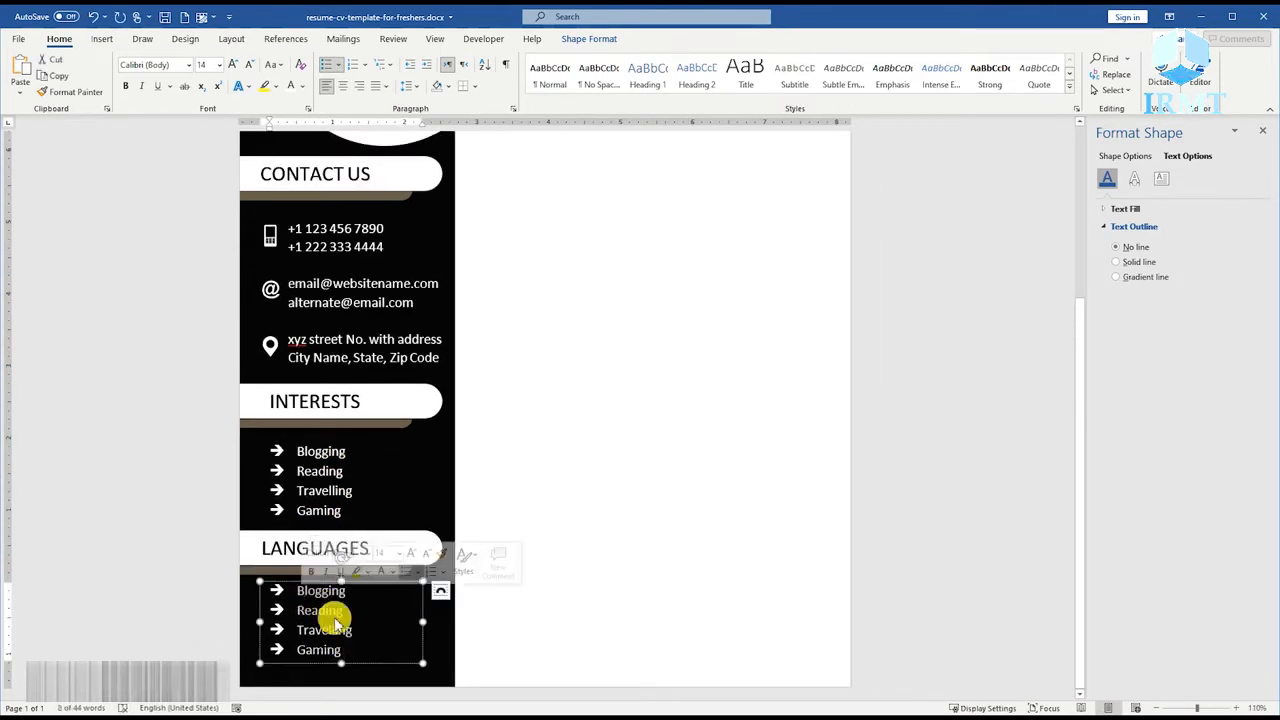
key("Delete")
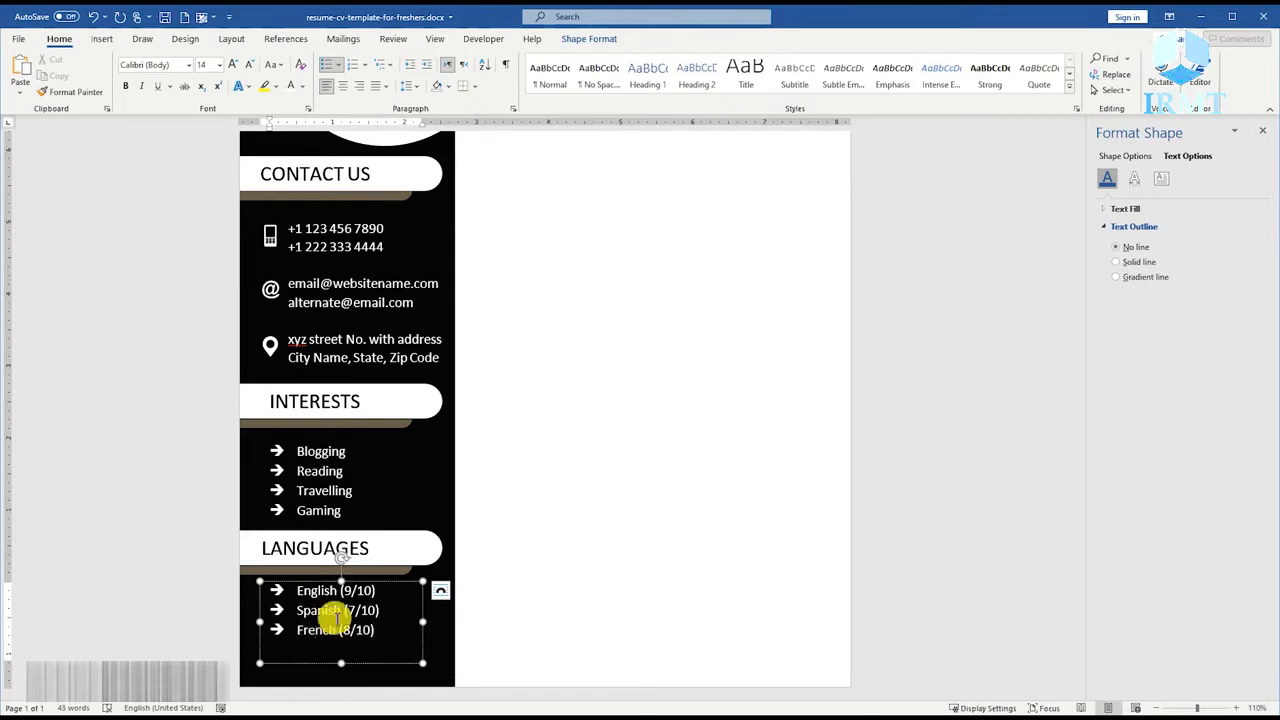
Reduce the French rating (8/10) to 12 pt and give it a muted tan font colour.
scroll(335, 617, "up", 12)
left_click_drag(258, 643, 255, 643)
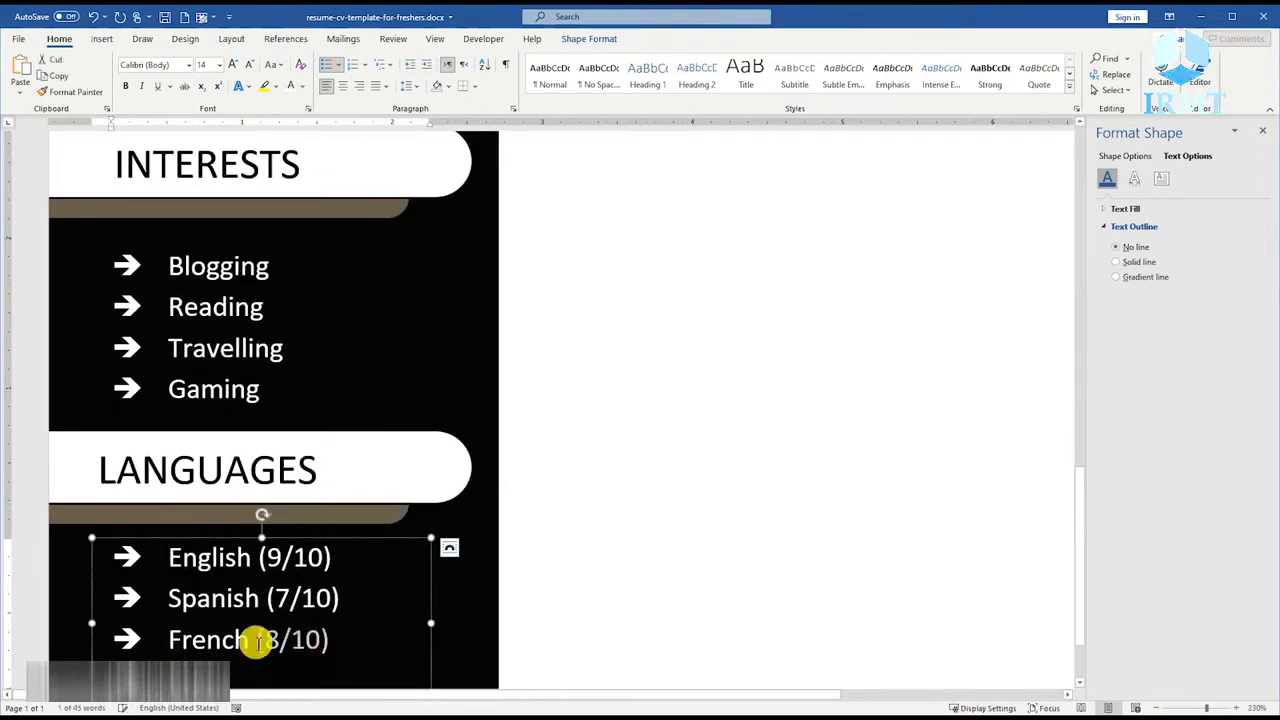
key("ctrl")
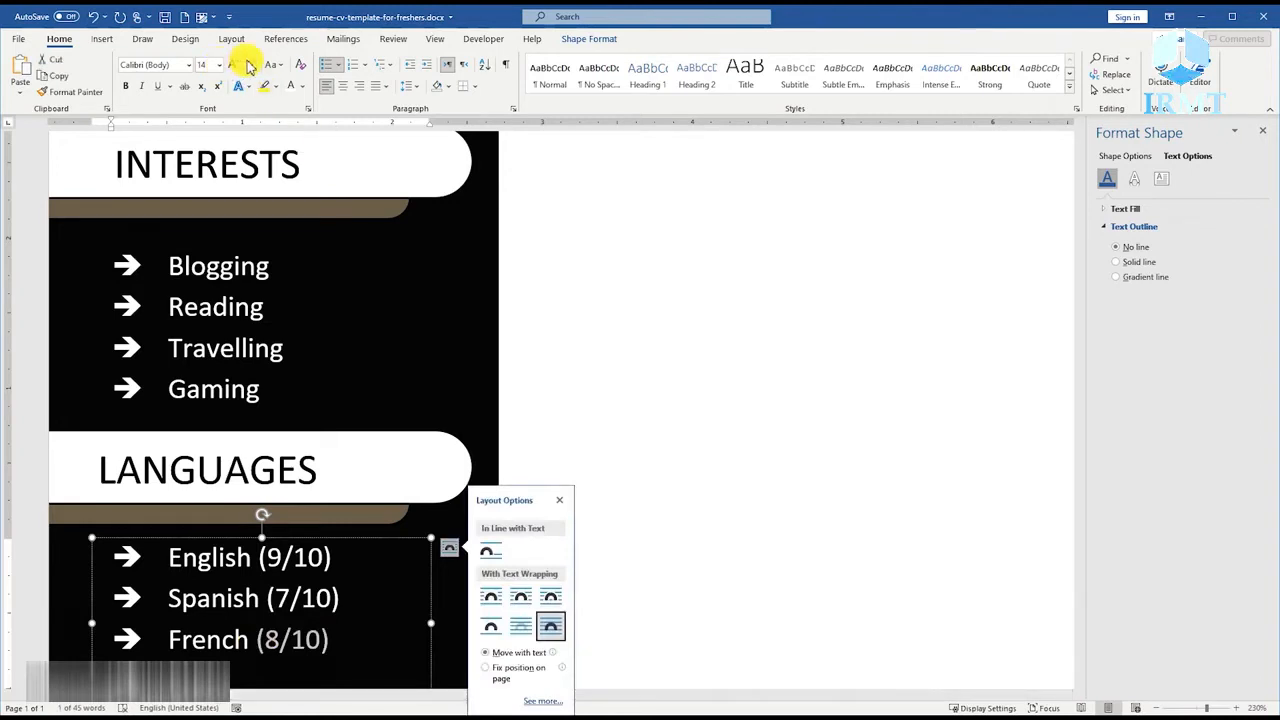
left_click(250, 66)
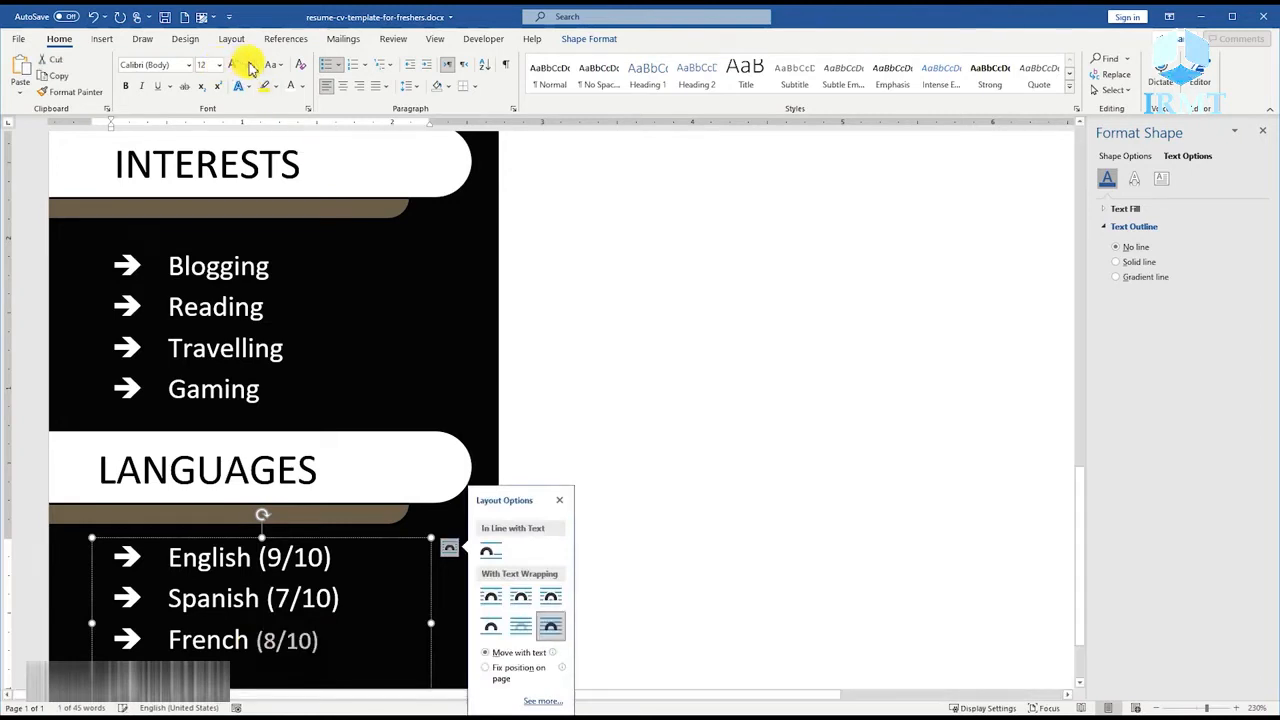
left_click(304, 86)
left_click(295, 273)
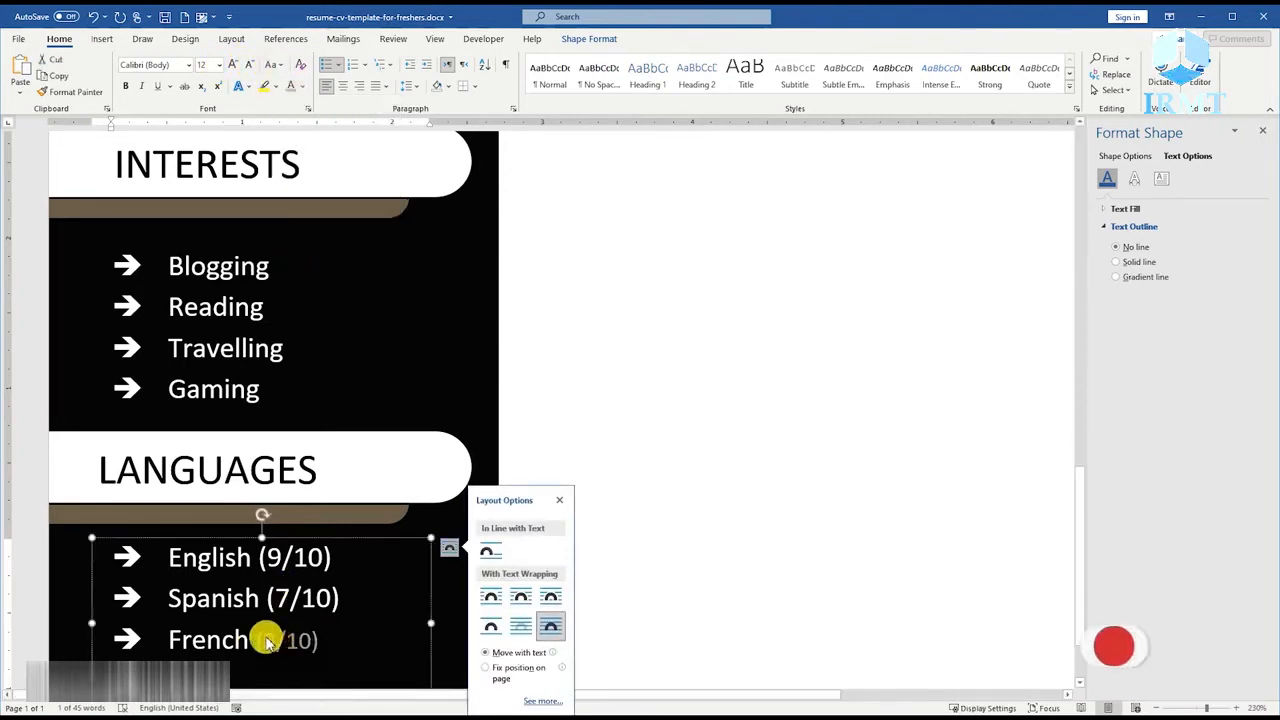
Copy the French rating's formatting to the Spanish (7/10) and English (9/10) ratings with Format Painter.
left_click(60, 91)
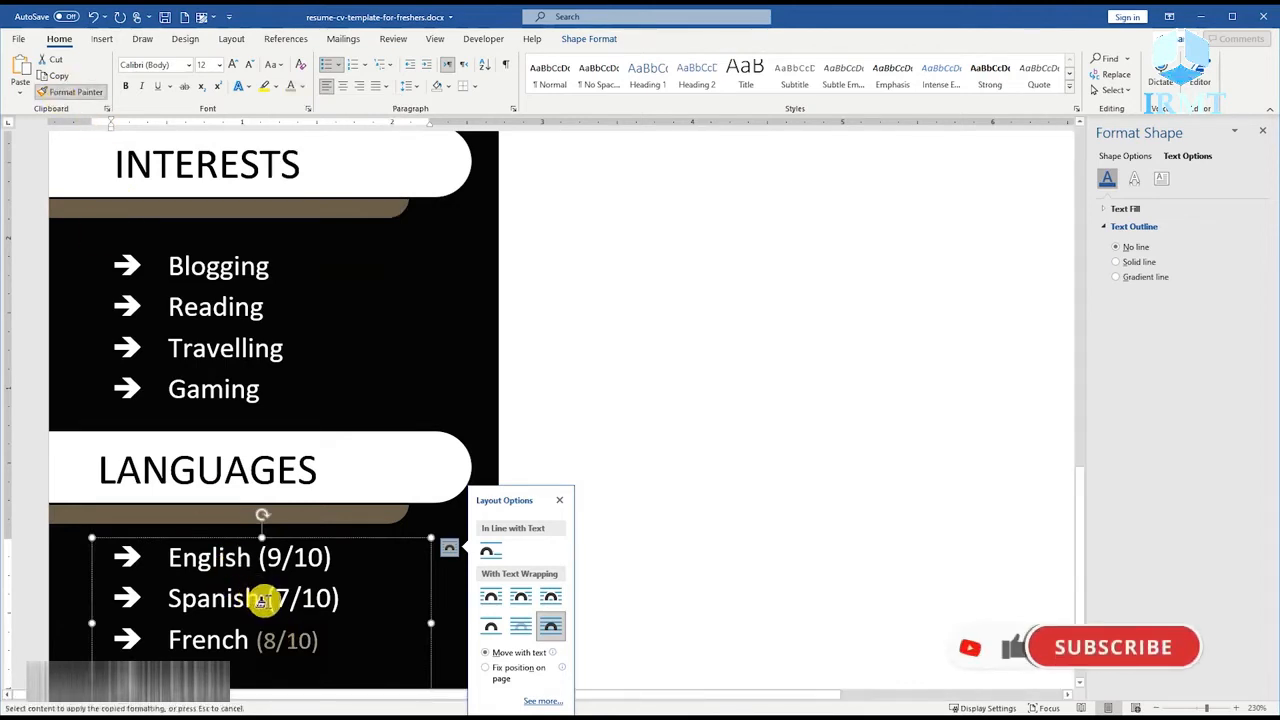
mouse_move(260, 600)
left_mouse_down()
mouse_move(343, 597)
mouse_move(330, 603)
left_mouse_up()
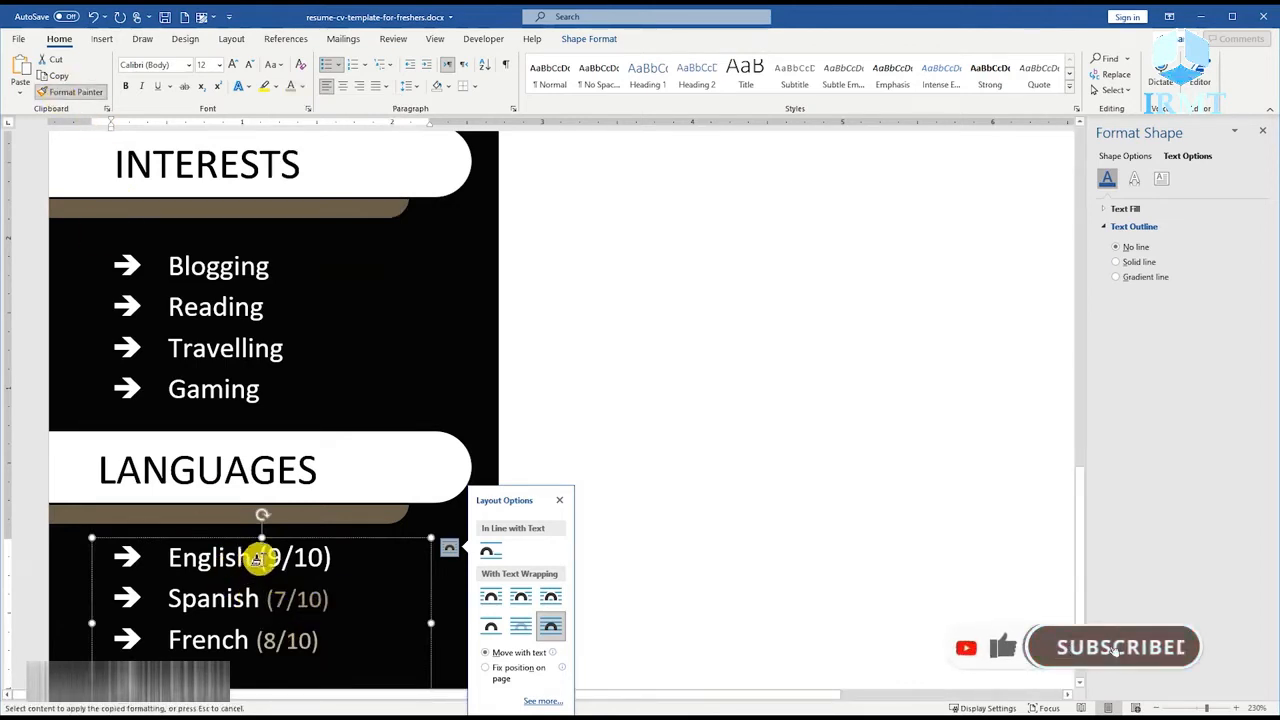
left_click_drag(260, 551, 333, 558)
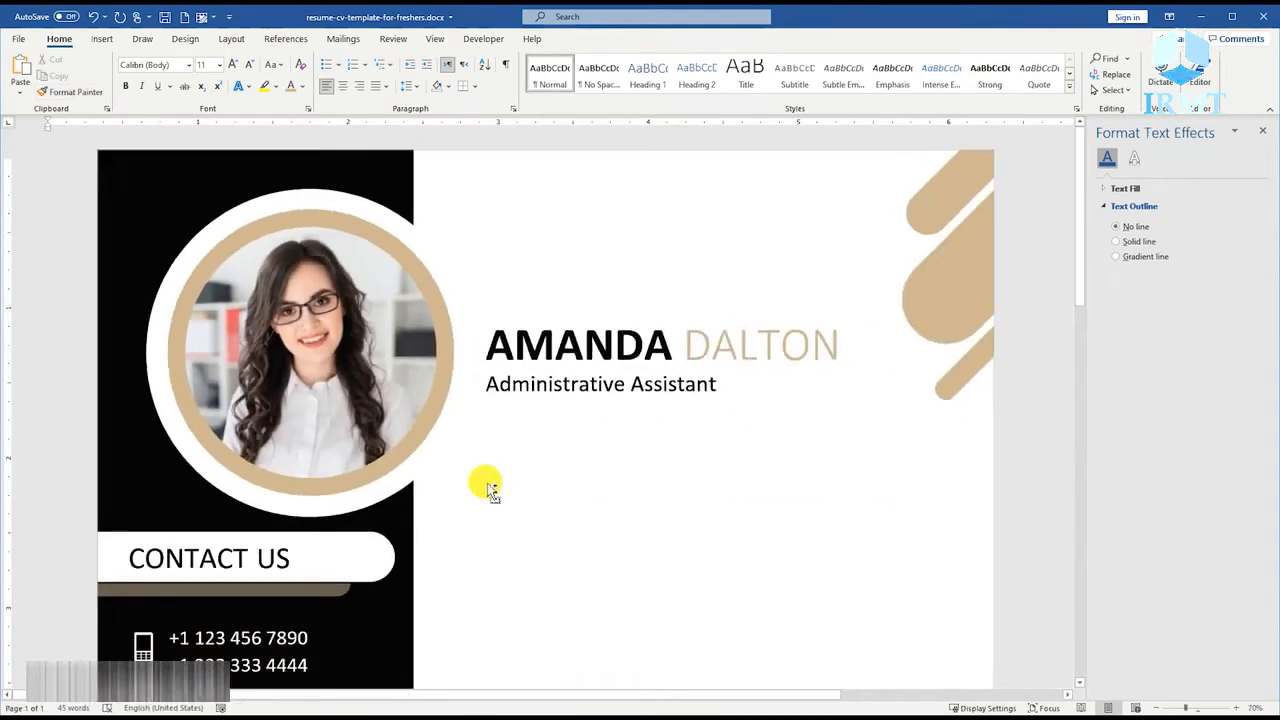
Move the languages list slightly lower under its heading and save the document.
scroll(488, 485, "down", 5, "ctrl")
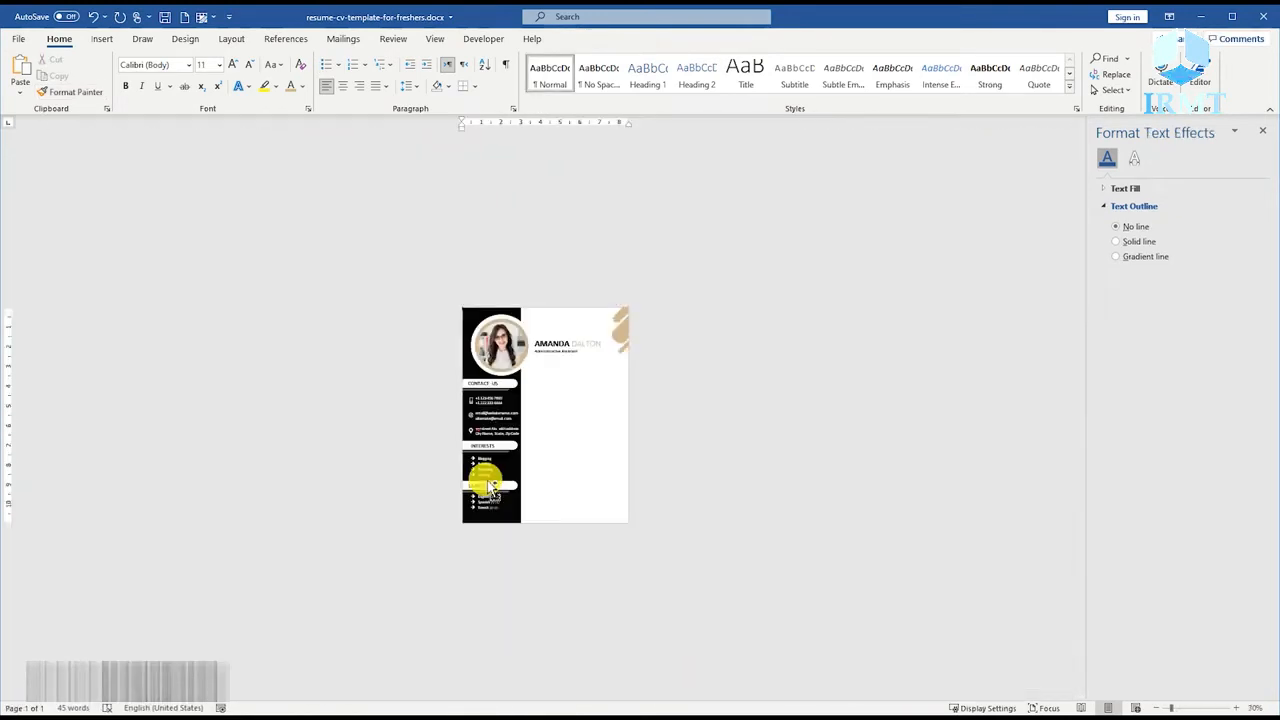
scroll(488, 482, "up", 3, "ctrl")
scroll(537, 543, "down", 1)
left_click(425, 619)
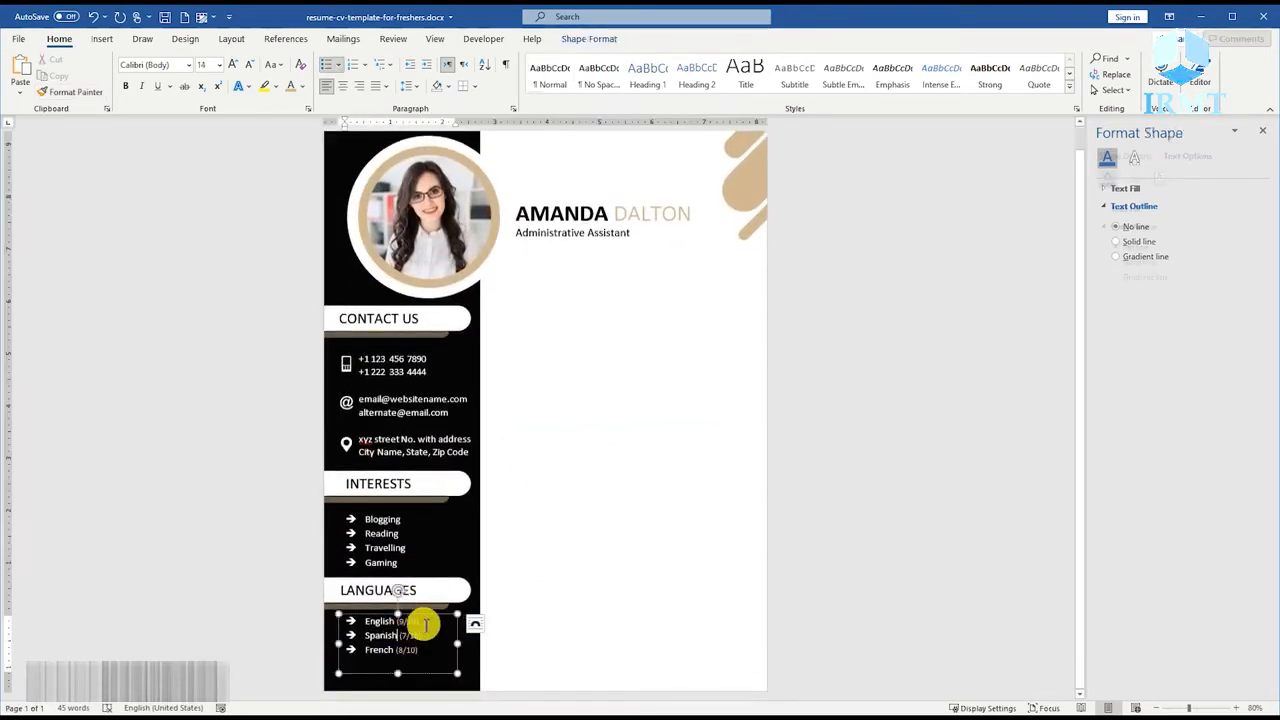
left_click_drag(432, 618, 433, 621)
left_click(531, 580)
scroll(531, 580, "down", 2, "ctrl")
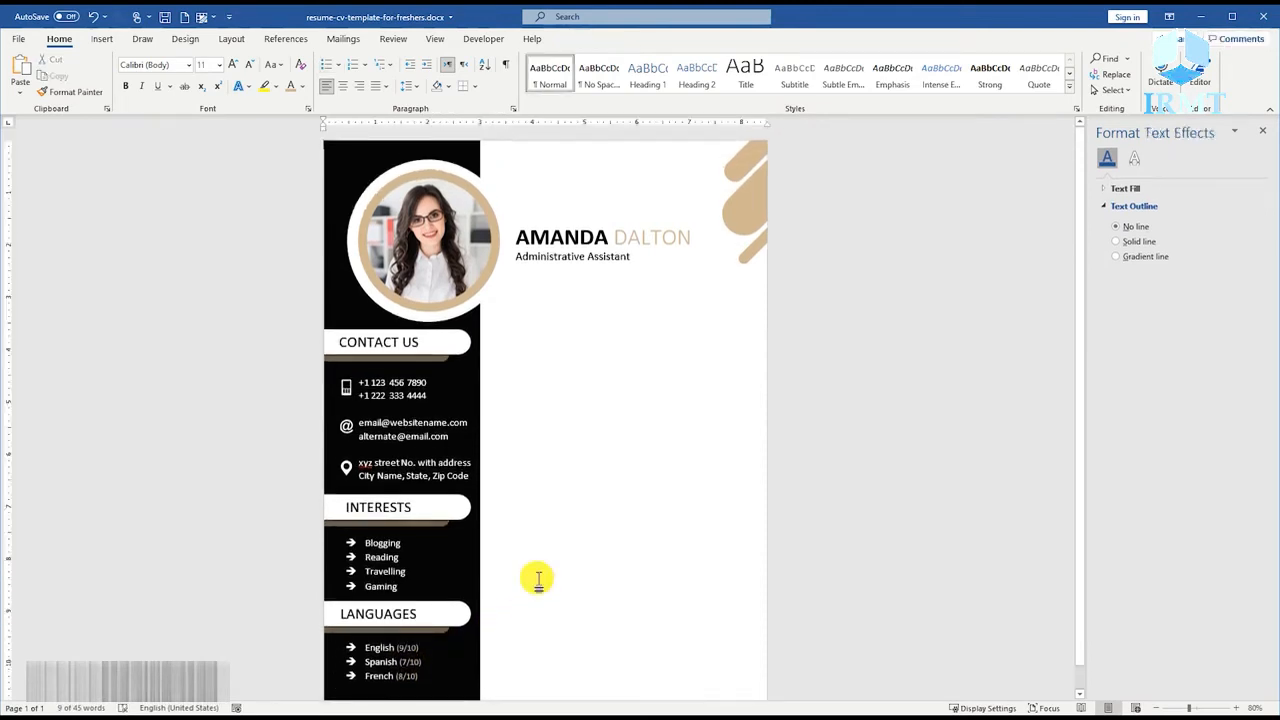
key("ctrl+s")
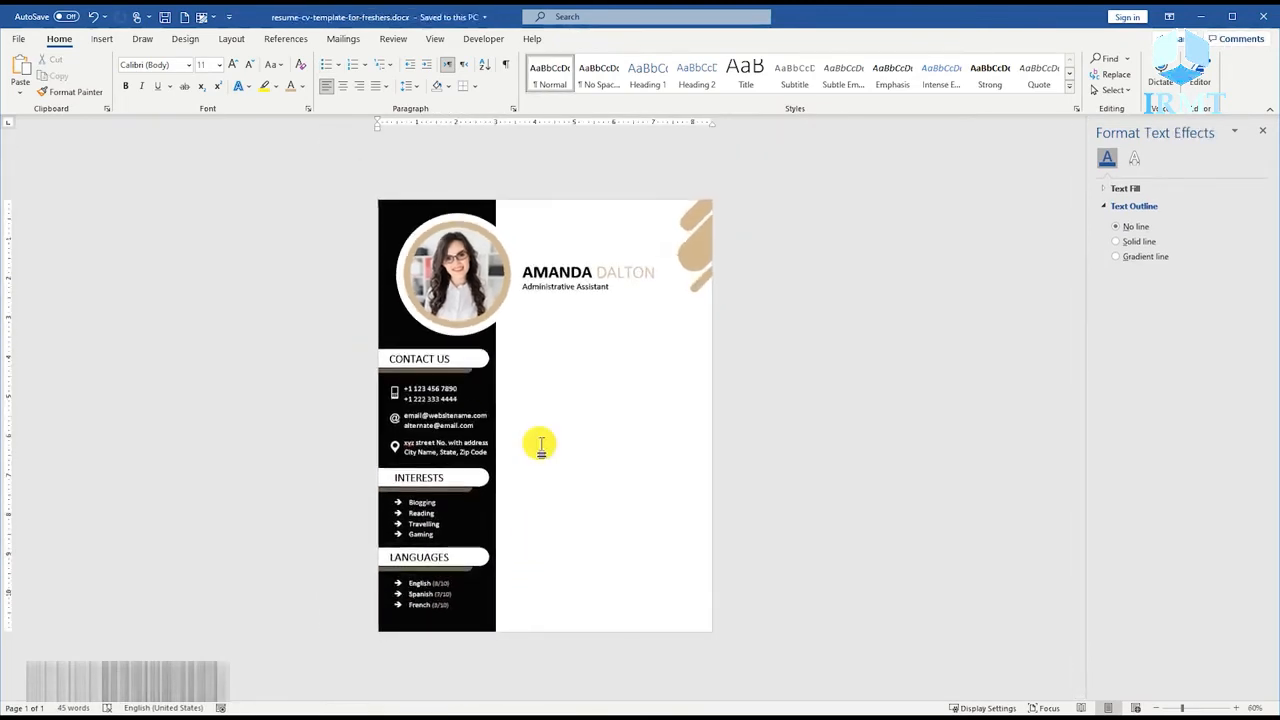
Draw a rounded rectangle about 2.17" wide below the job title and set its height to 0.34".
scroll(541, 444, "up", 6, "ctrl")
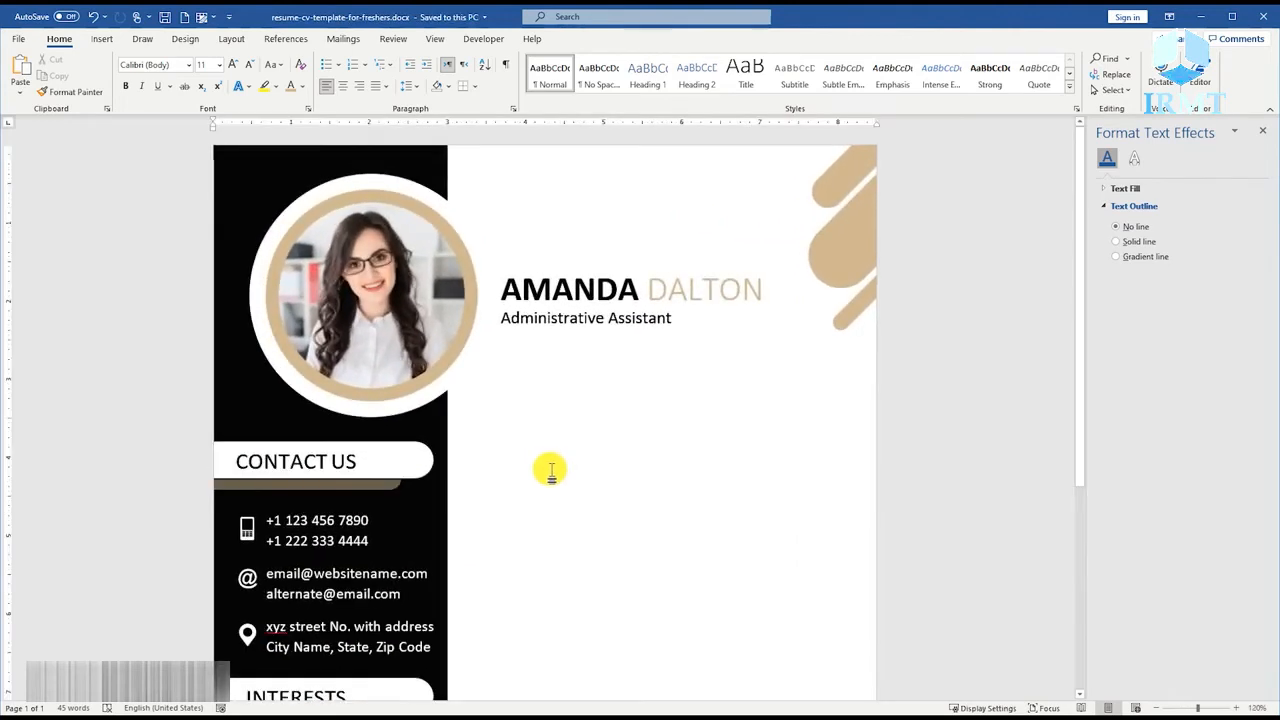
left_click(101, 40)
left_click(187, 80)
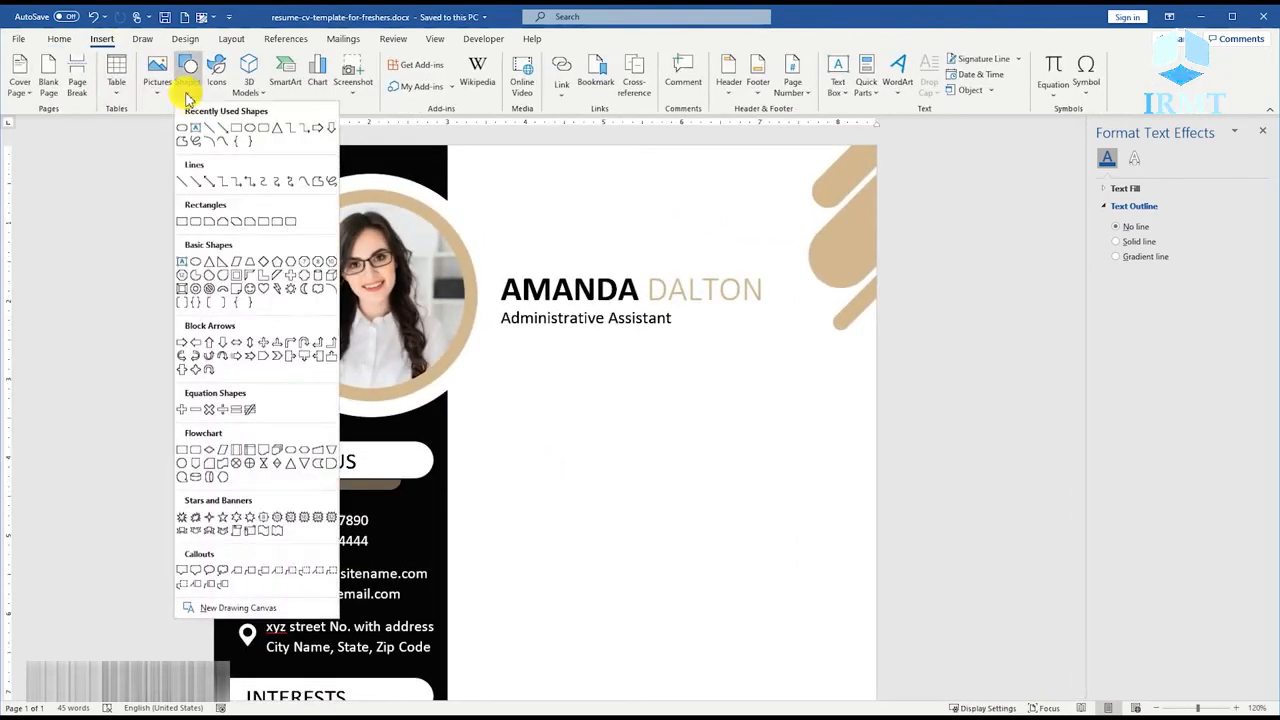
left_click(262, 135)
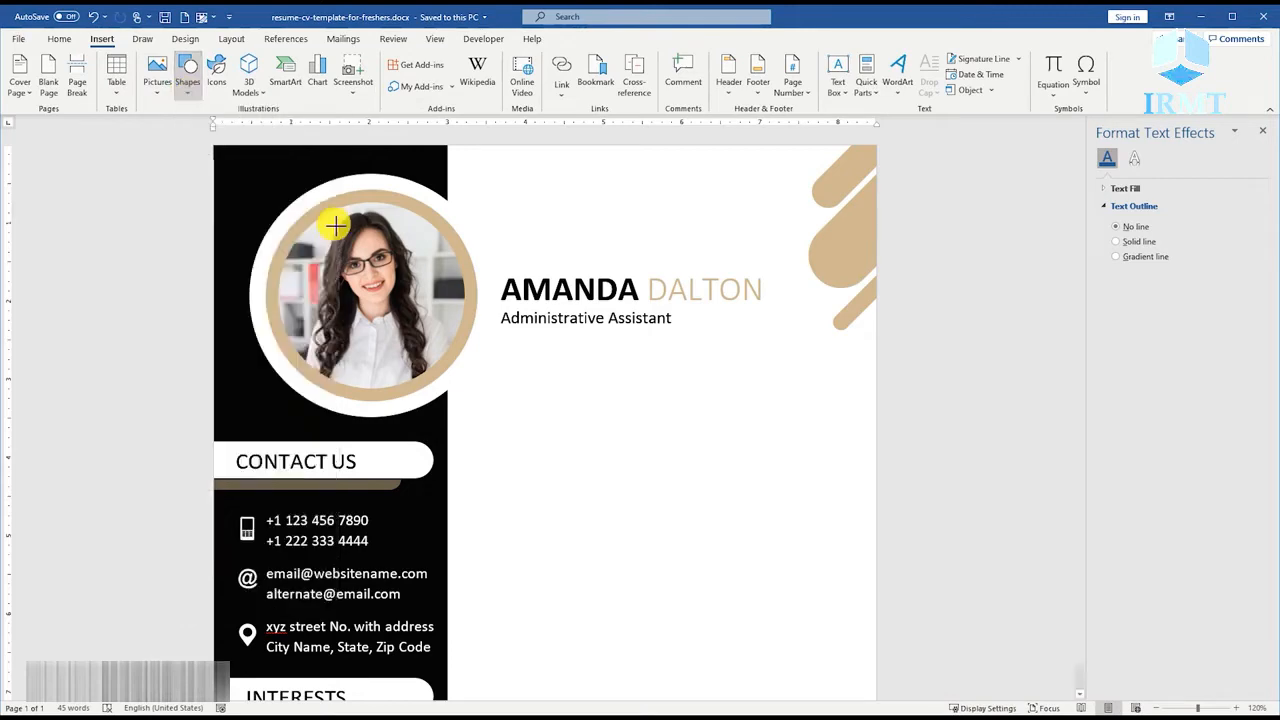
left_click_drag(492, 372, 663, 405)
left_click(543, 376)
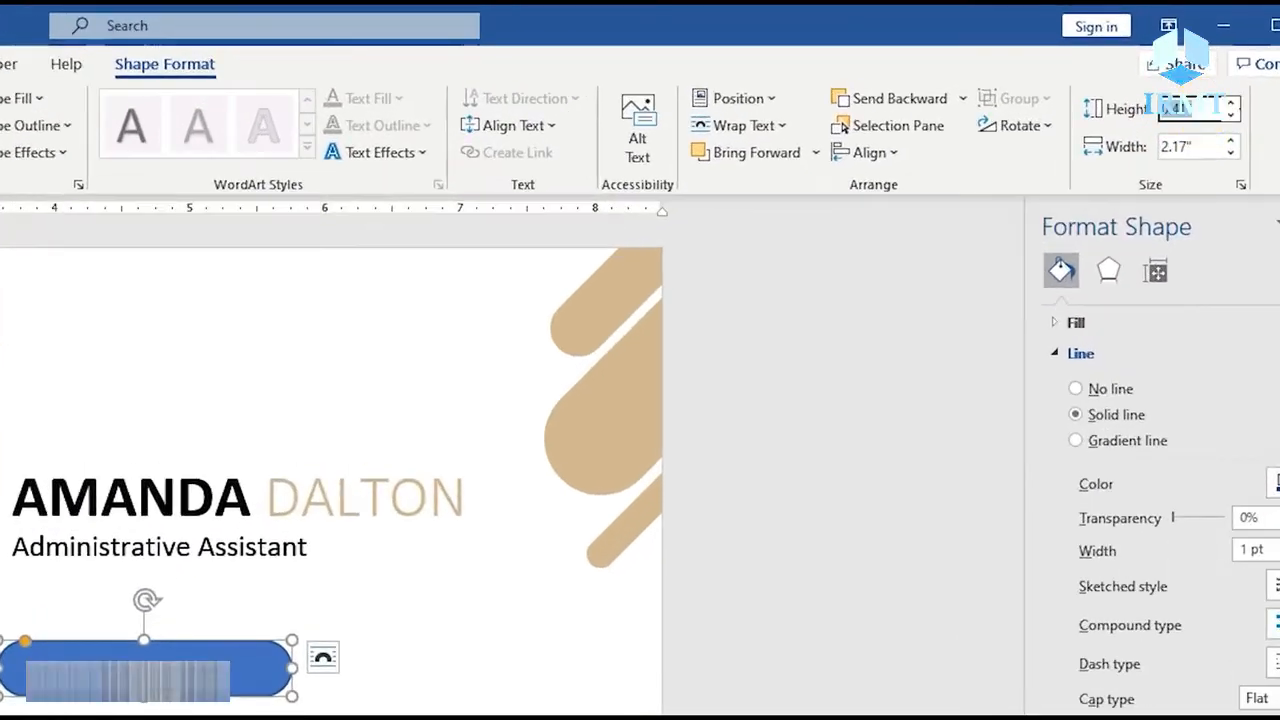
key("Return")
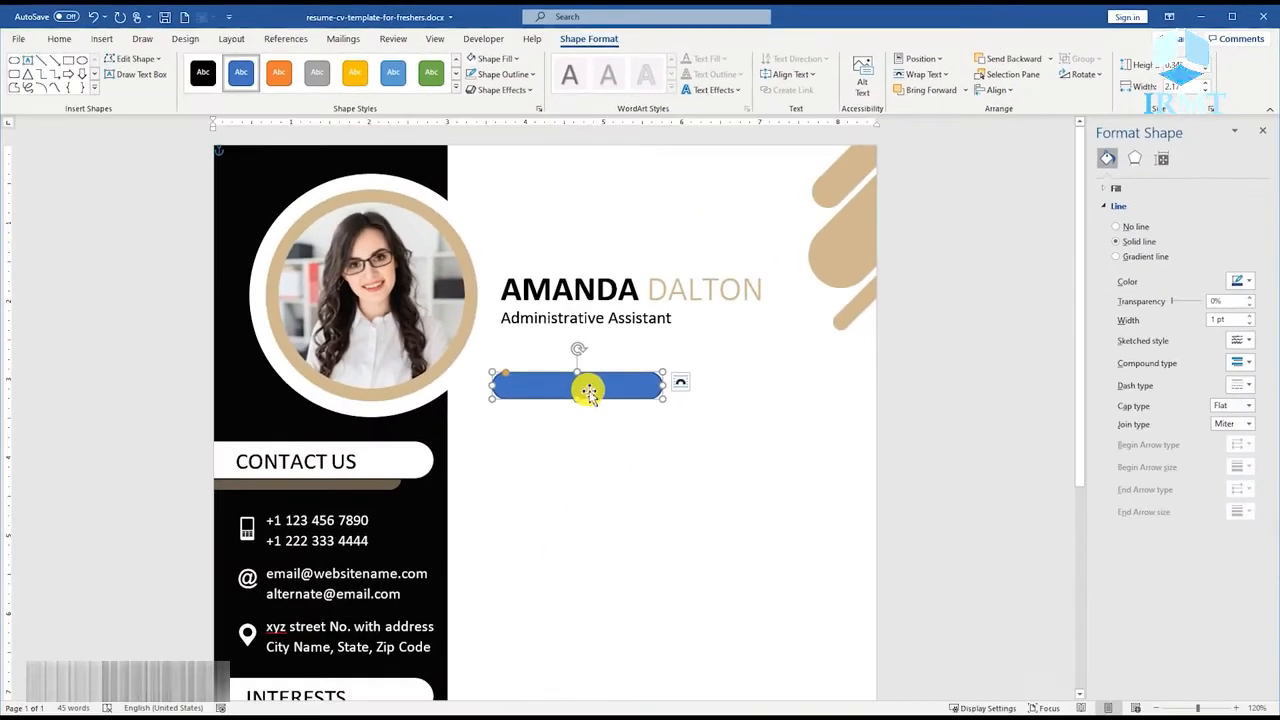
Edit the points of the blue rounded rectangle and delete the middle point of its left end.
scroll(586, 390, "up", 9)
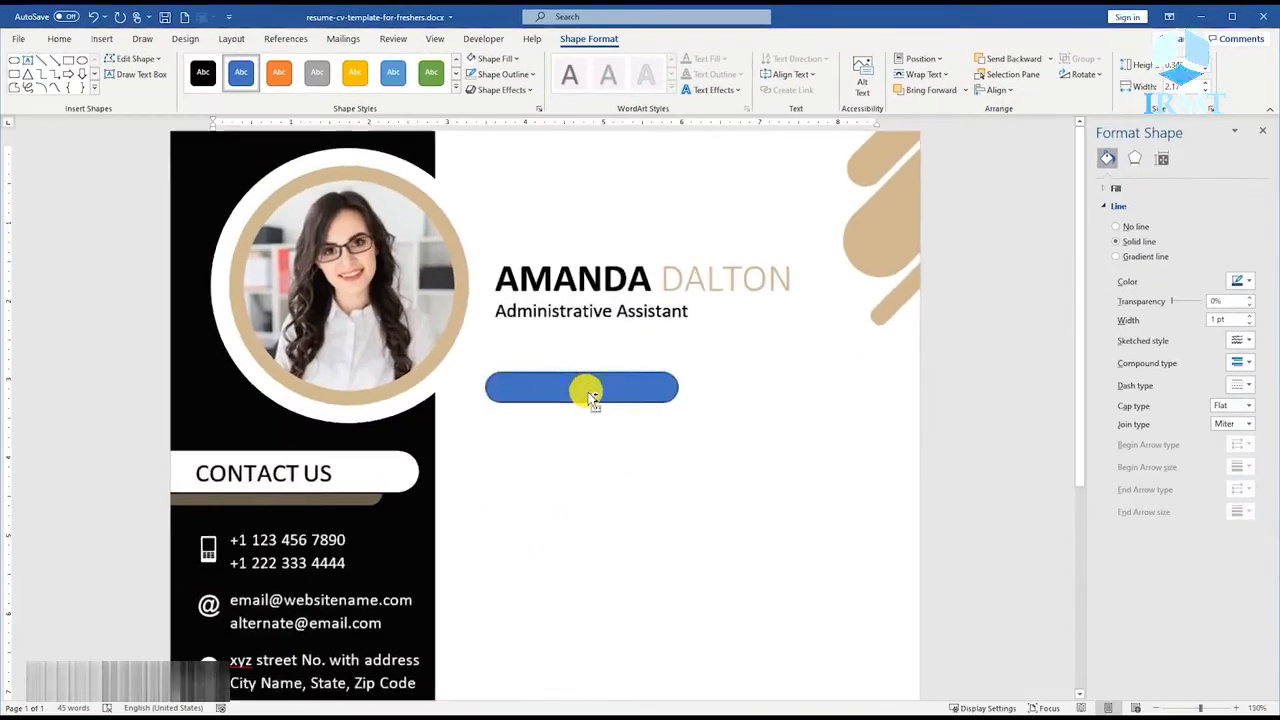
right_click(586, 391)
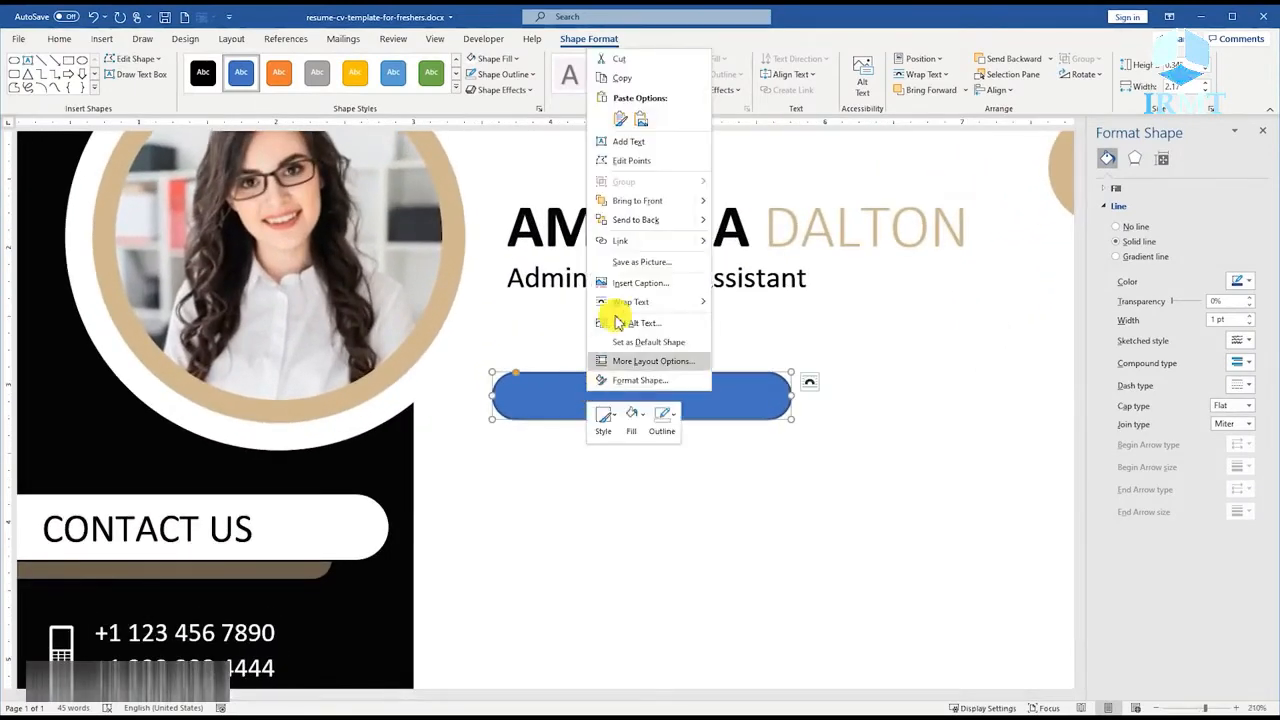
left_click(637, 162)
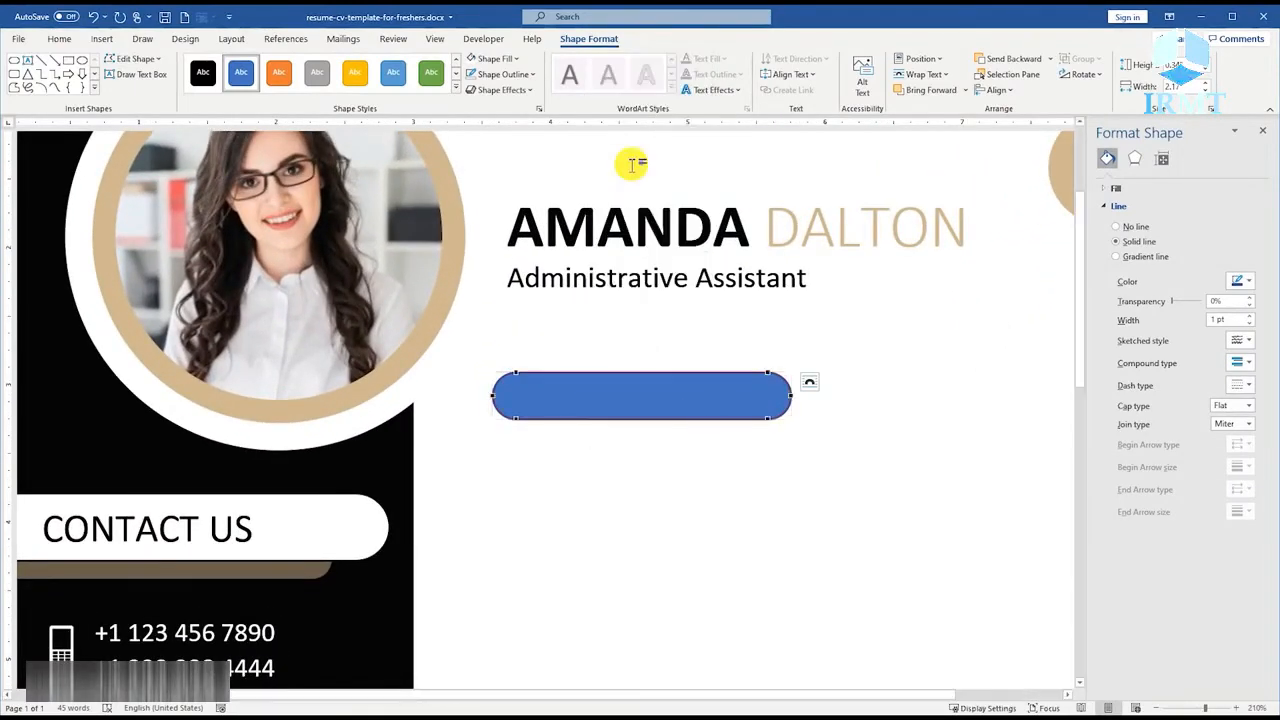
right_click(494, 396)
left_click(538, 443)
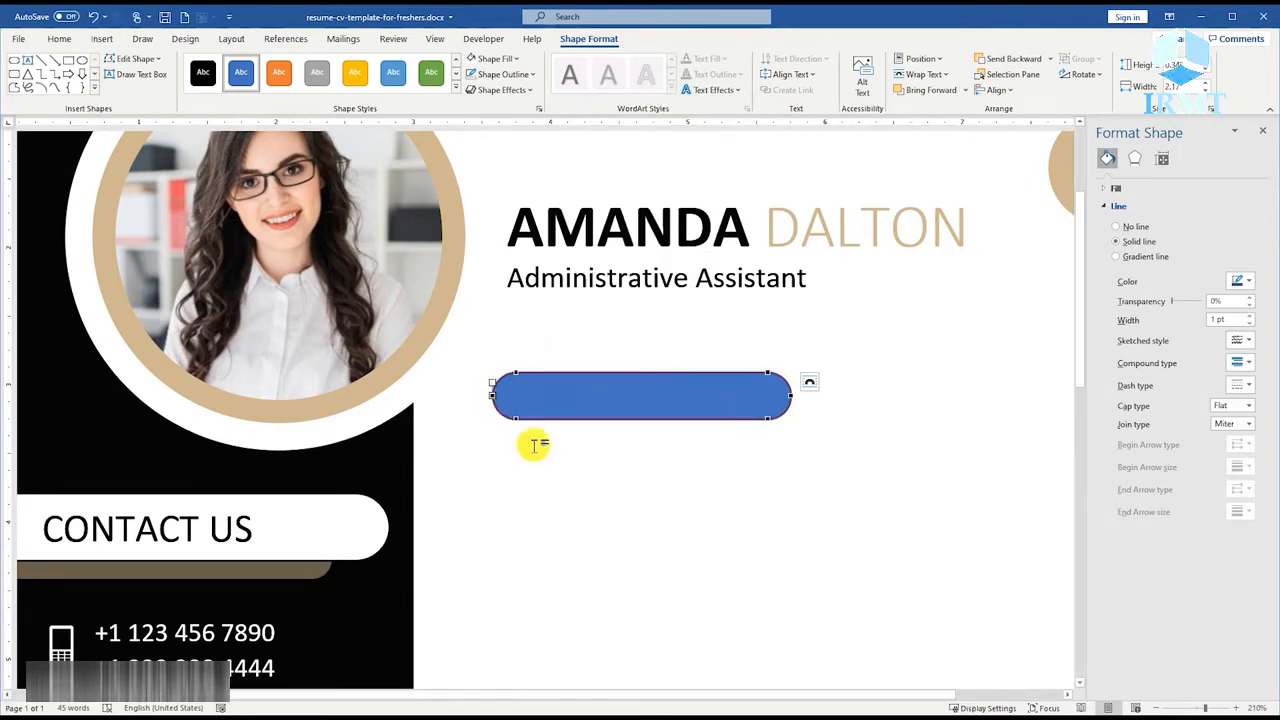
right_click(493, 385)
left_click(527, 406)
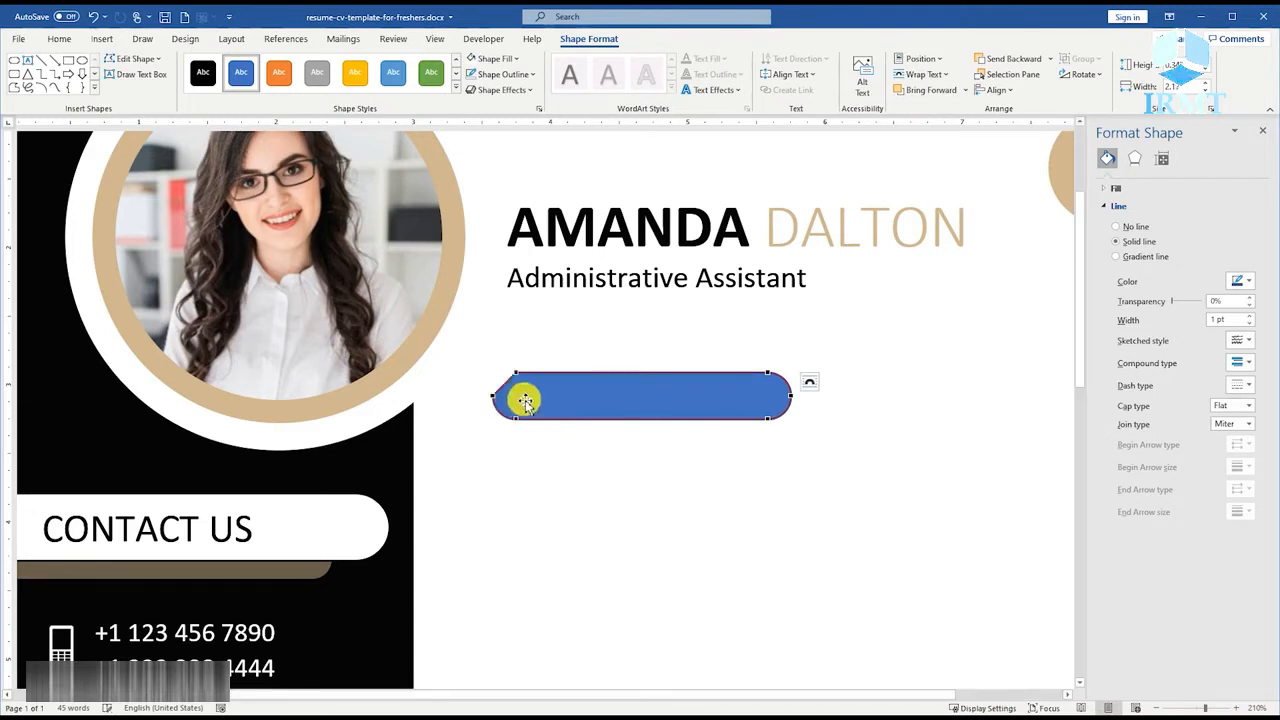
right_click(494, 396)
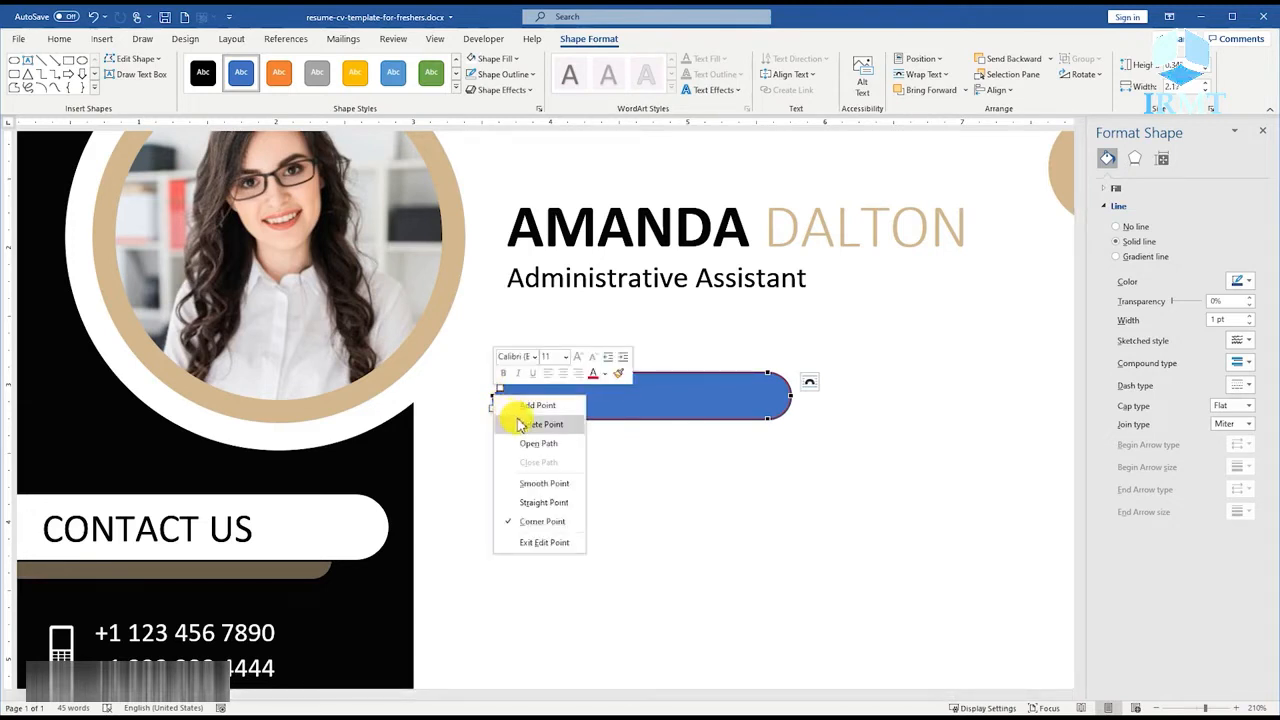
left_click(533, 425)
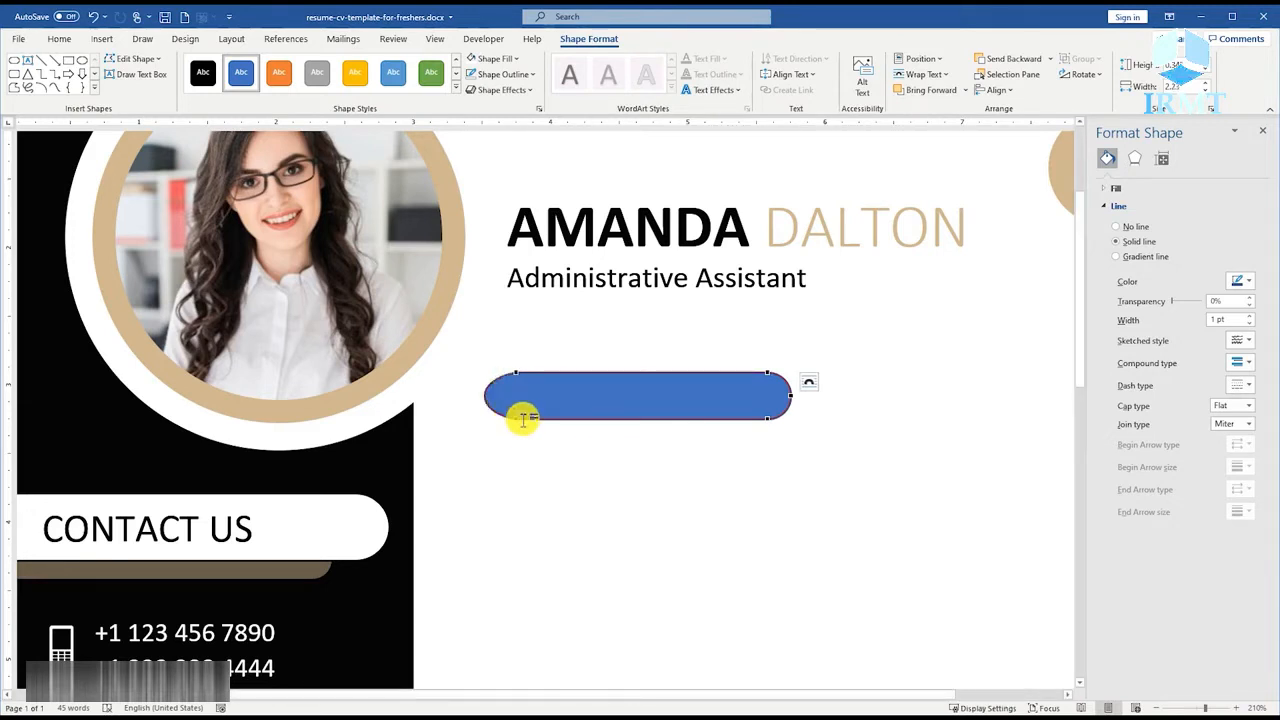
Pull in the curve handles of the bar's two left corner points to make that end straight and square.
left_click(475, 381)
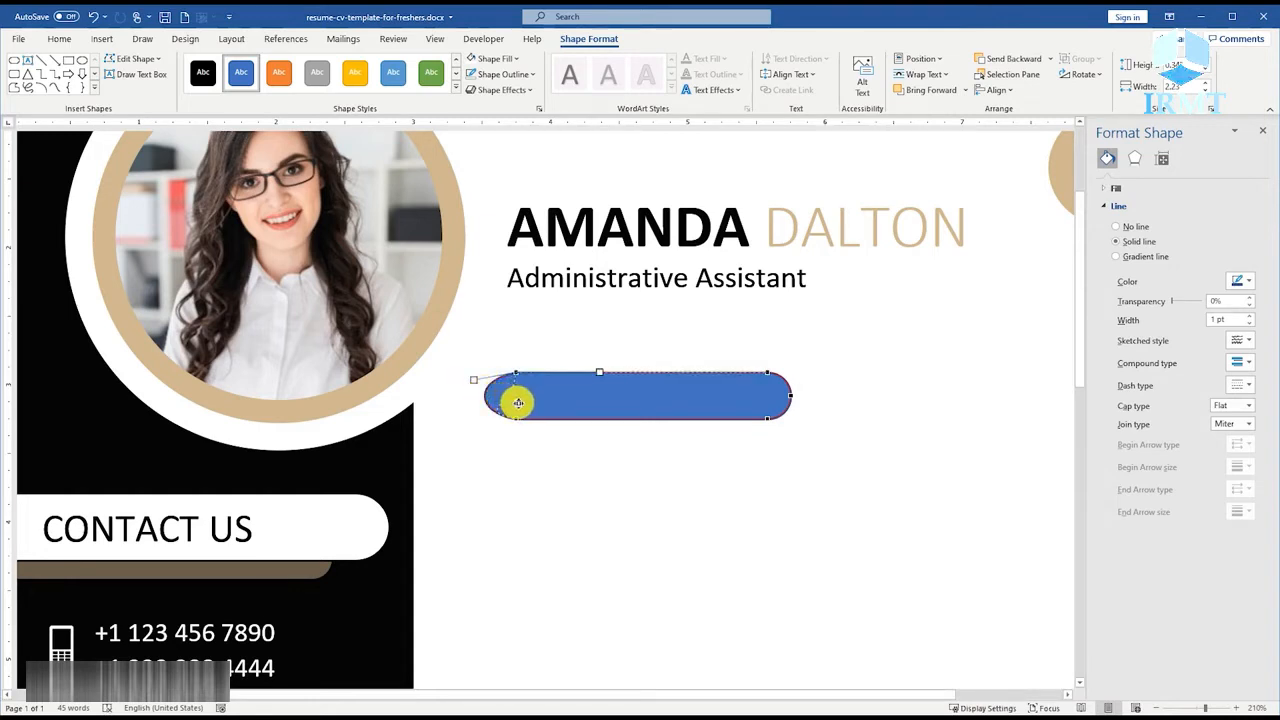
left_click_drag(518, 402, 516, 372)
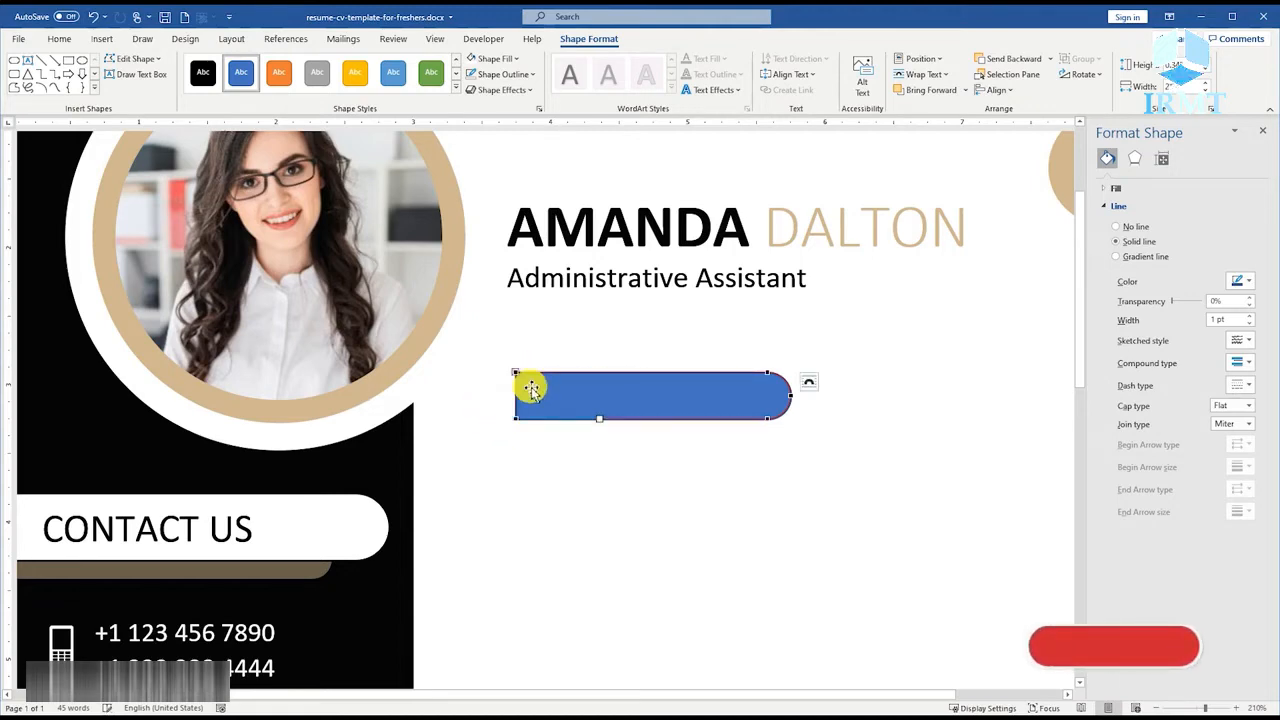
left_click(562, 450)
scroll(625, 480, "down", 2)
scroll(614, 452, "down", 1)
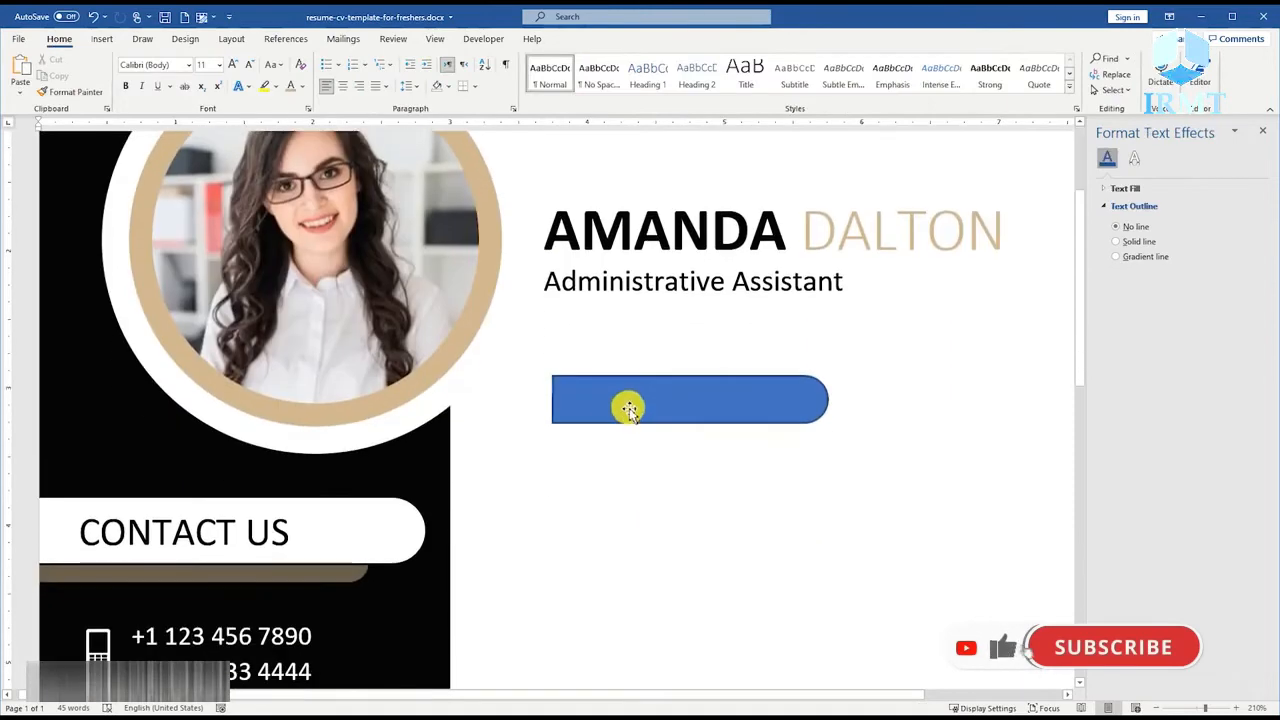
Remove the bar's outline and fill it with the recently used tan colour.
left_click(629, 406)
right_click(629, 406)
left_click(705, 436)
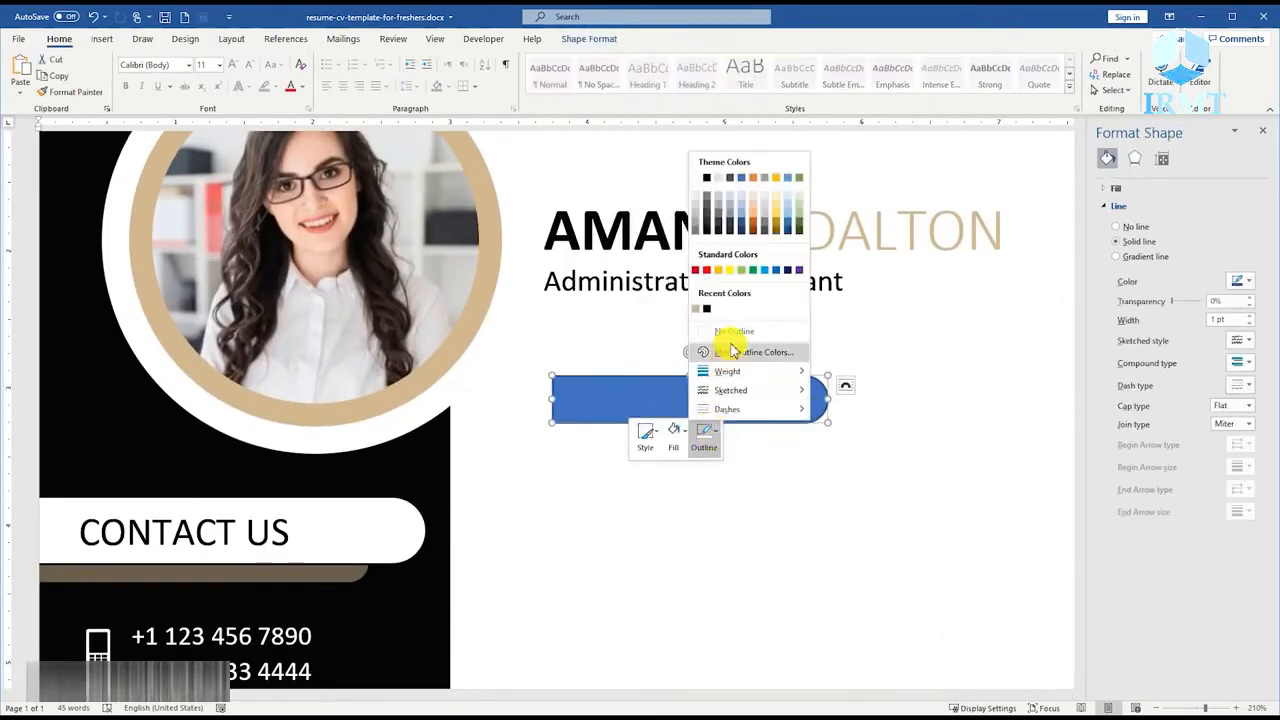
left_click(728, 332)
left_click(674, 436)
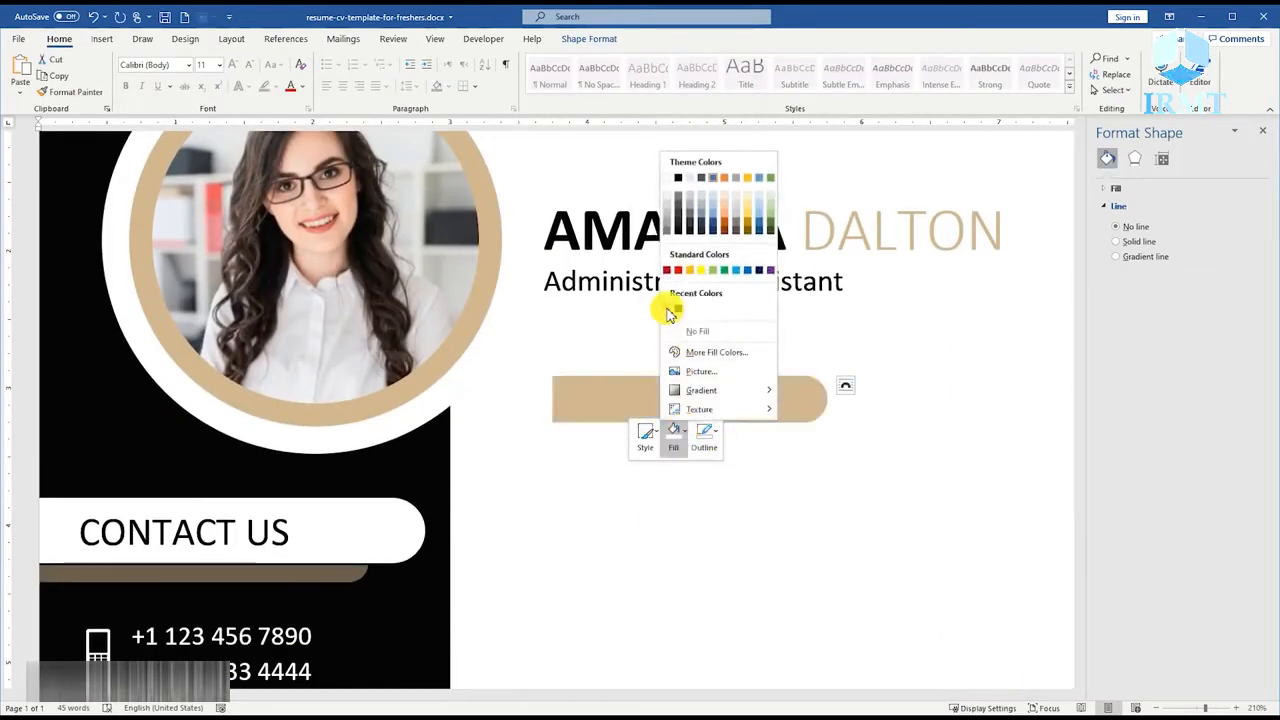
left_click(667, 309)
left_click(588, 40)
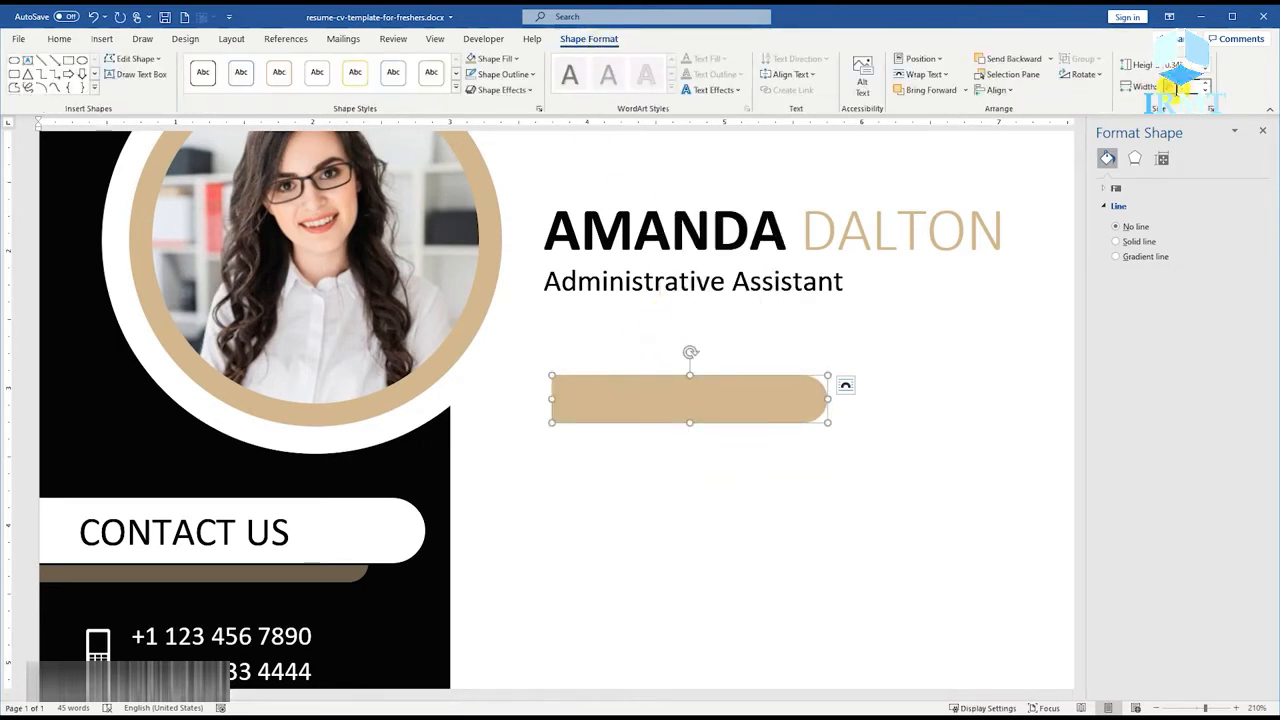
Set the tan bar's width to 1.92" and add the text "About Me" inside it.
key("Return")
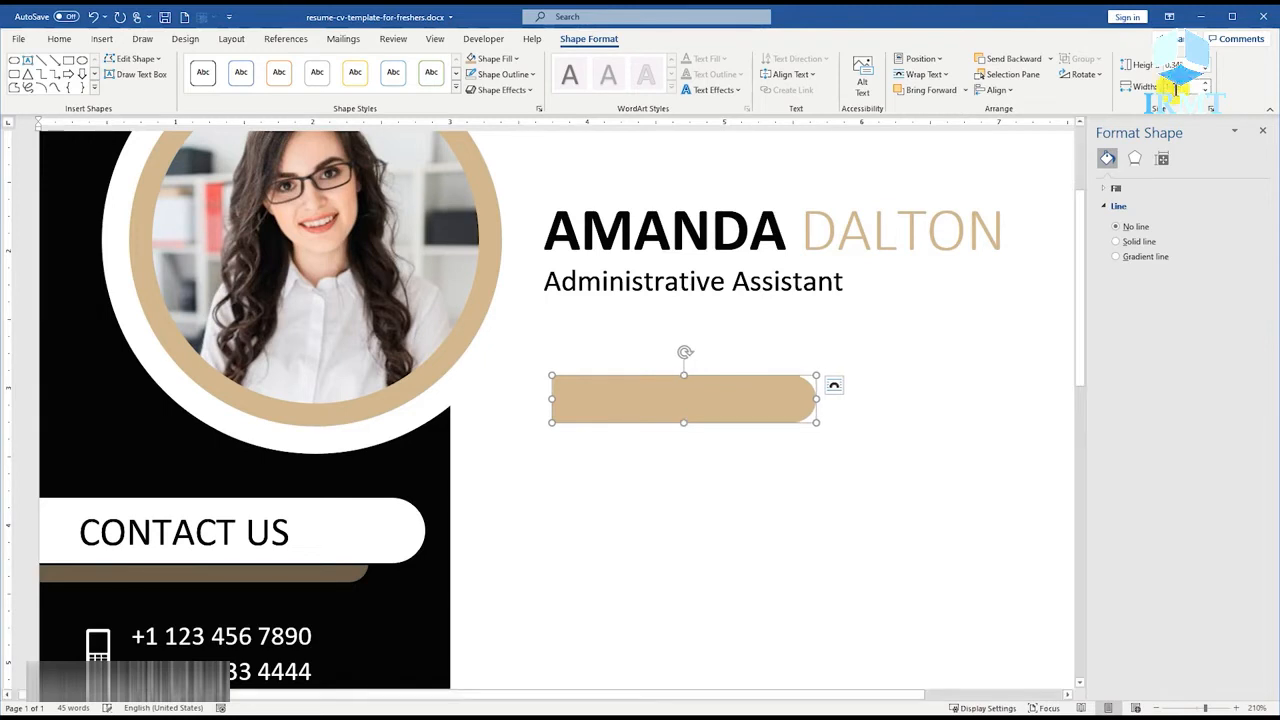
key("ctrl")
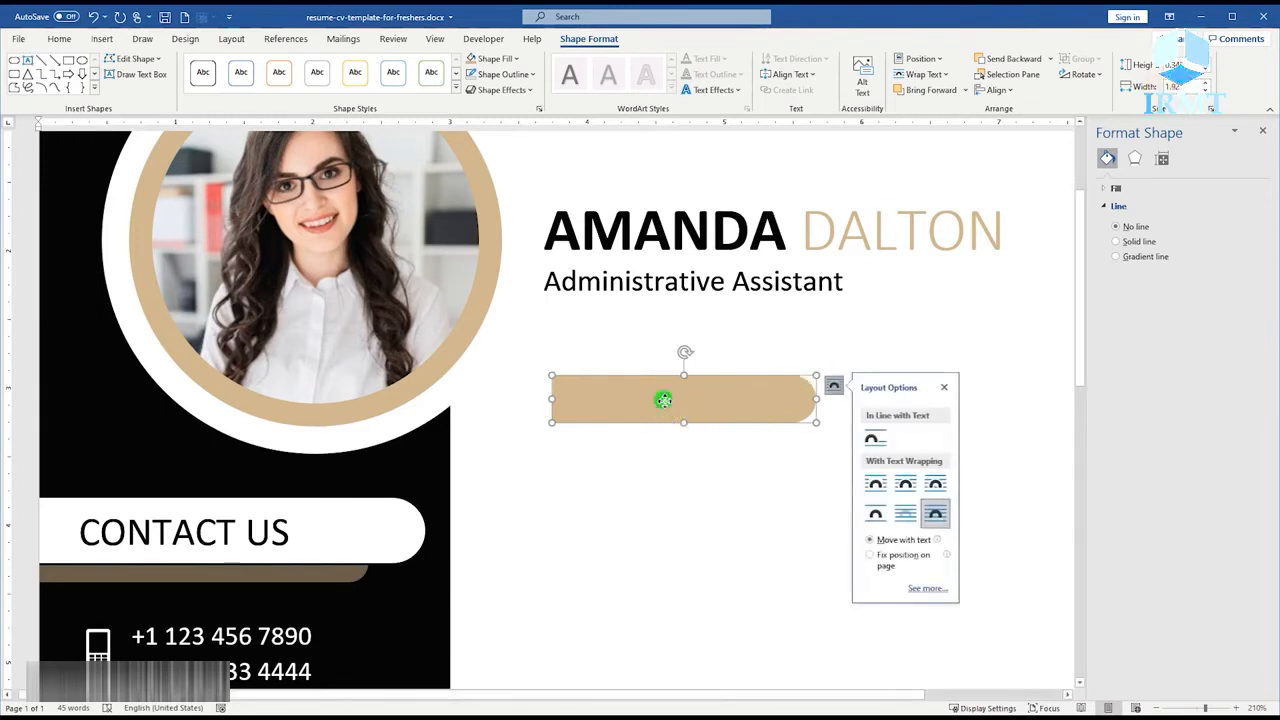
right_click(663, 400)
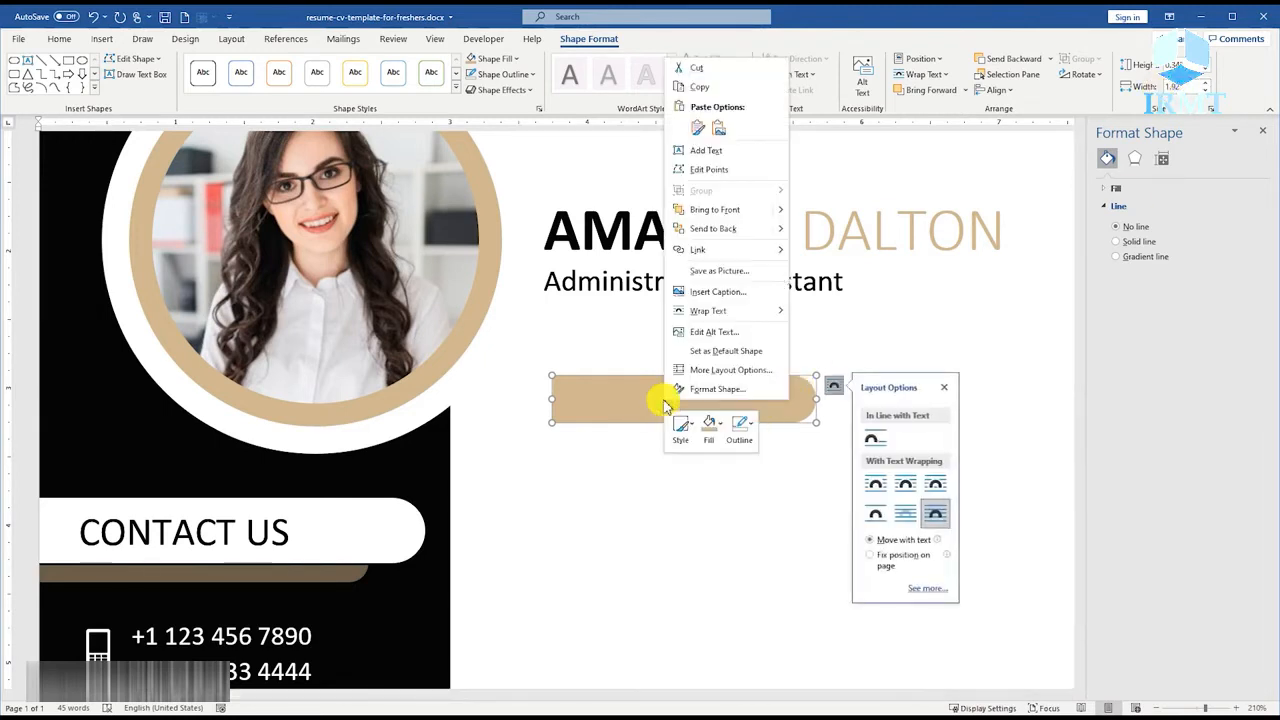
left_click(727, 155)
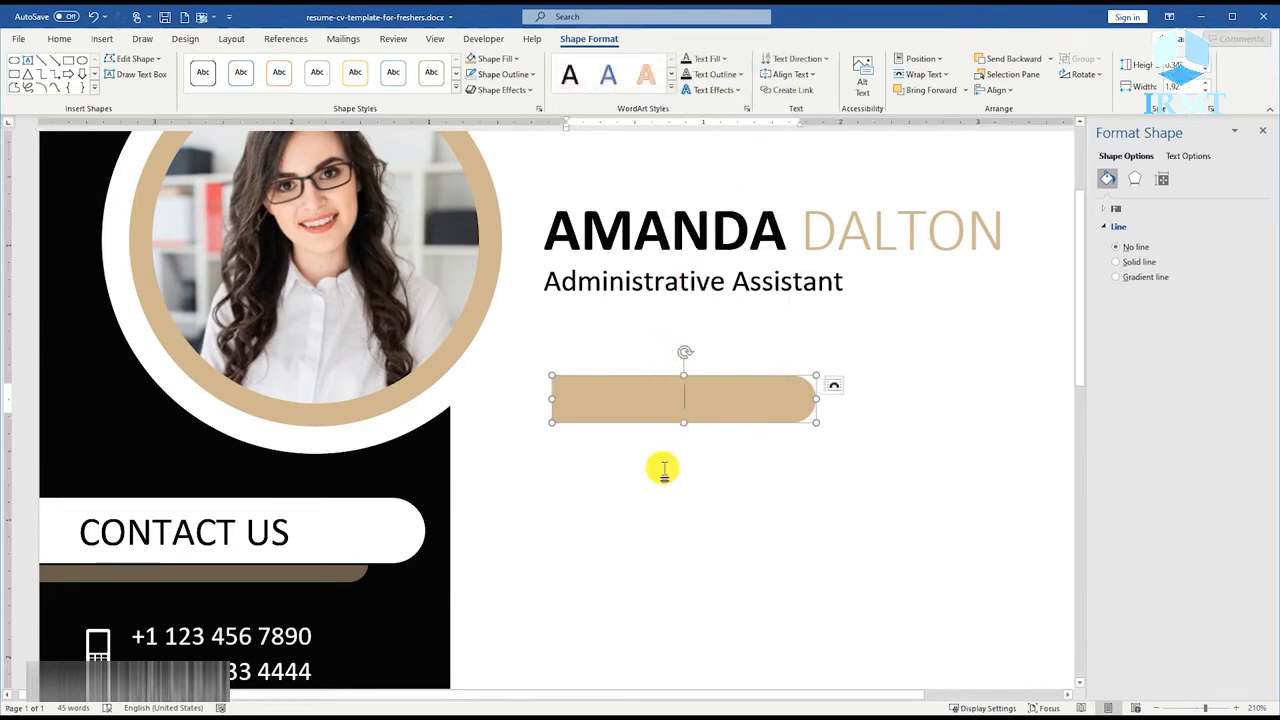
type("About Me")
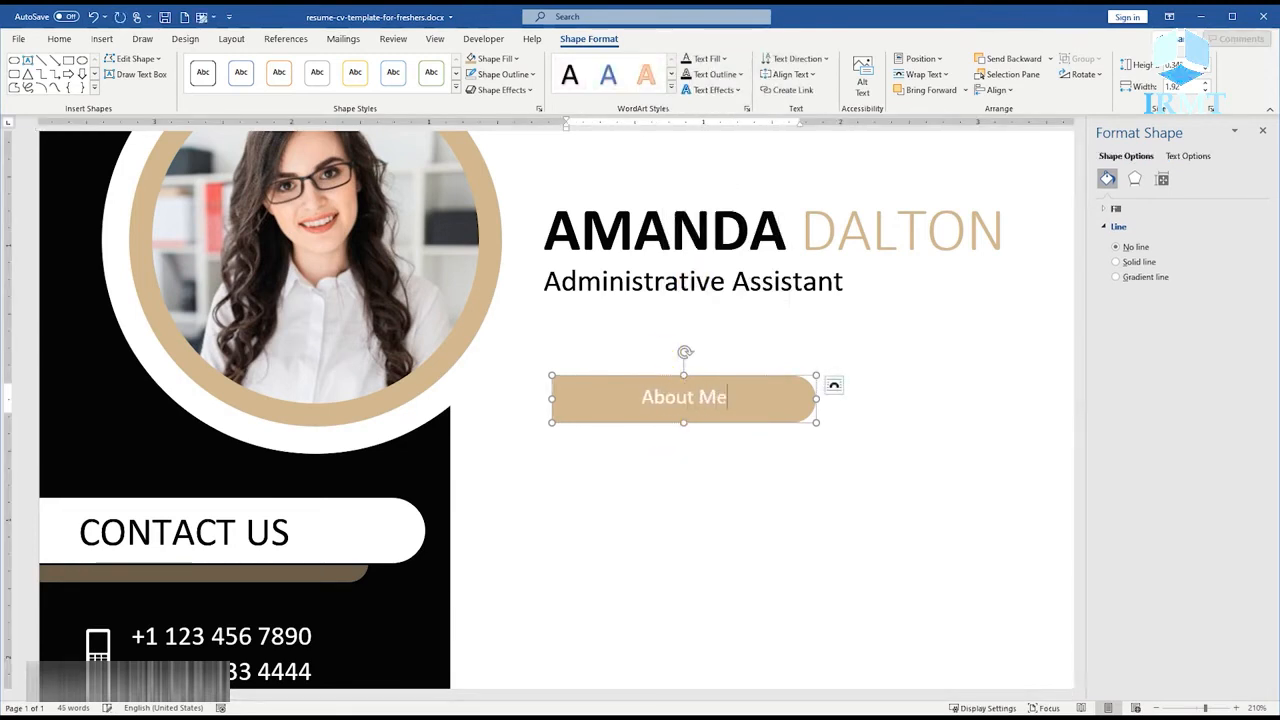
Format the "About Me" text at size 18 in black.
key("ctrl+a")
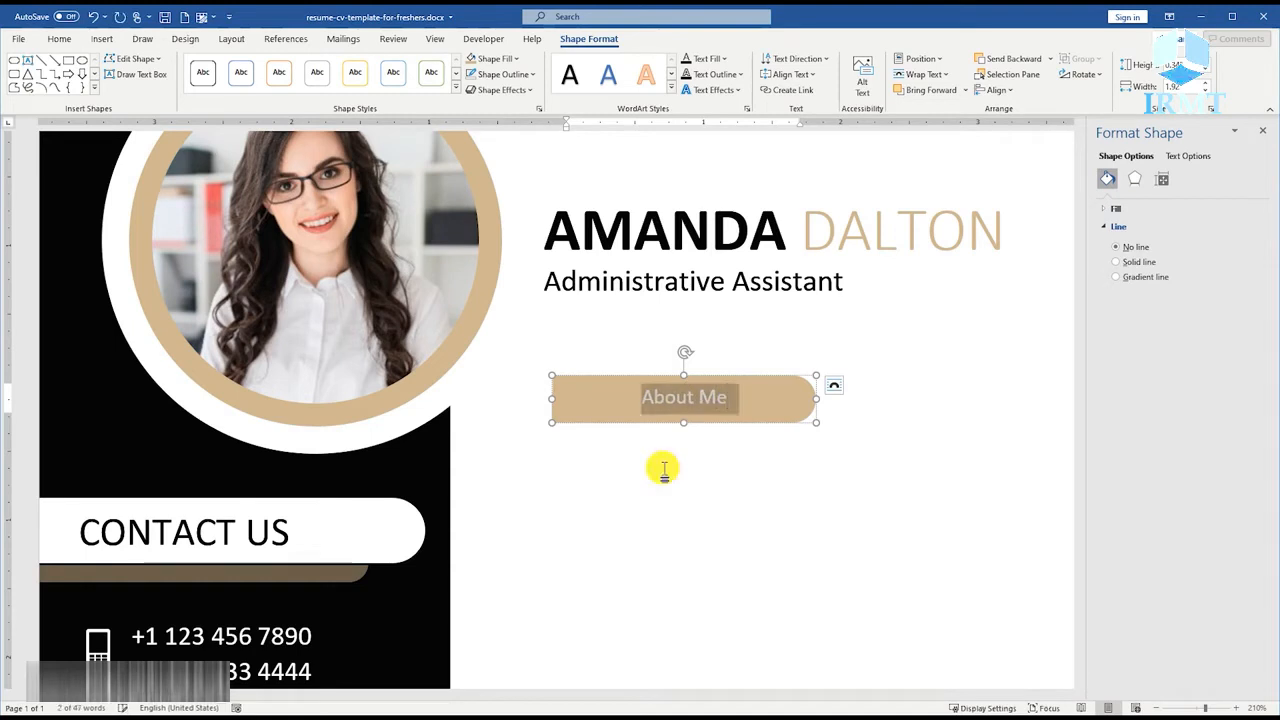
left_click(59, 38)
left_click(208, 66)
type("18")
key("Return")
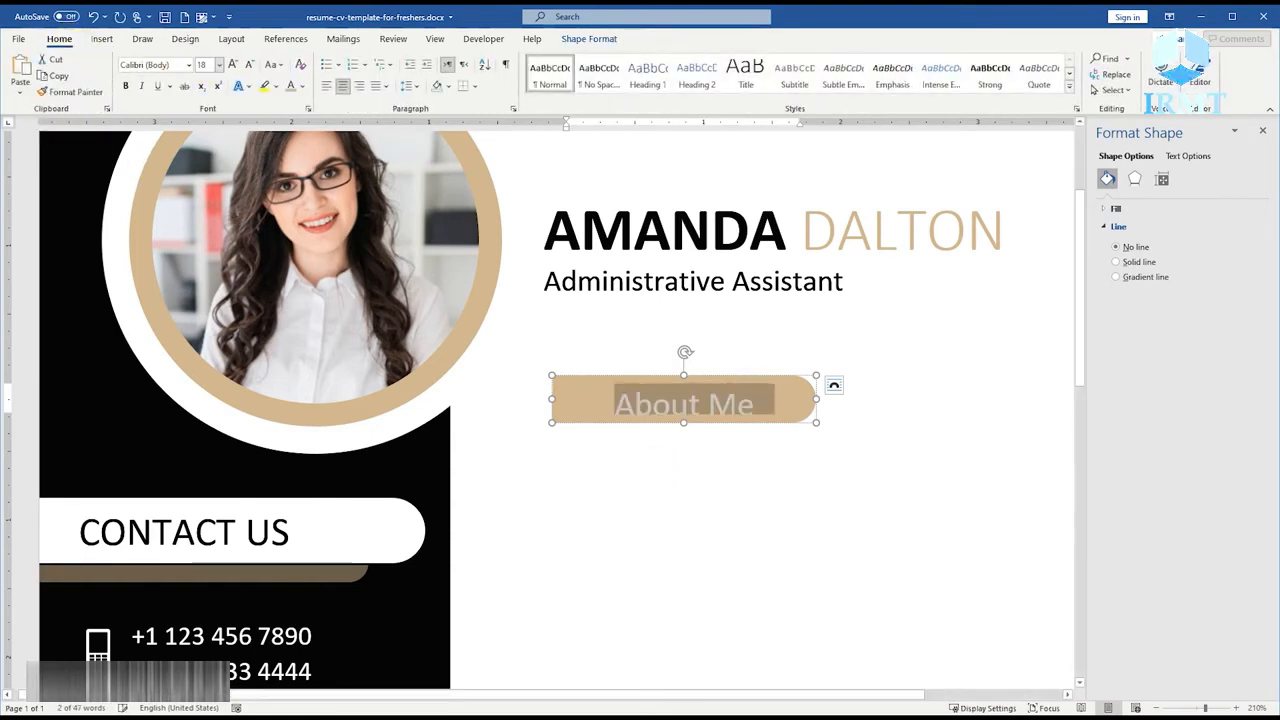
left_click(297, 88)
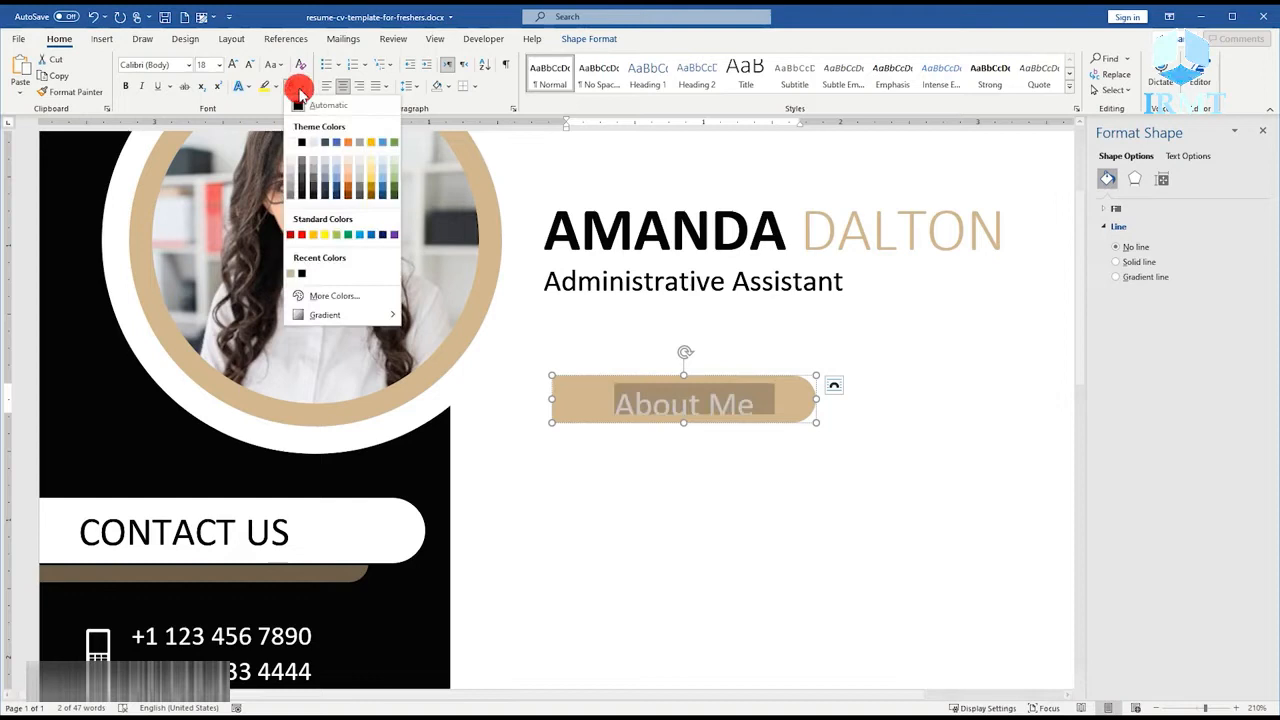
left_click(299, 262)
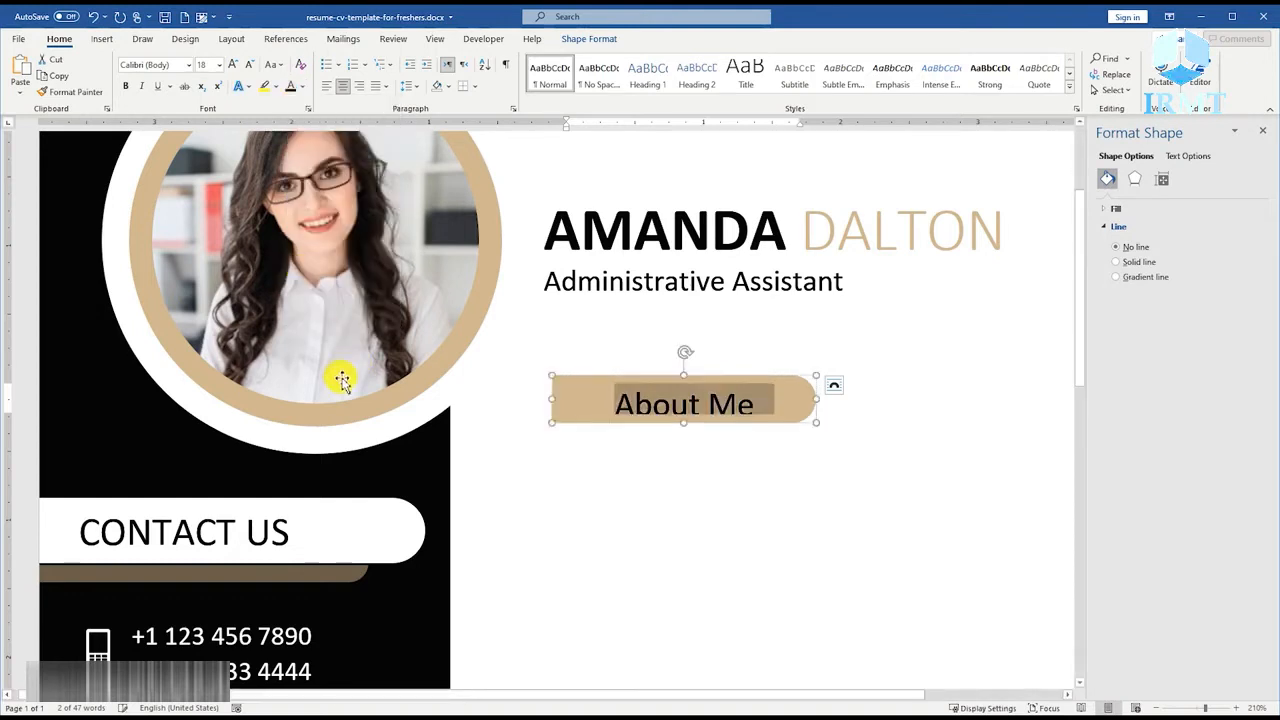
Reduce the left, right, top and bottom text margins of the "About Me" bar to 0".
left_click(700, 378)
left_click(1162, 178)
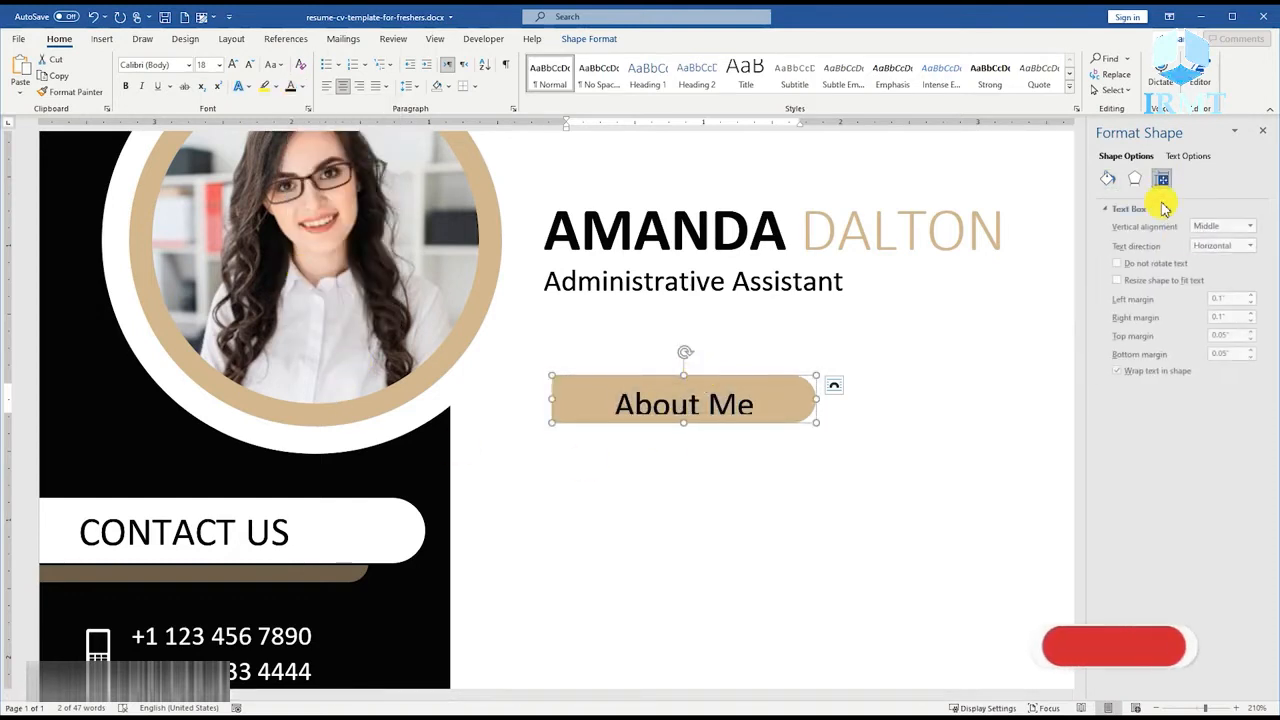
left_click(1249, 302)
left_click(1249, 320)
left_click(1249, 339)
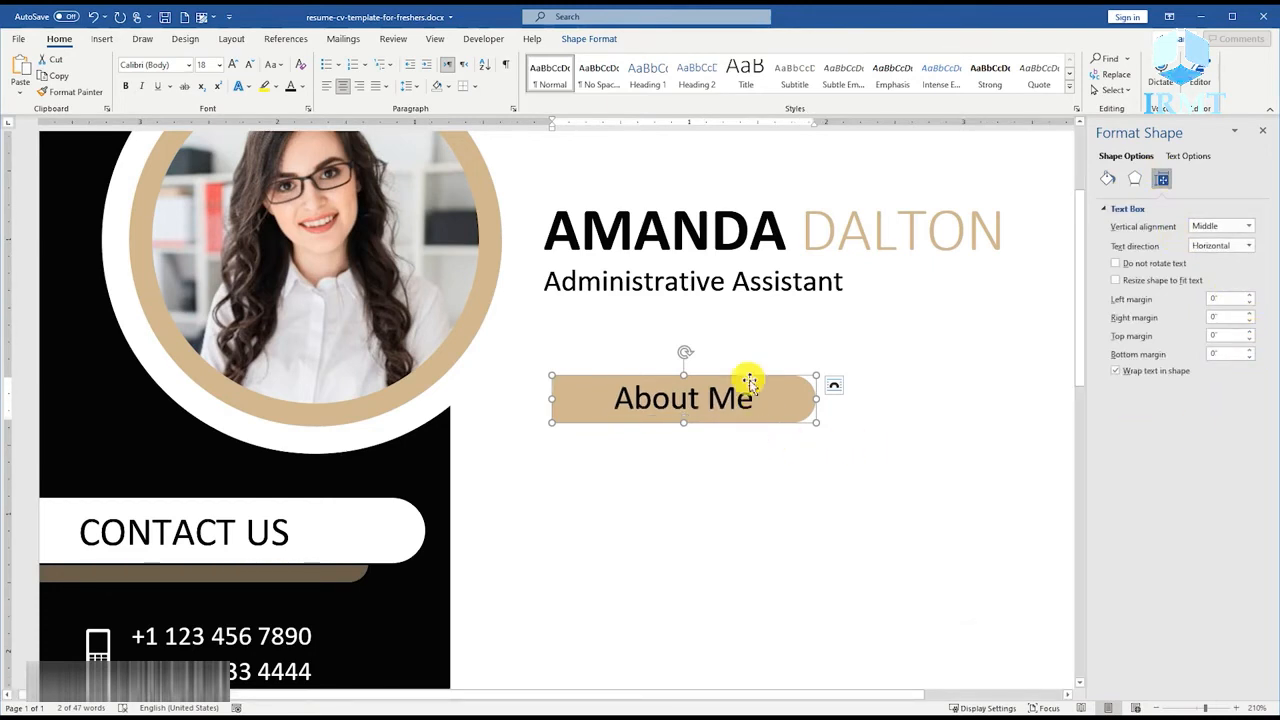
Left-align the "About Me" text and set the bar's left margin to 0.15".
left_click(737, 398)
left_click(326, 86)
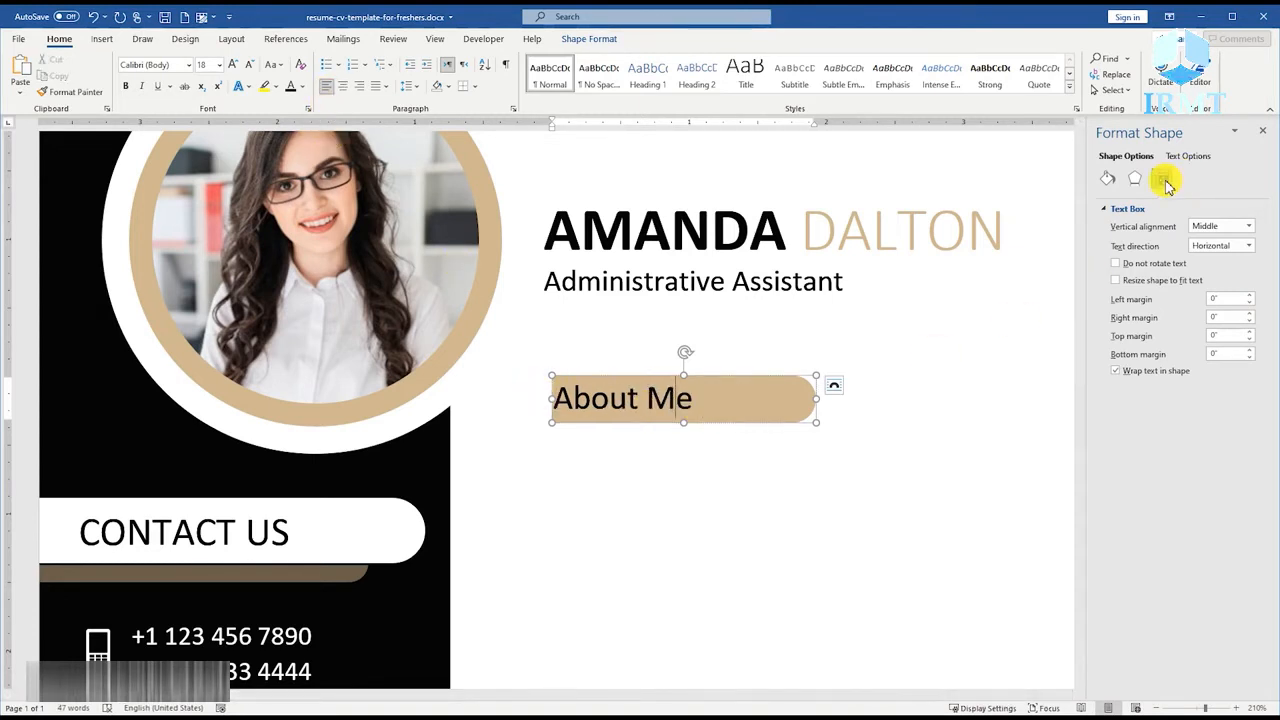
right_click(752, 380)
left_click(800, 366)
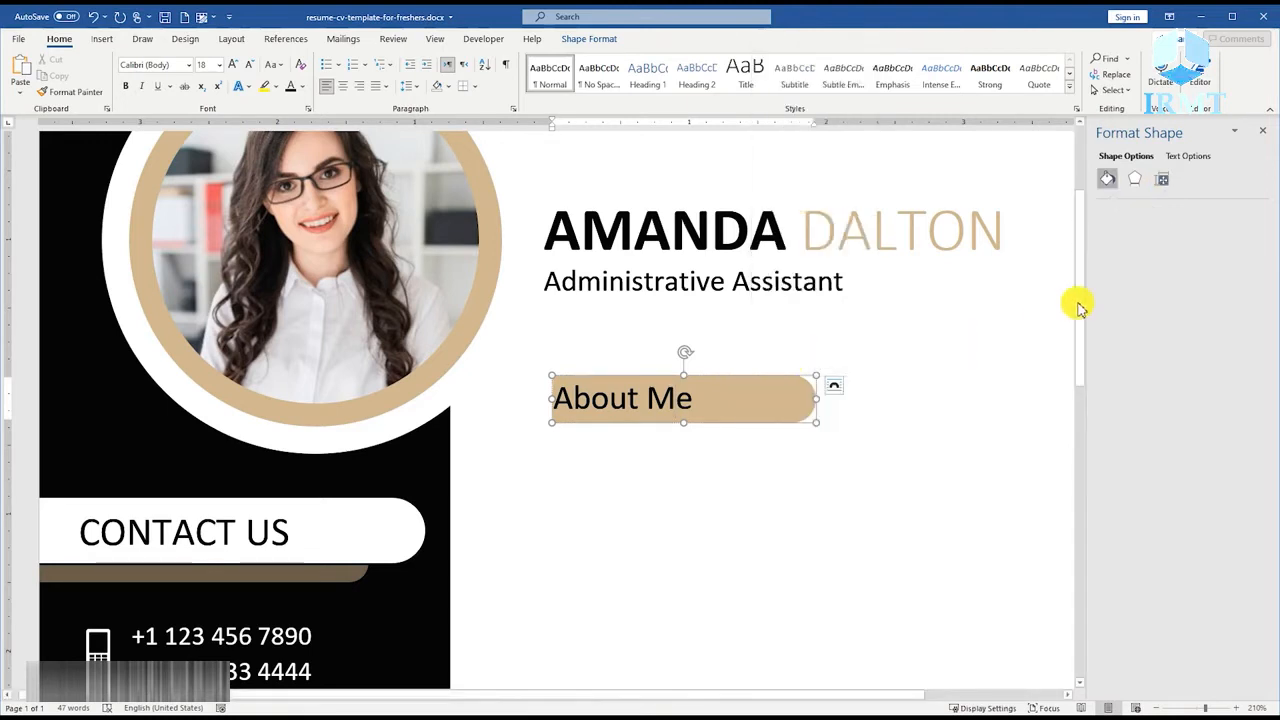
left_click(1162, 180)
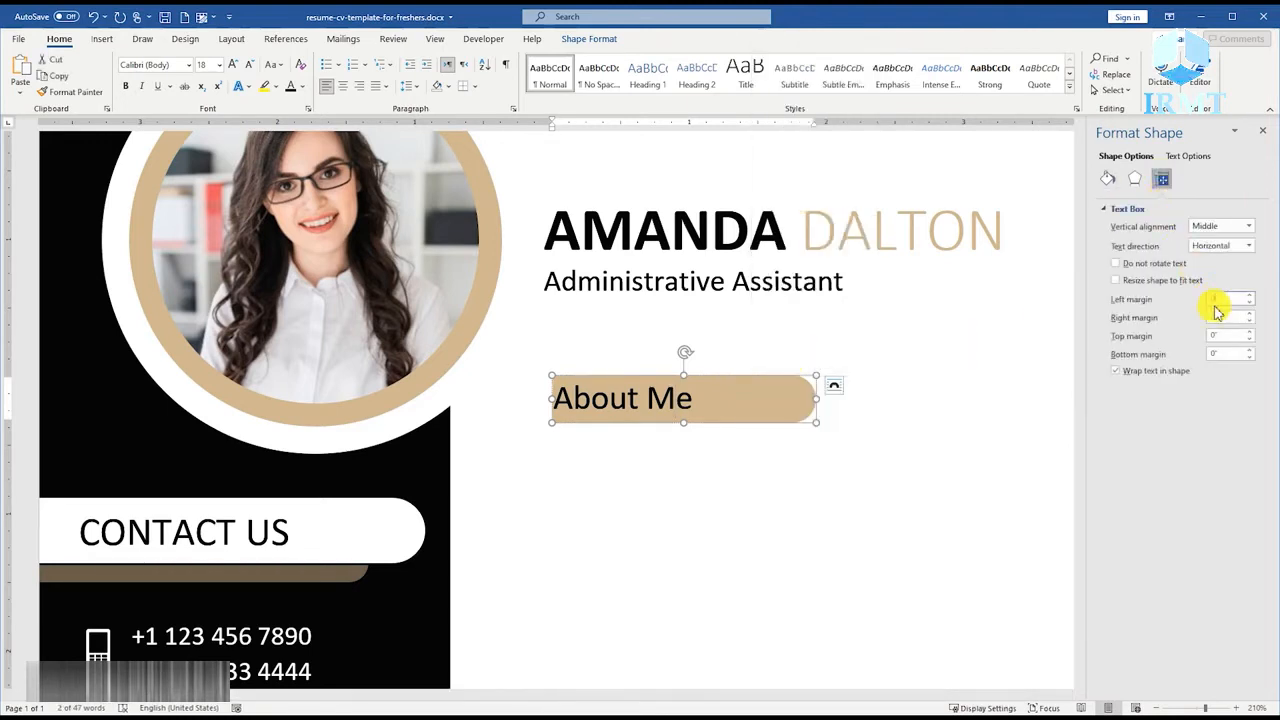
type(".15")
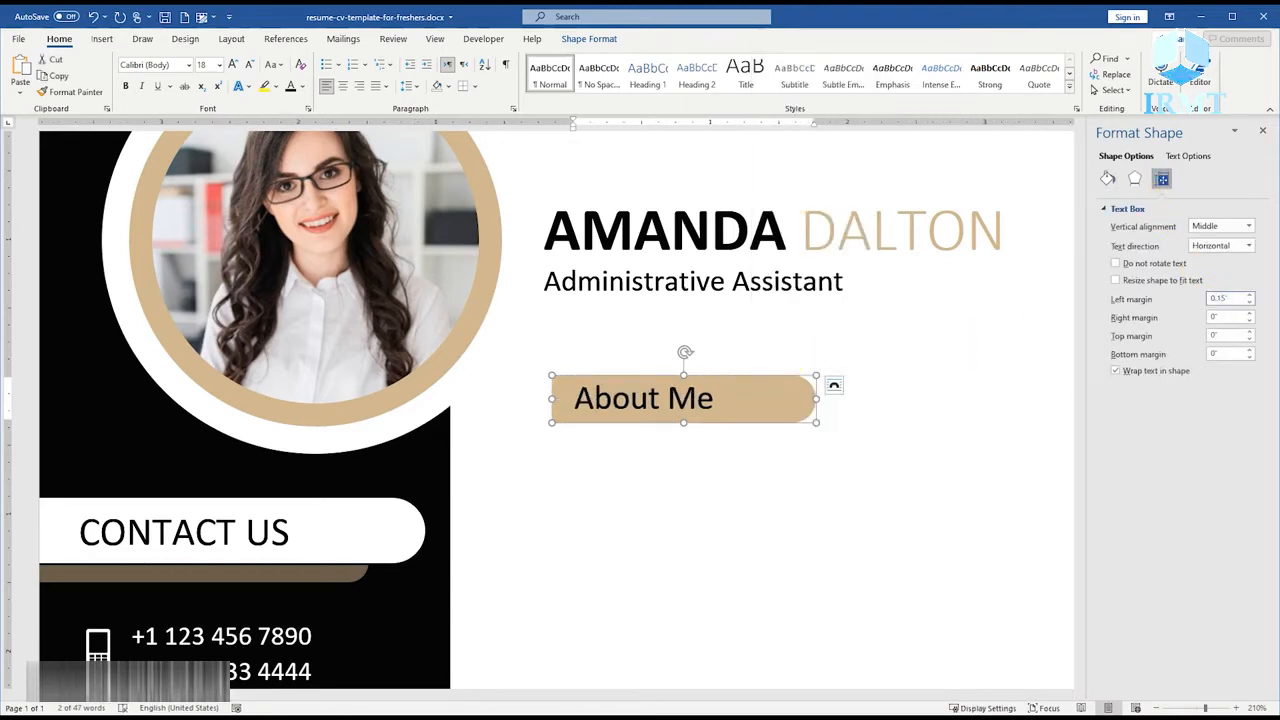
left_click(660, 467)
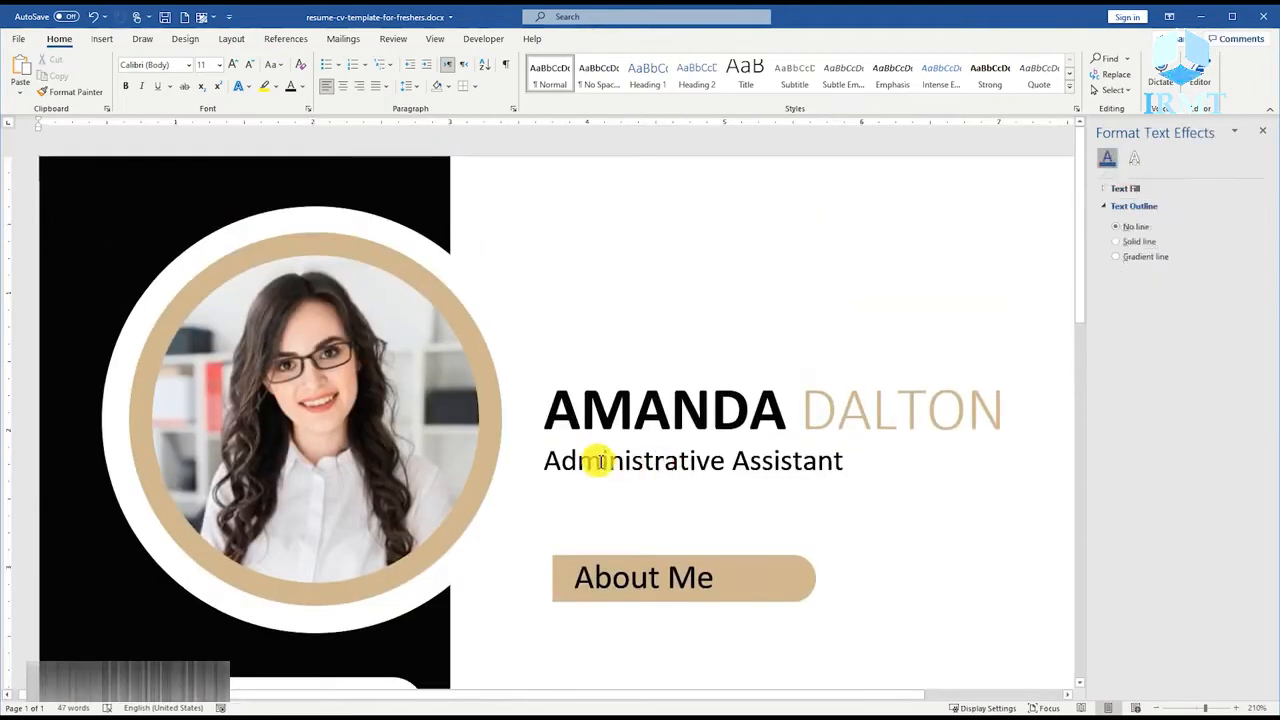
Nudge the "About Me" bar slightly left and up to line up with the job title above it.
scroll(598, 460, "down", 11)
left_click(595, 338)
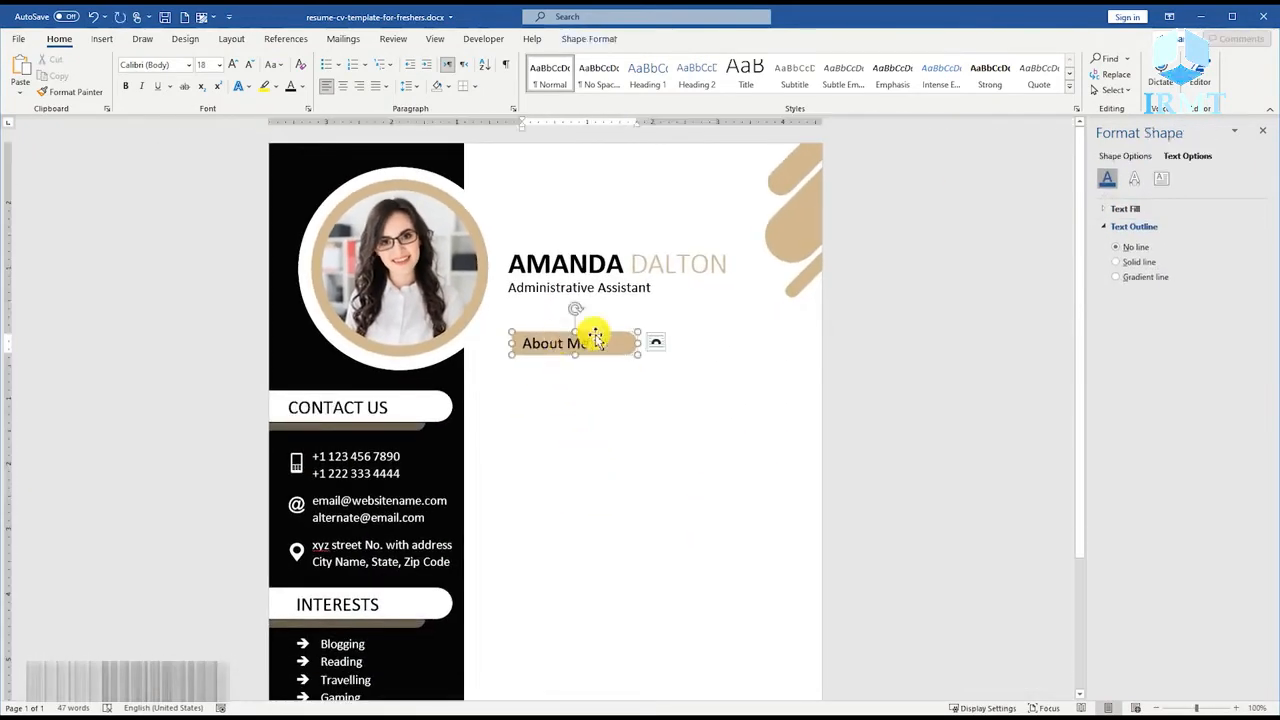
key("Left")
key("Left")
key("Left")
key("Up")
key("Up")
key("Up")
key("Up")
key("Up")
left_click(563, 420)
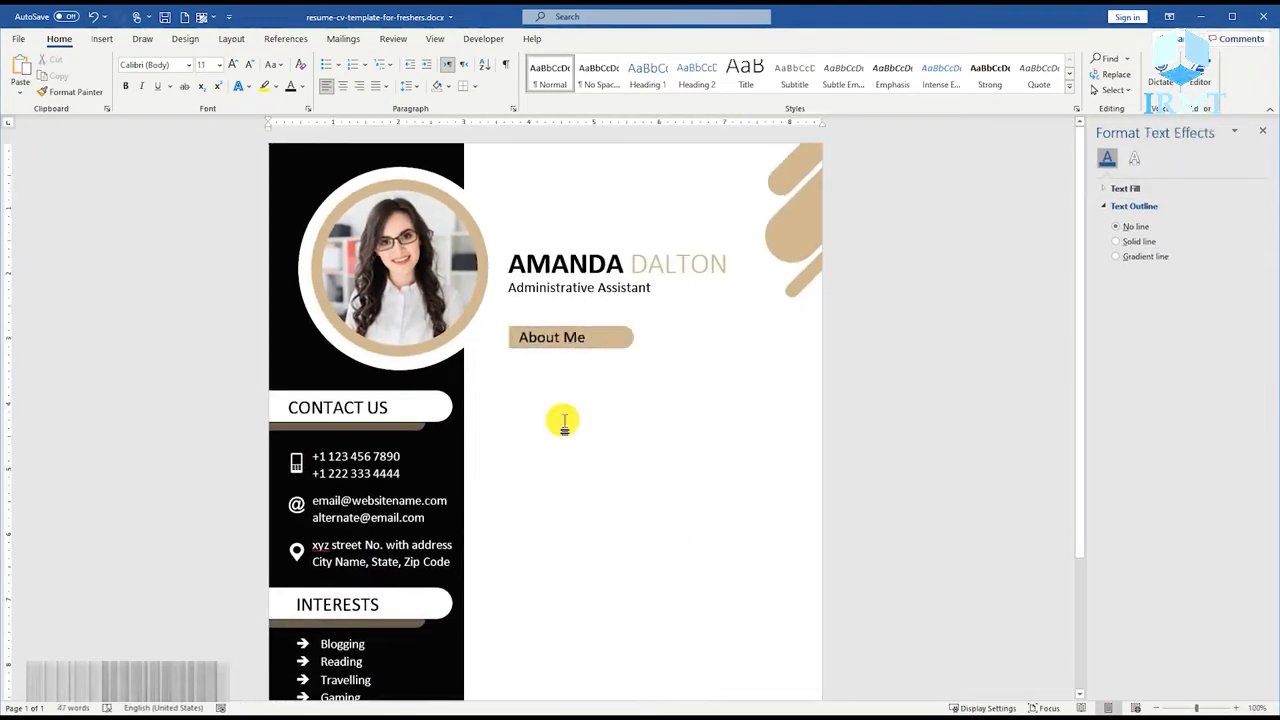
Draw a text box about 4.42" wide directly below the "About Me" bar.
left_click(102, 39)
left_click(187, 80)
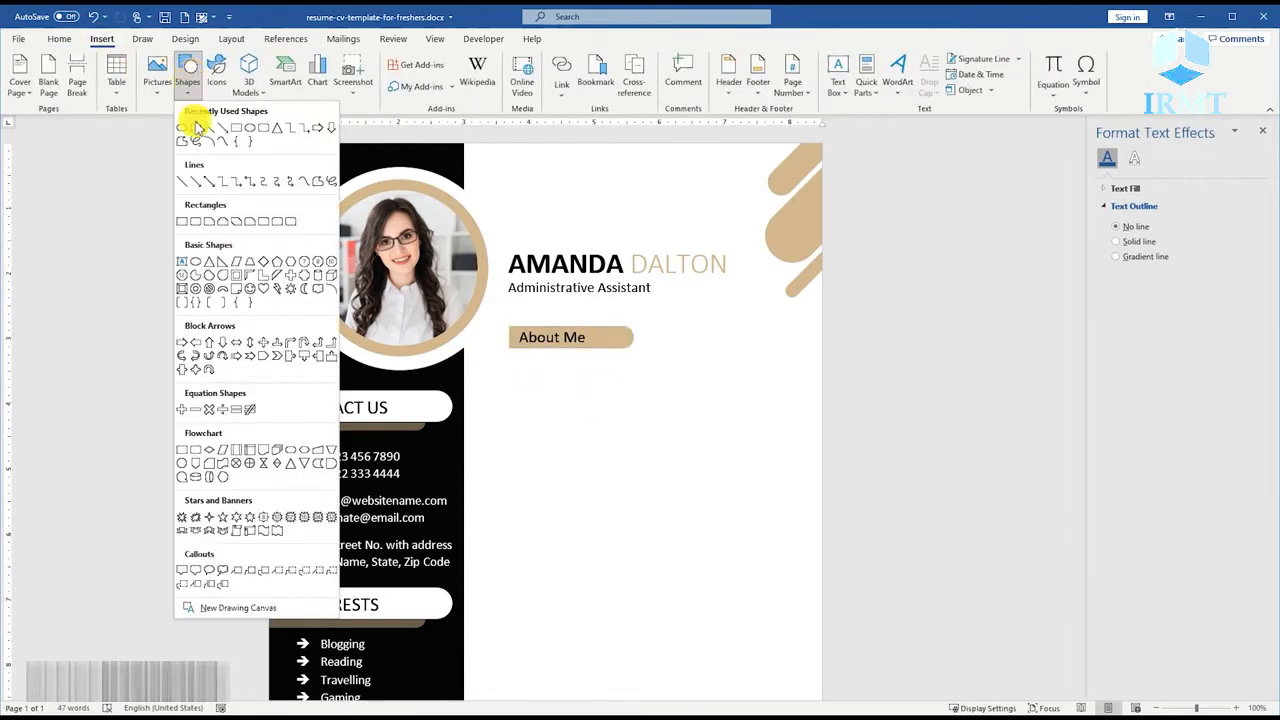
left_click(190, 132)
scroll(505, 370, "up", 3, "ctrl")
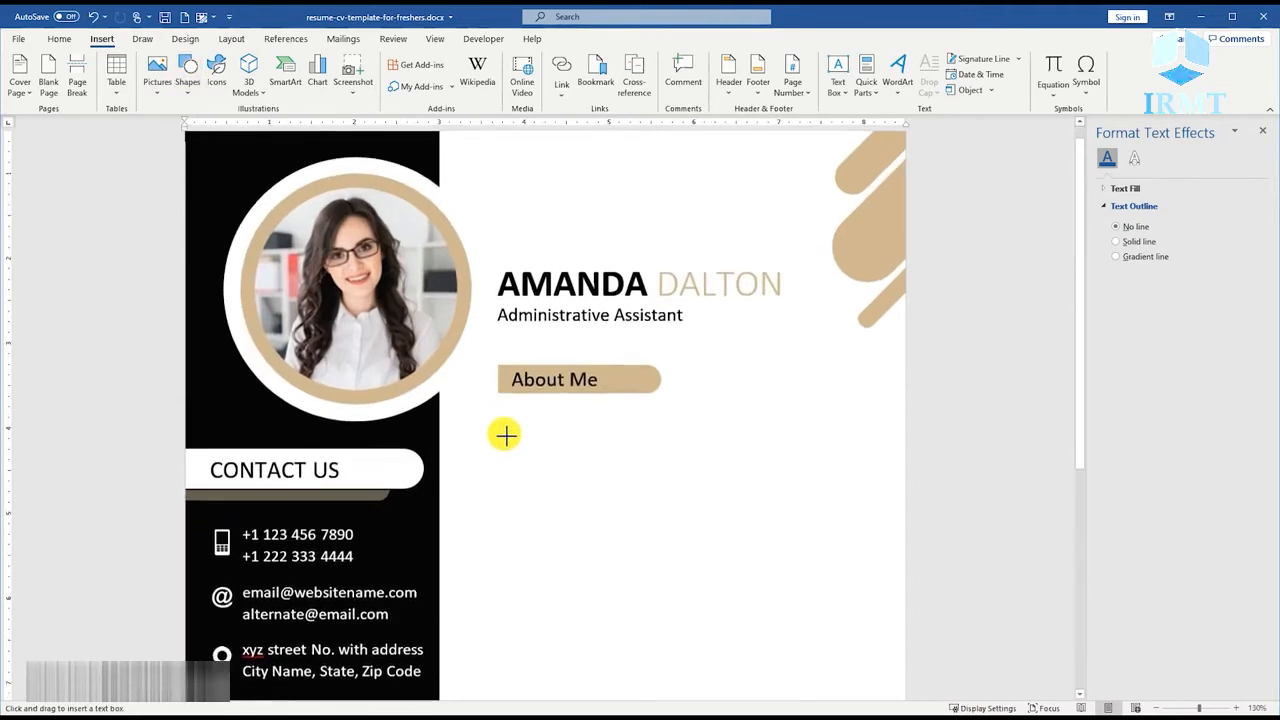
left_click_drag(499, 372, 874, 521)
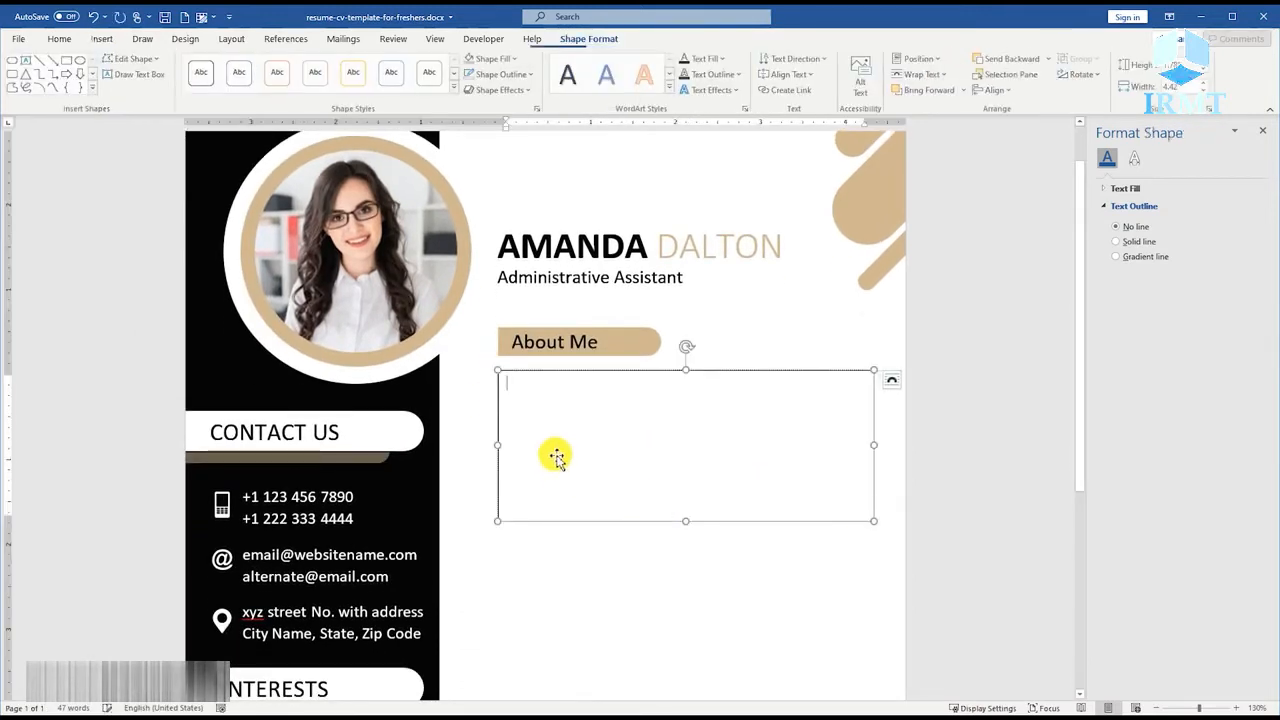
Enter "Lorem" in the new text box and set its font size to 10.
type("Lorem")
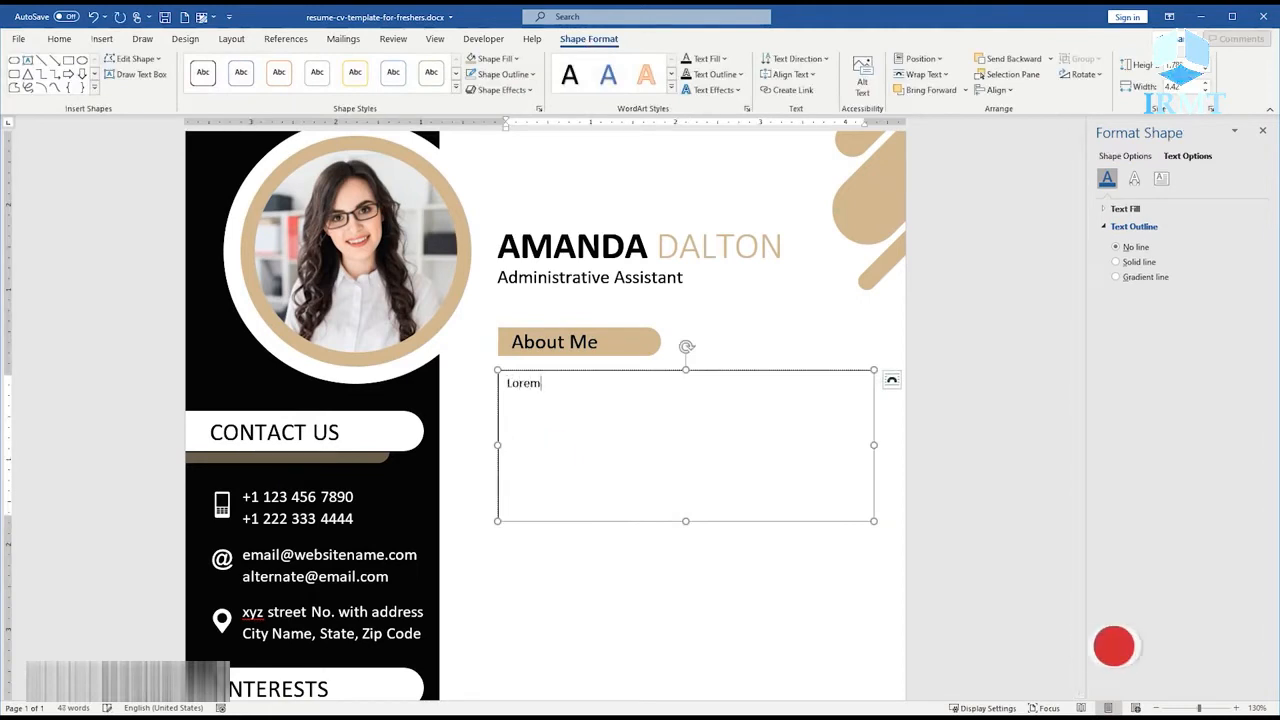
key("ctrl+a")
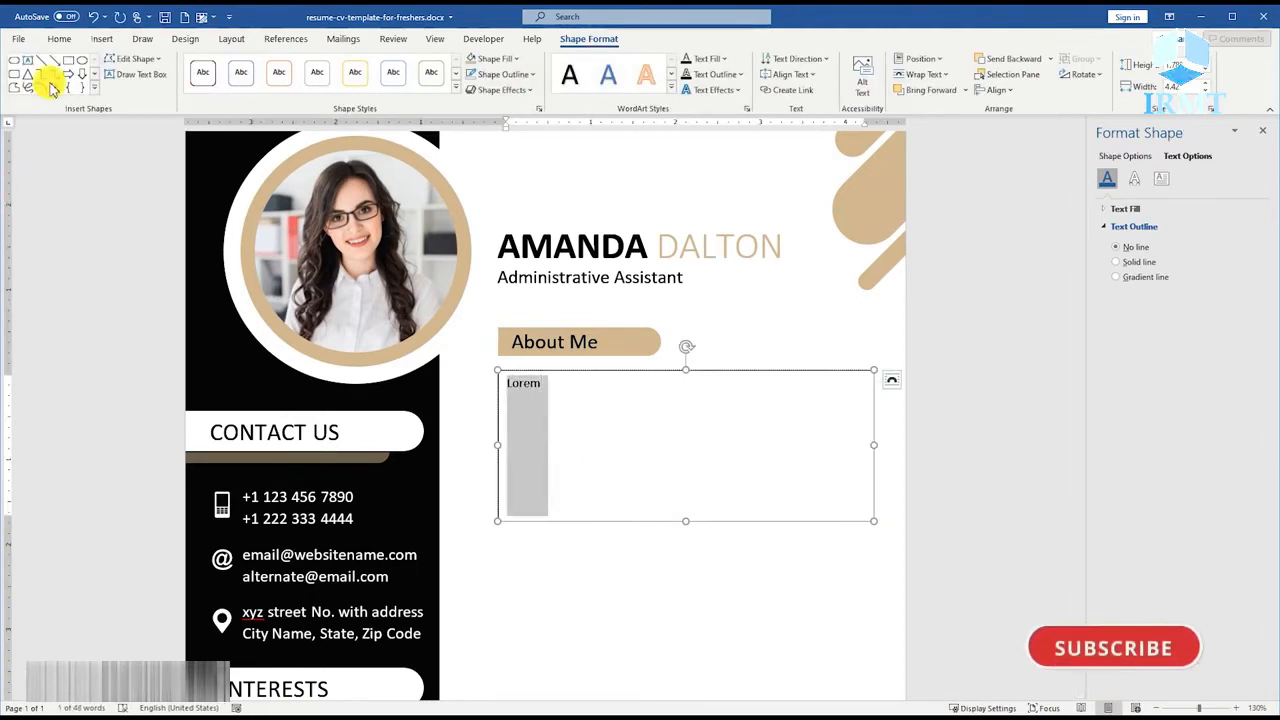
left_click(59, 42)
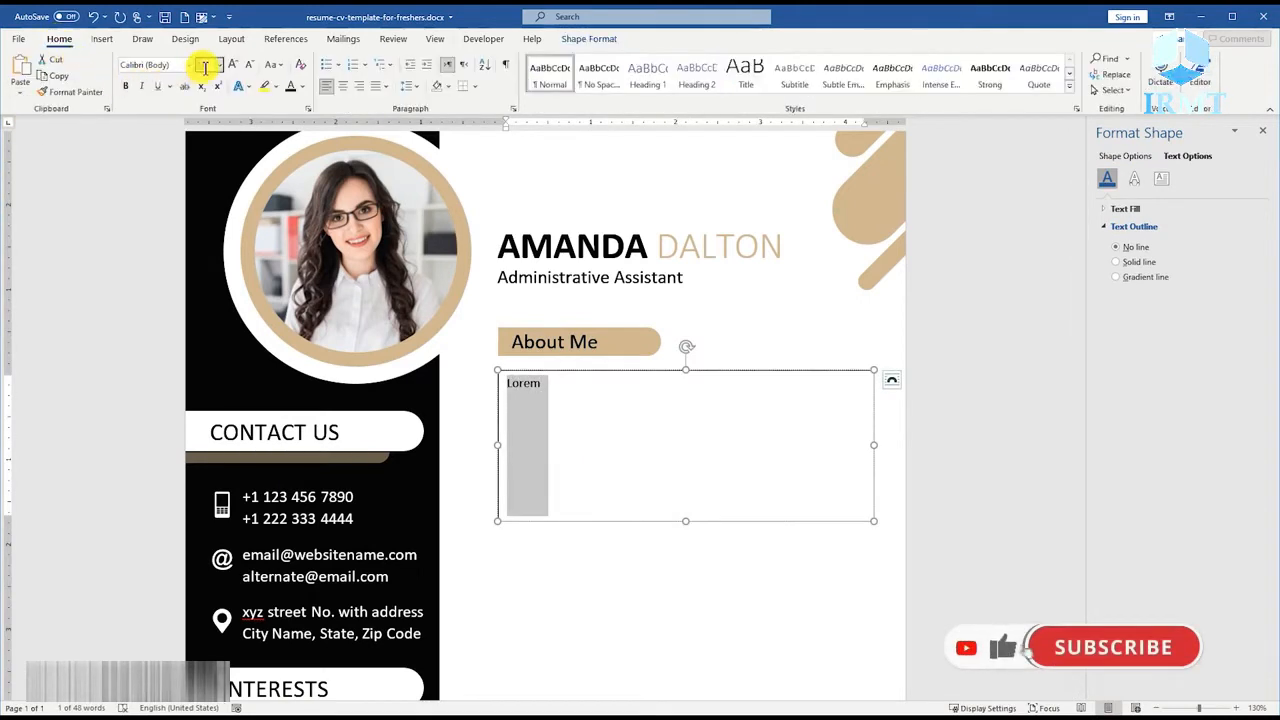
type("10")
key("Return")
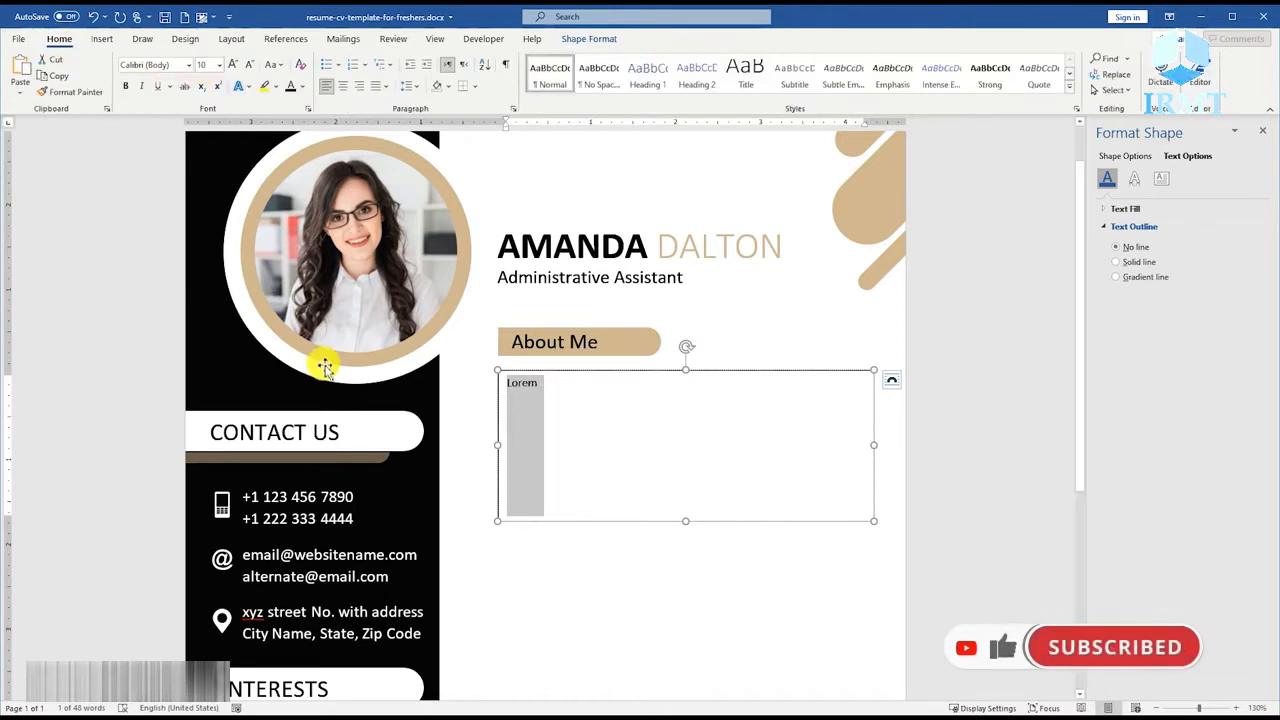
Continue the text with "ipsum" and paste the rest of the Lorem ipsum placeholder paragraph.
left_click(549, 404)
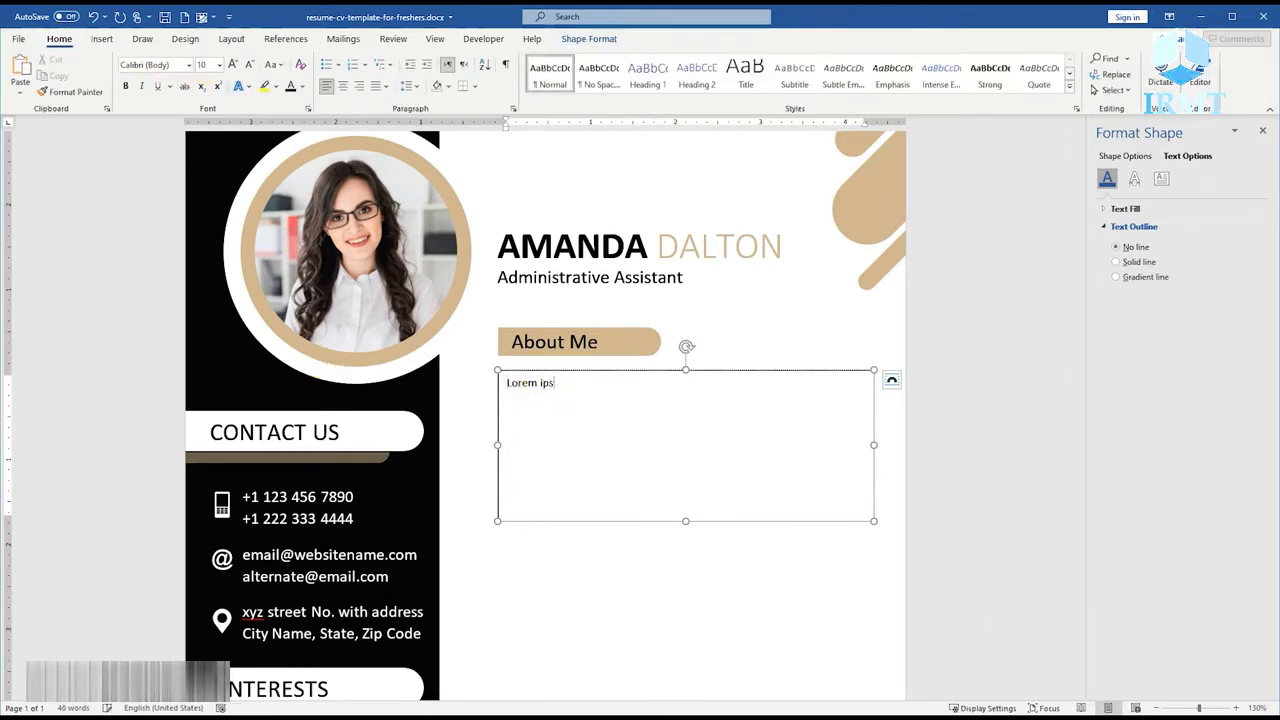
type("ipsum")
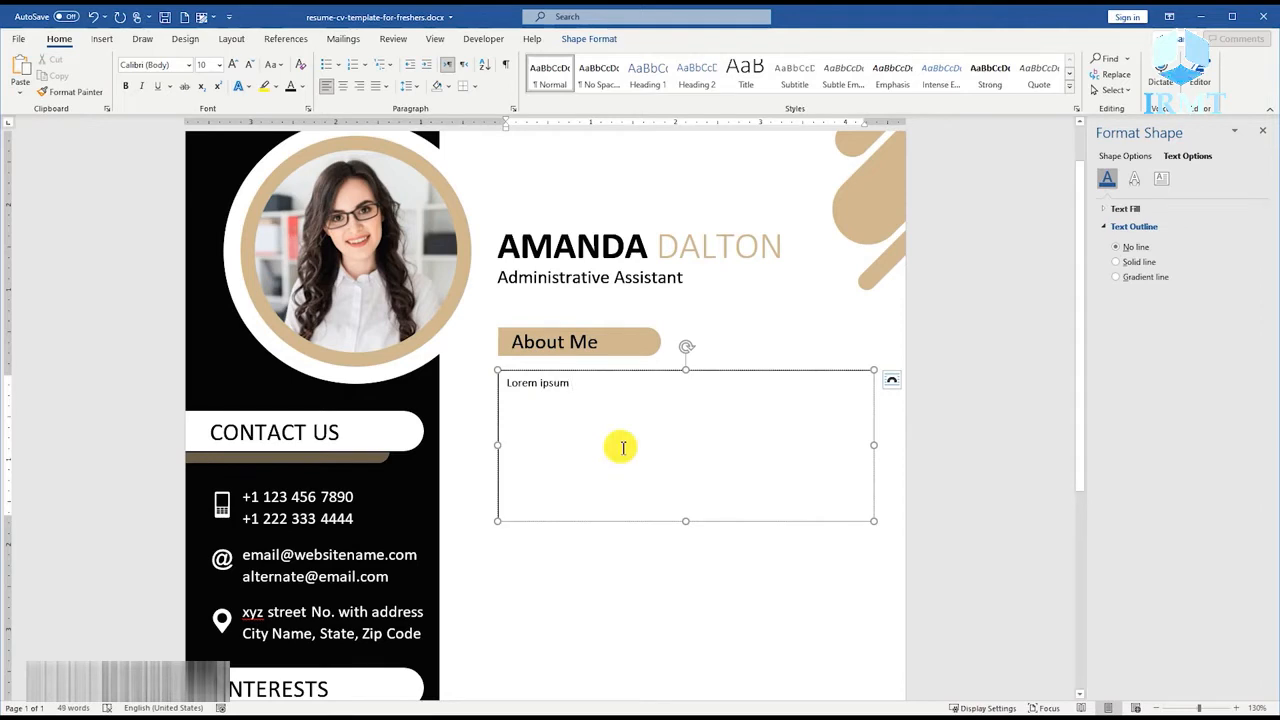
type("dolor sit amet, consectetur adipiscing elit, sed do eiusmod tempor incididunt ut labore et dolore magna aliqua. Ut enim ad minim veniam, quis nostrud exercitation ullamco laboris nisi ut aliquip ex ea commodo consequat. Duis aute irure dolor in reprehenderit in voluptate velit esse cillum dolore eu fugiat nulla pariatur. Excepteur sint occaecat cupidatat non proident. Lorem ipsum dolor sit amet, consectetur adipiscing elit, sed do eiusmod tempor incididunt ut labore et dolore magna aliqua.")
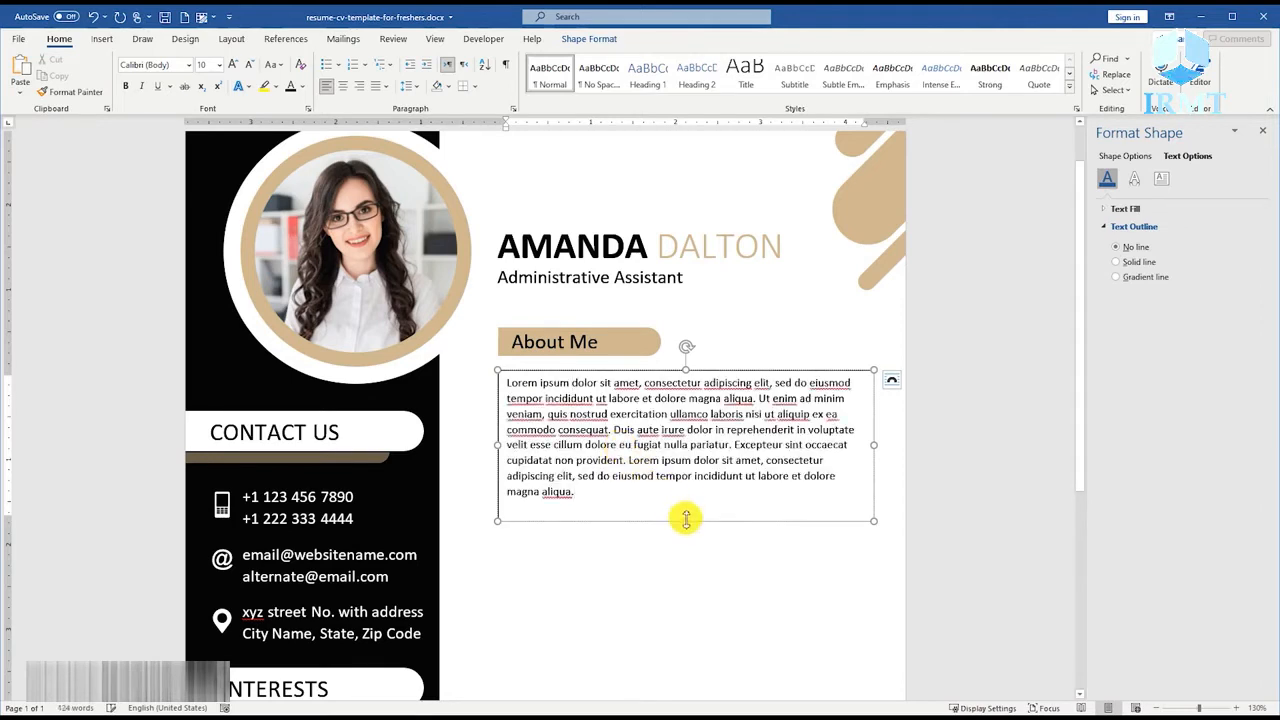
Shorten the text box to fit the placeholder paragraph and remove its outline.
left_click_drag(686, 518, 688, 506)
right_click(666, 506)
left_click(710, 530)
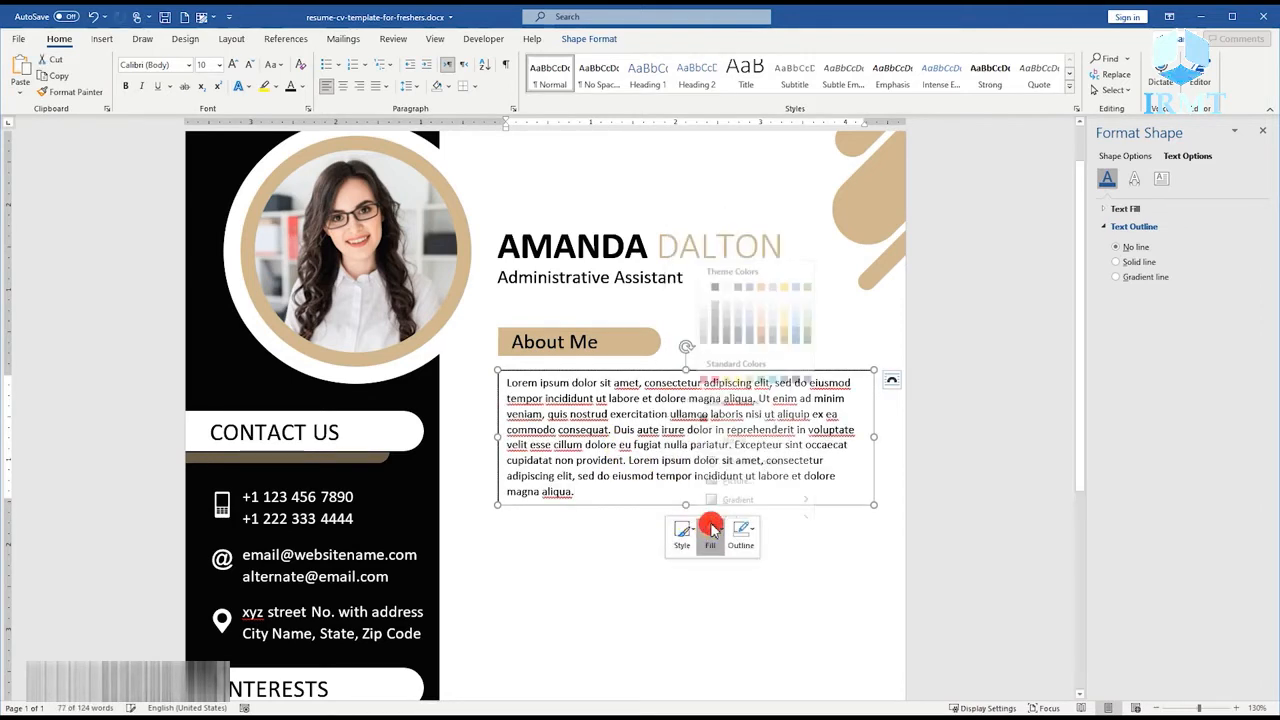
left_click(741, 530)
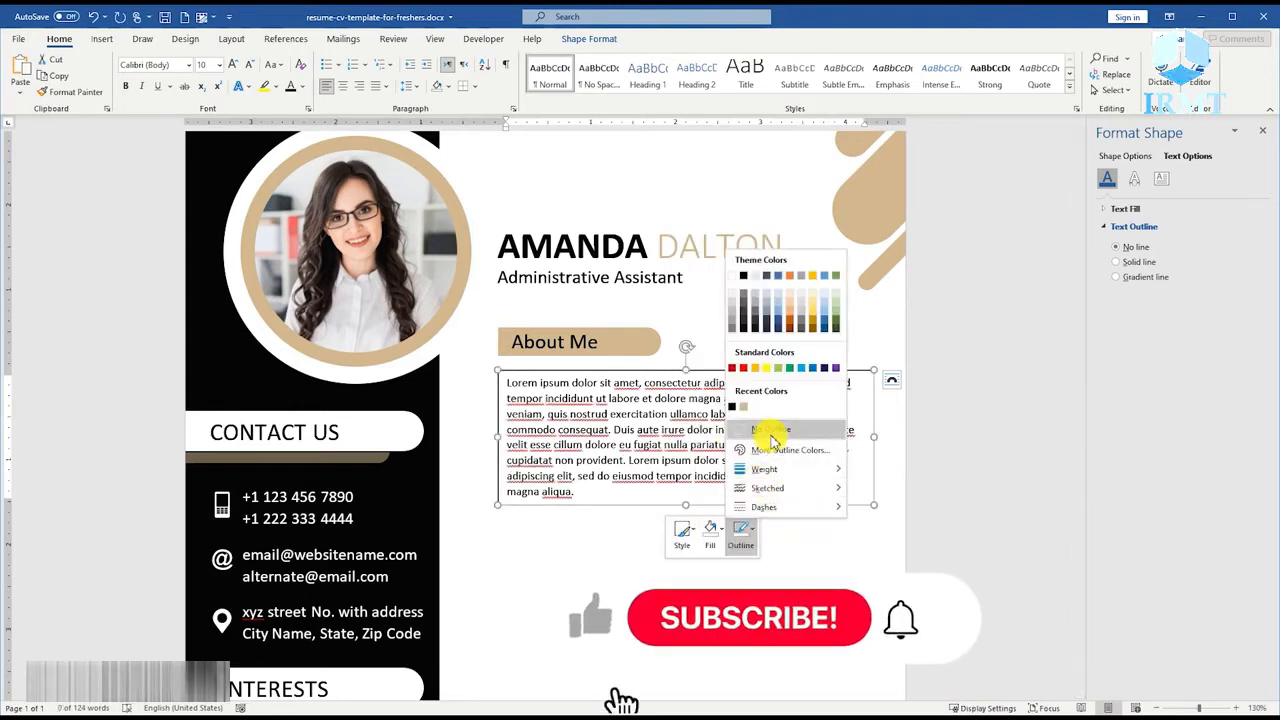
left_click(770, 432)
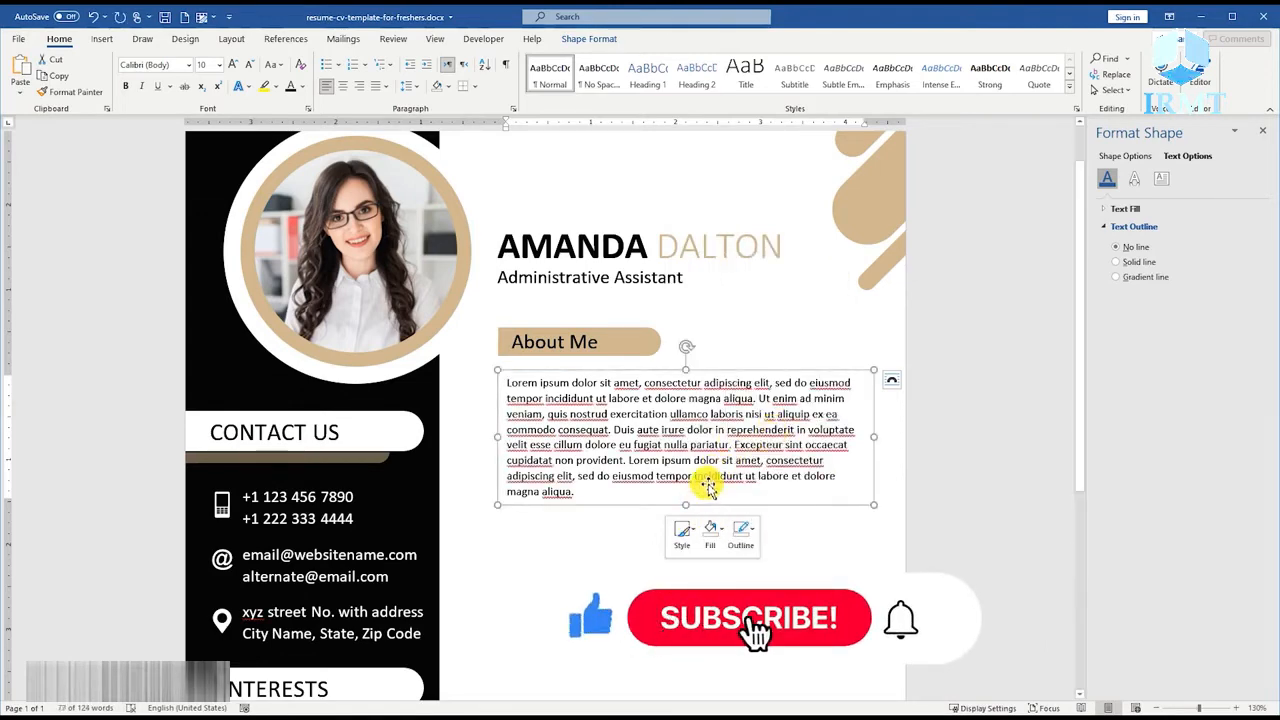
Set the left, right, top and bottom internal margins of the About Me paragraph's text box to 0".
scroll(648, 487, "down", 3)
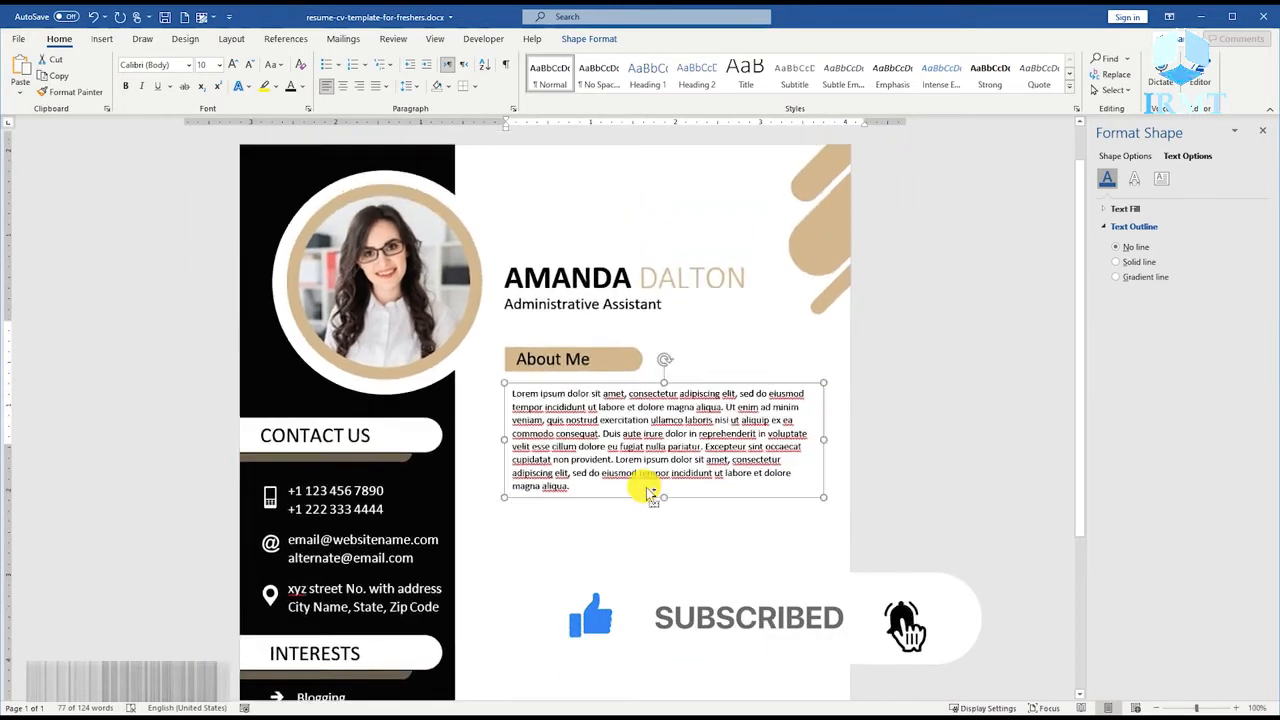
scroll(646, 487, "down", 1)
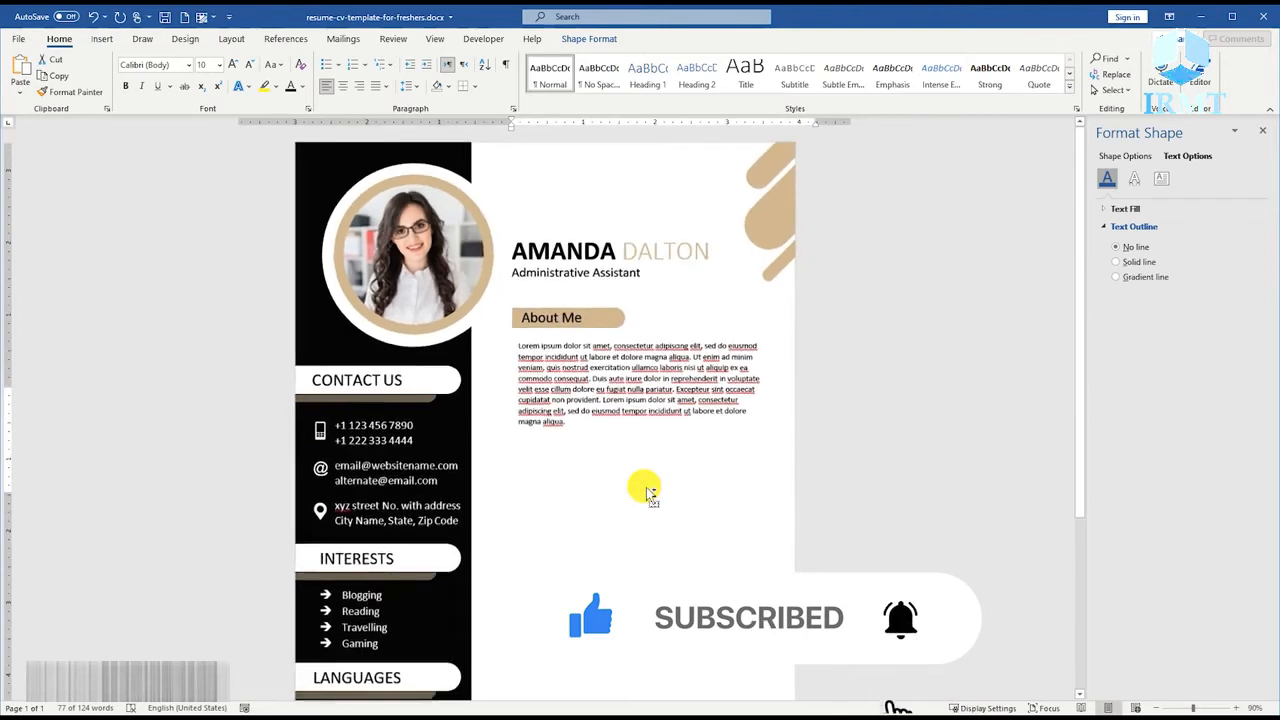
left_click(563, 334)
right_click(563, 334)
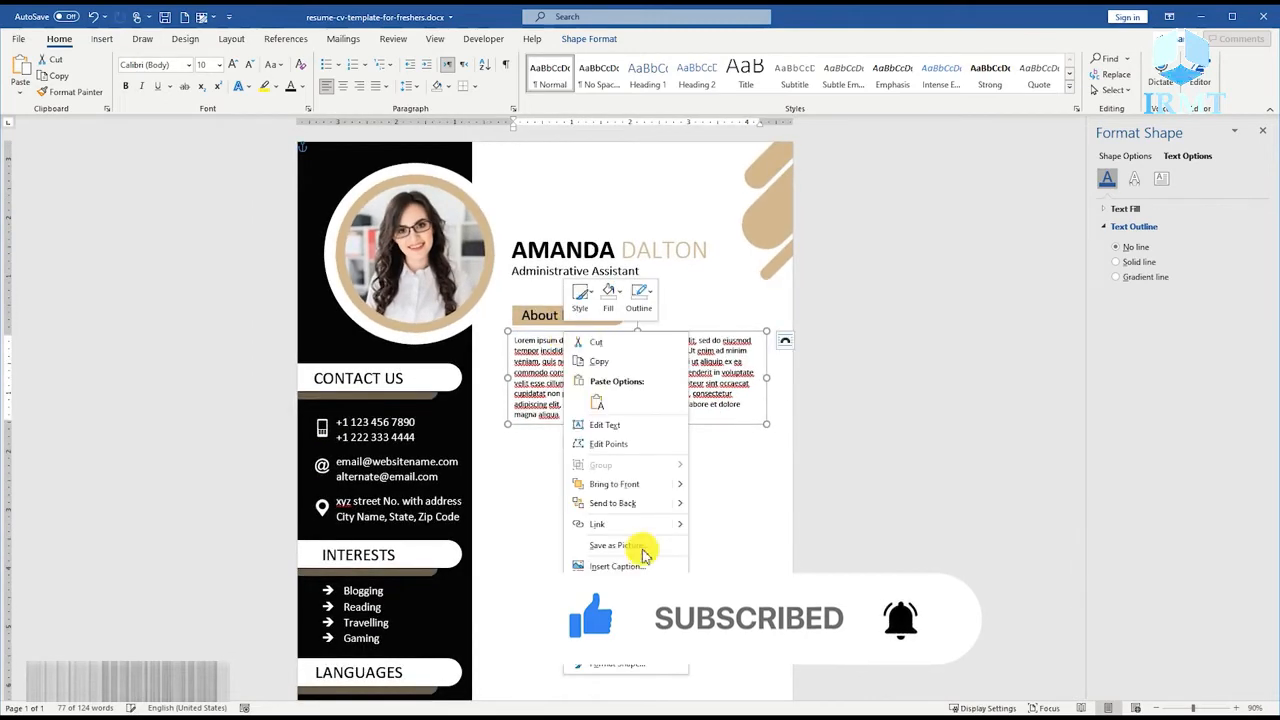
left_click(617, 663)
left_click(1160, 178)
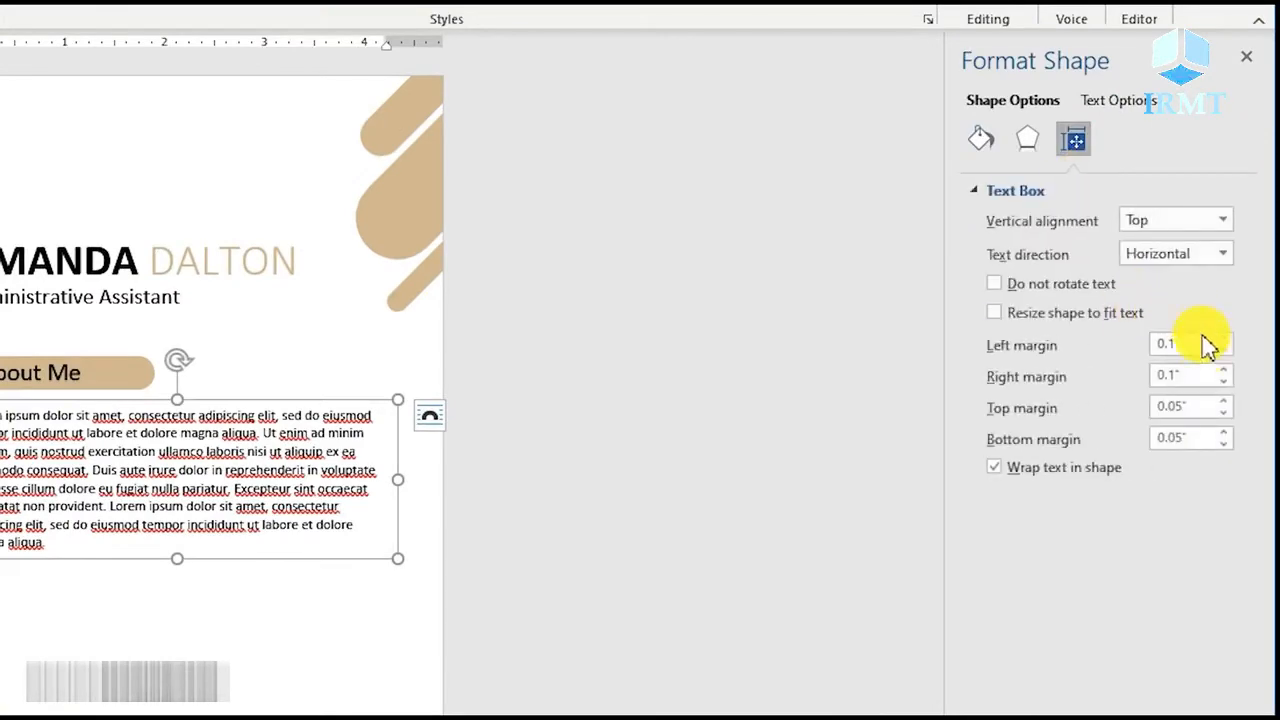
left_click(1223, 381)
left_click(1223, 412)
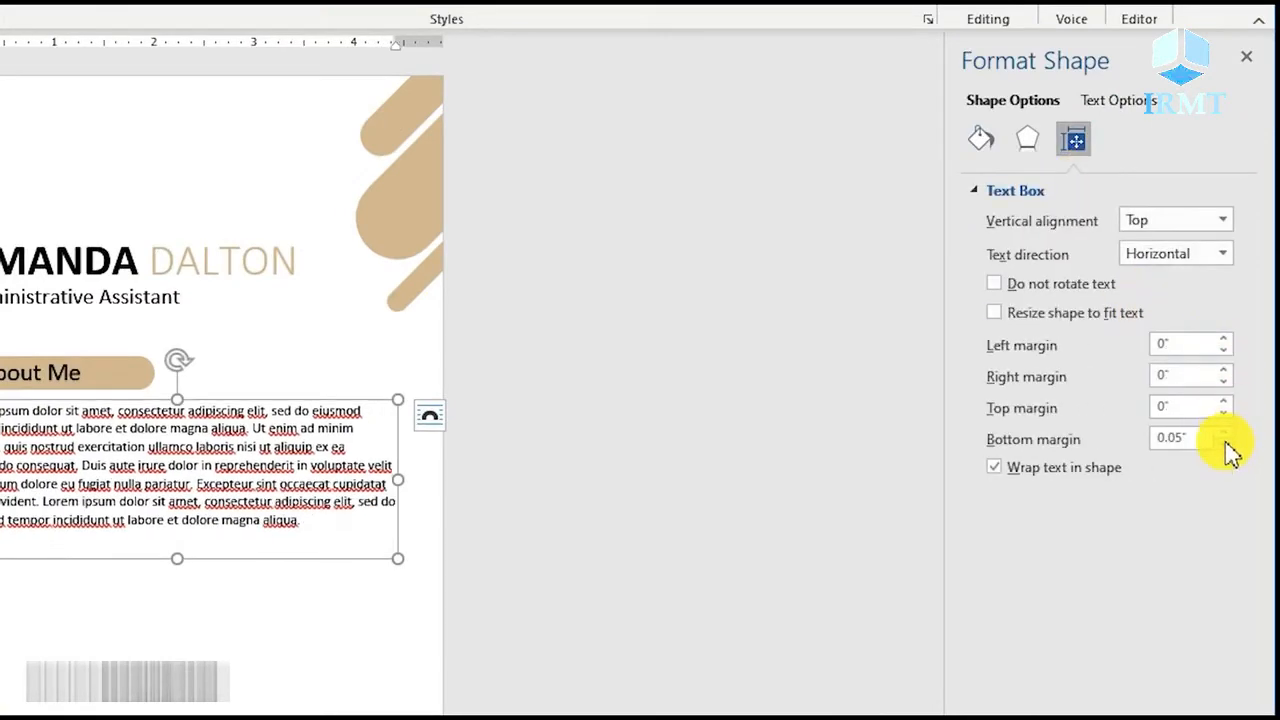
left_click(1223, 443)
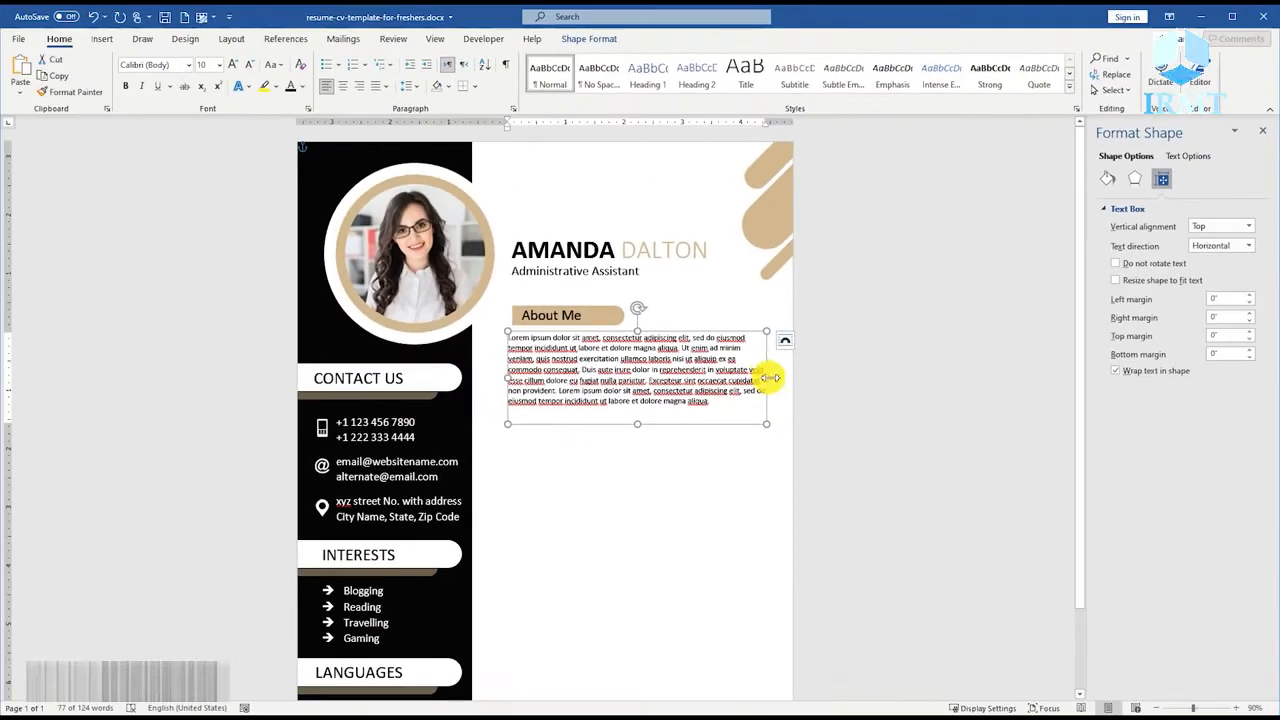
Narrow the paragraph text box to about 4.25" wide and left-align the "About Me" bar with it.
left_click_drag(760, 377, 756, 377)
left_click(580, 315, "shift")
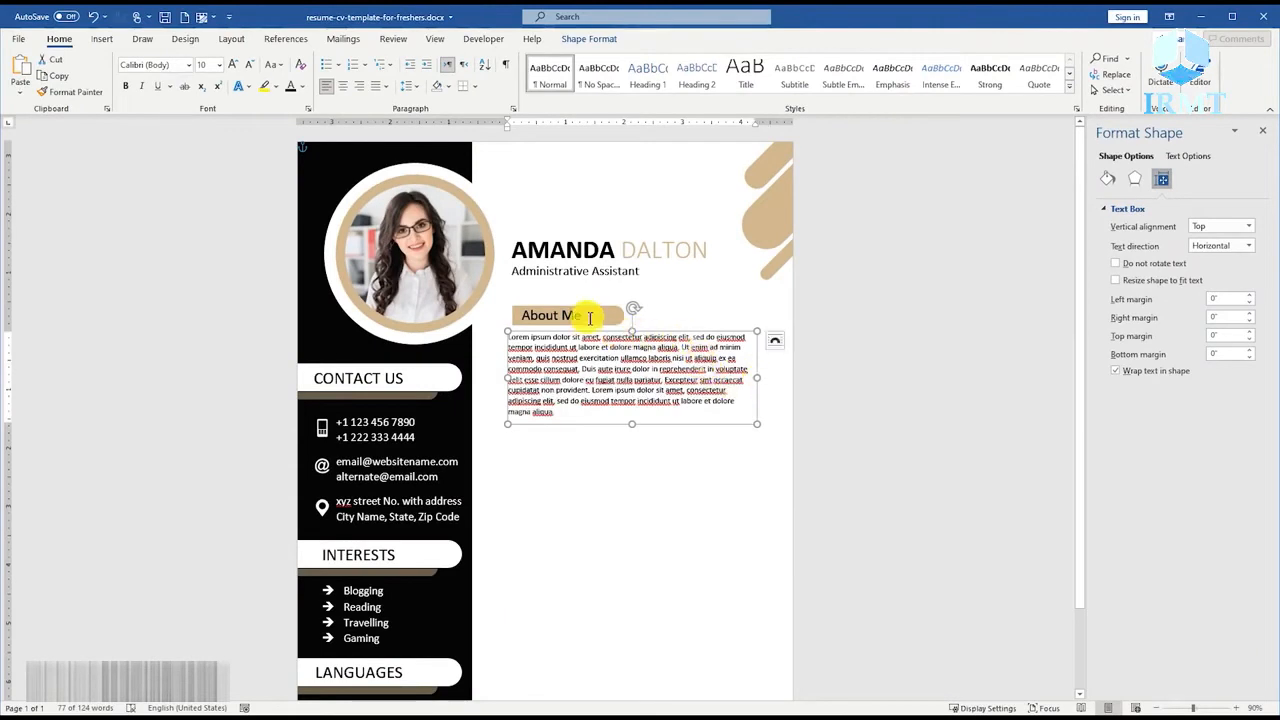
left_click(593, 38)
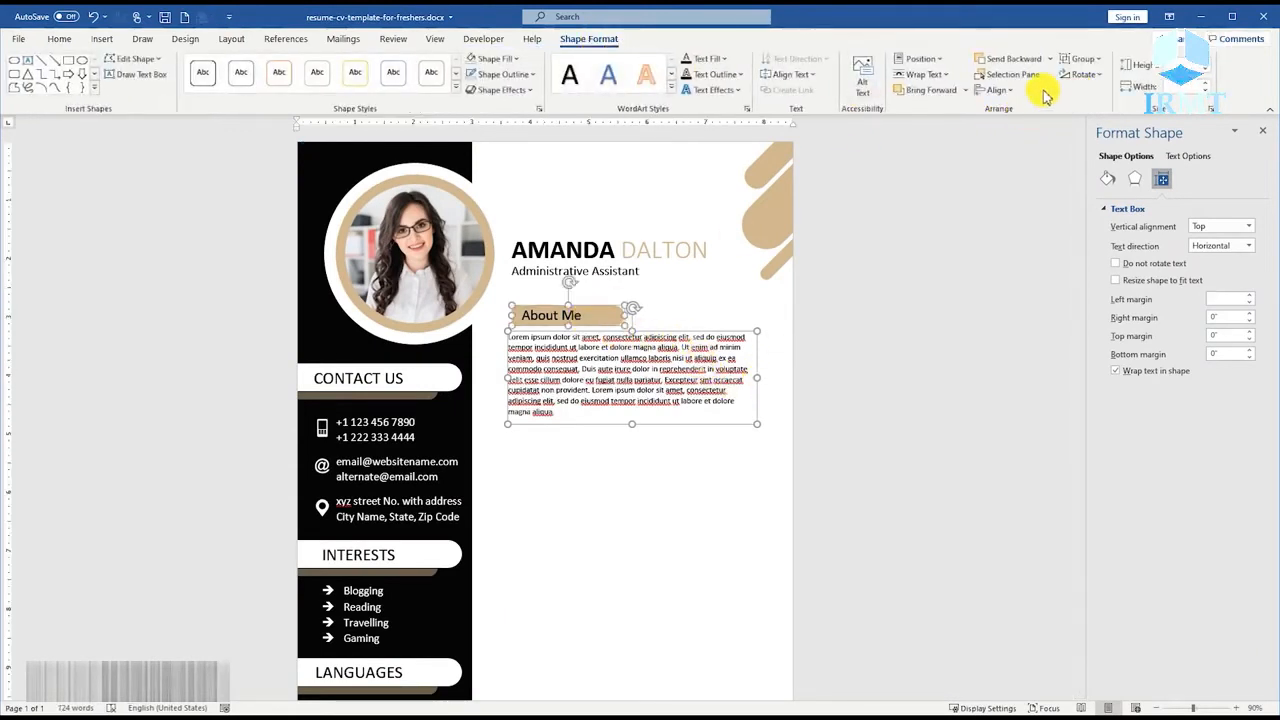
left_click(1010, 92)
left_click(1022, 120)
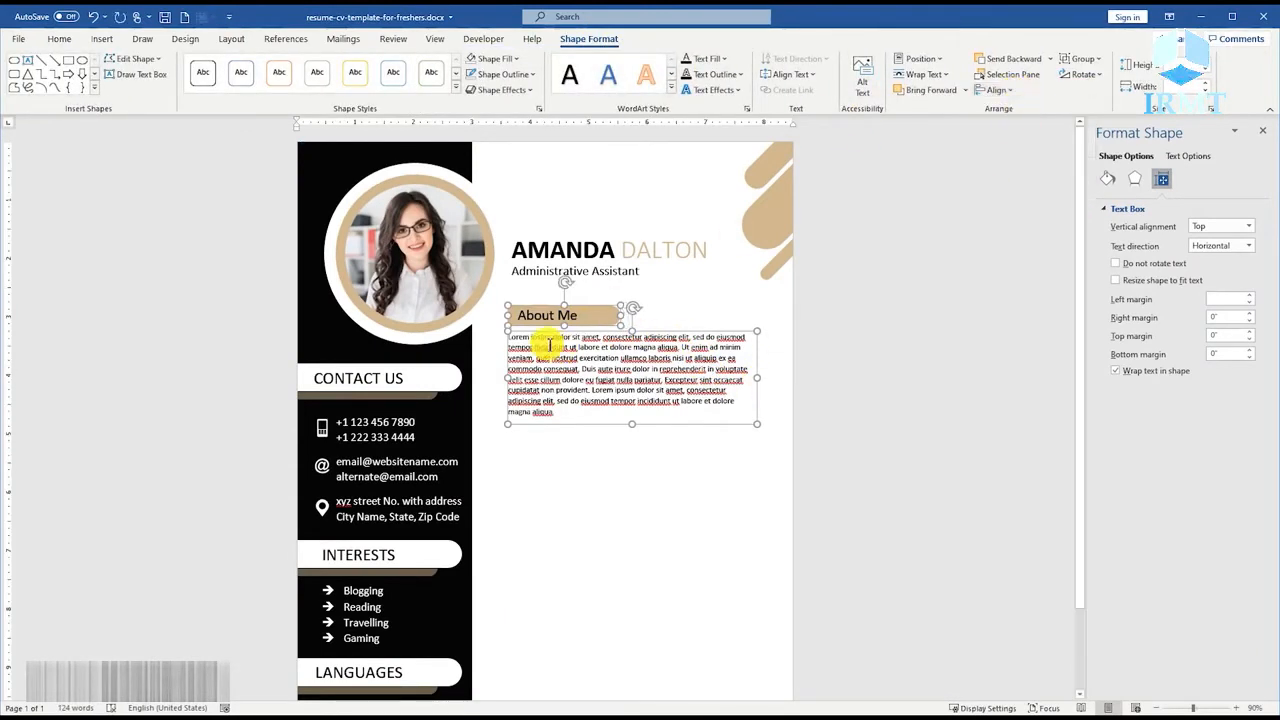
left_click(564, 451)
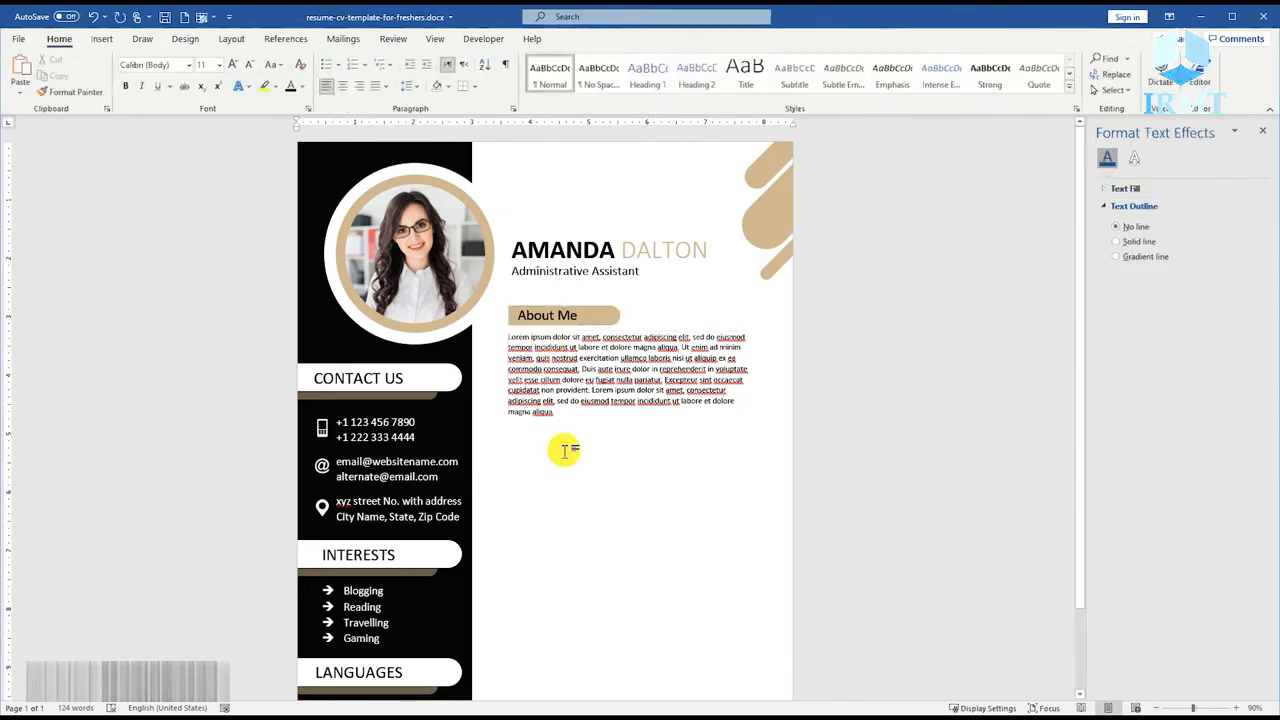
Draw a vertical line about 8" tall between the black sidebar and the About Me section, coloured tan and 1 pt wide.
left_click(101, 37)
left_click(189, 80)
left_click(210, 130)
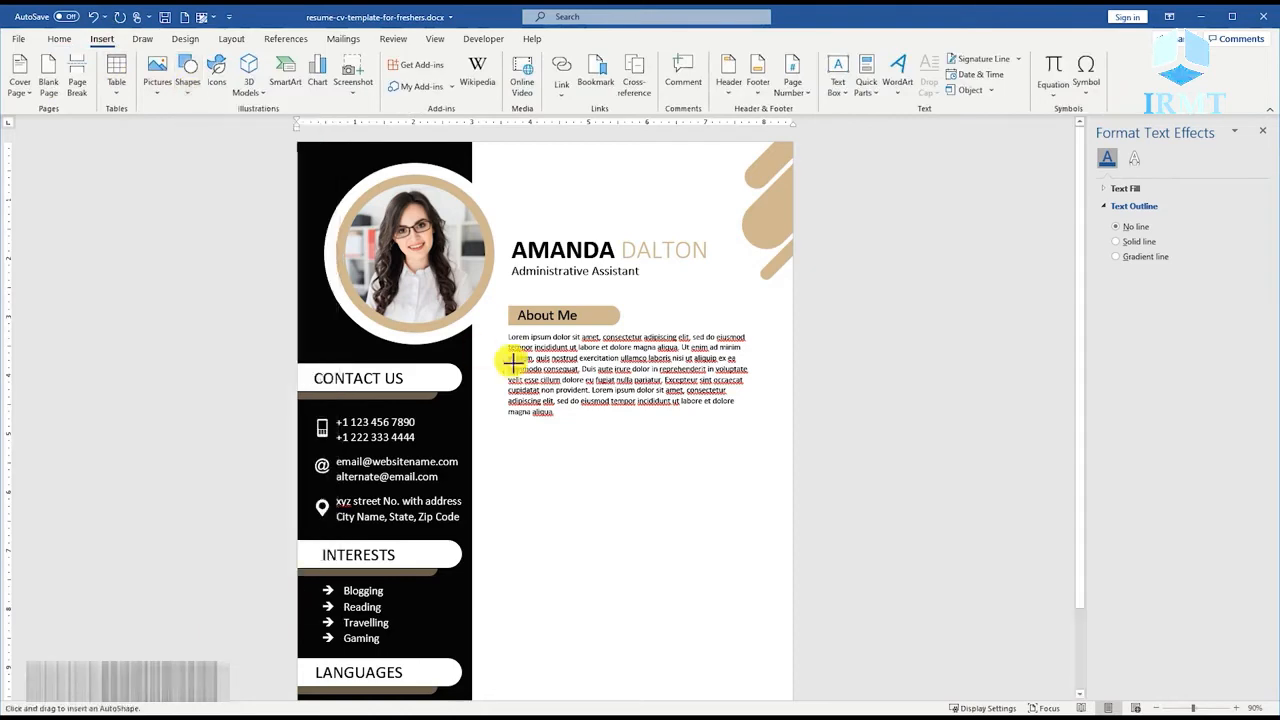
scroll(514, 357, "down", 3, "ctrl")
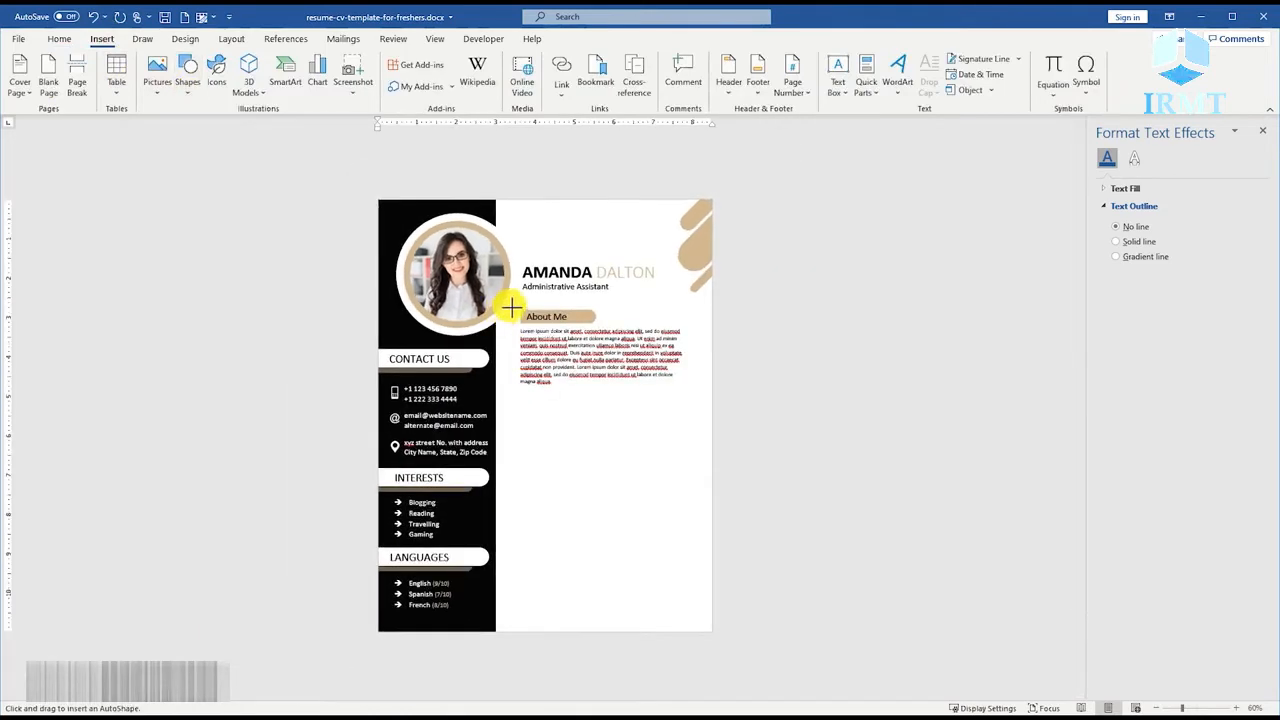
mouse_move(512, 308)
left_mouse_down()
mouse_move(531, 591)
mouse_move(511, 622)
left_mouse_up()
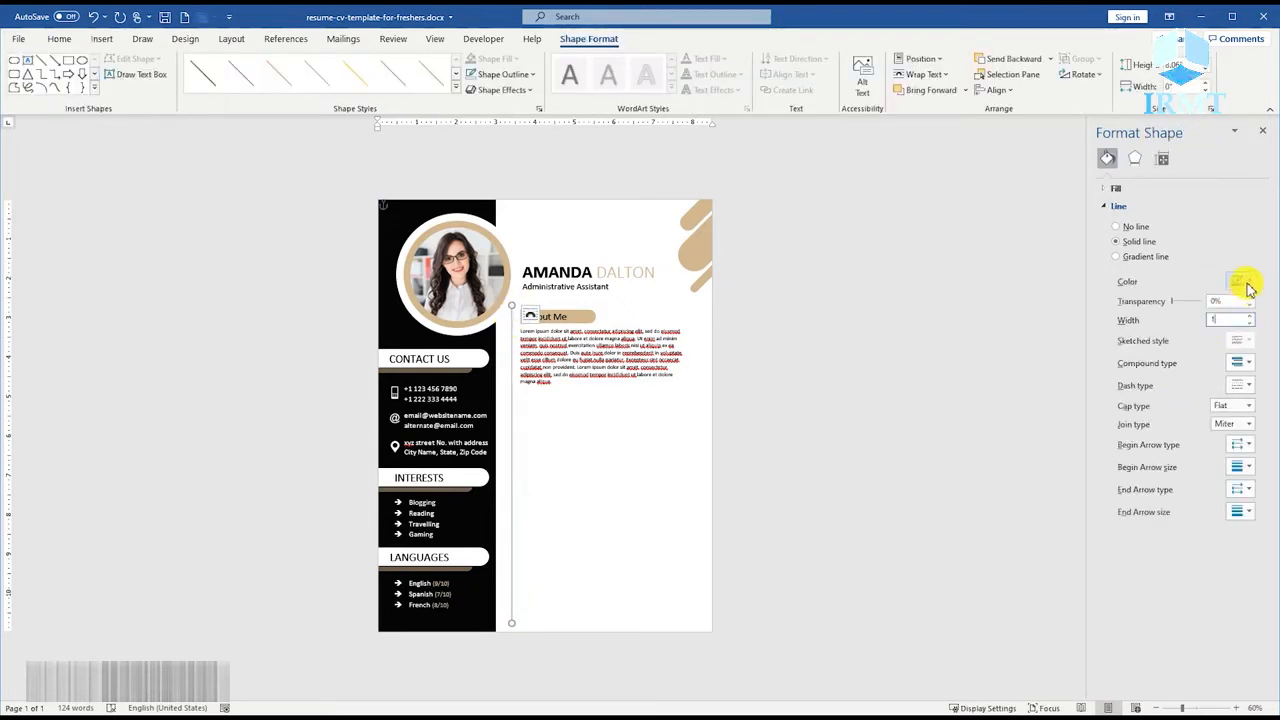
left_click(1246, 283)
left_click(1171, 449)
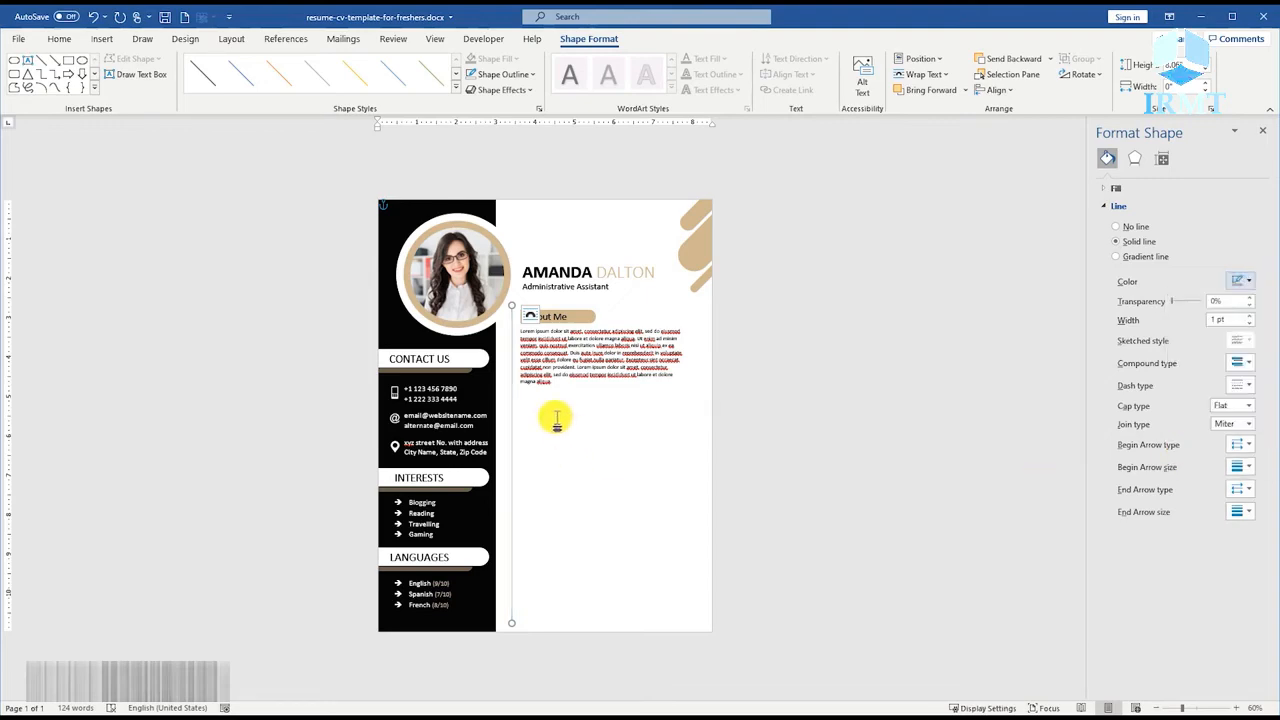
Move the vertical tan line slightly right, closer to the "About Me" bar.
left_click(552, 381)
scroll(553, 386, "up", 3)
scroll(553, 388, "up", 10)
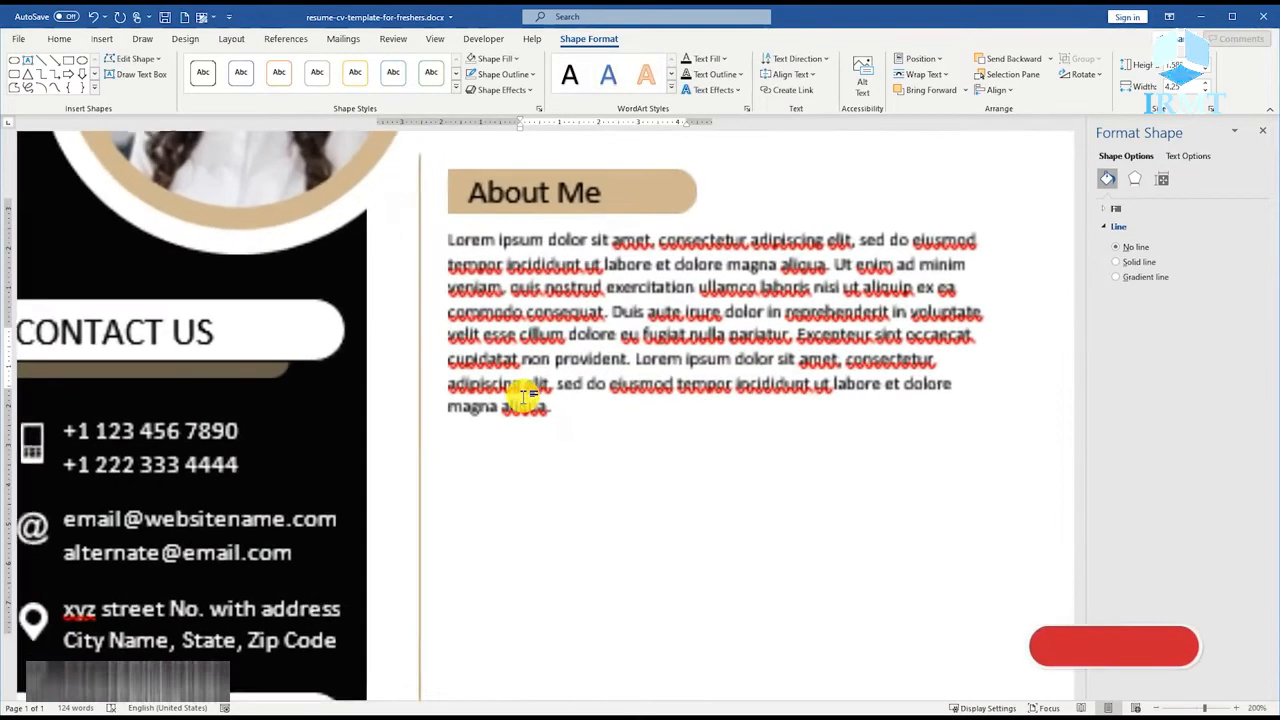
scroll(491, 304, "up", 1)
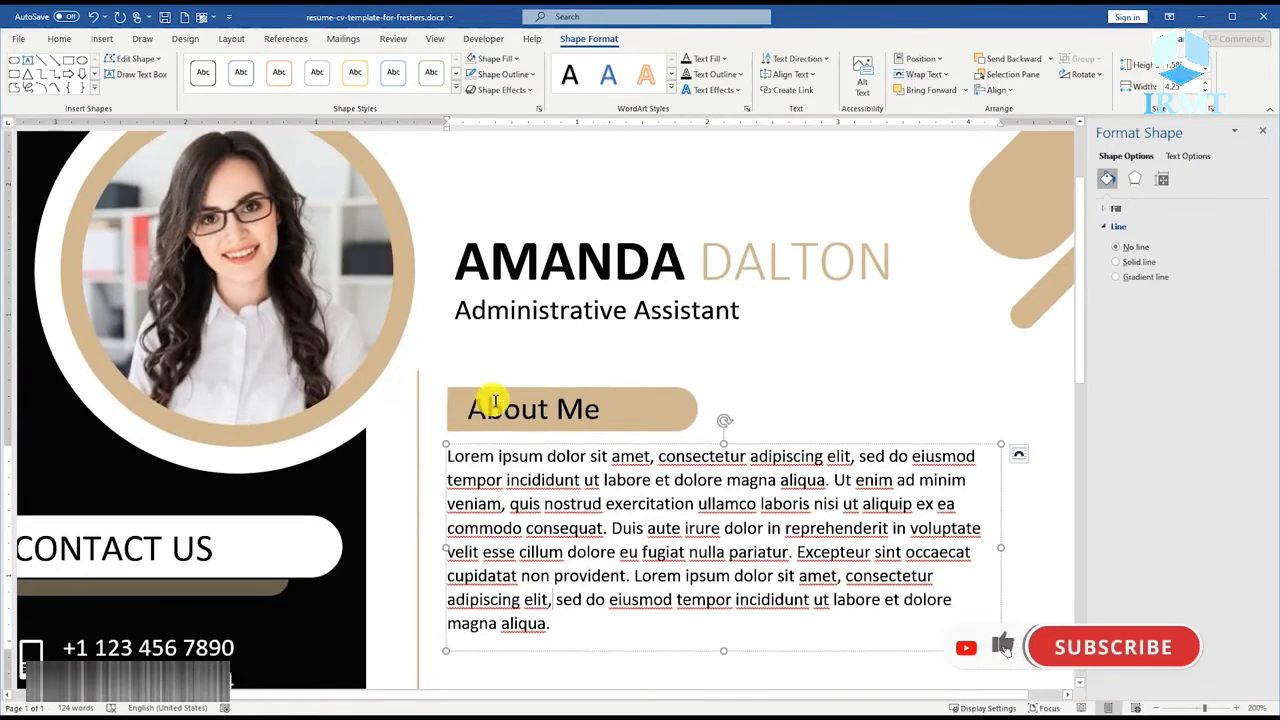
left_click(420, 403)
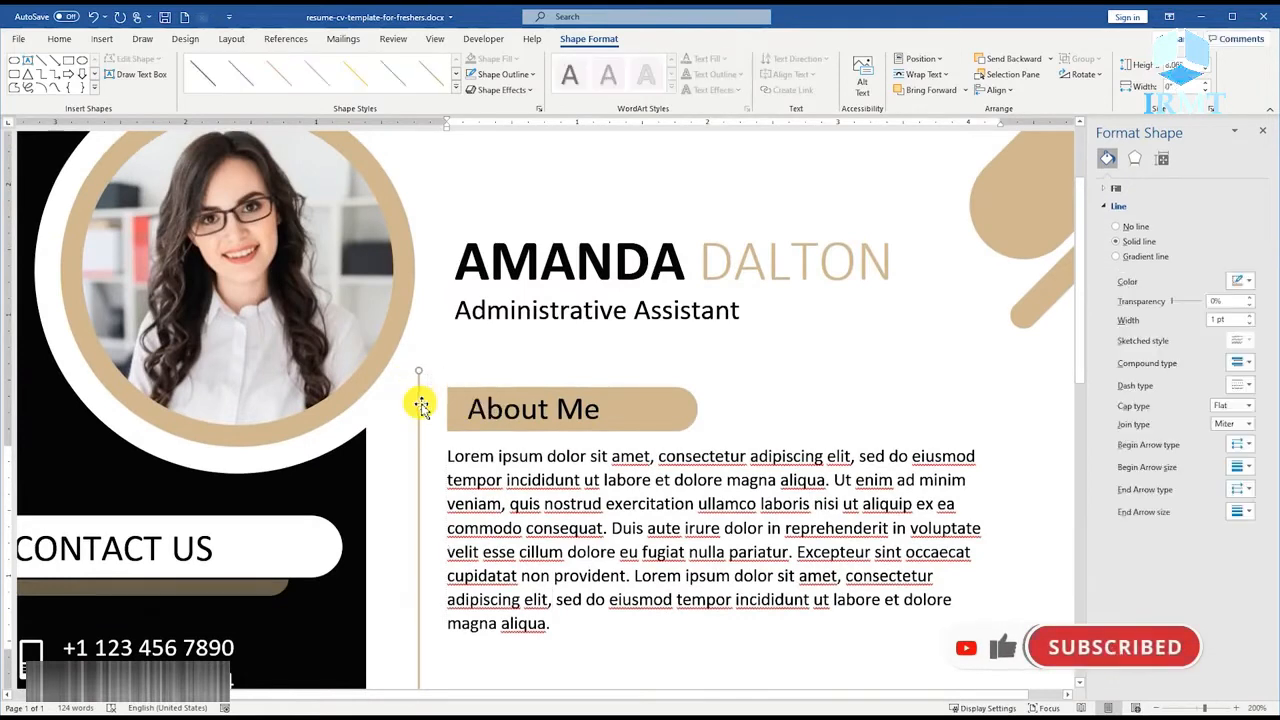
left_click_drag(420, 403, 424, 402)
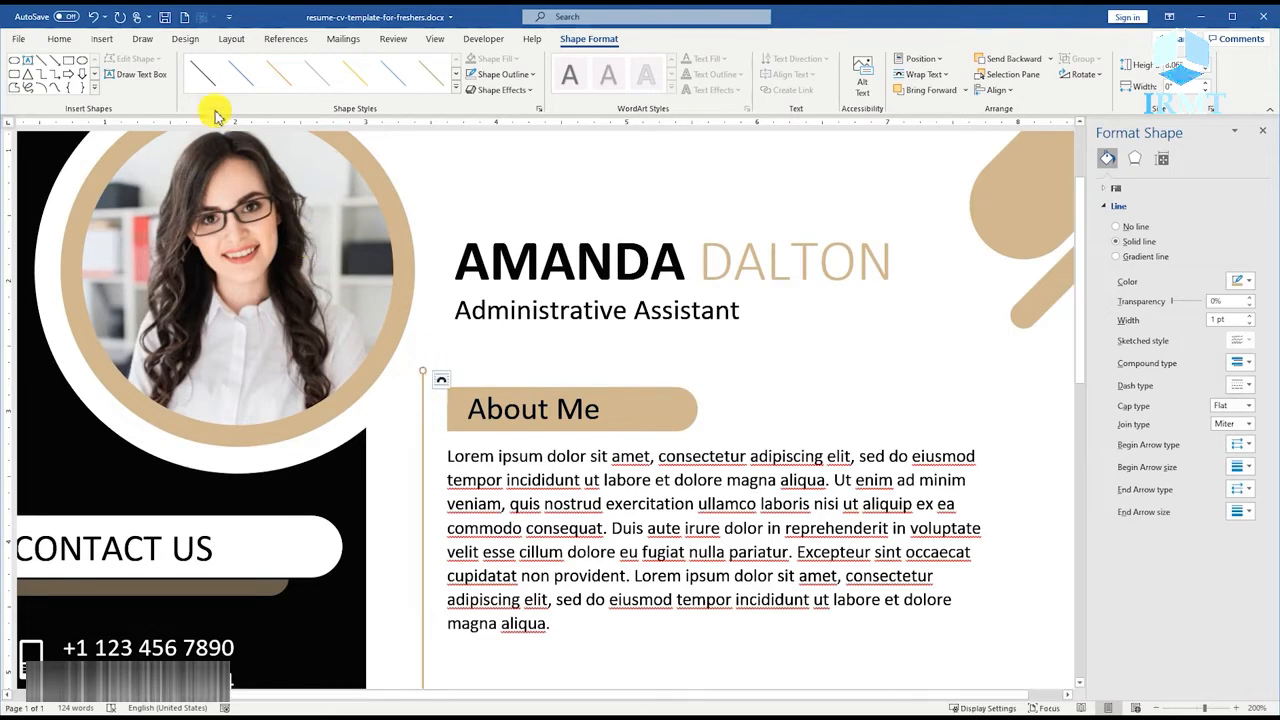
Draw a short horizontal line across the vertical tan line, level with the middle of the "About Me" bar.
left_click(102, 38)
left_click(187, 75)
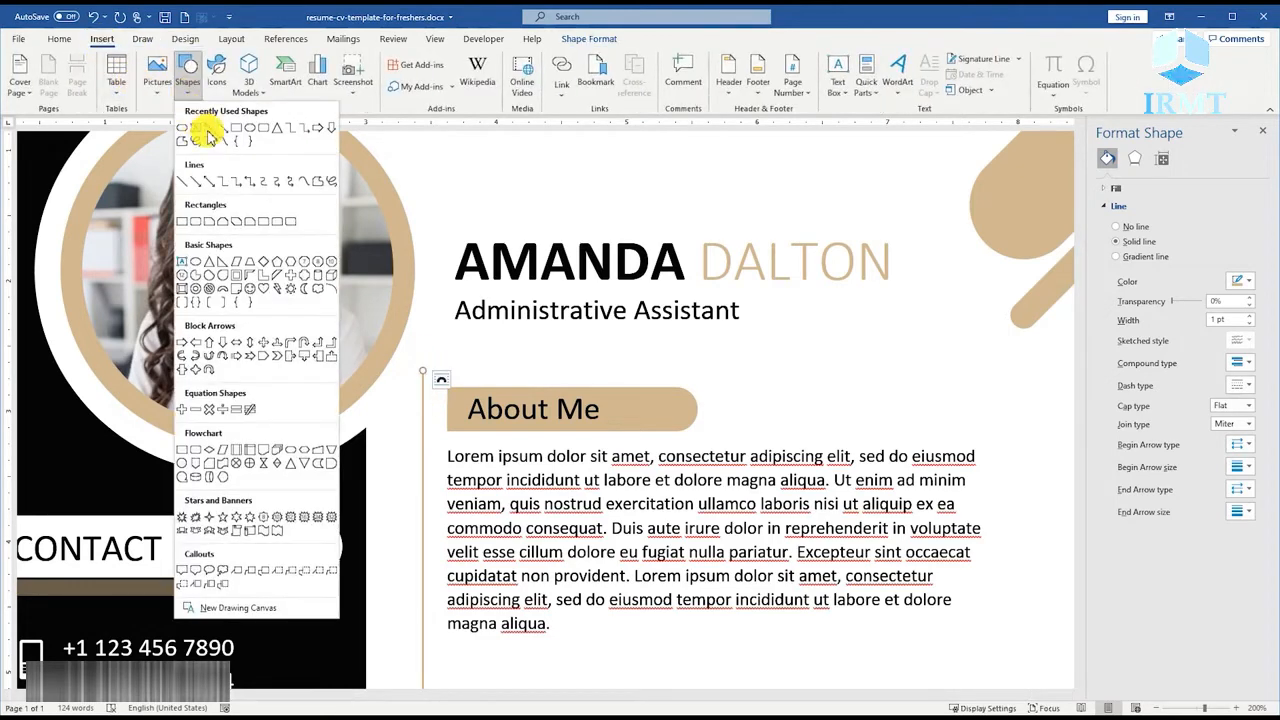
left_click(207, 130)
left_click_drag(405, 412, 436, 412)
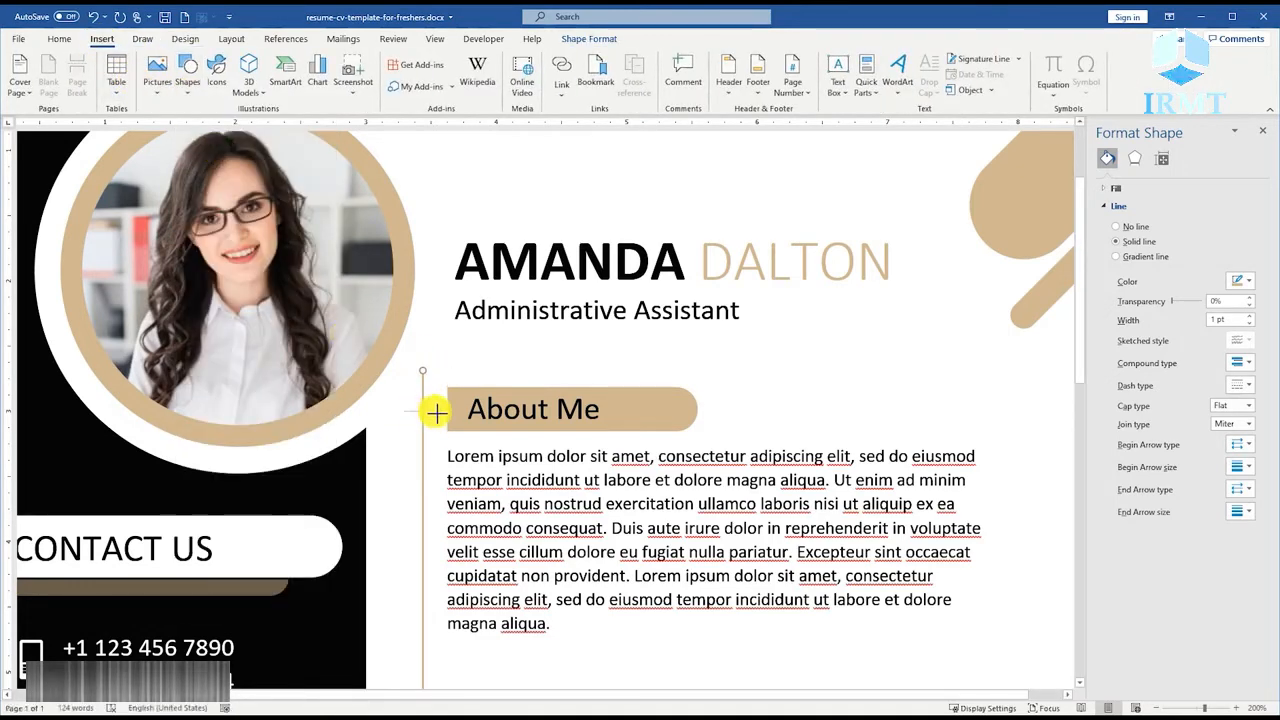
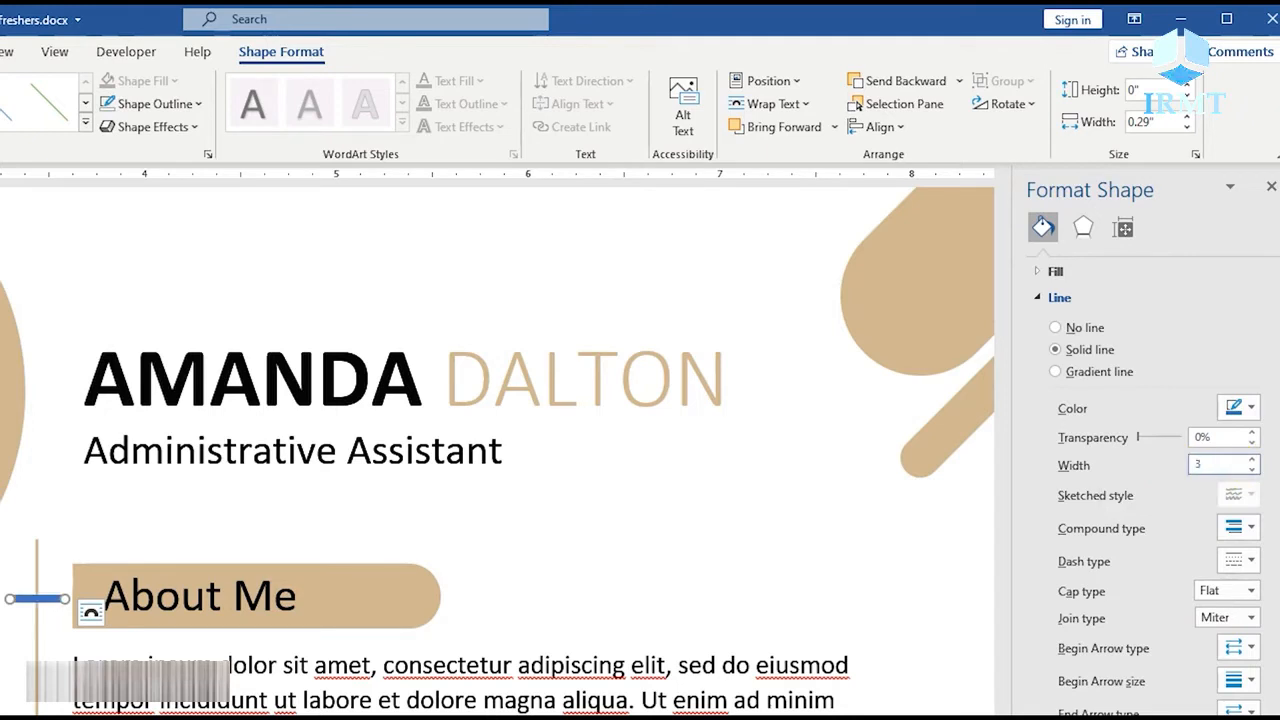
Colour the short horizontal line tan, give it a round cap and set its length to 0.24".
left_click(1246, 410)
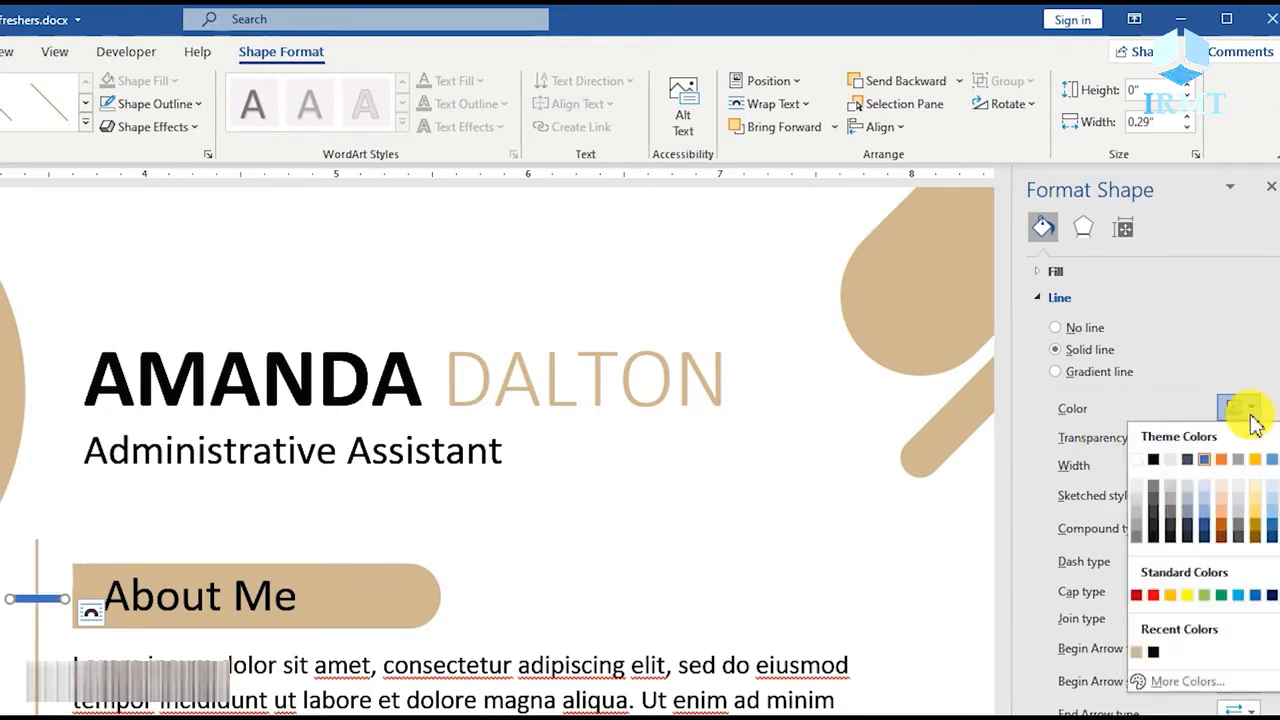
left_click(1140, 650)
left_click(1253, 597)
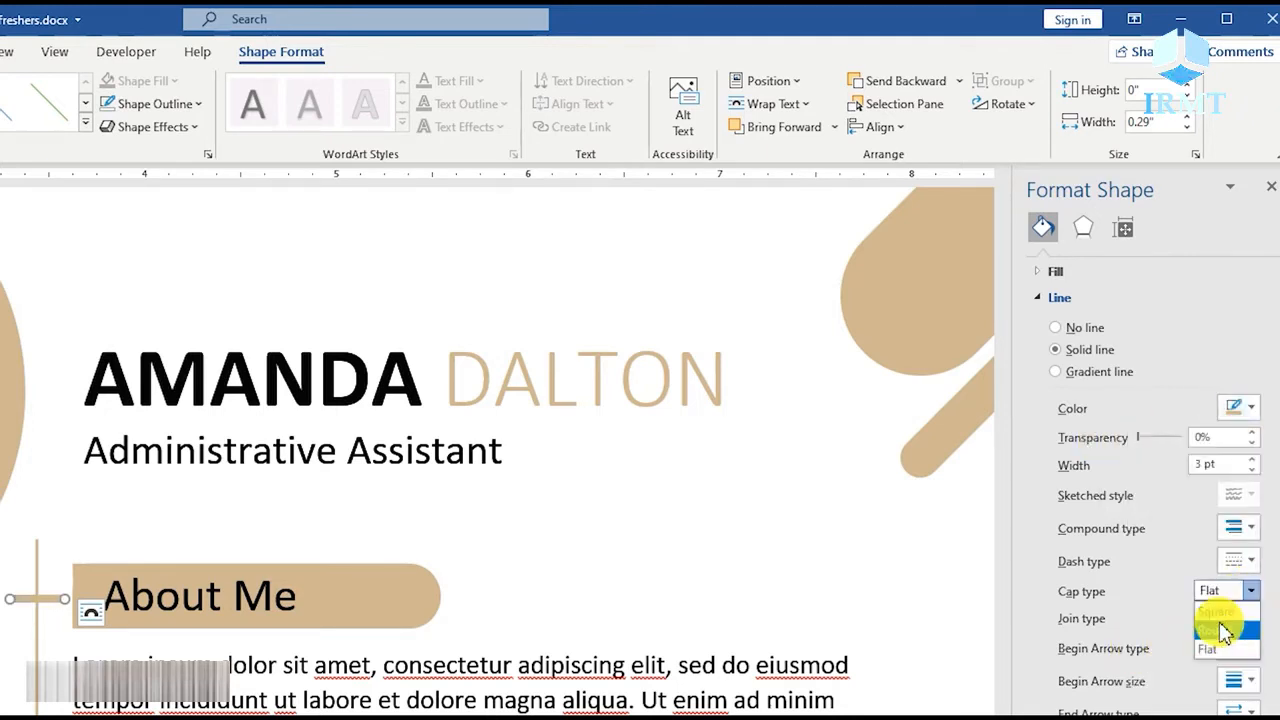
left_click(1218, 608)
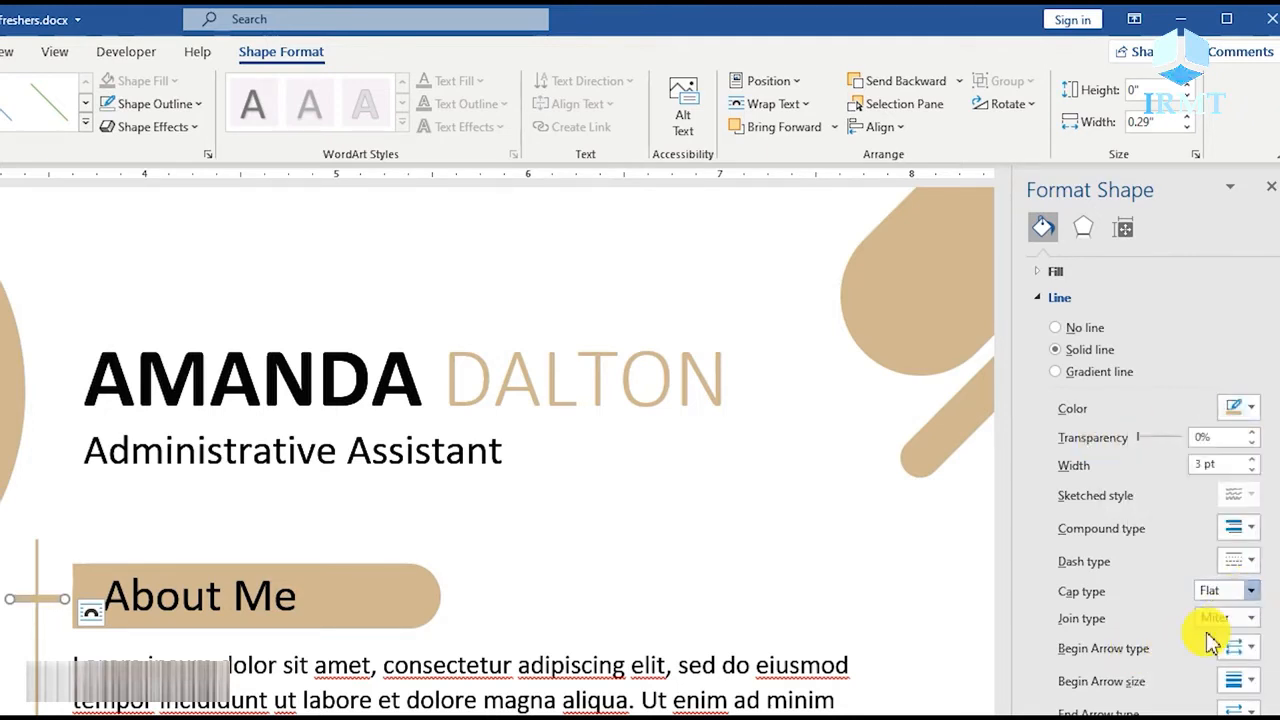
left_click(1163, 122)
type("0.24")
key("Return")
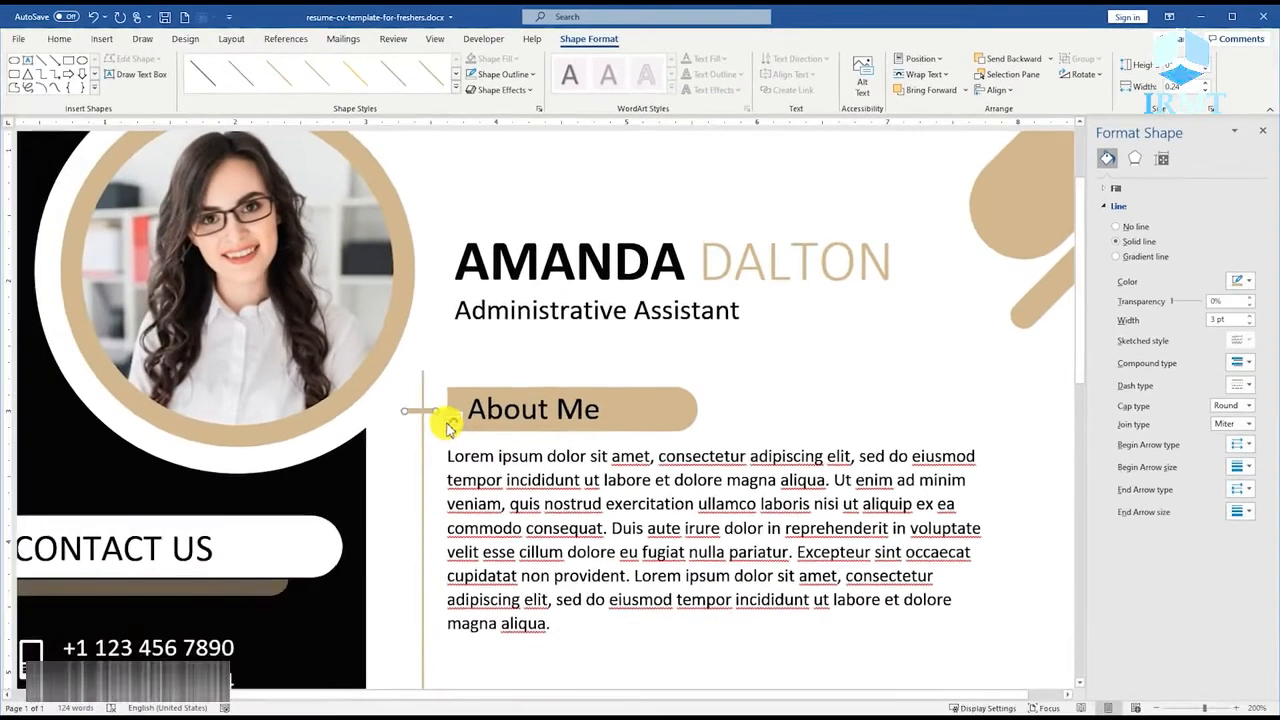
Align the short tan line with the vertical middle of the "About Me" bar and group the two shapes.
scroll(450, 442, "up", 4)
scroll(450, 442, "up", 8)
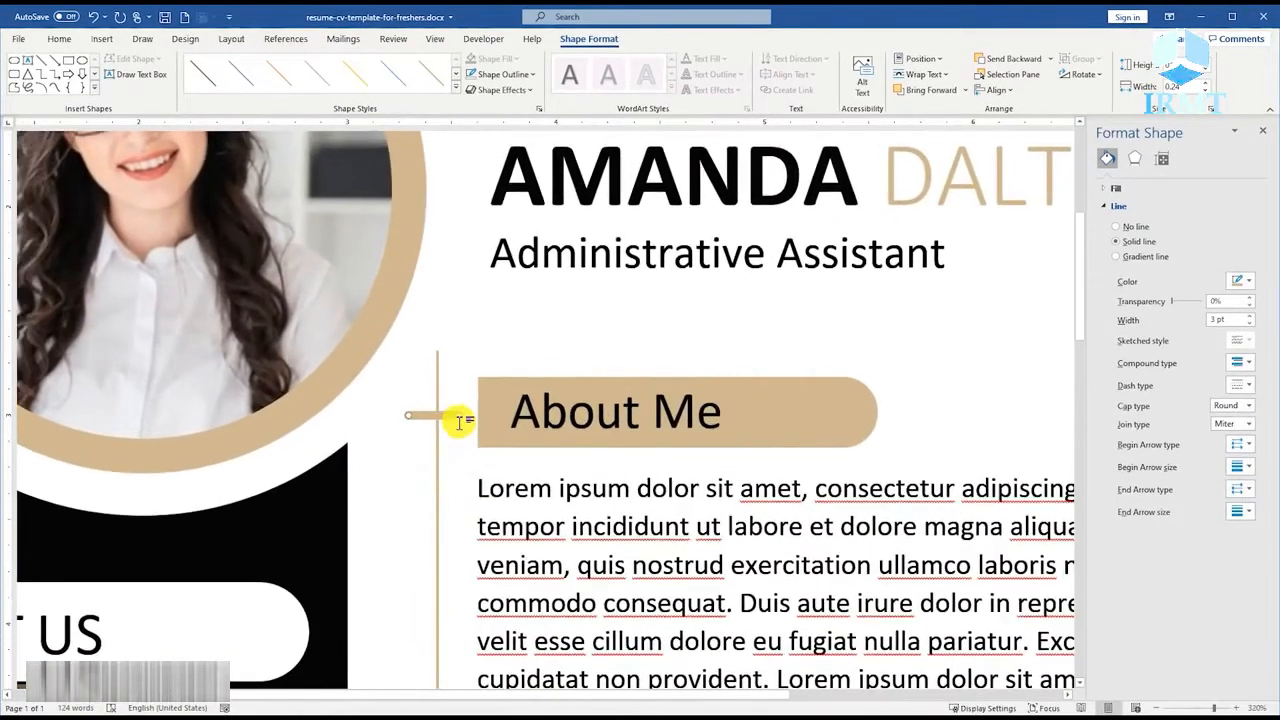
left_click(497, 412)
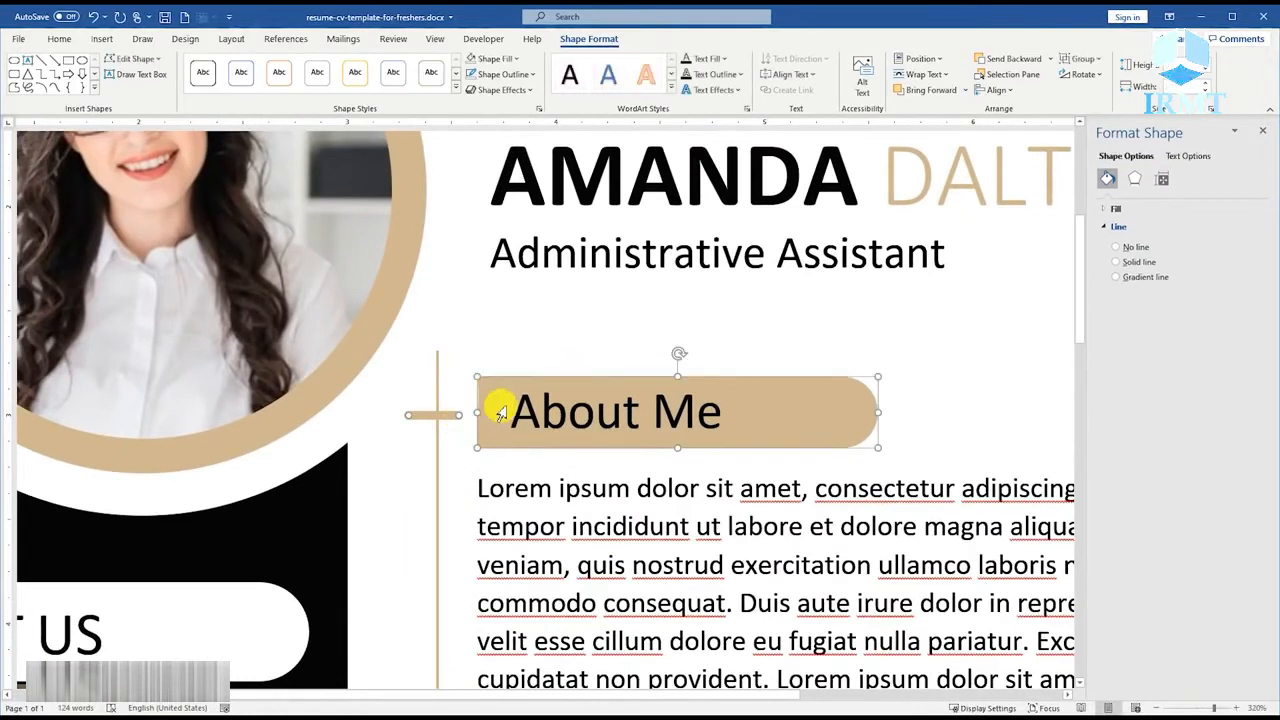
left_click(996, 100)
left_click(1031, 183)
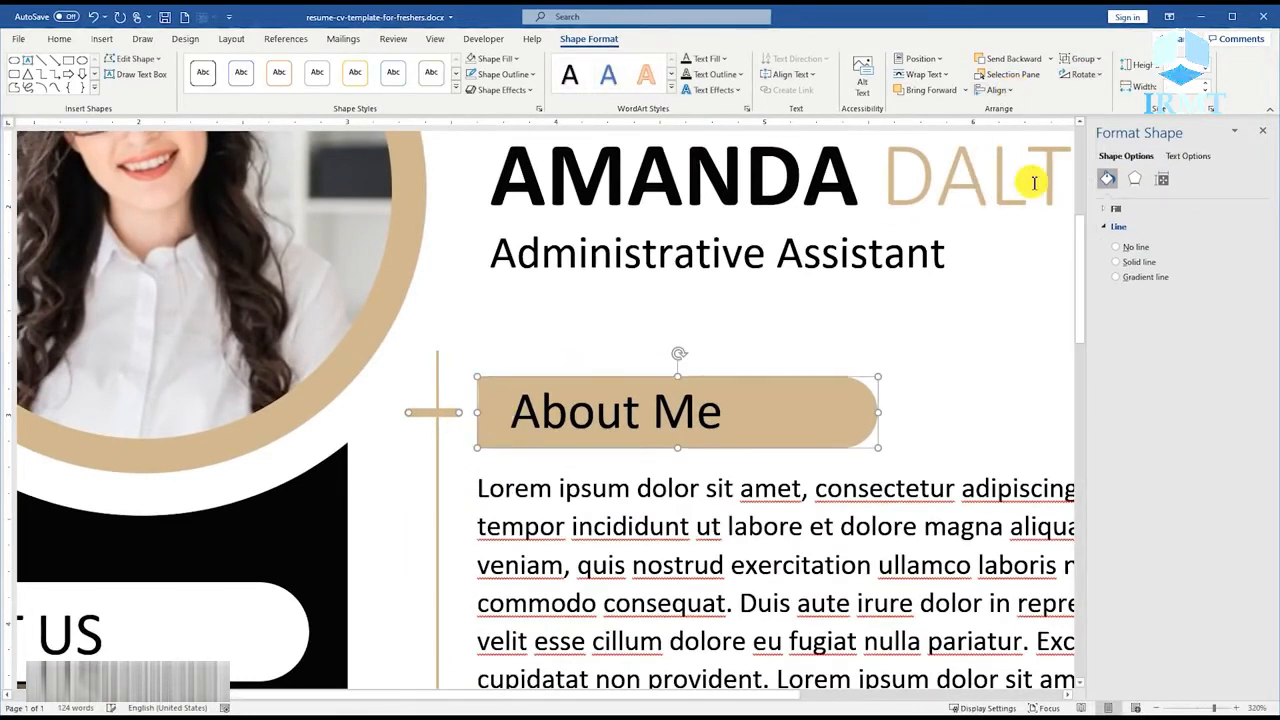
right_click(537, 380)
mouse_move(651, 471)
left_click(690, 468)
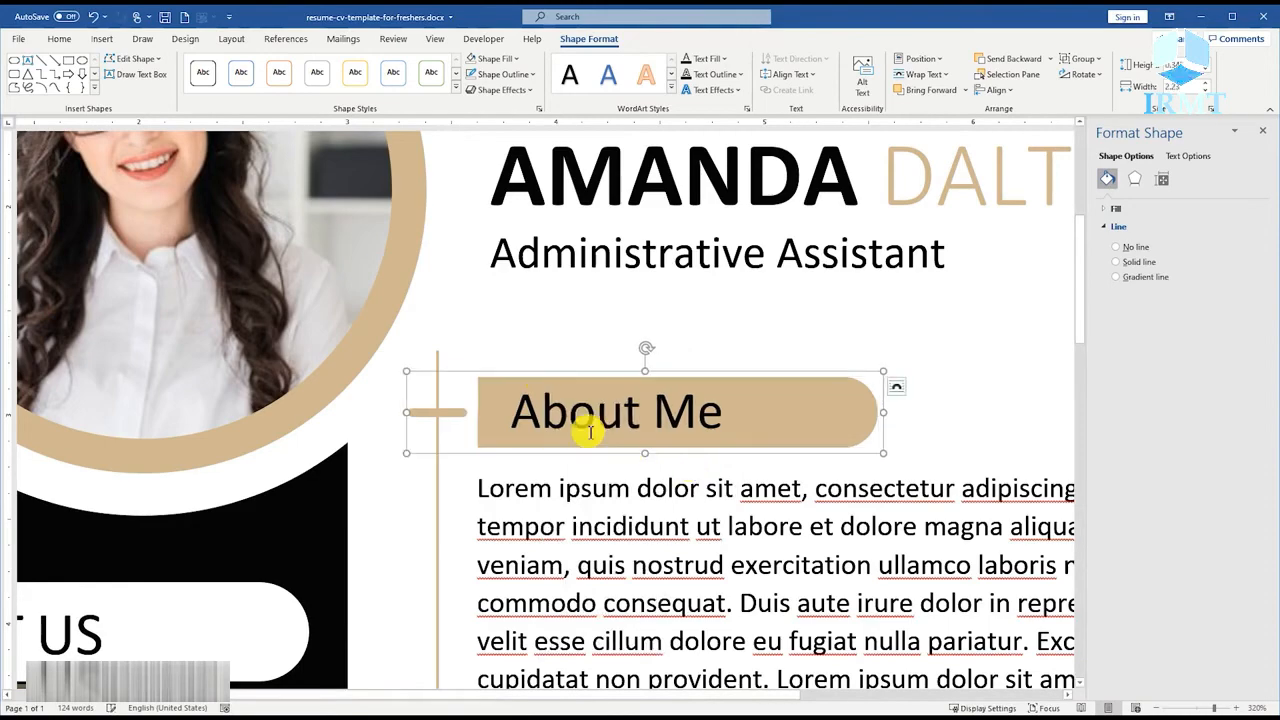
Duplicate the grouped "About Me" heading just below the paragraph, nudge the copy slightly down and save the document.
scroll(590, 432, "down", 20, "ctrl")
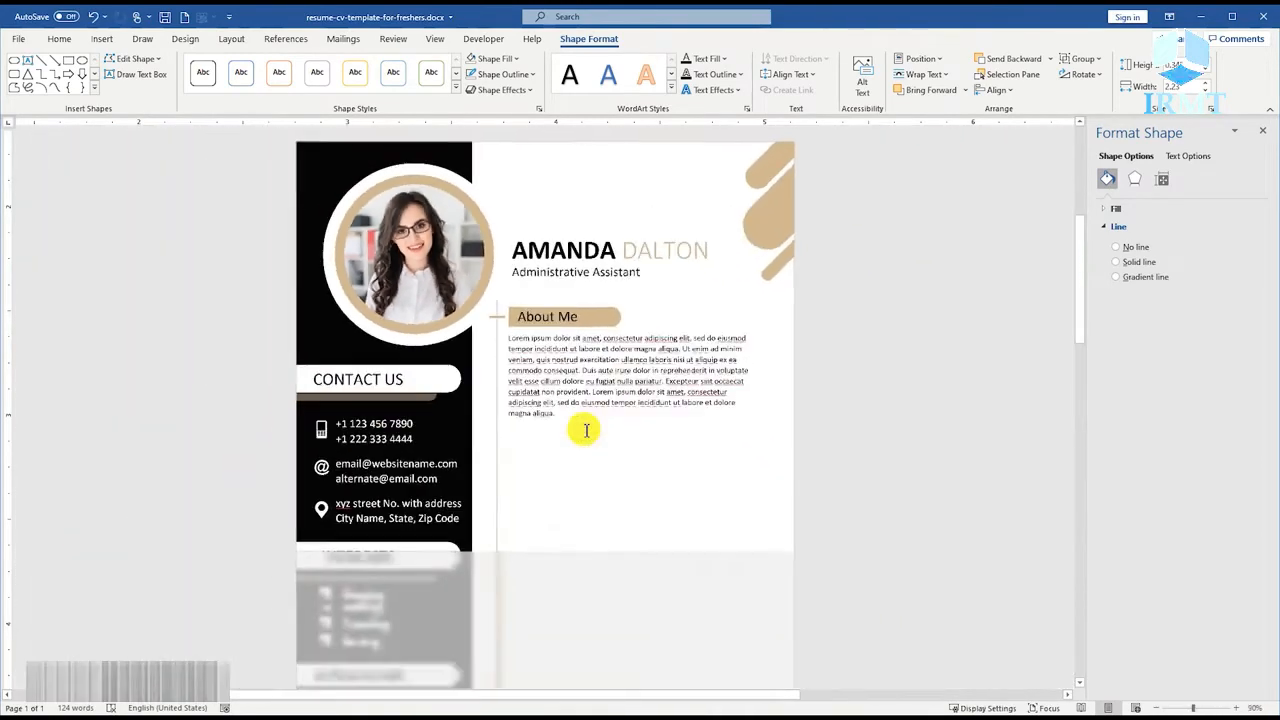
scroll(586, 430, "down", 2, "ctrl")
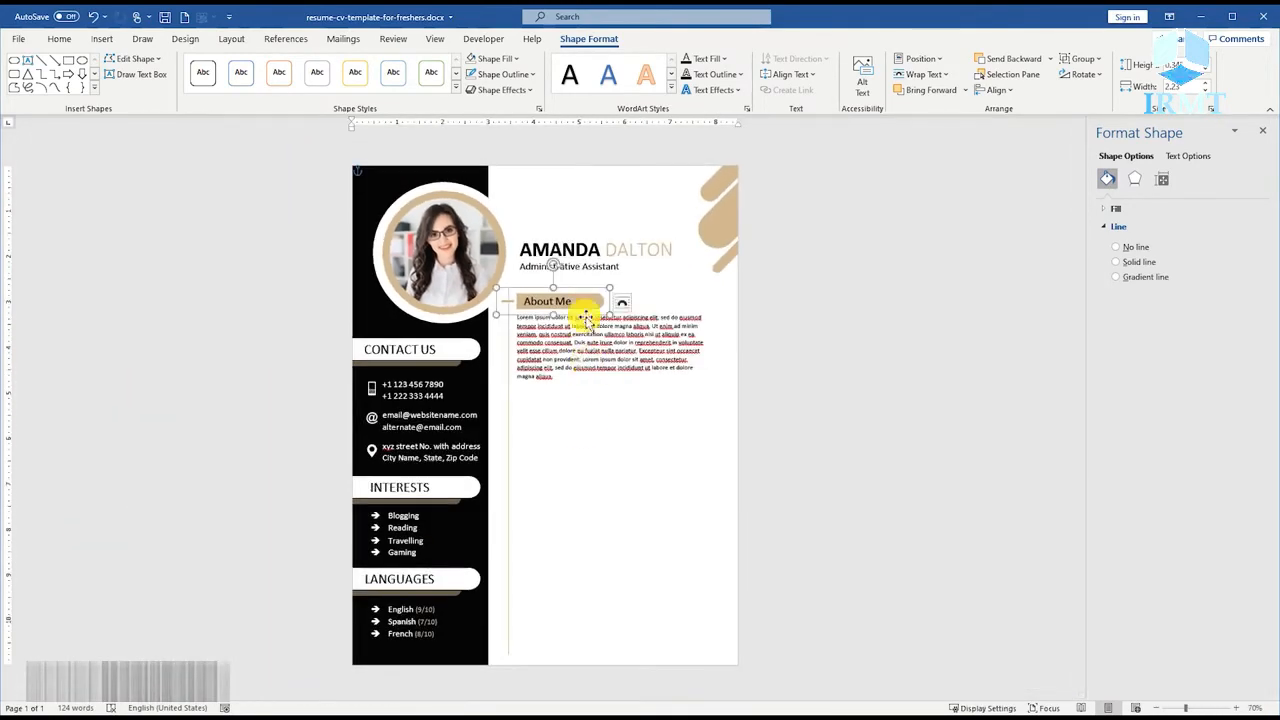
left_click_drag(580, 292, 578, 381)
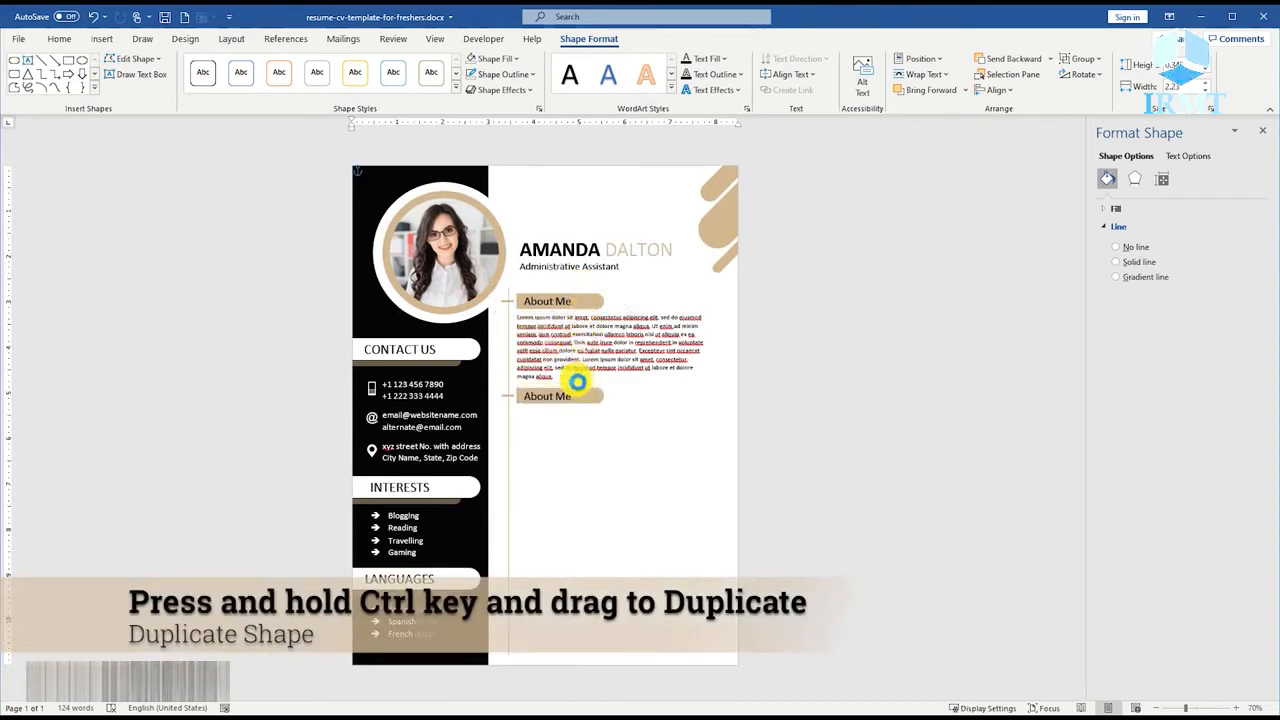
key("Down")
key("ctrl+s")
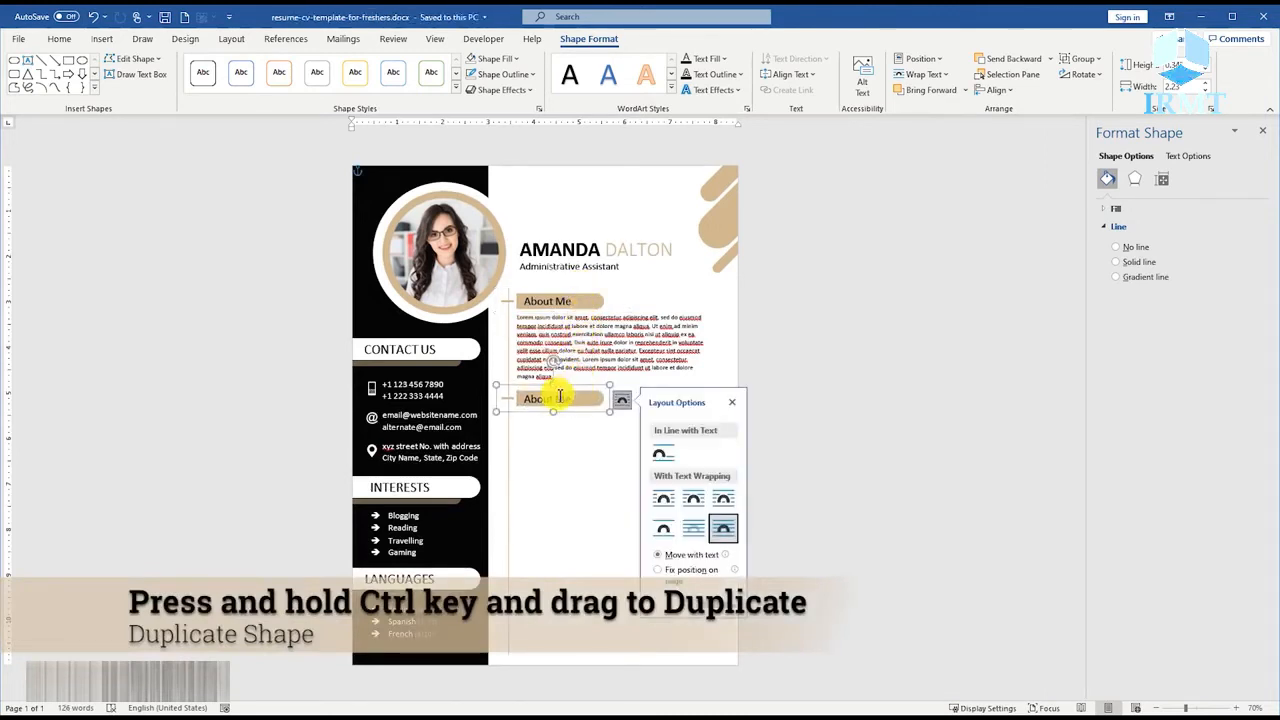
Change the text of the duplicated heading to "Education" and save the document.
triple_click(558, 399)
type("E")
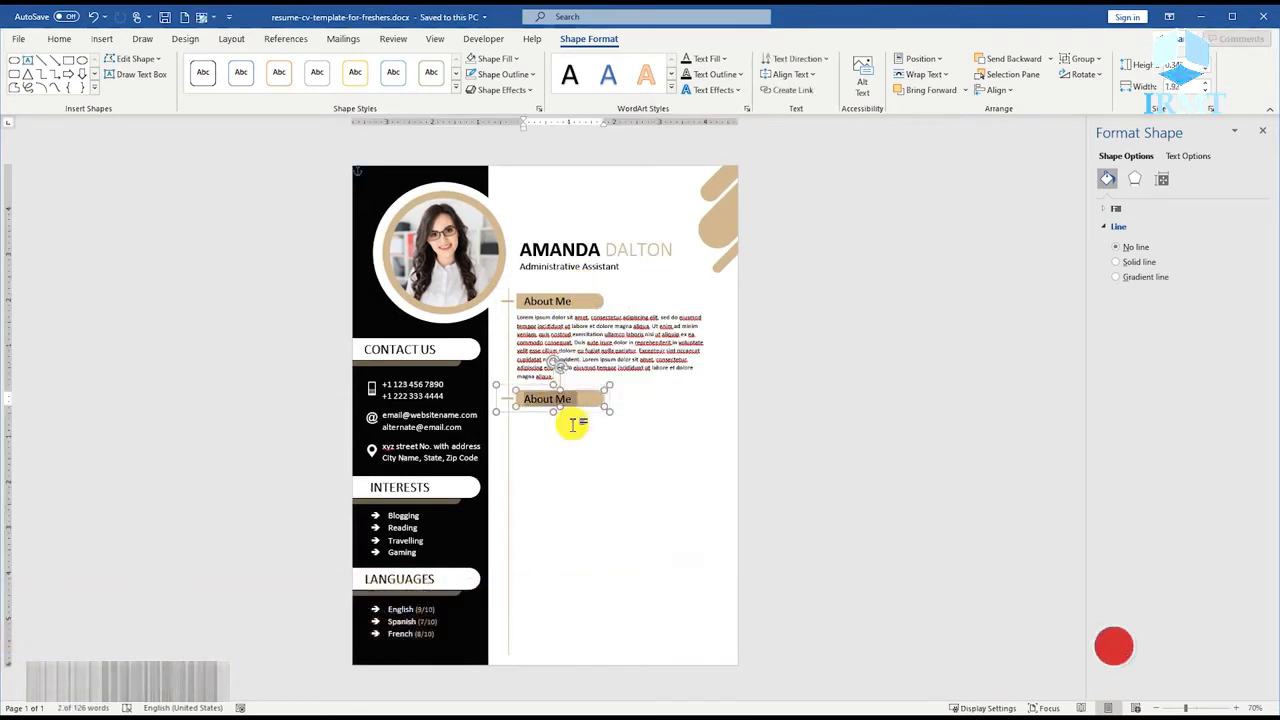
type("ducati")
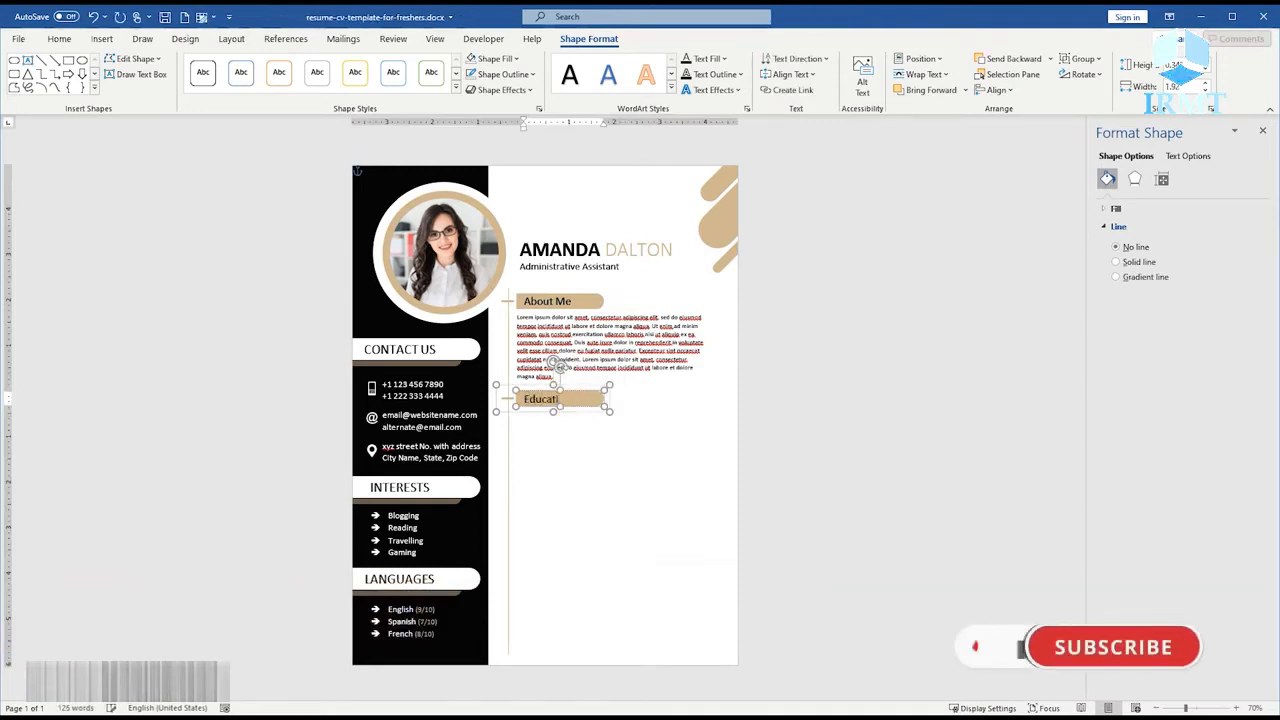
type("on")
left_click(597, 484)
key("ctrl+s")
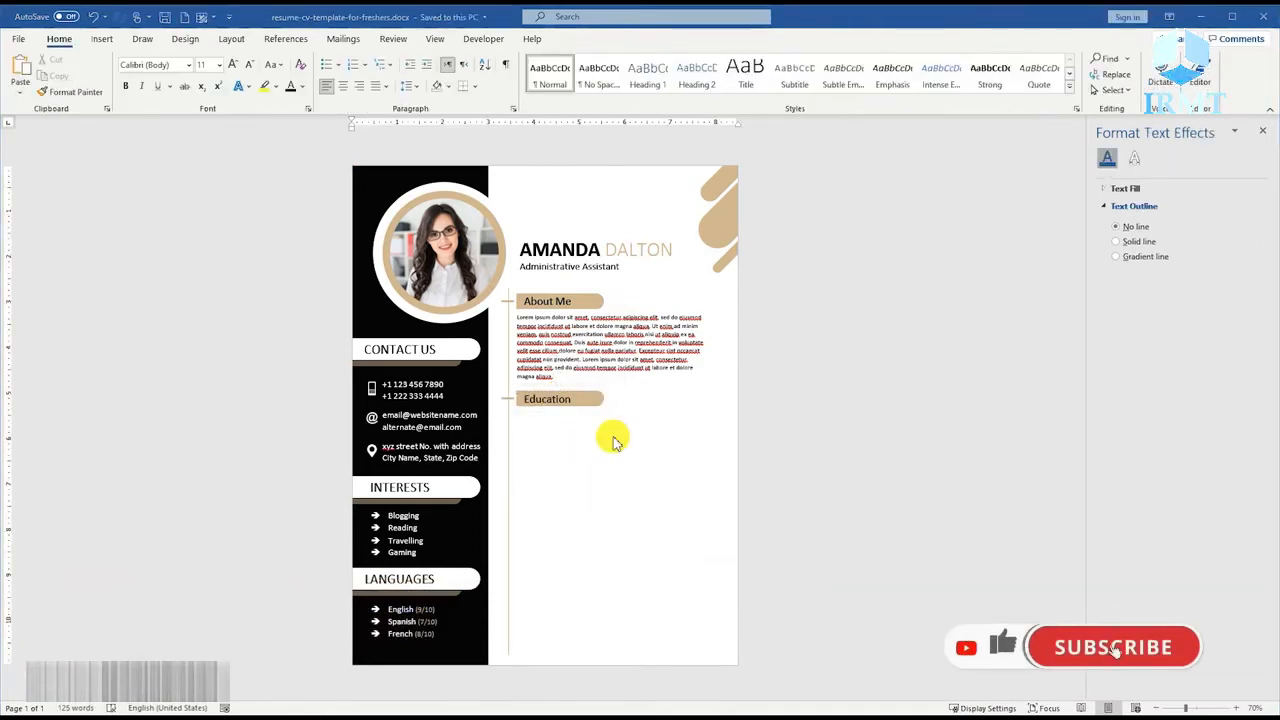
Duplicate the About Me paragraph text box directly below the "Education" heading.
scroll(594, 428, "up", 2)
scroll(594, 428, "up", 5)
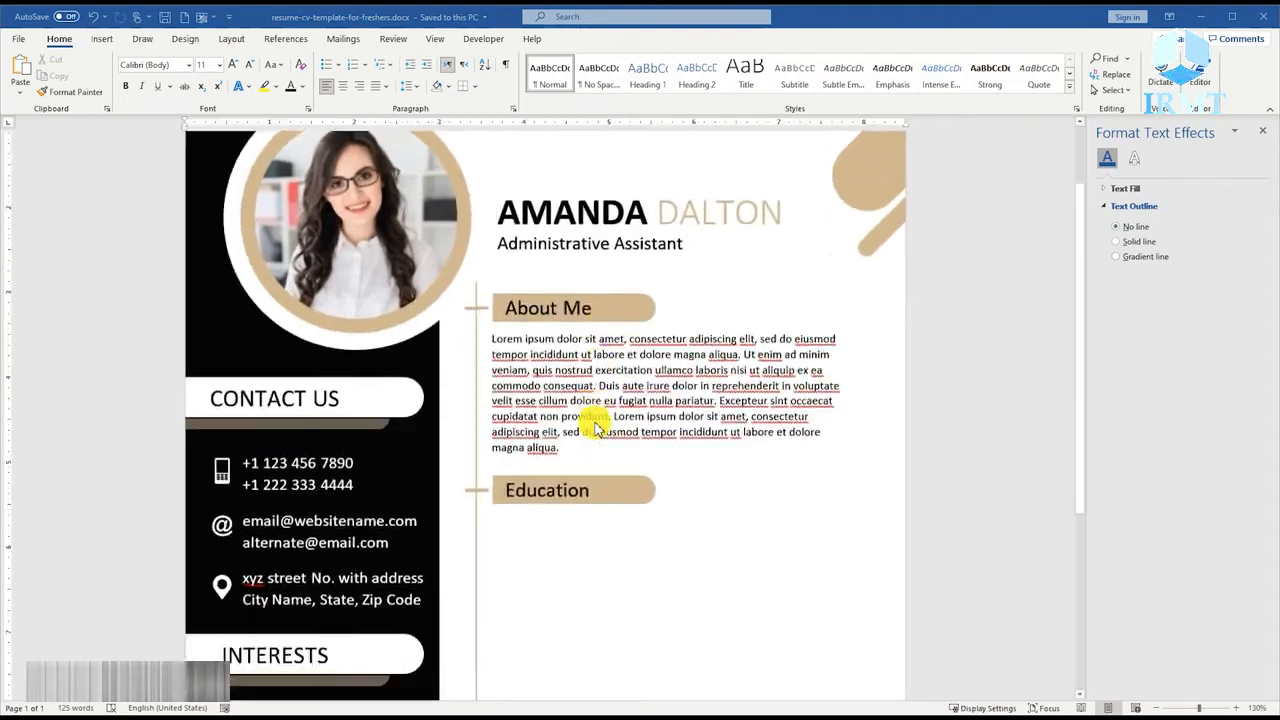
scroll(626, 405, "down", 1)
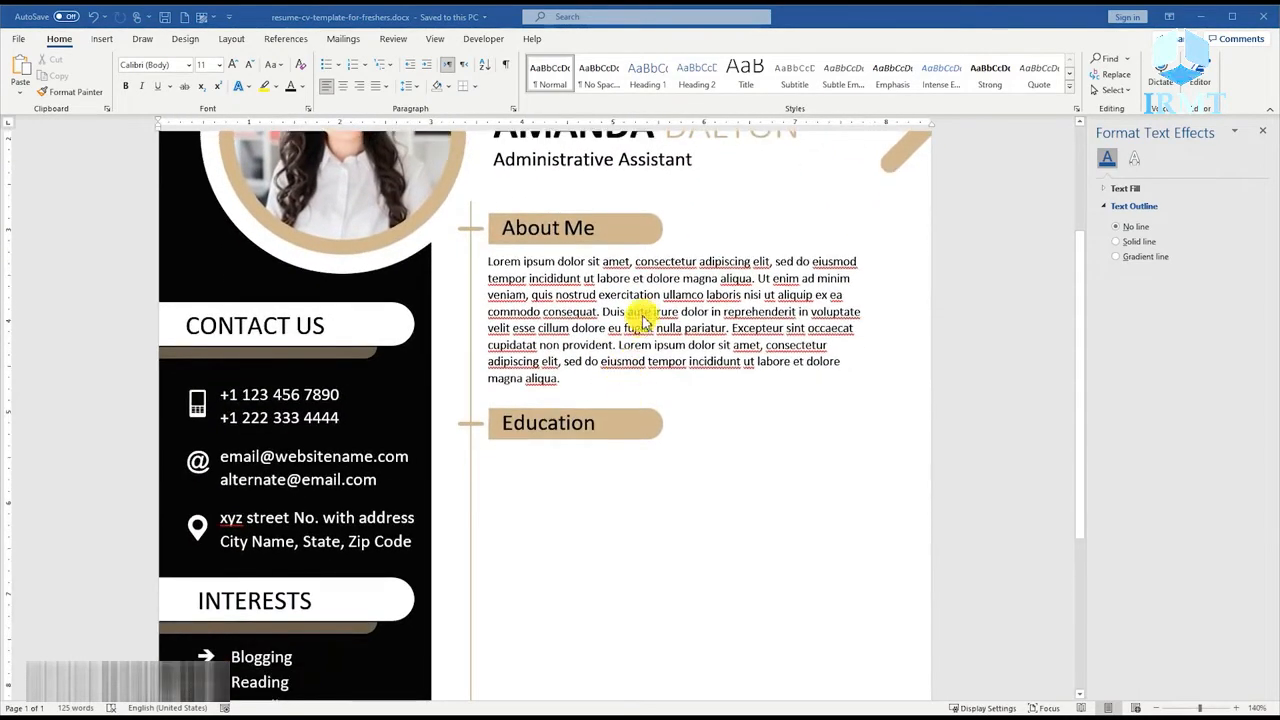
left_click(678, 267)
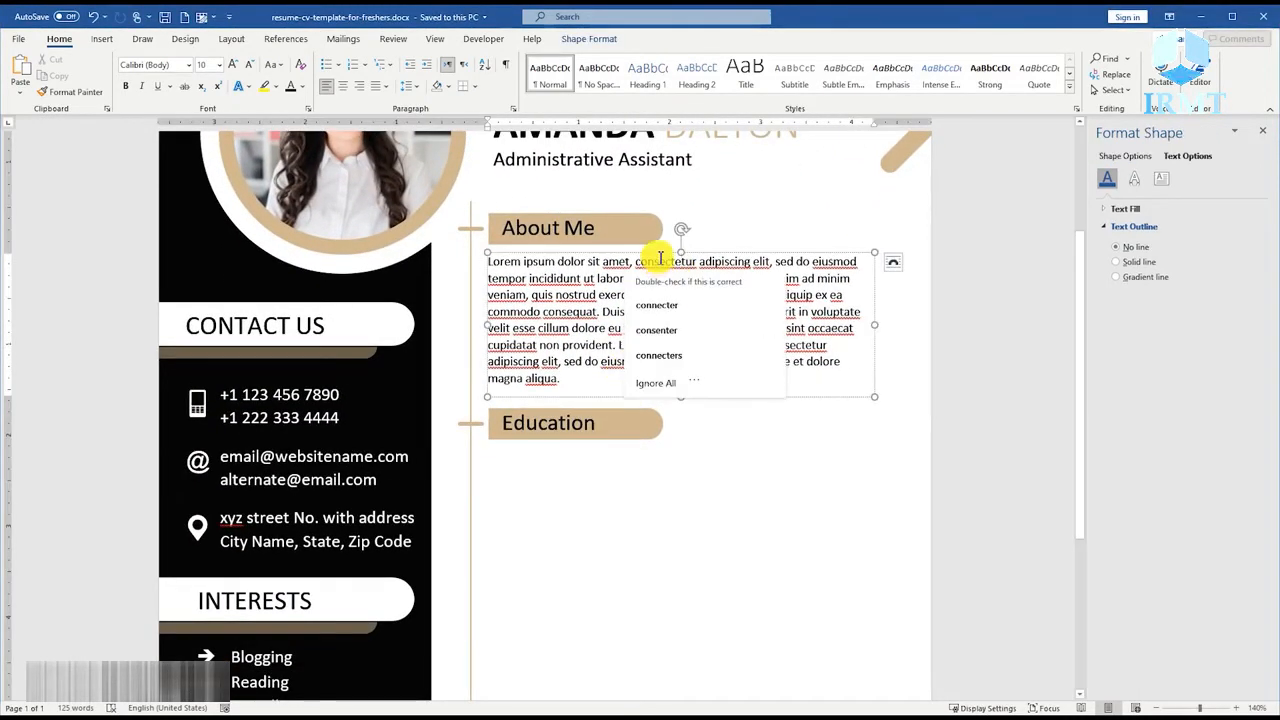
left_click_drag(660, 252, 634, 437, "ctrl+shift")
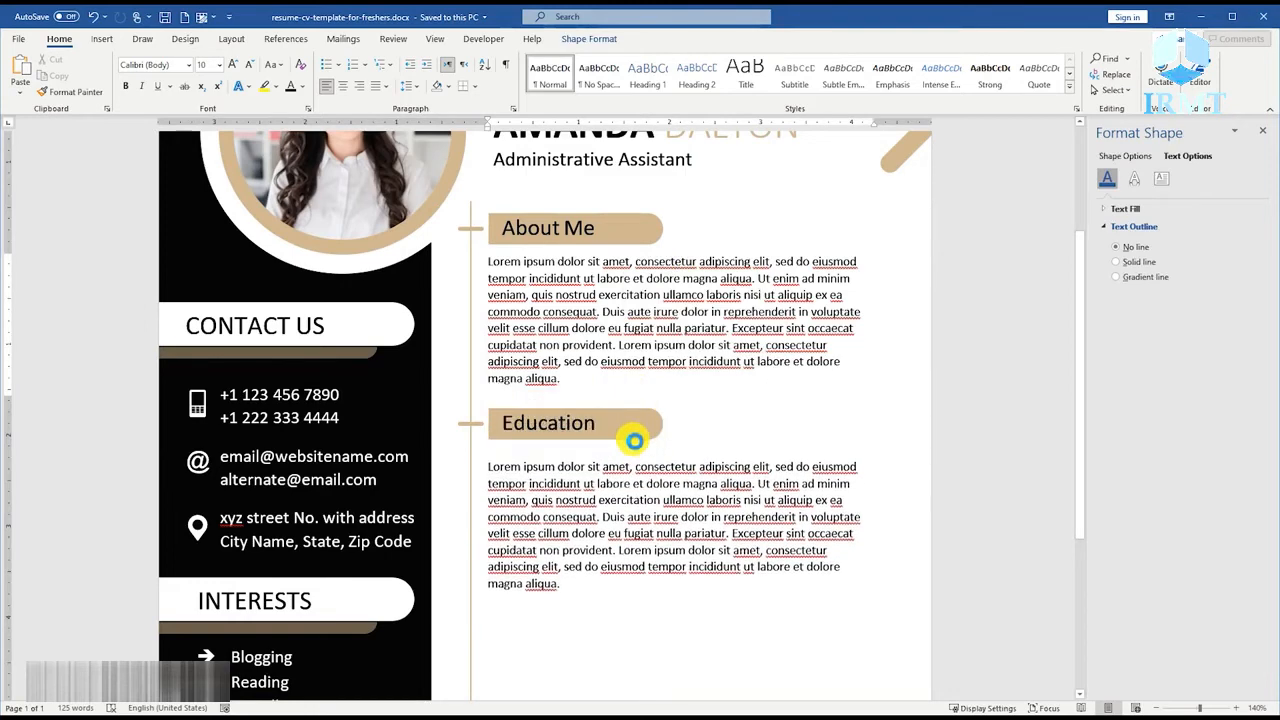
Replace the copied paragraph with the lines "Degree or Study Name – [2021]", "Type your Institute Name Here" and a Lorem ipsum sentence ending "magna aliqua.".
triple_click(600, 525)
key("Delete")
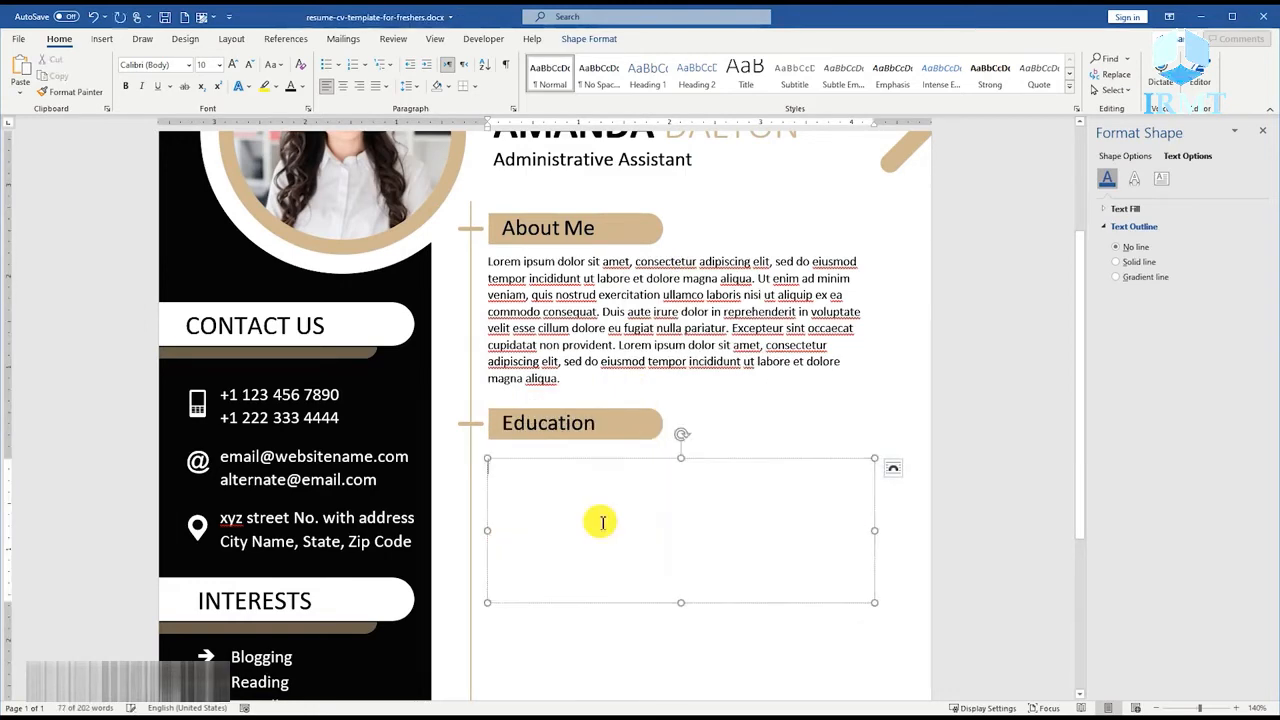
type("Degree or Study Name – [2021")
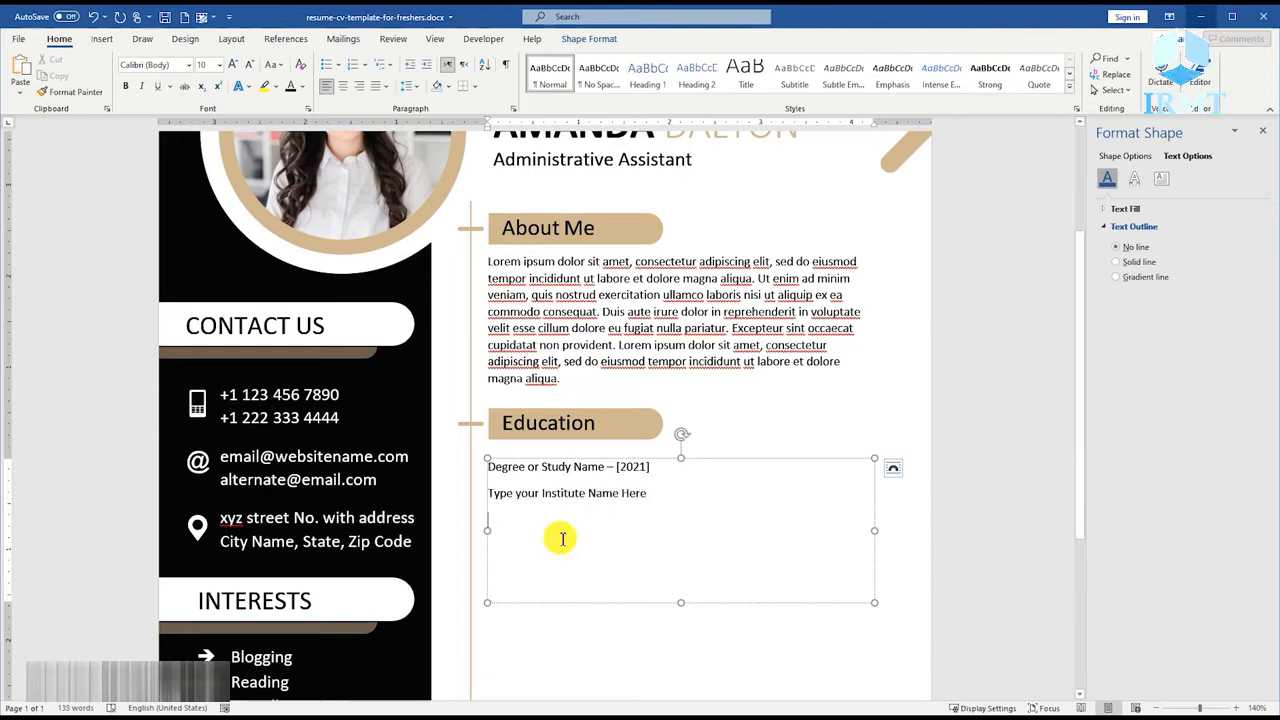
type("Lorem ip")
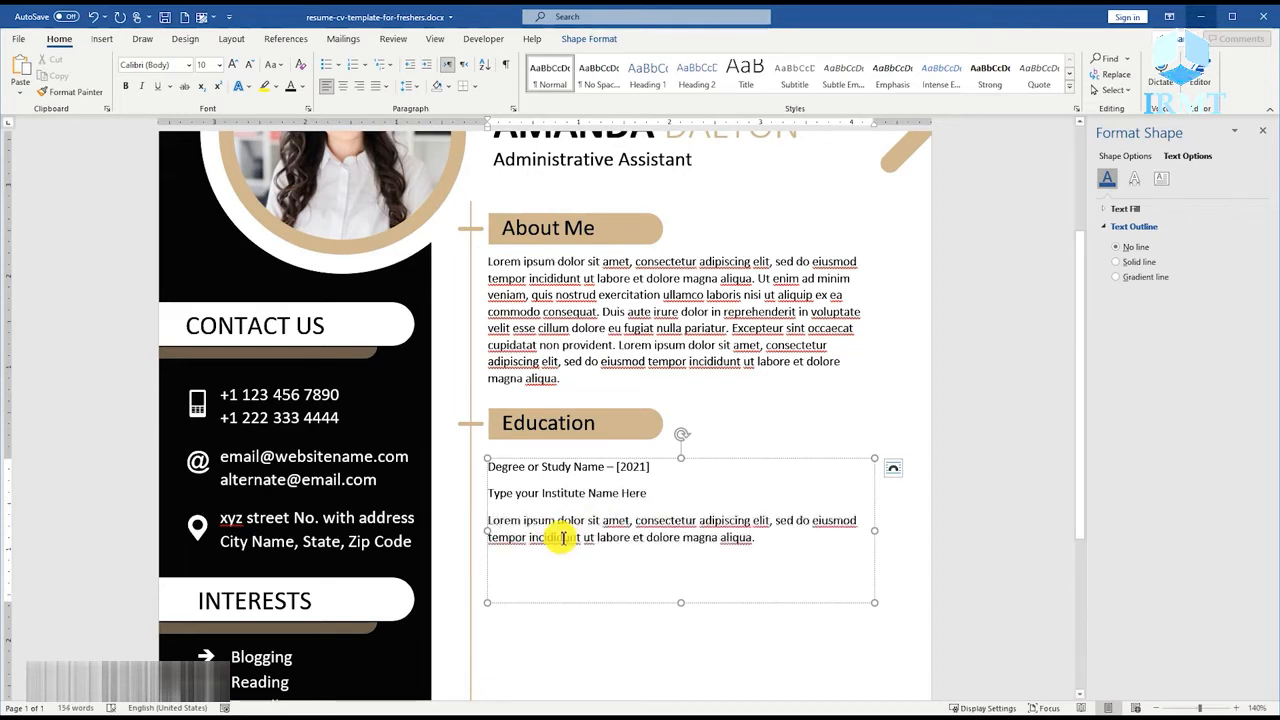
Make the "Degree or Study Name – [2021]" line bold at 14 pt.
left_click(654, 466)
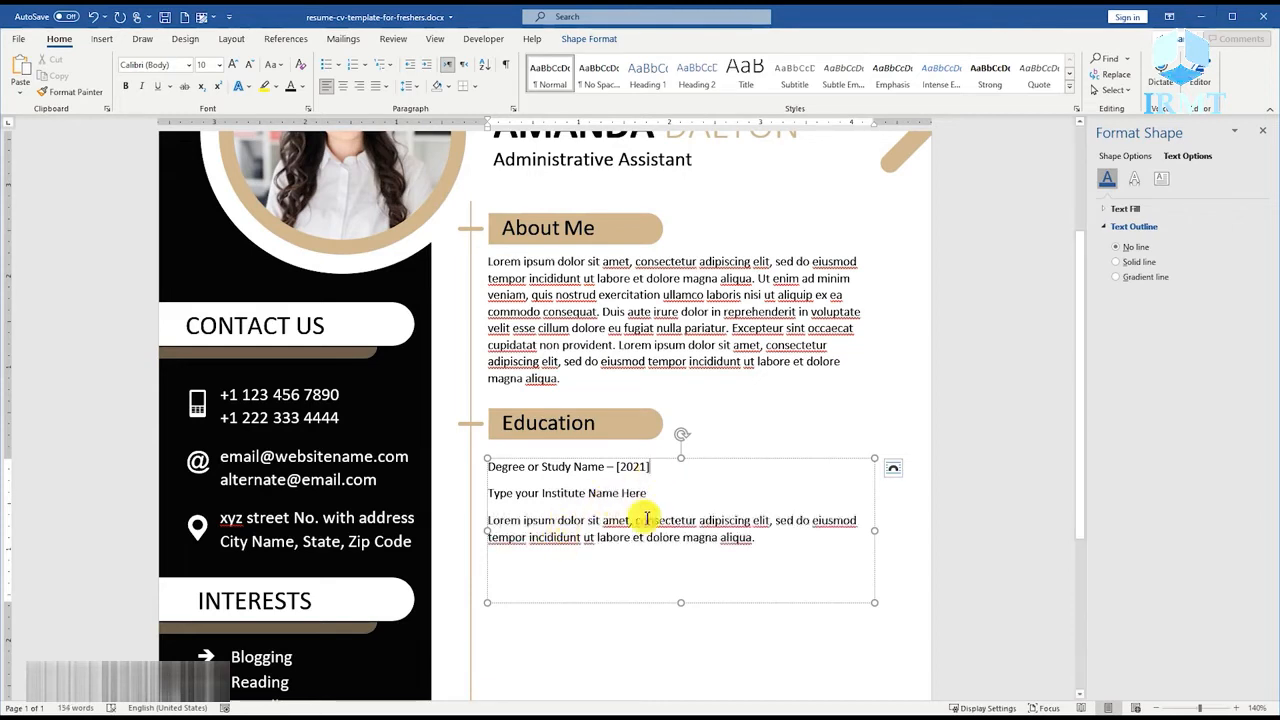
triple_click(580, 467)
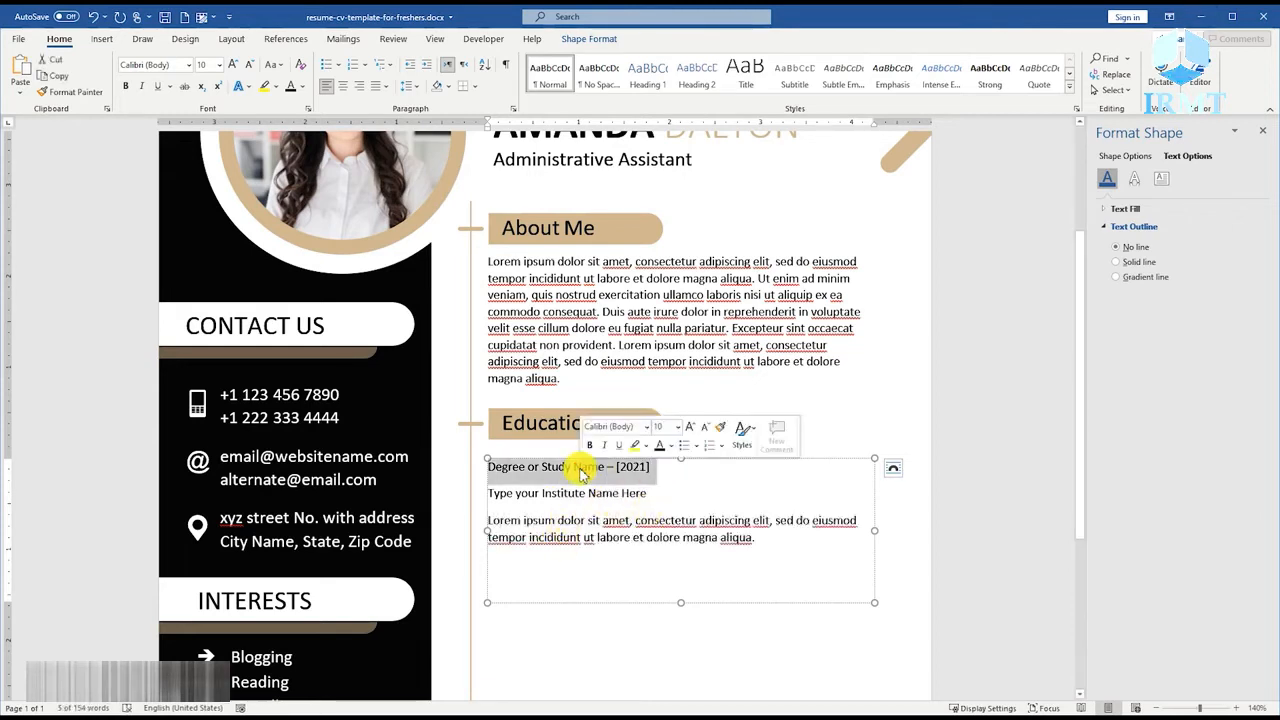
left_click(128, 87)
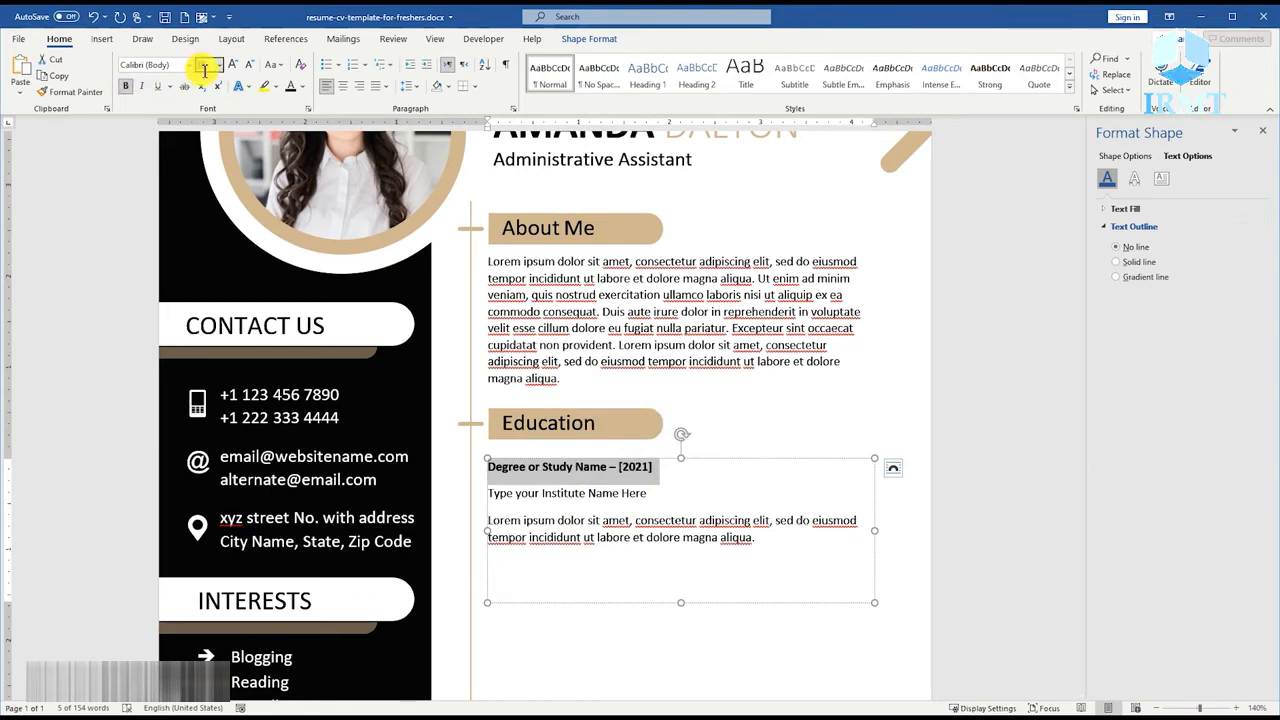
type("14")
key("Return")
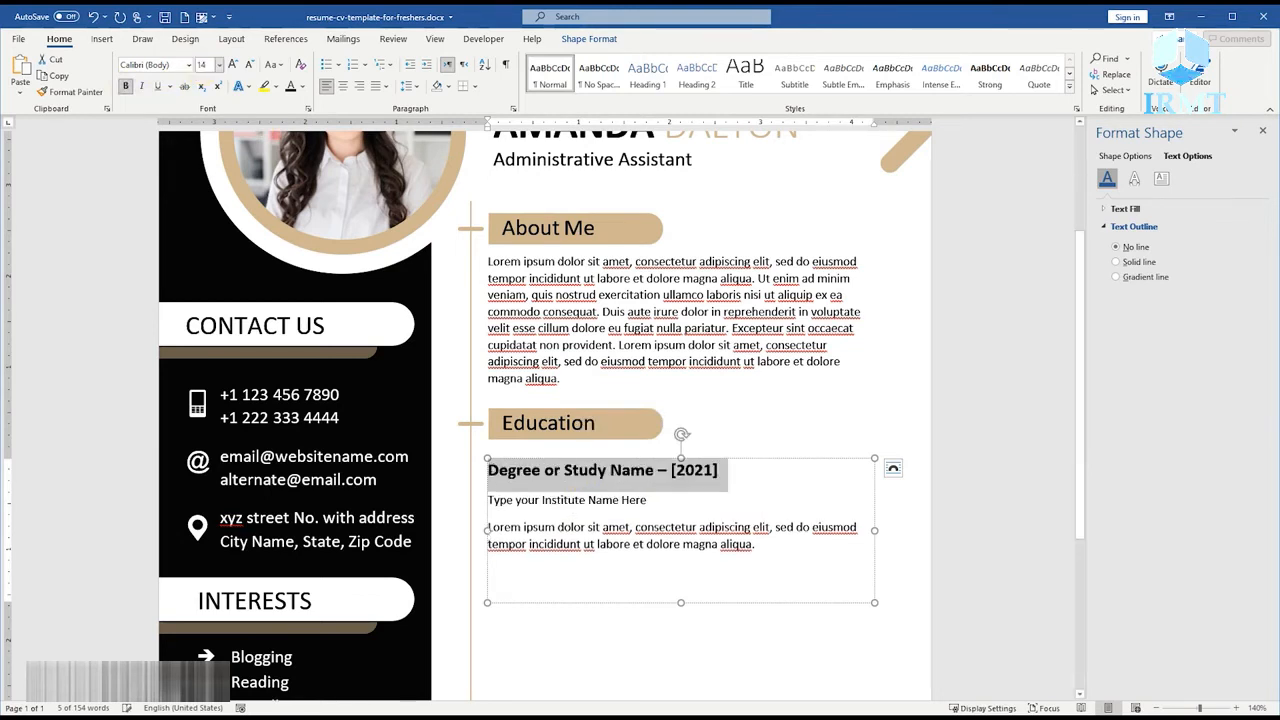
Set the font size of the "Type your Institute Name Here" line to 11 pt.
triple_click(566, 503)
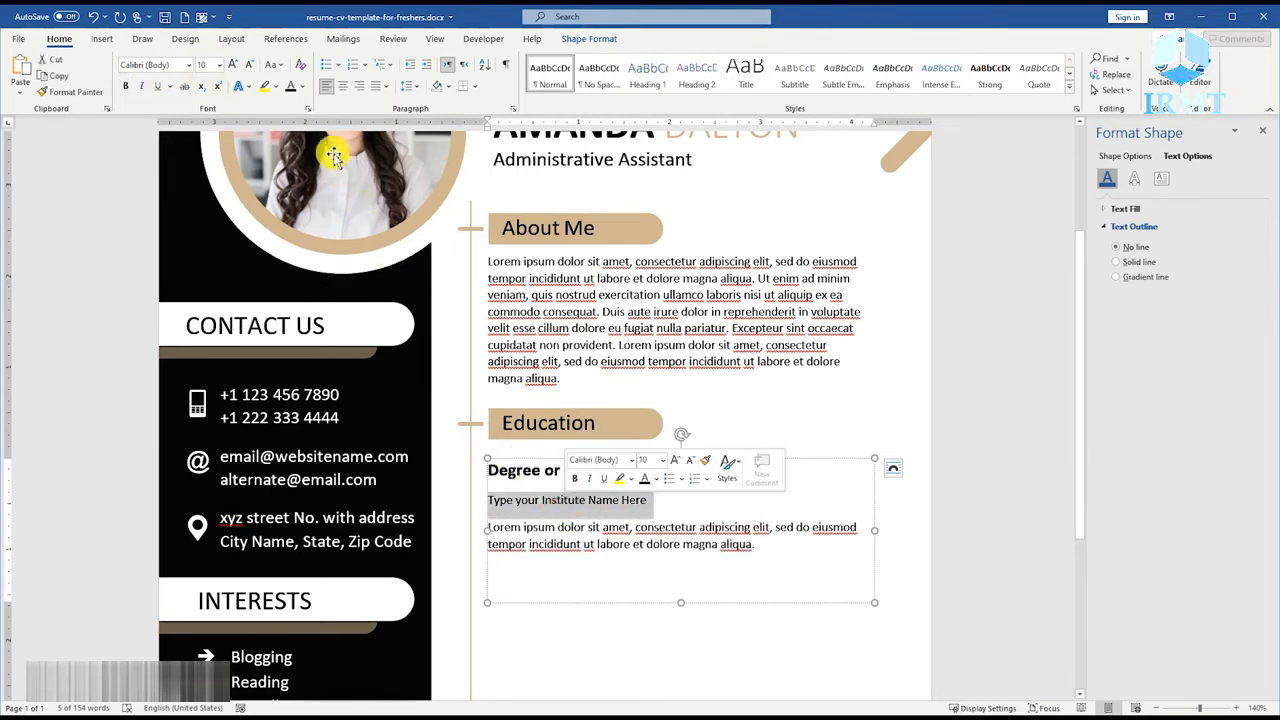
left_click(303, 88)
left_click(302, 273)
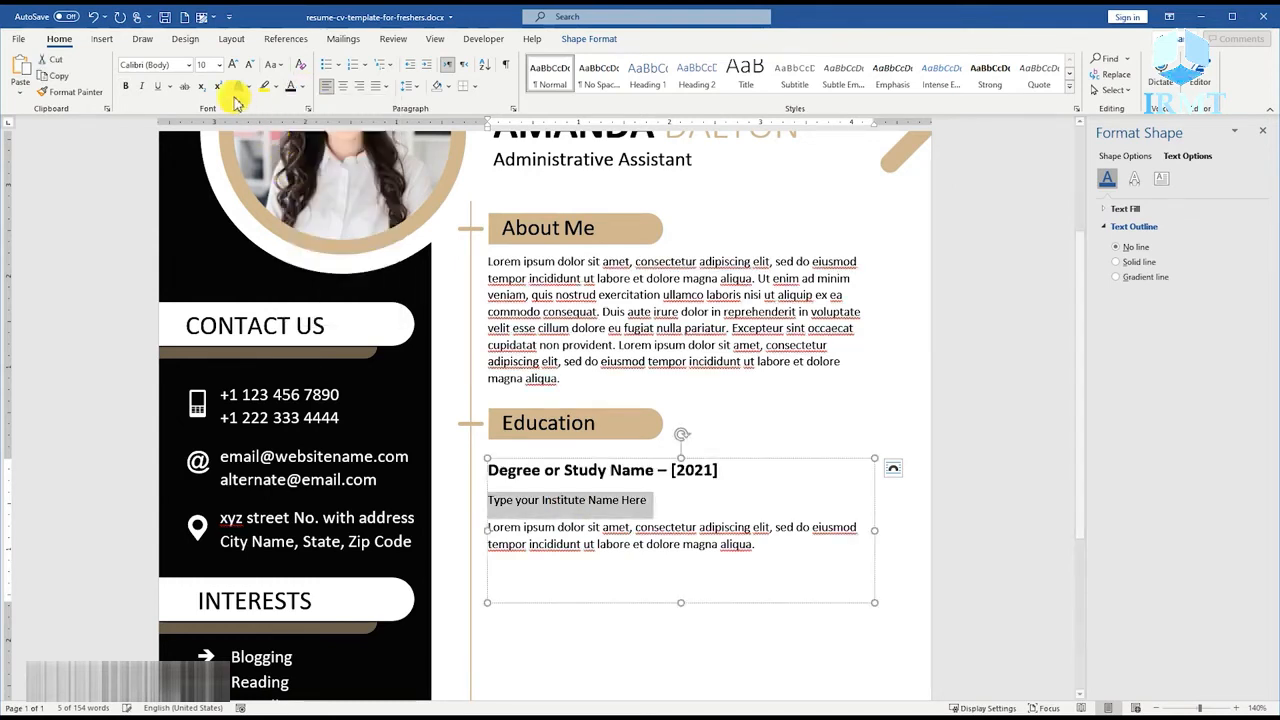
left_click(205, 66)
type("11")
key("Return")
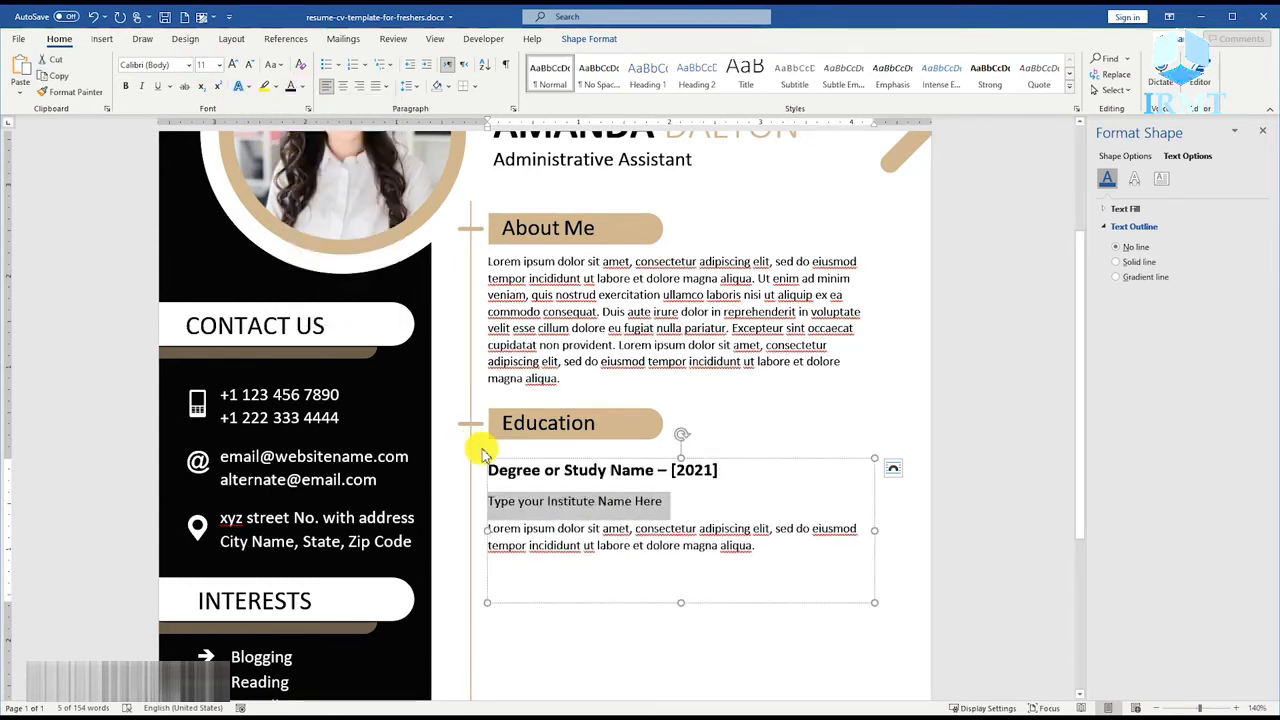
Colour the Lorem ipsum description under the Education heading grey.
left_click_drag(760, 546, 500, 527)
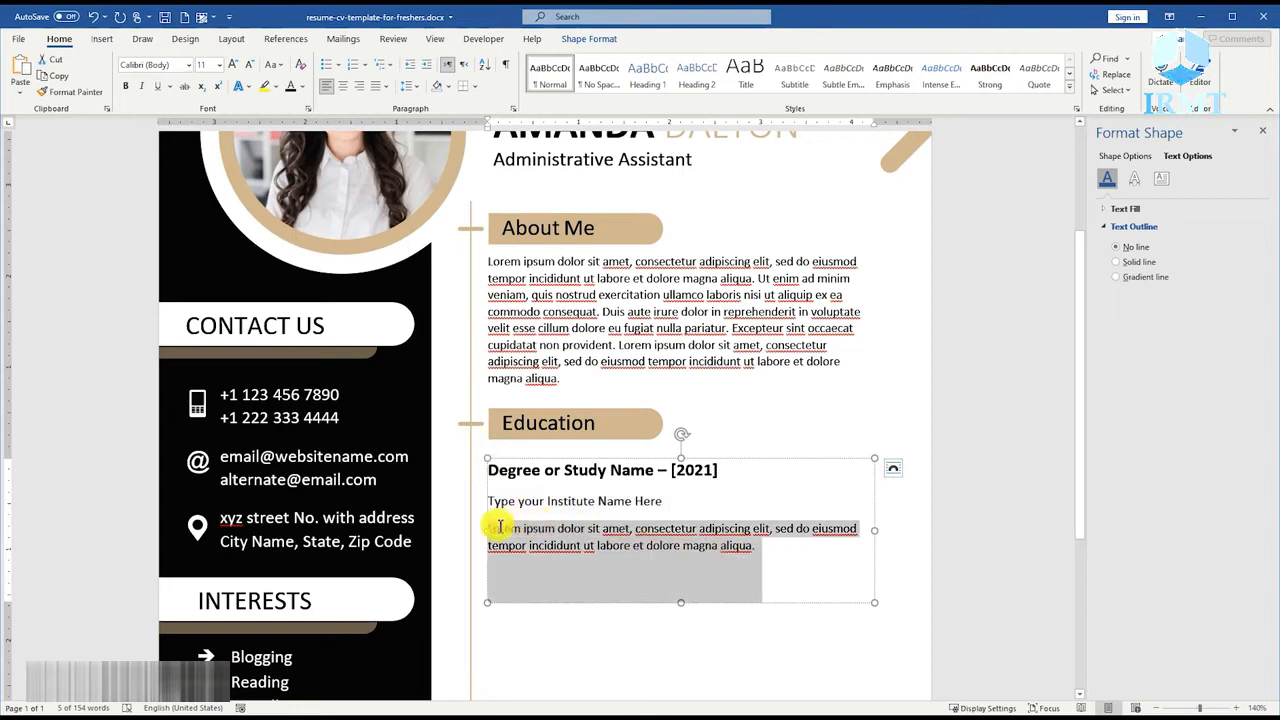
left_click(302, 86)
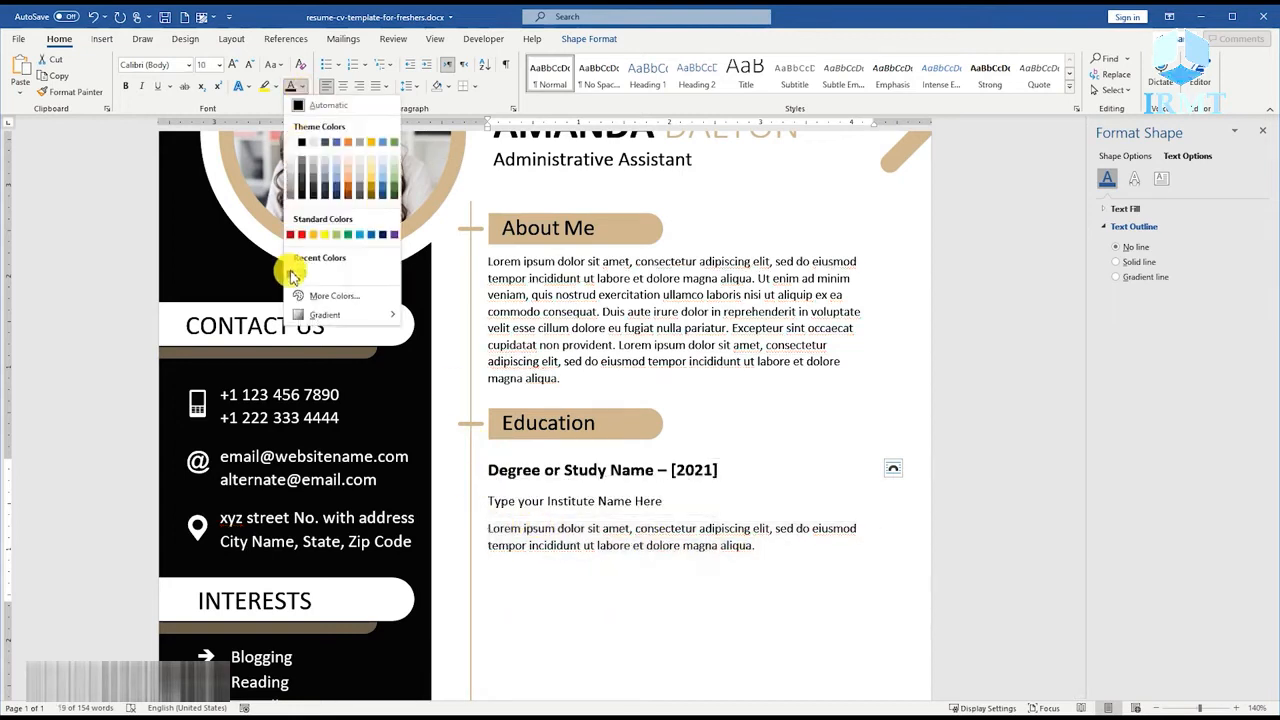
left_click(297, 192)
left_click(718, 556)
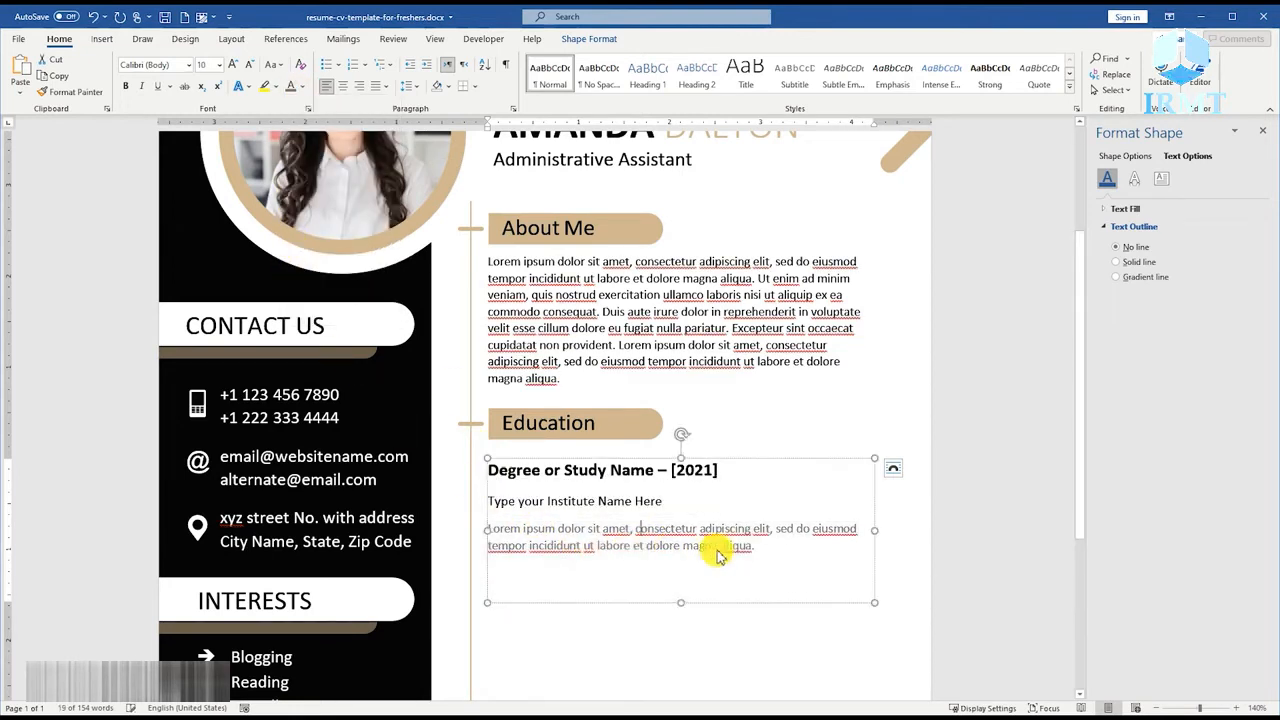
Remove the space after paragraphs for all text in the Education text box.
key("ctrl+a")
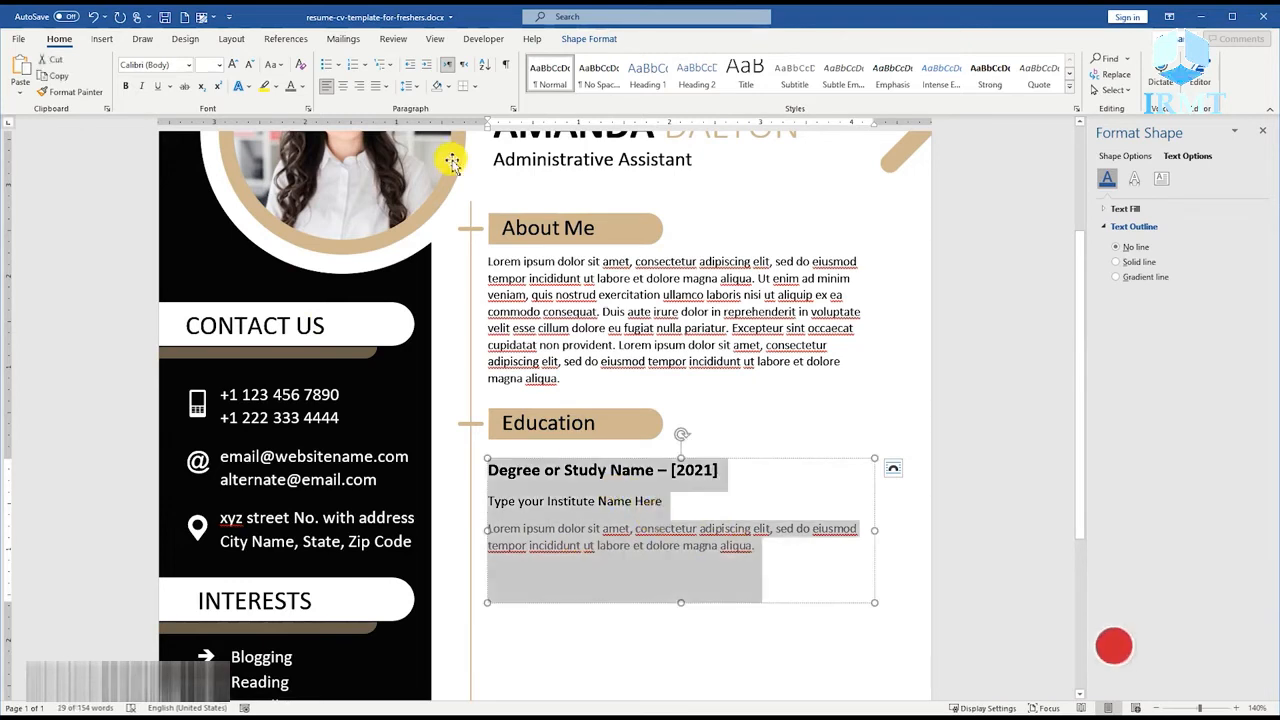
left_click(410, 86)
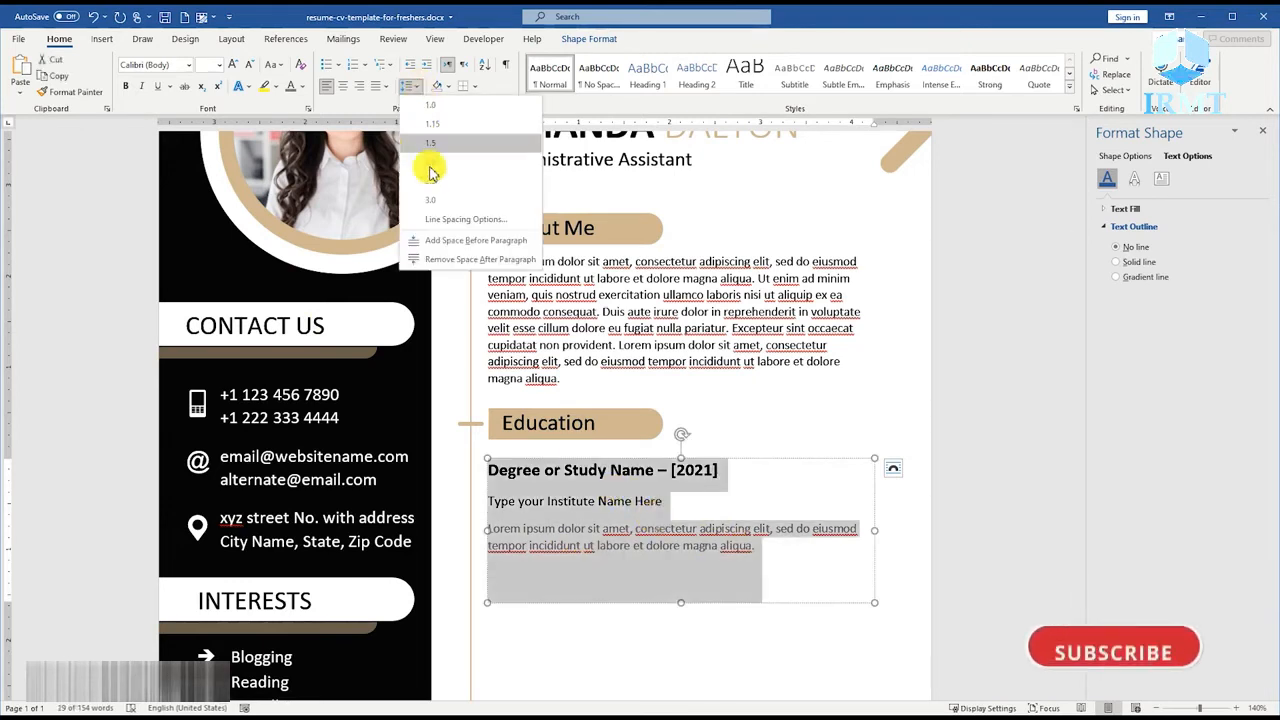
left_click(445, 260)
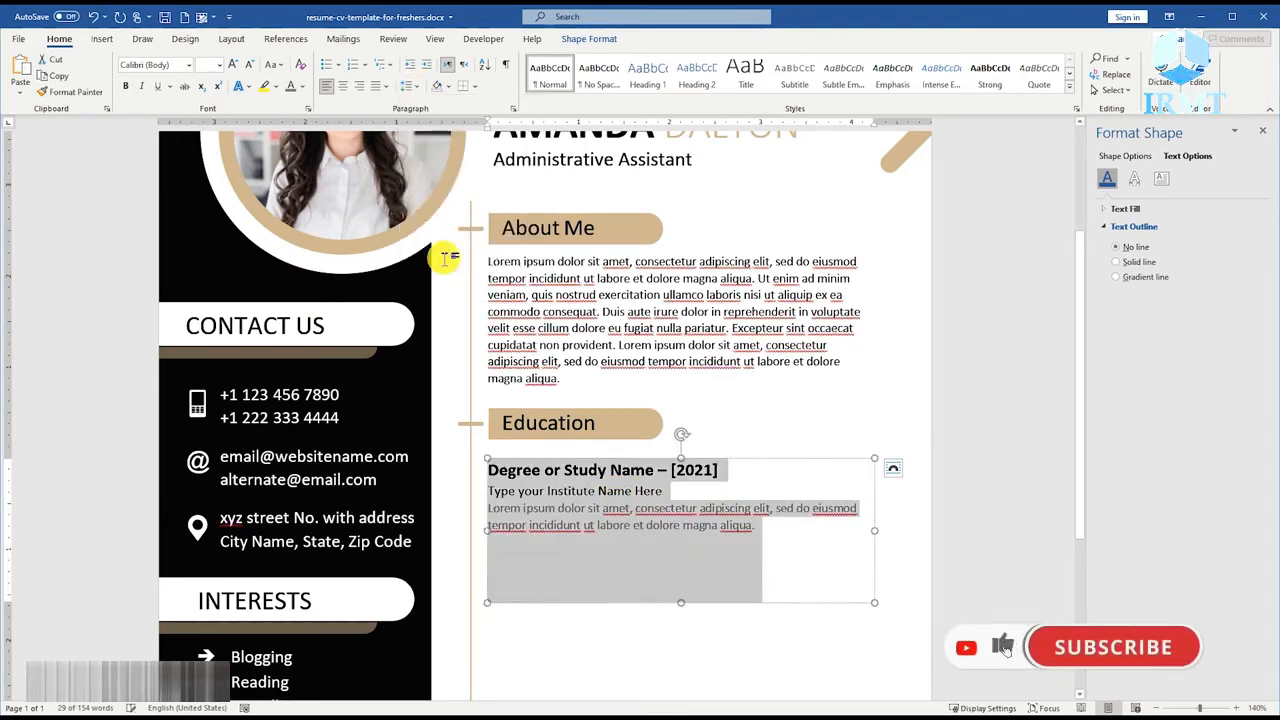
Colour the "Degree or Study Name –" text under the Education heading in the template's tan, leaving out the year.
left_click(668, 471)
key("shift+Home")
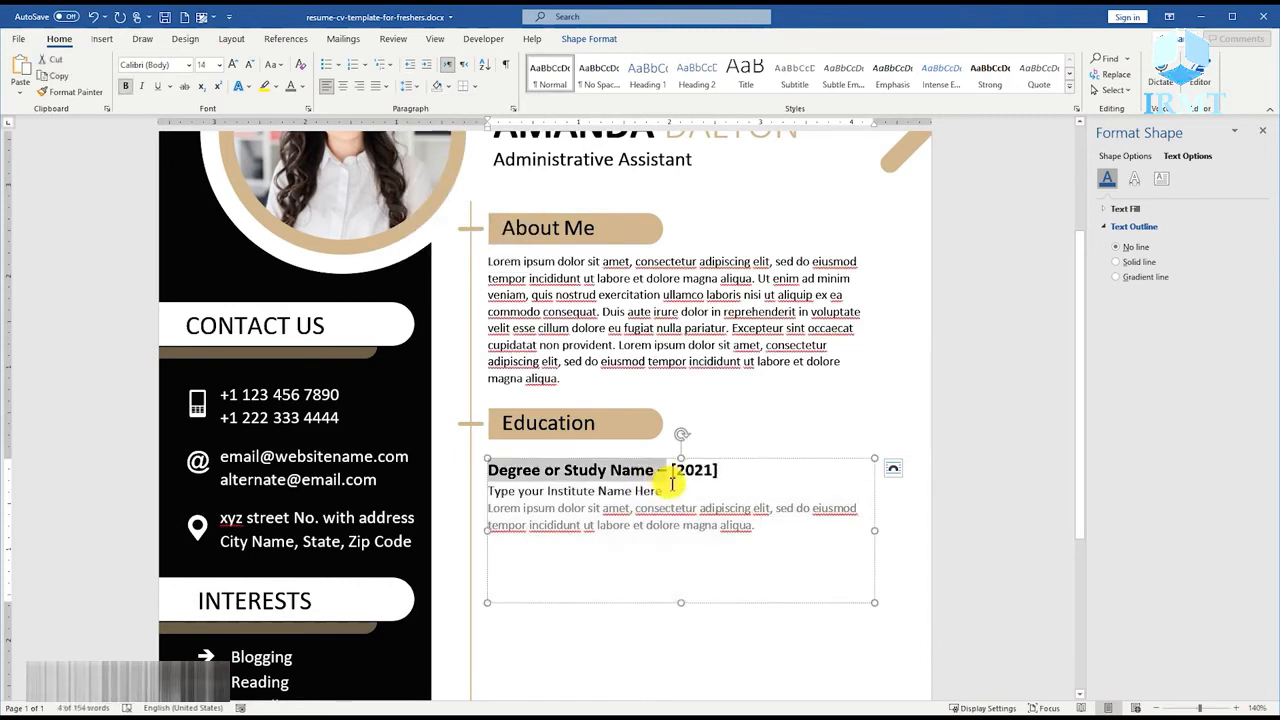
left_click(302, 86)
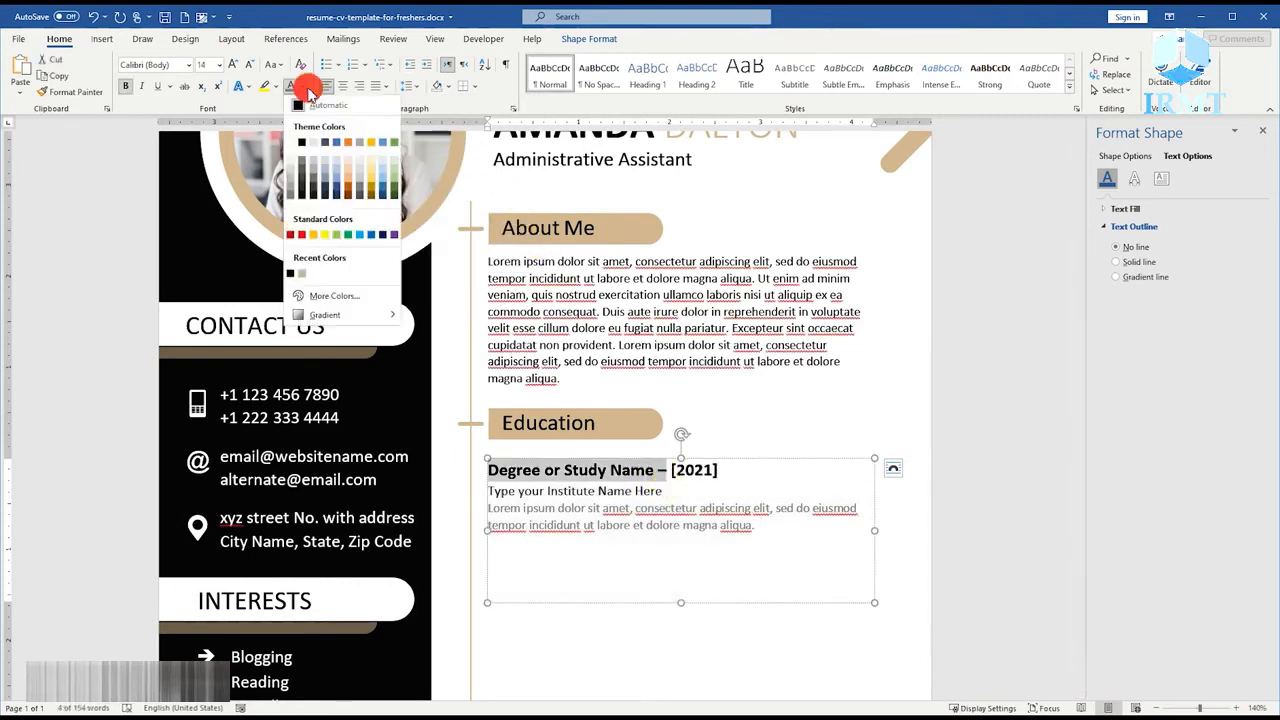
left_click(302, 278)
scroll(646, 483, "down", 5, "ctrl")
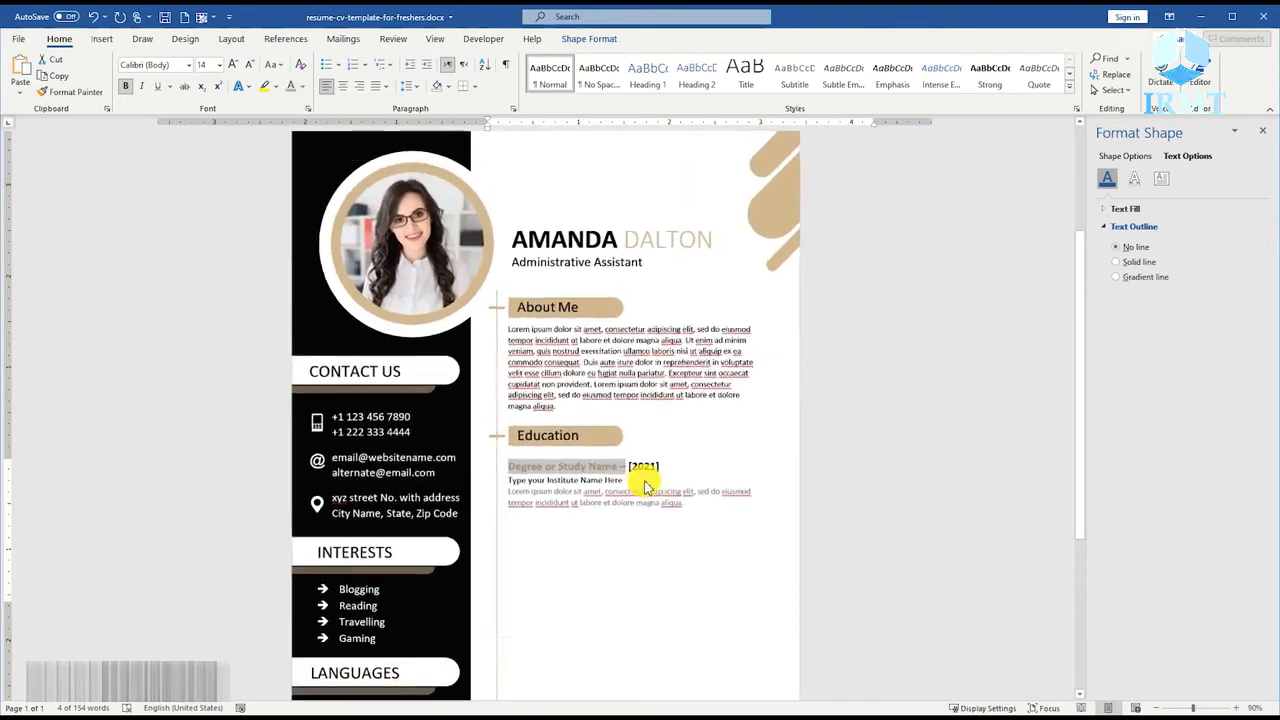
Extend the Education text box downward and paste two copies of the whole degree entry below the first one.
left_click_drag(631, 553, 628, 633)
left_click(680, 507)
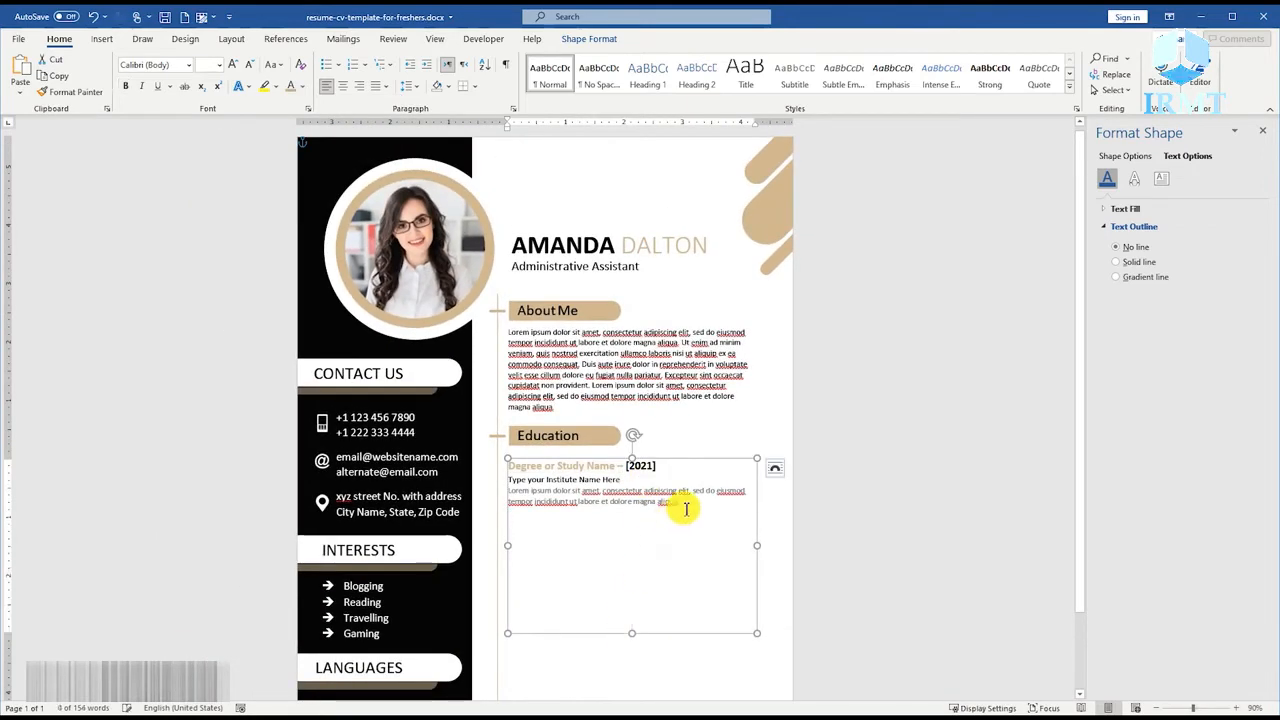
key("ctrl+a")
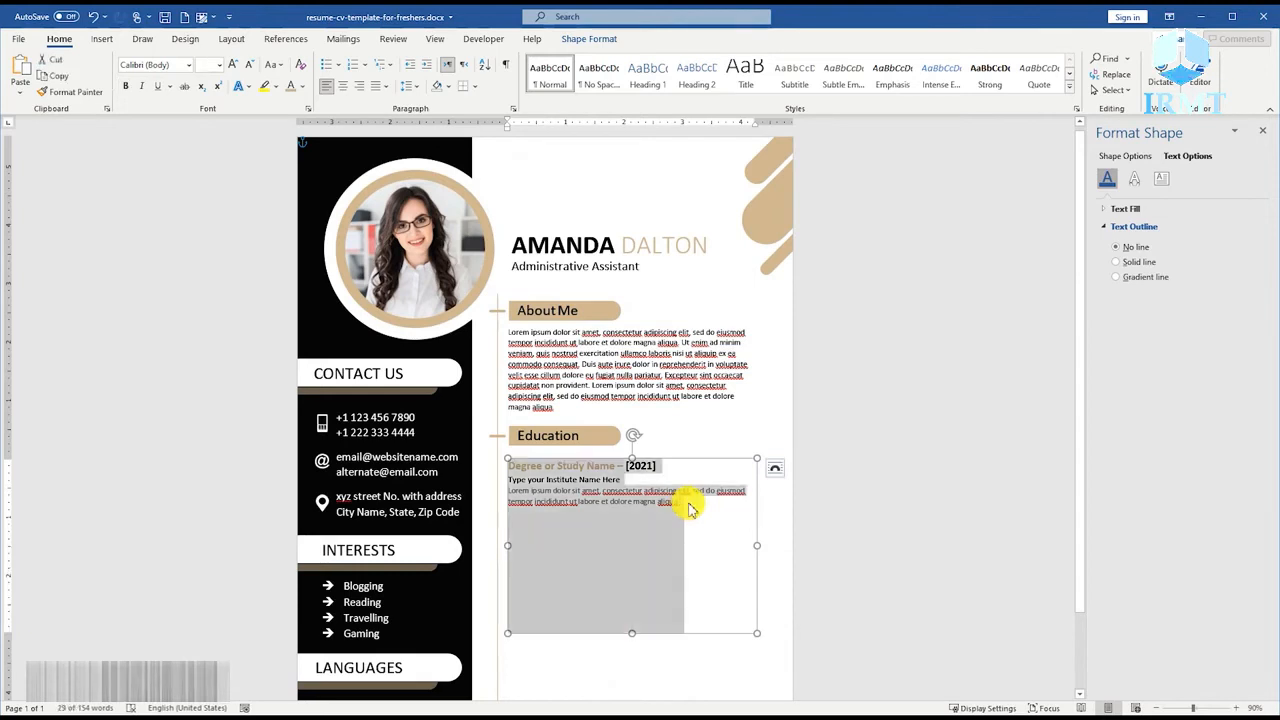
right_click(607, 485)
left_click(680, 506)
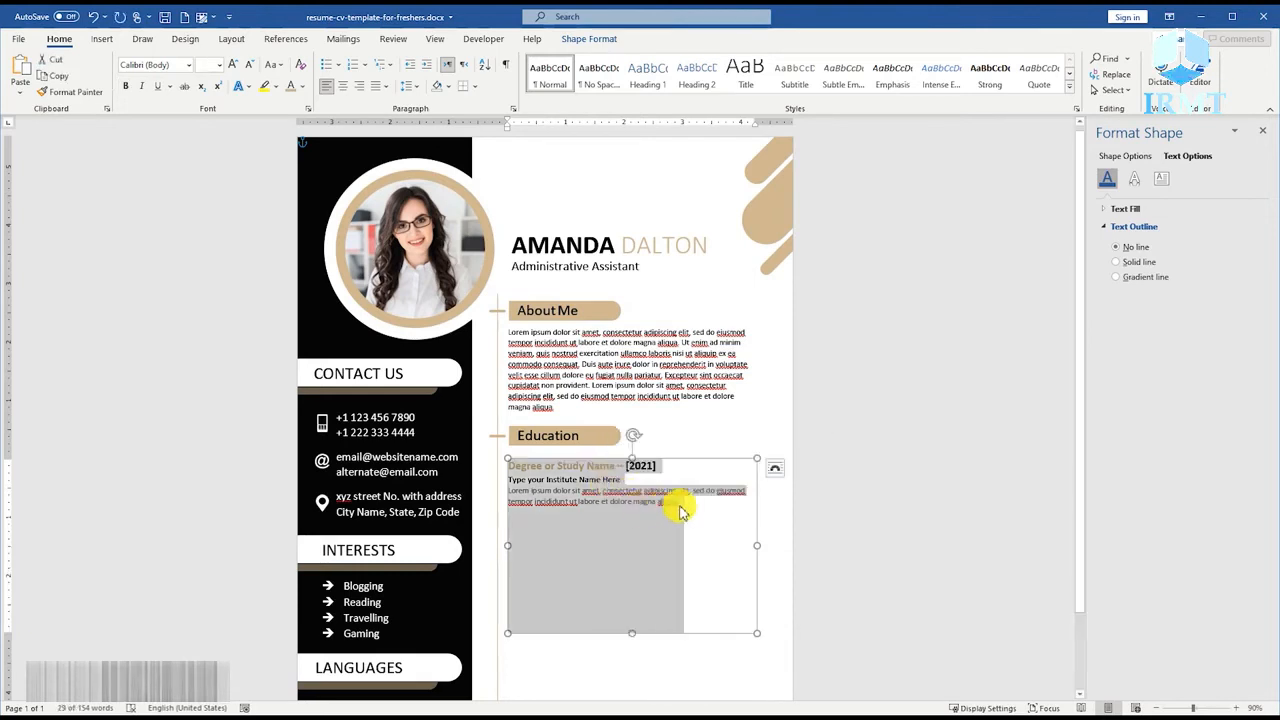
left_click(690, 507)
key("ctrl+v")
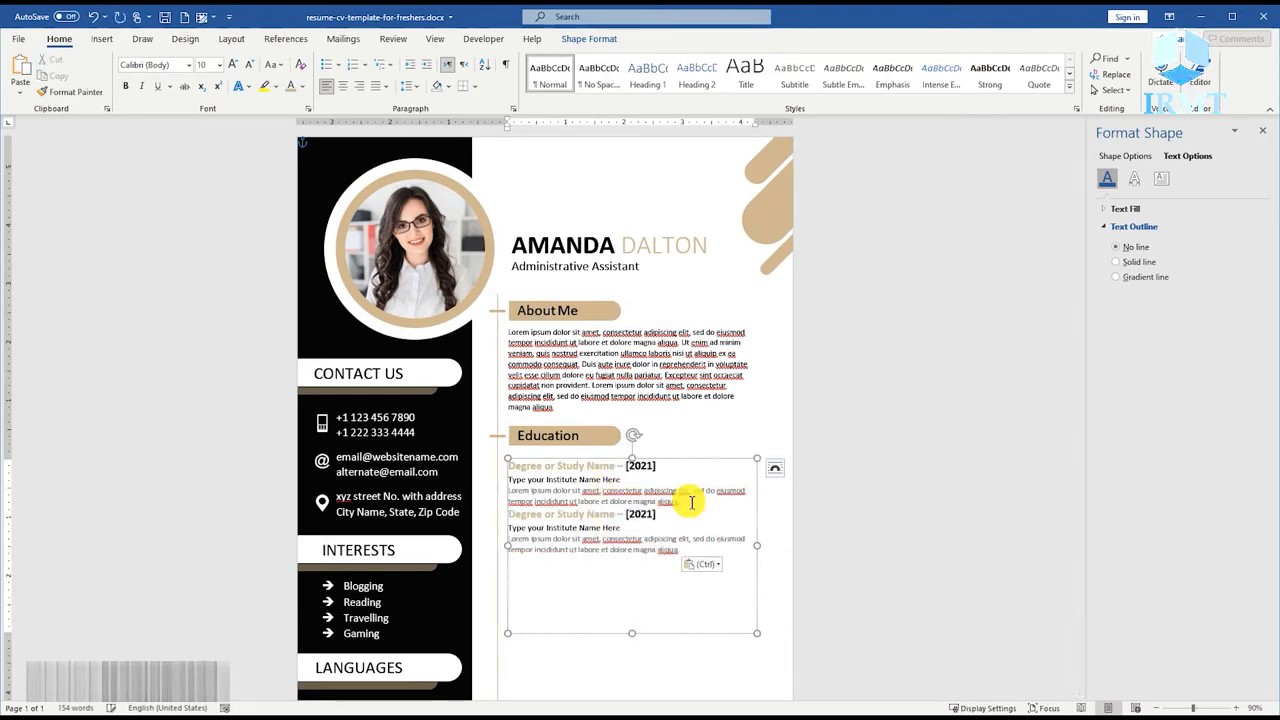
key("ctrl+v")
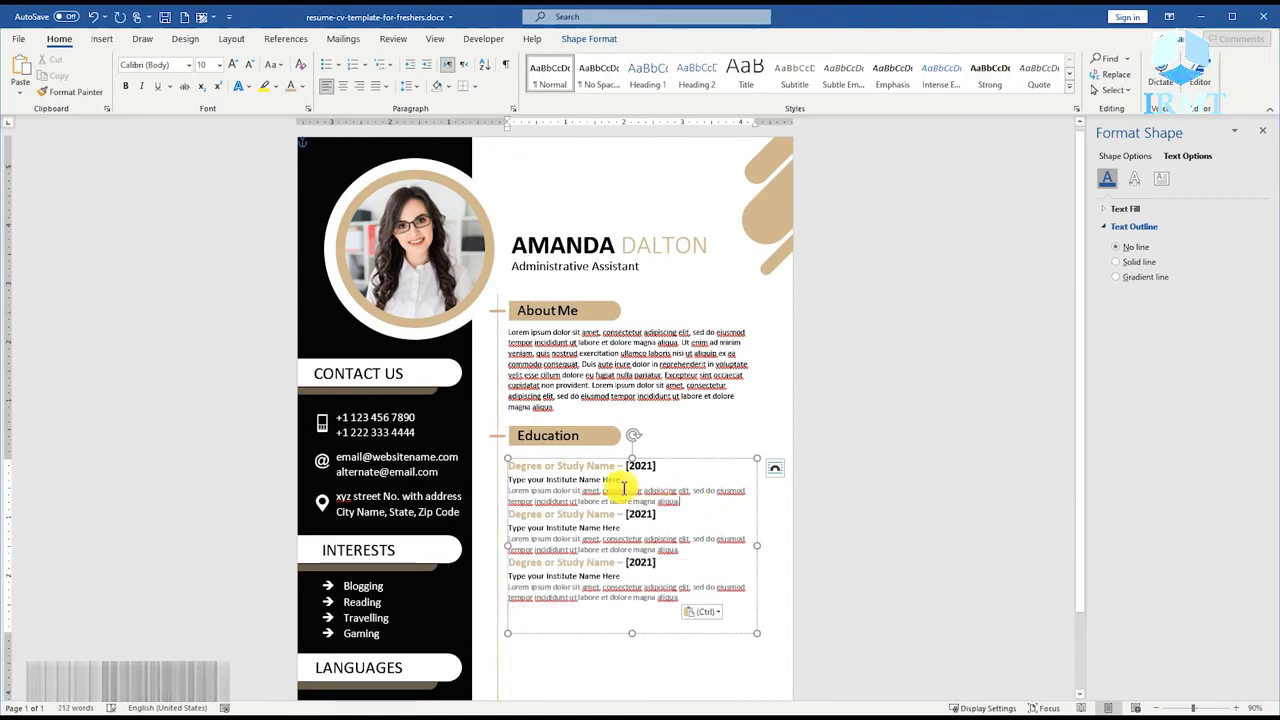
Set the paragraph spacing after the Lorem ipsum descriptions of the first and second Education entries to 8 pt.
left_click(418, 86)
left_click(460, 218)
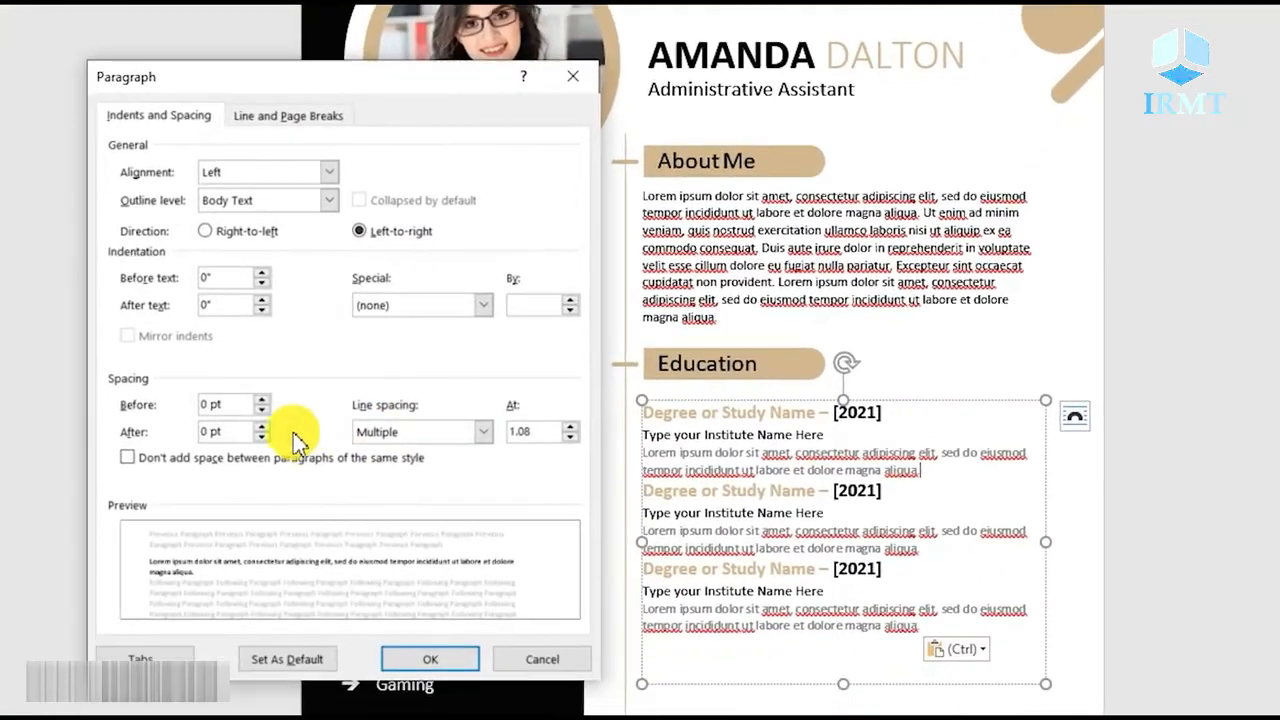
left_click(264, 594)
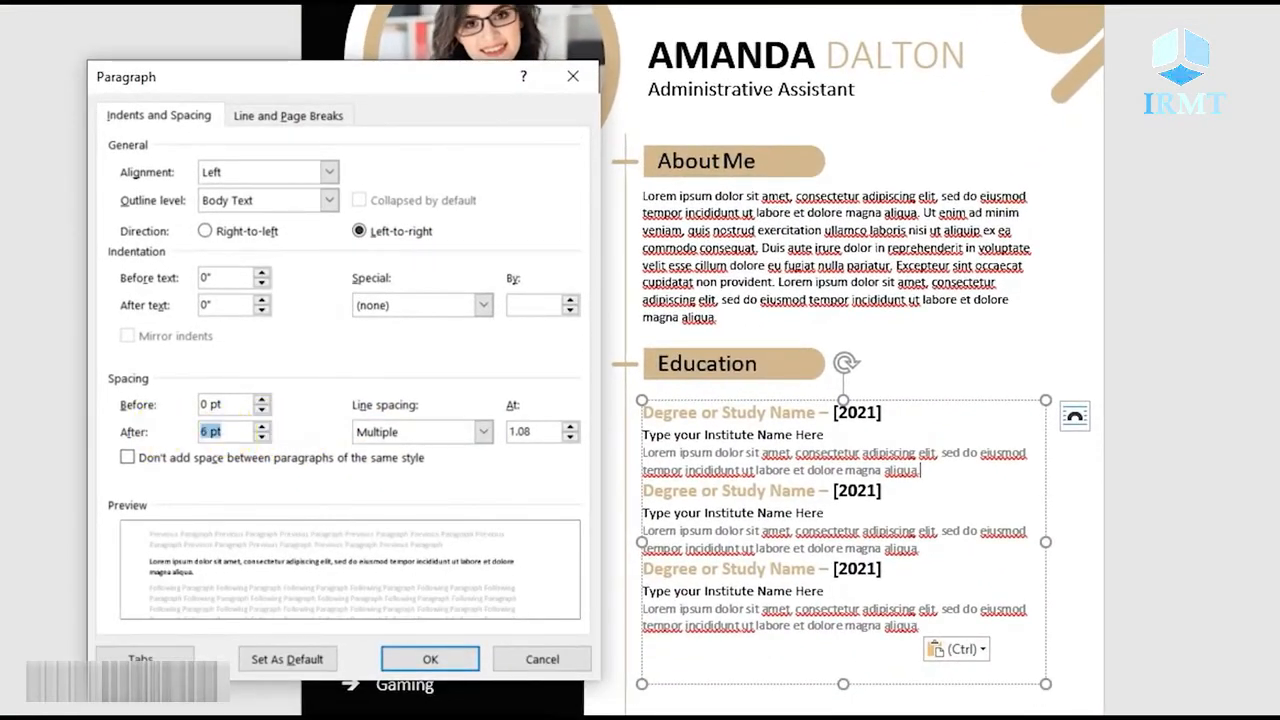
left_click(420, 660)
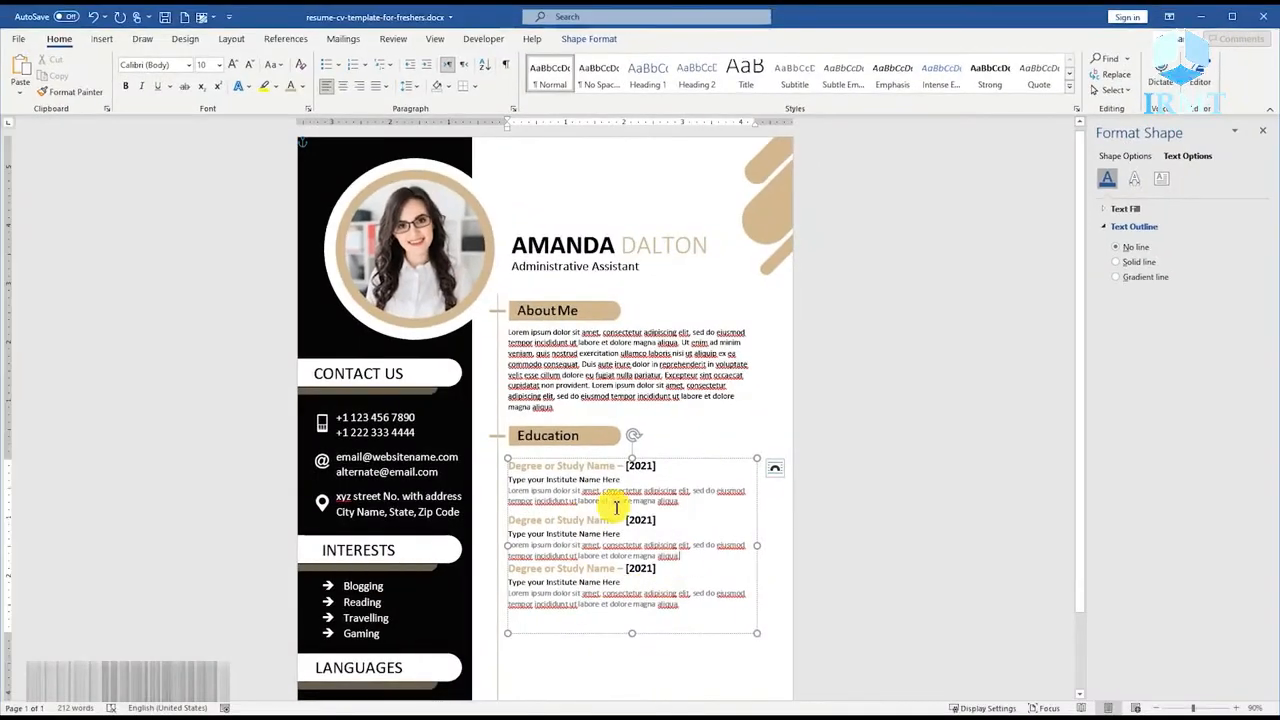
left_click(409, 86)
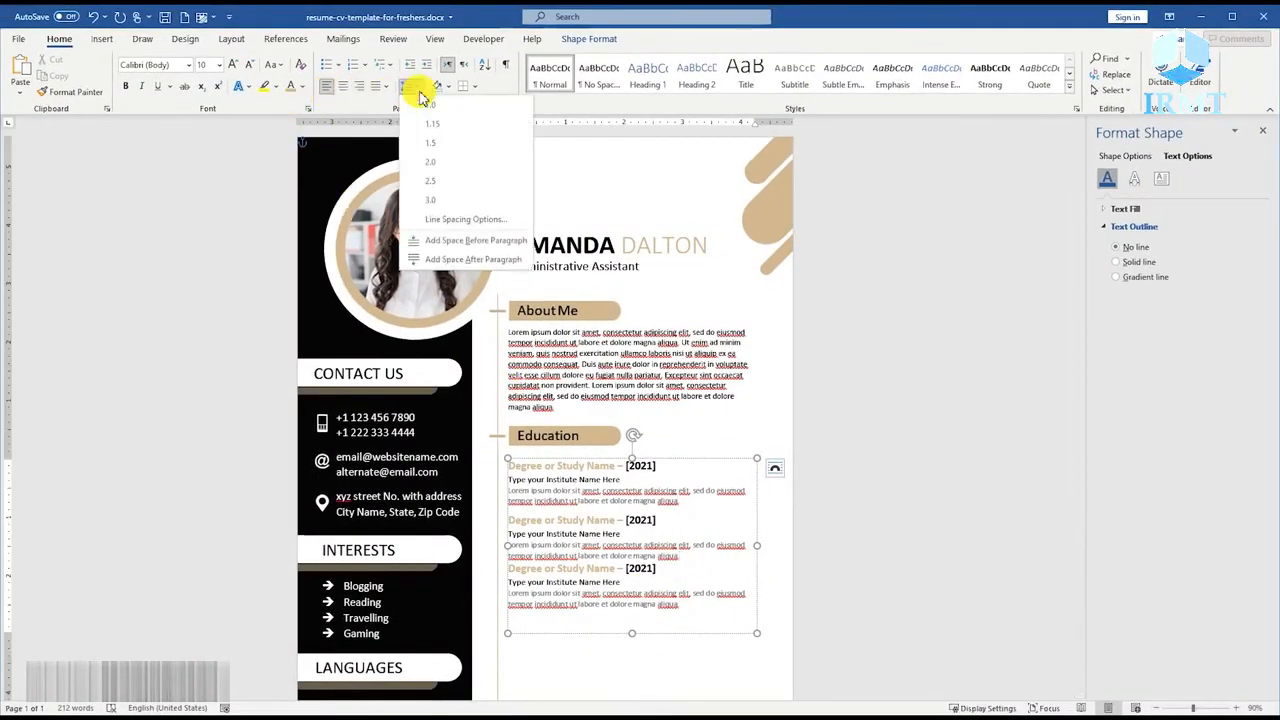
left_click(429, 214)
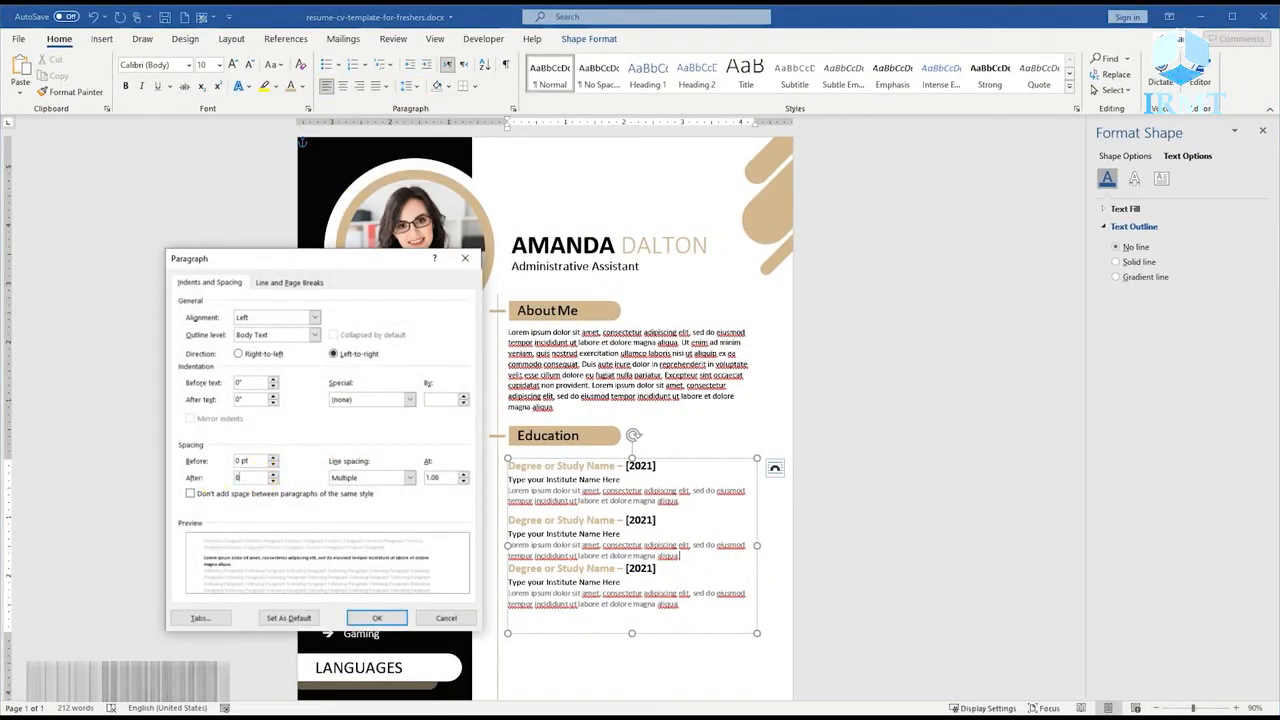
key("Return")
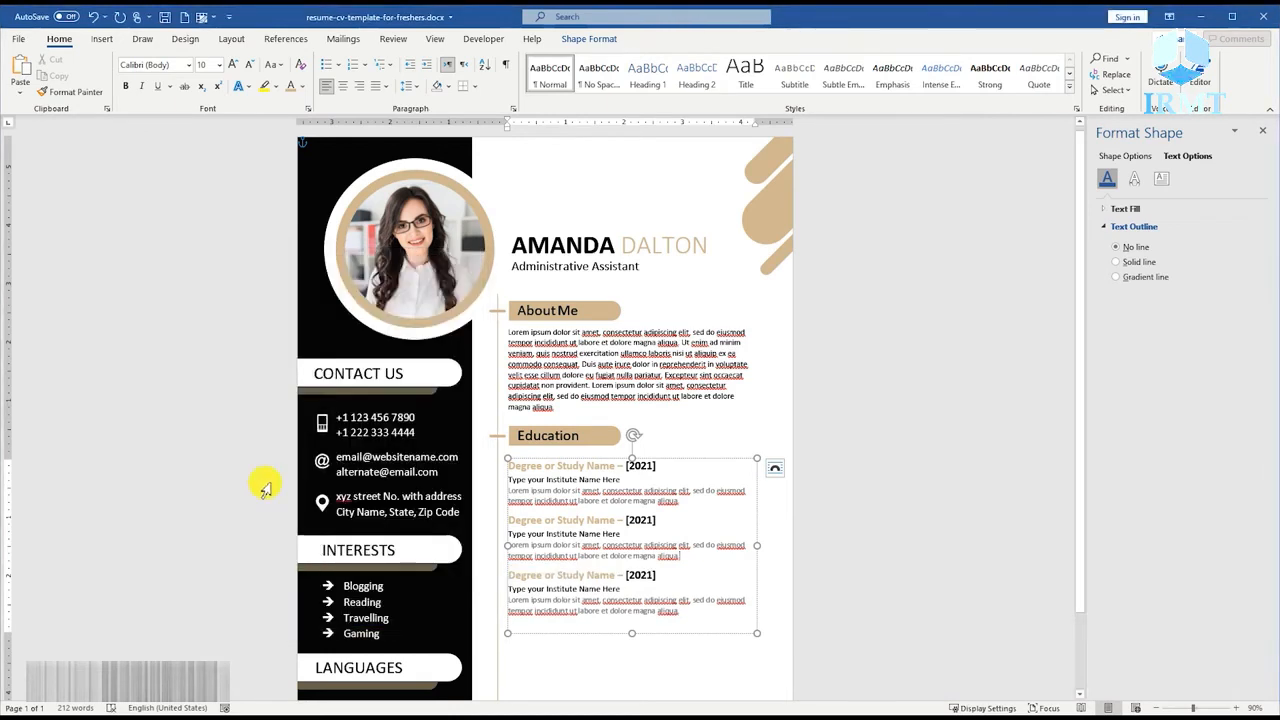
left_click(770, 527)
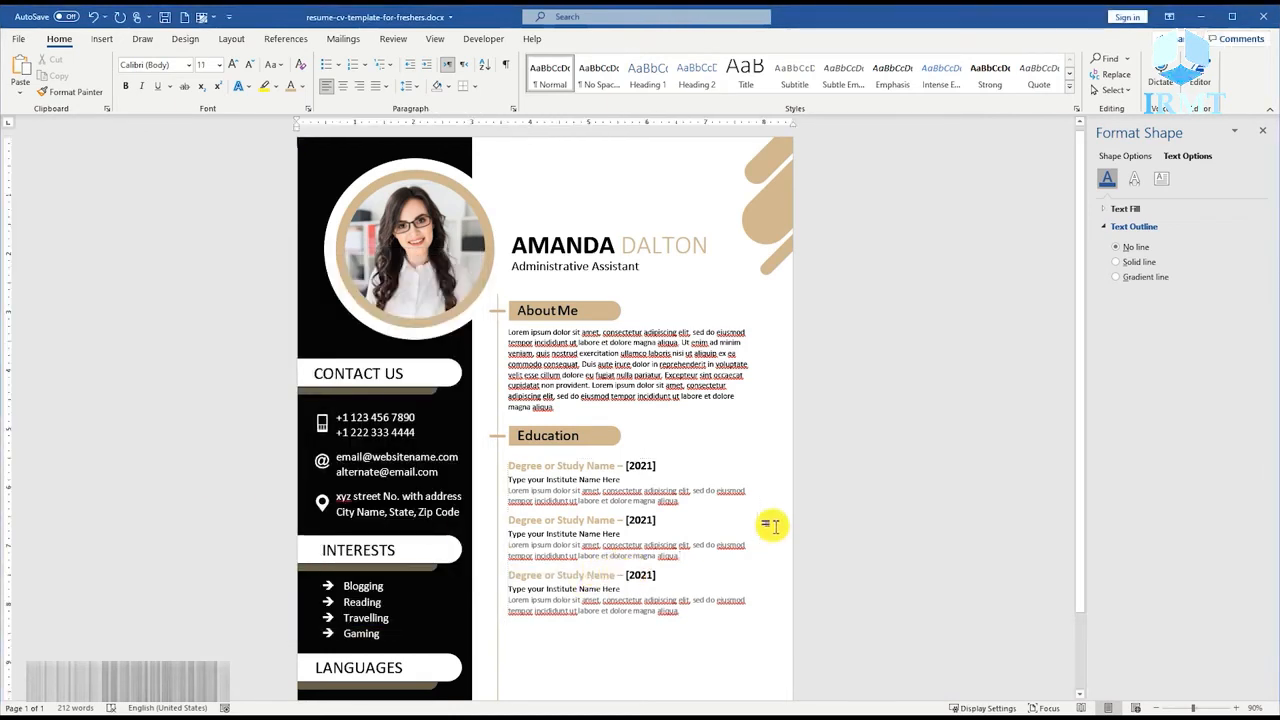
Change the year of the second Education entry to 2017 and that of the third entry to 2015.
double_click(644, 520)
type("201")
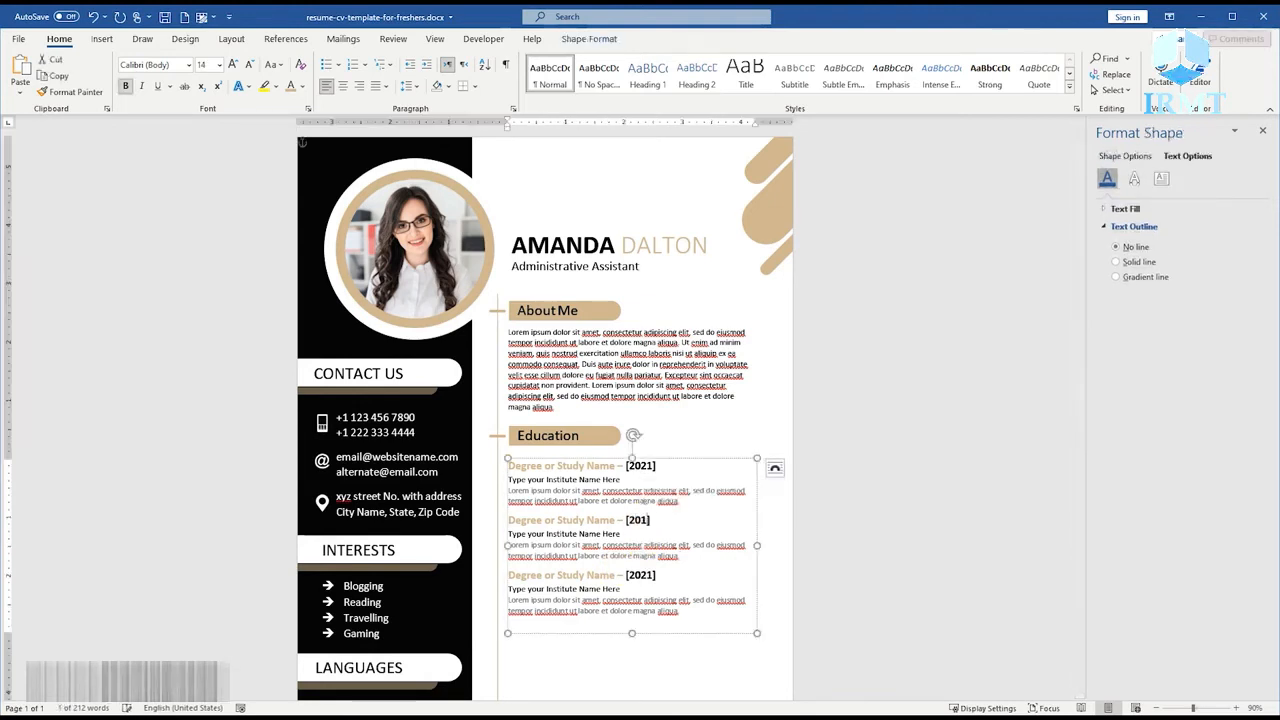
type("7")
double_click(640, 576)
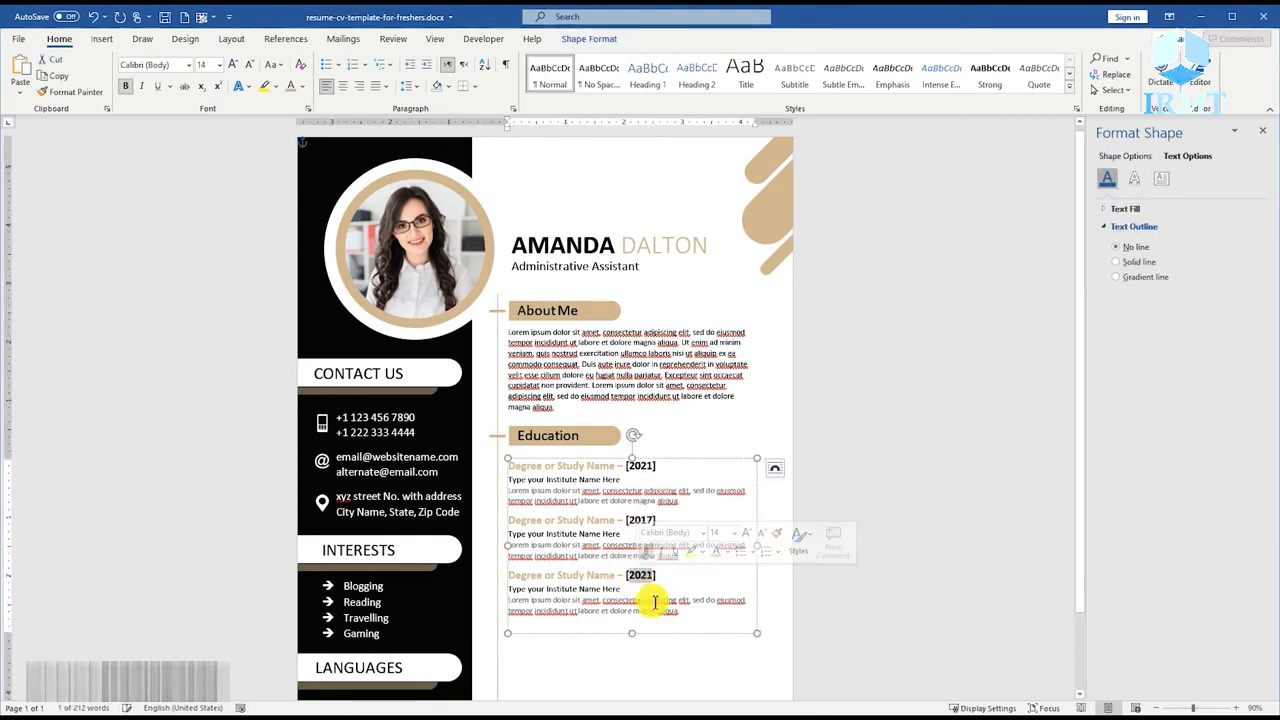
type("2015")
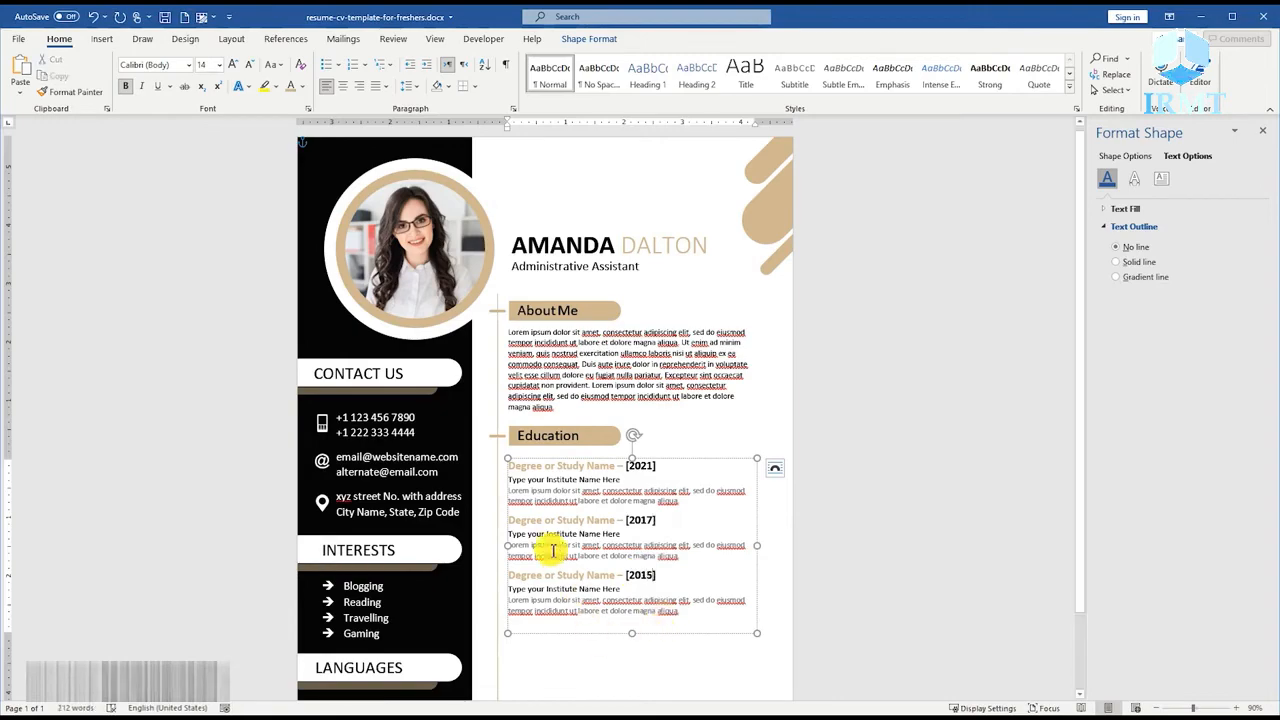
Draw a circle on the divider line beside the first degree entry and size it 0.15" high by 0.15" wide.
scroll(508, 543, "up", 13)
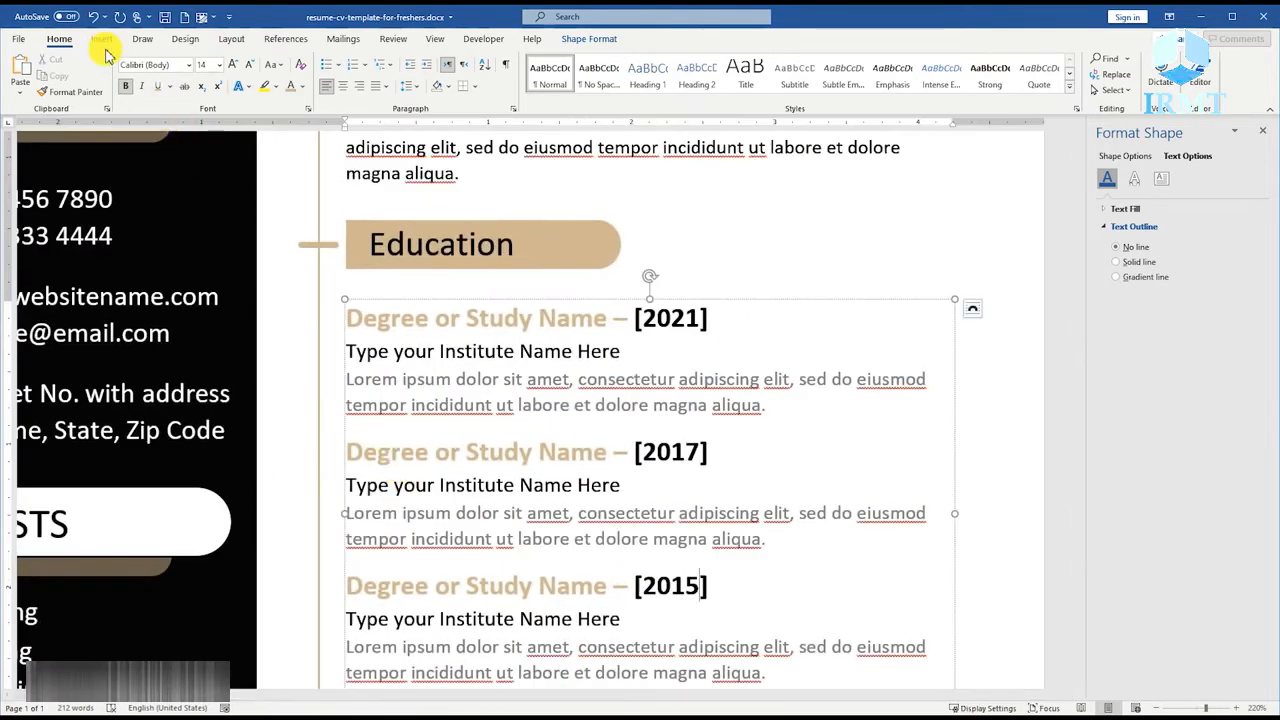
left_click(101, 40)
left_click(187, 84)
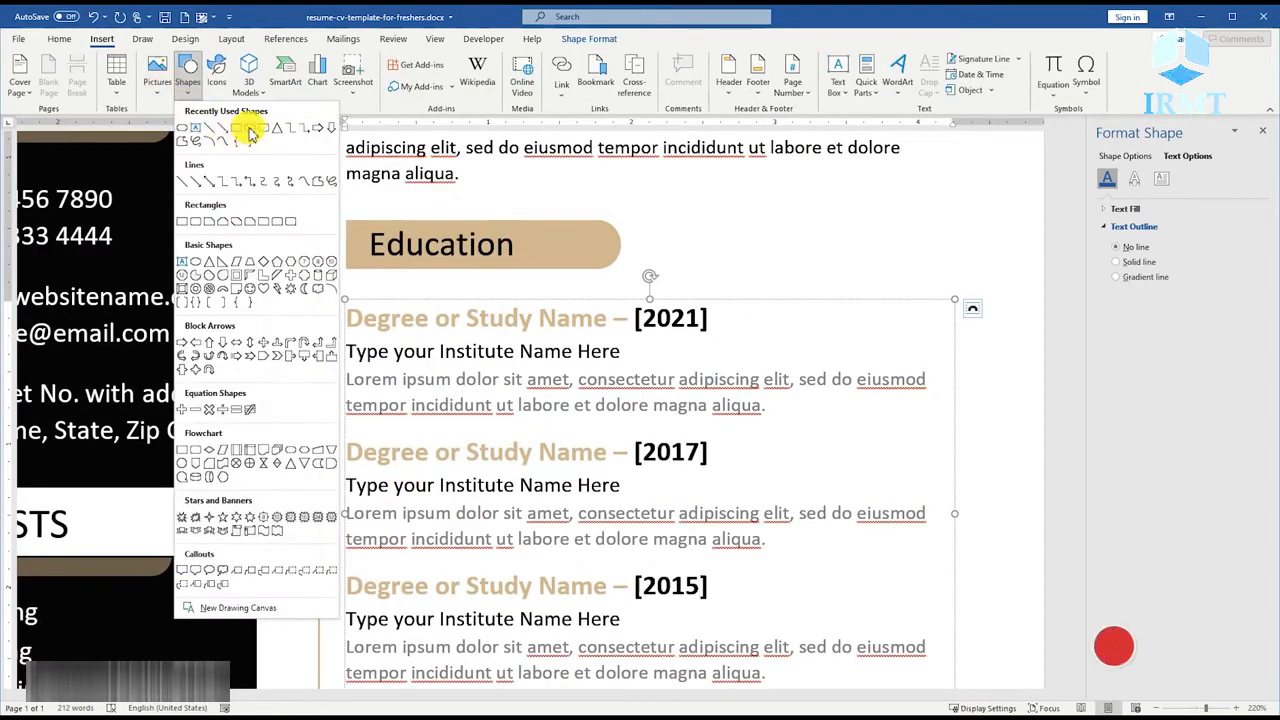
left_click(251, 127)
left_click_drag(317, 315, 333, 334)
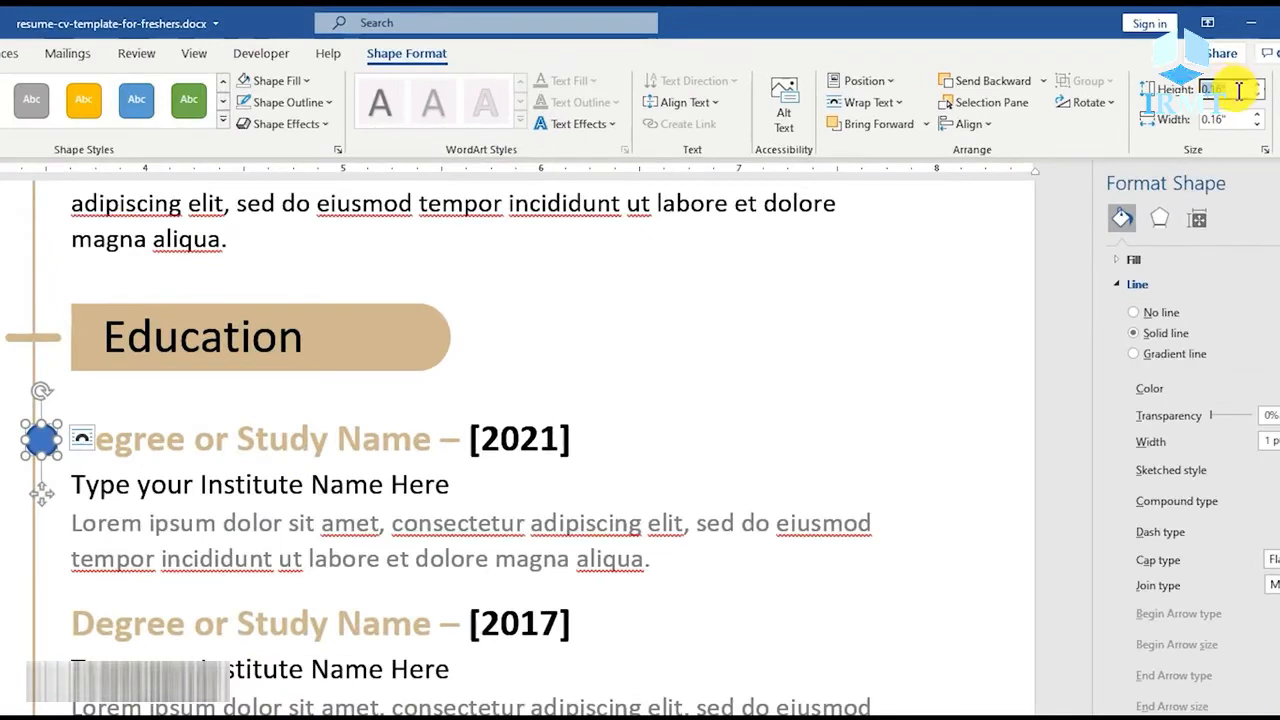
key("Tab")
type("0.1")
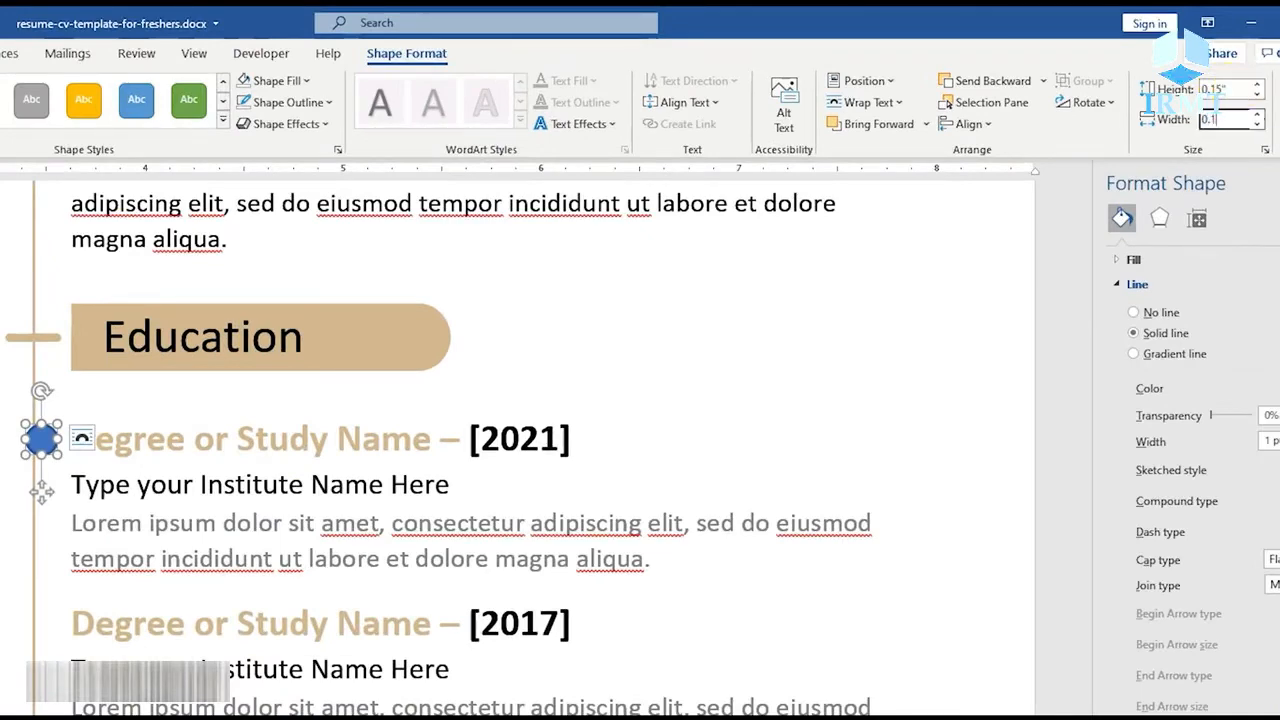
type("5")
key("Return")
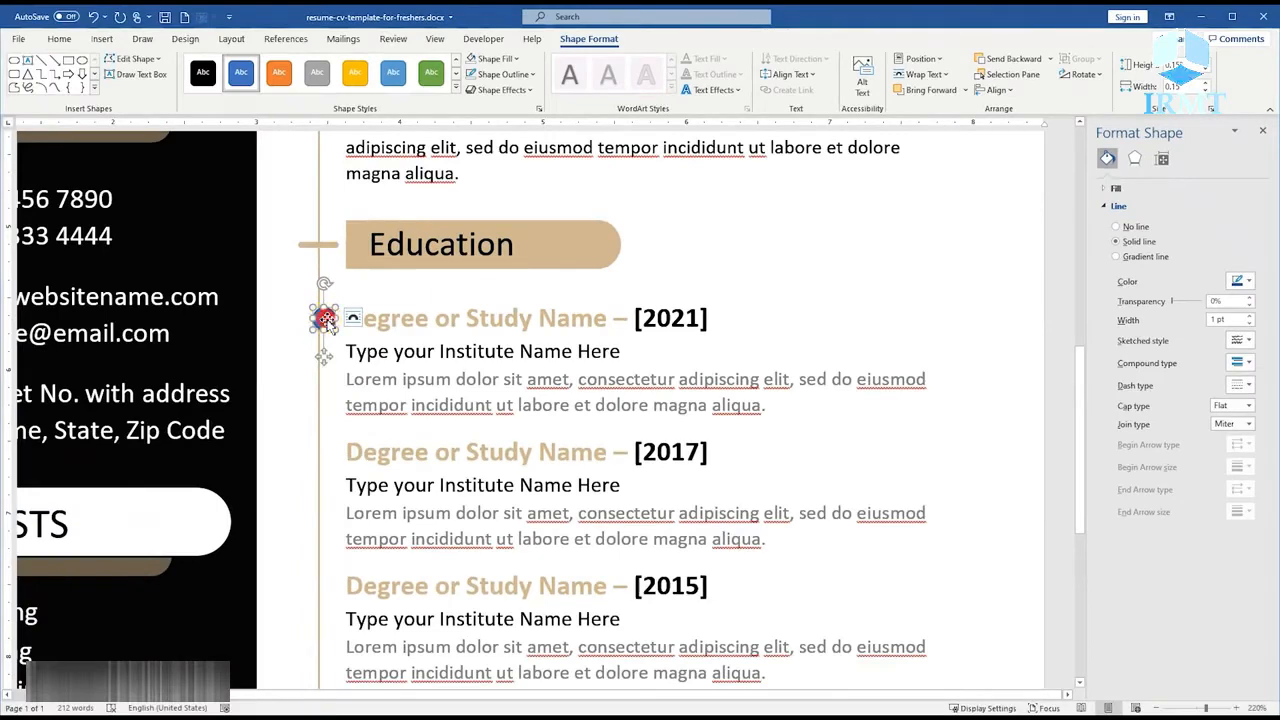
Fill the small timeline circle with black and remove its outline.
right_click(41, 438)
left_click(105, 390)
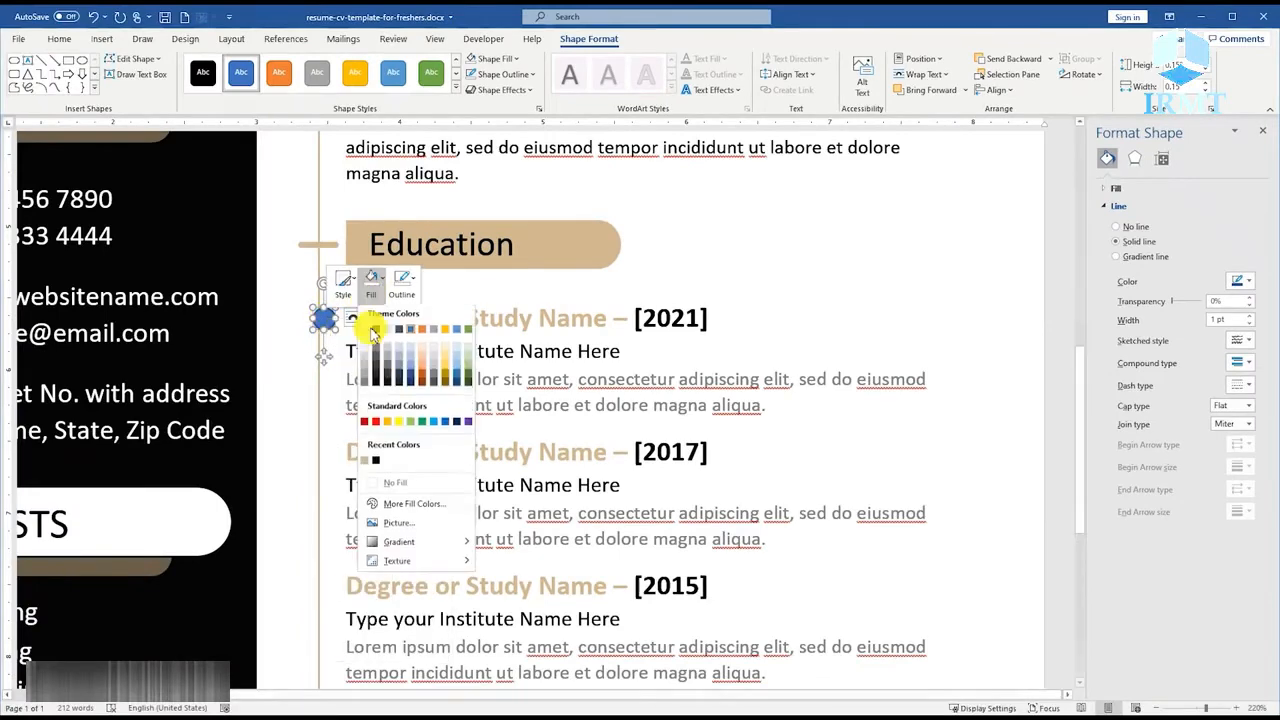
left_click(376, 460)
left_click(403, 284)
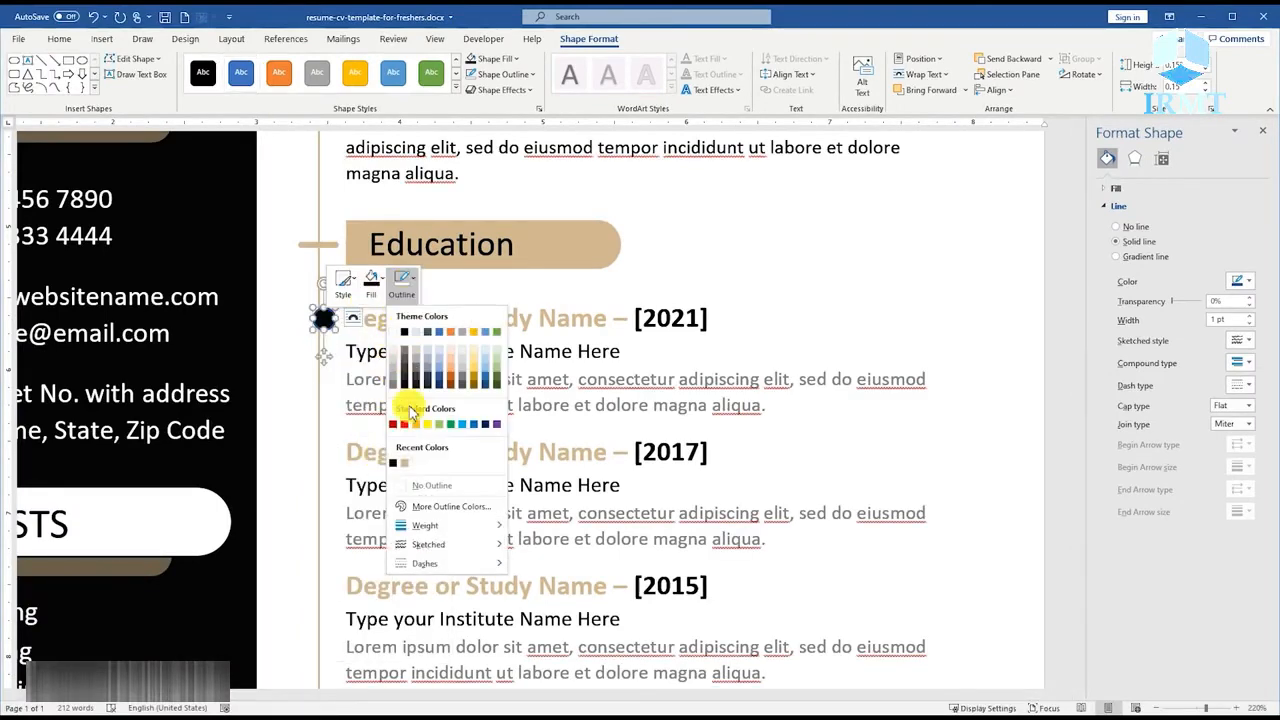
left_click(420, 485)
Centre the black circle on the divider line and place copies of it beside the 2017 and 2015 entries.
scroll(360, 390, "up", 14)
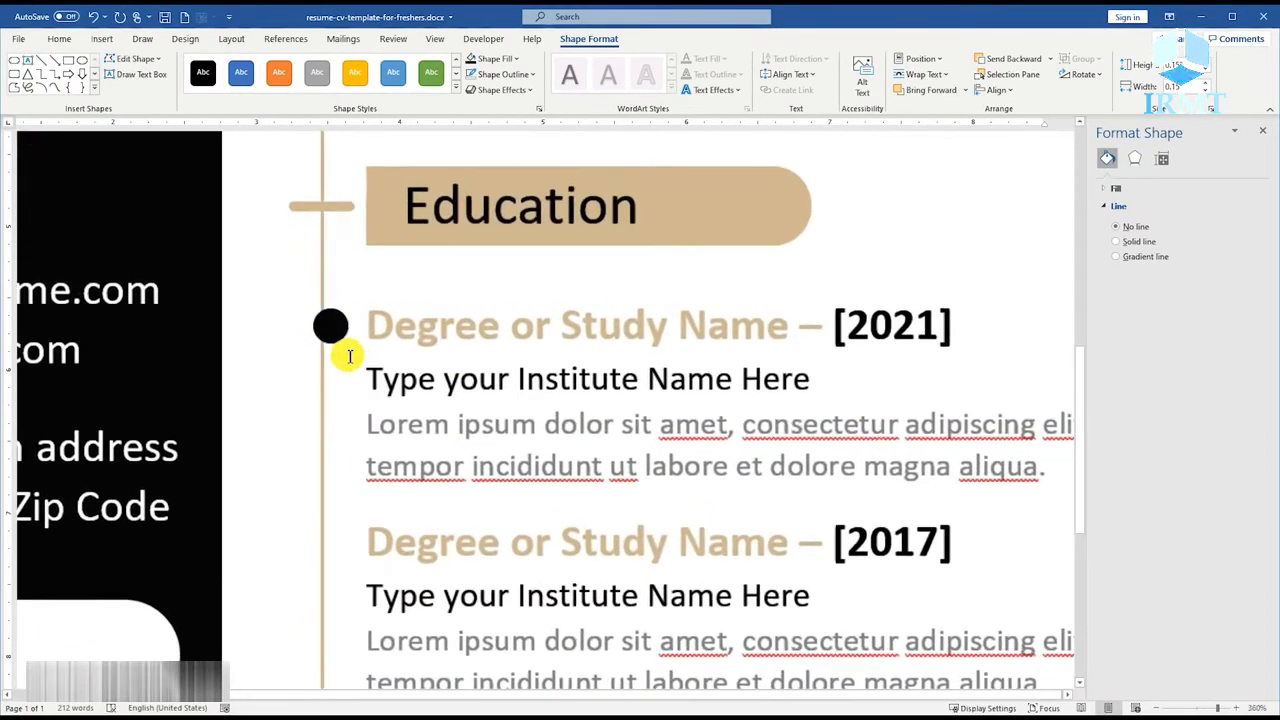
left_click(327, 326)
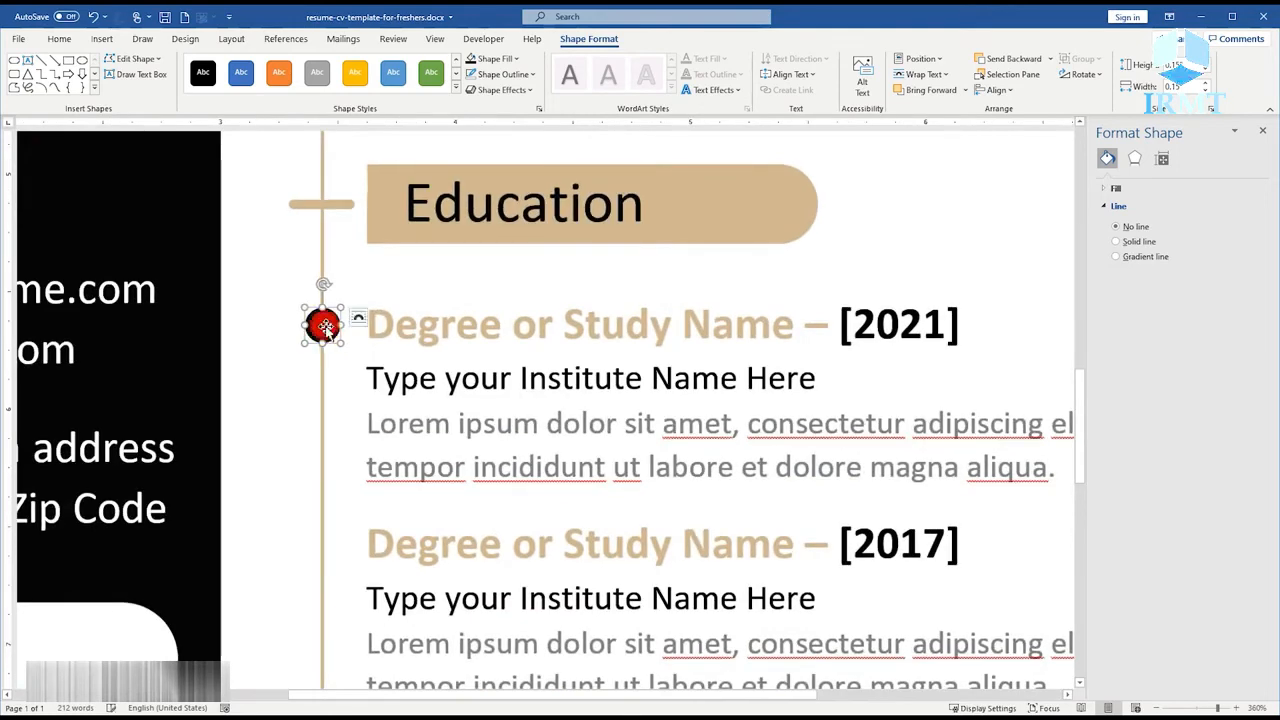
scroll(332, 337, "down", 1)
scroll(360, 350, "down", 3)
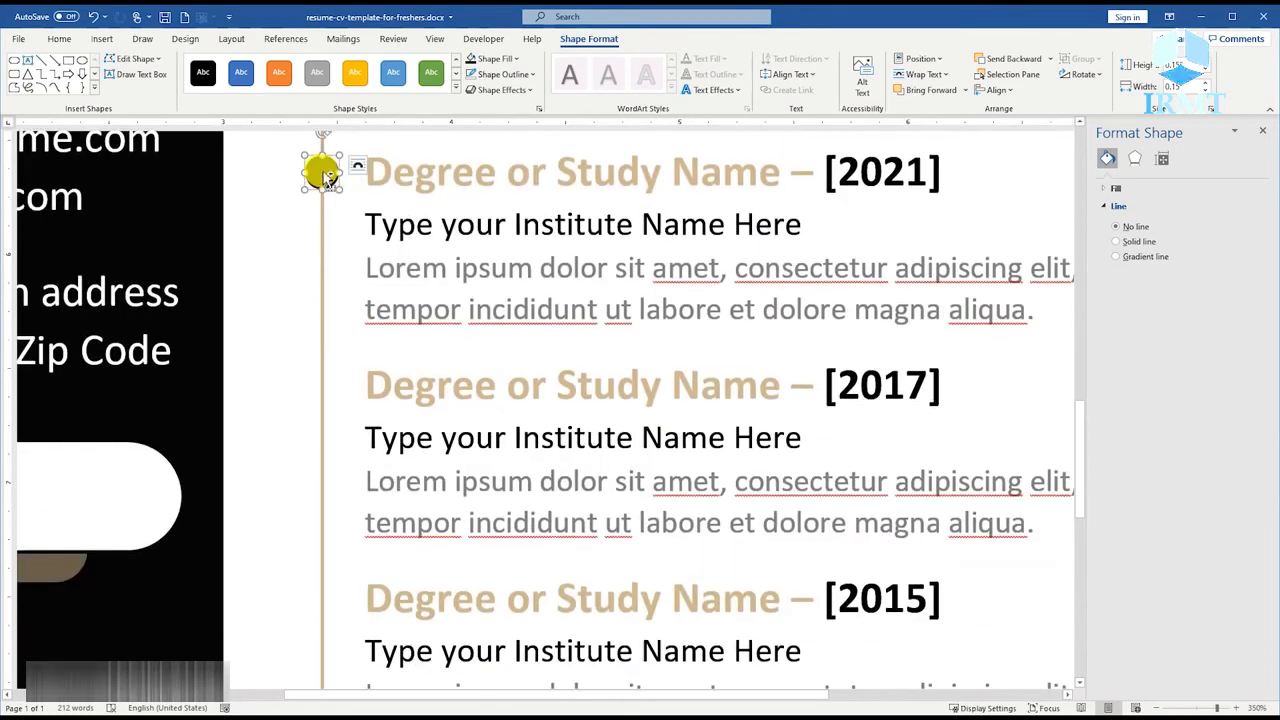
left_click_drag(323, 174, 346, 573)
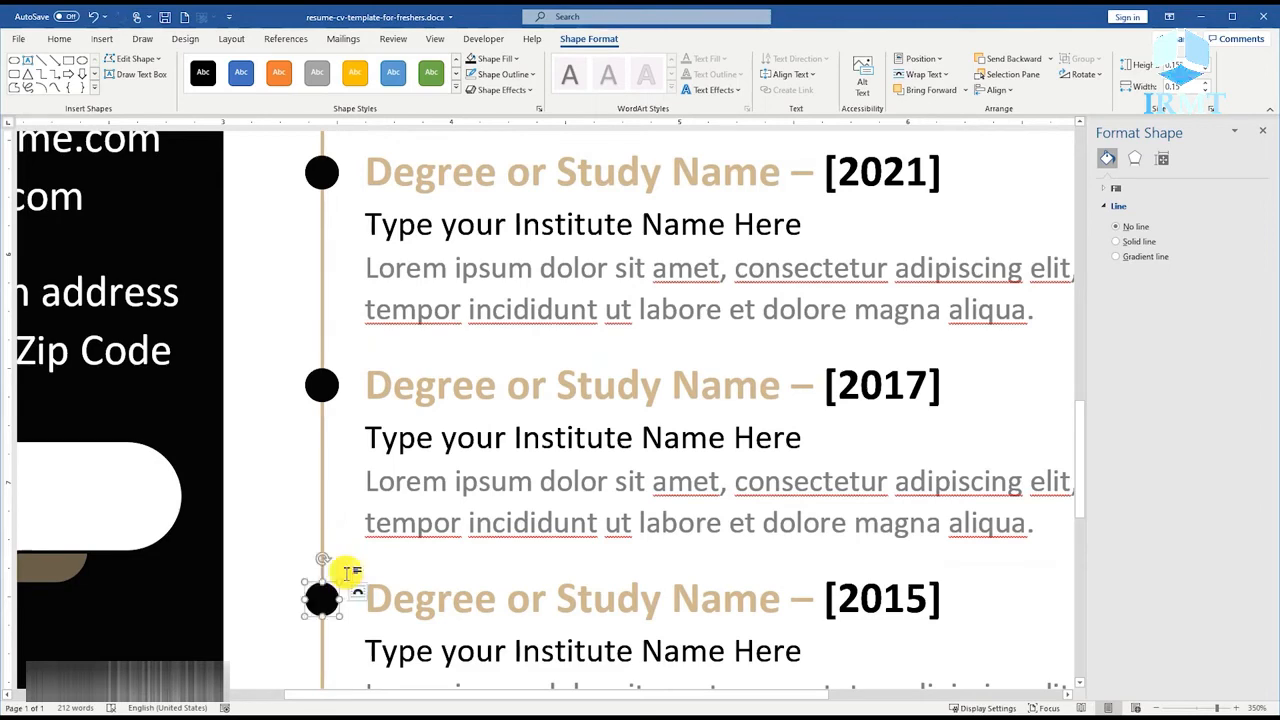
scroll(429, 323, "down", 15, "ctrl")
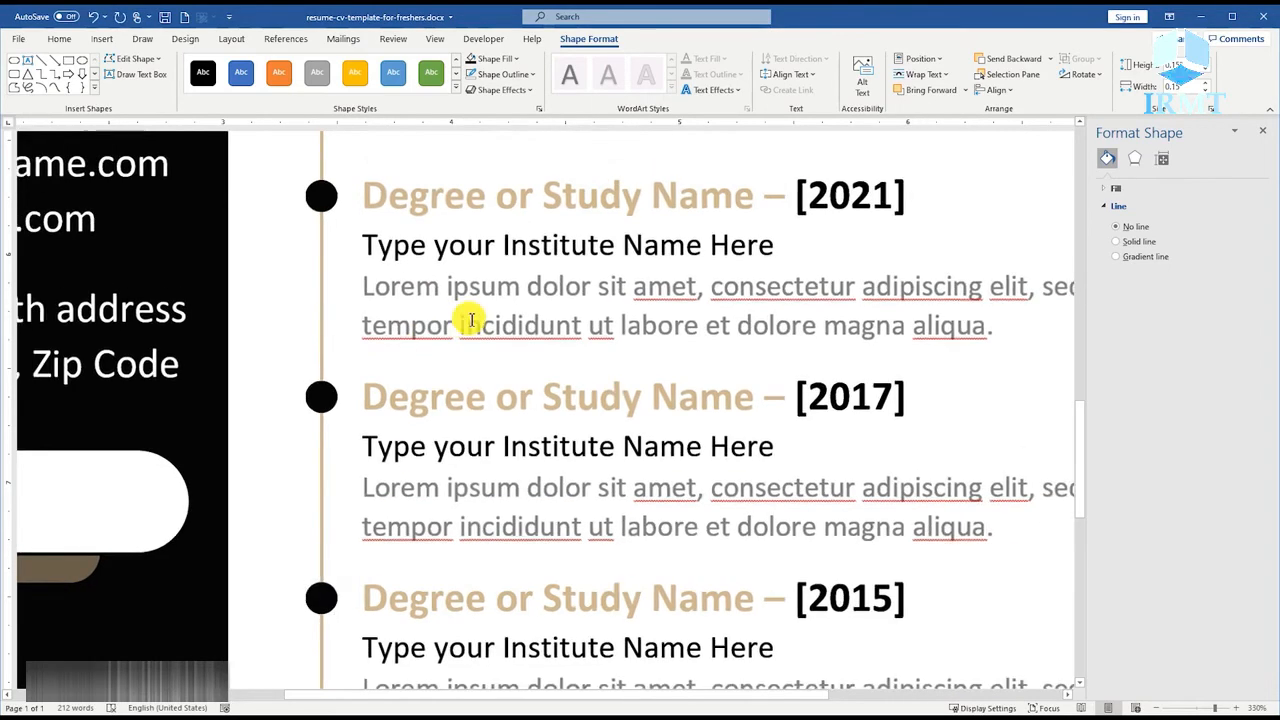
scroll(459, 370, "down", 11, "ctrl")
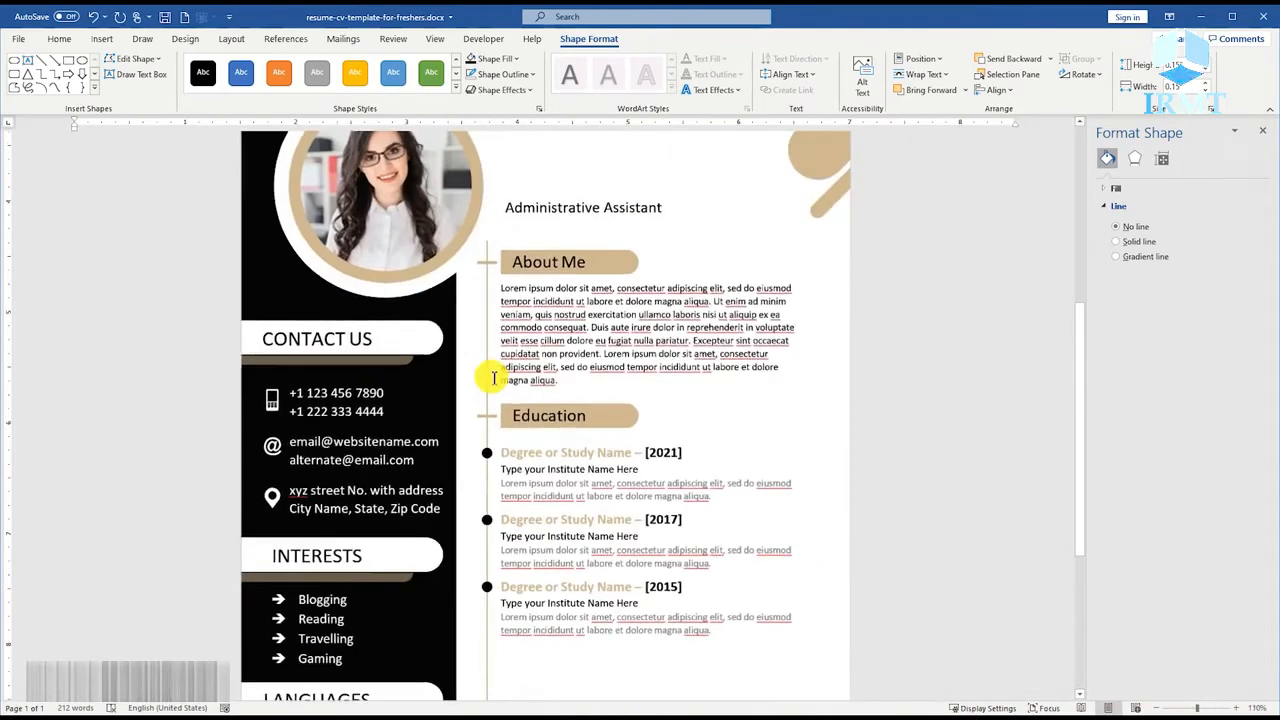
scroll(596, 427, "down", 2)
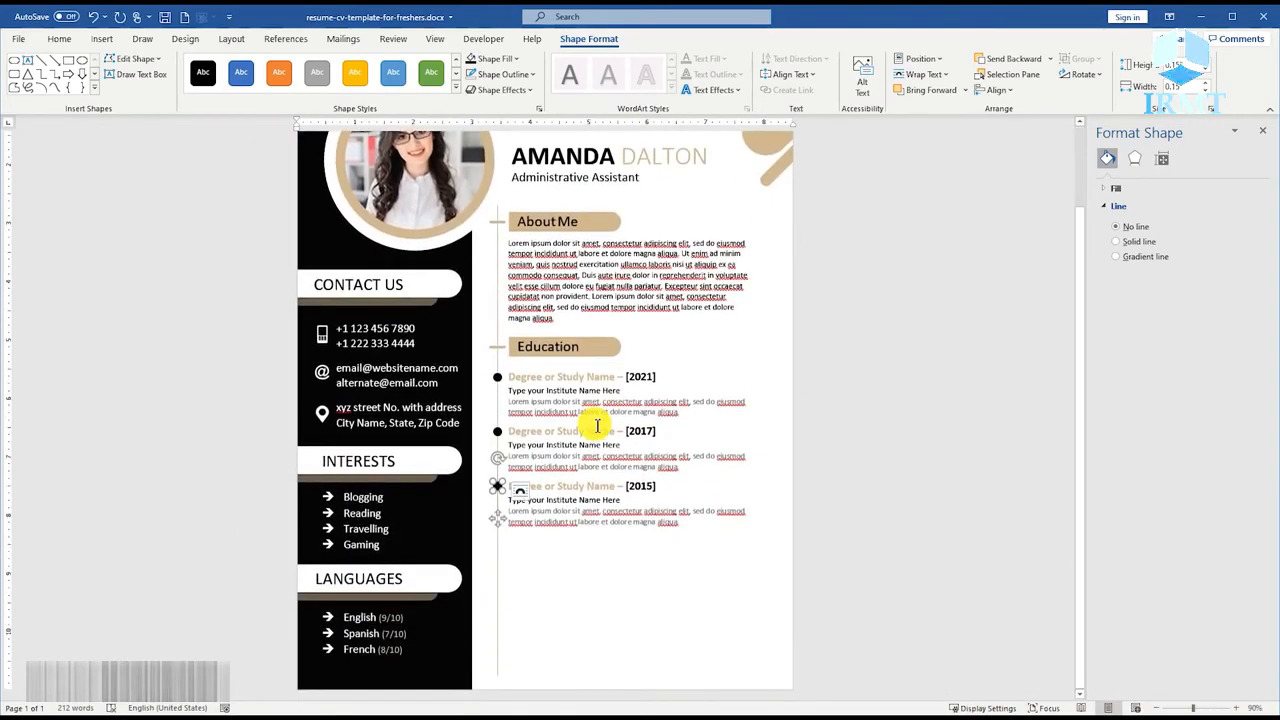
left_click(766, 514)
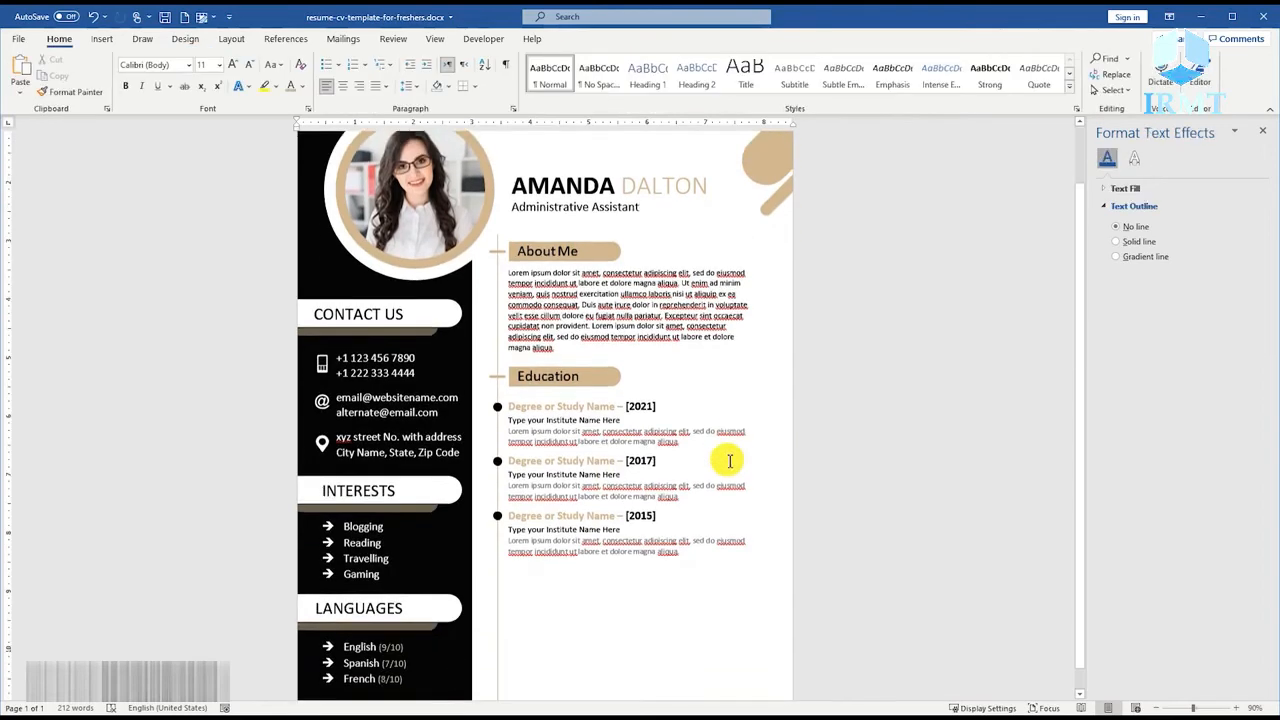
Duplicate the Education heading bar with its connector dash and text, placing the copy below the 2015 entry.
left_click(593, 346)
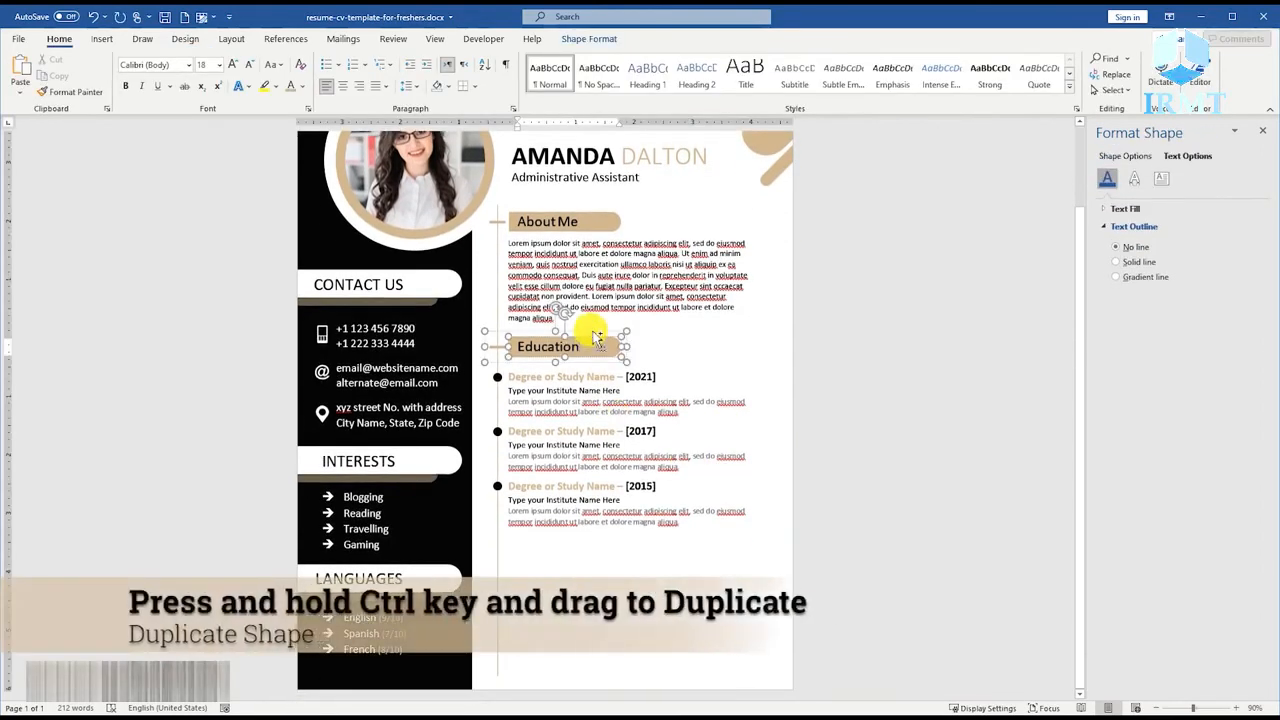
left_click_drag(593, 346, 581, 525, "ctrl")
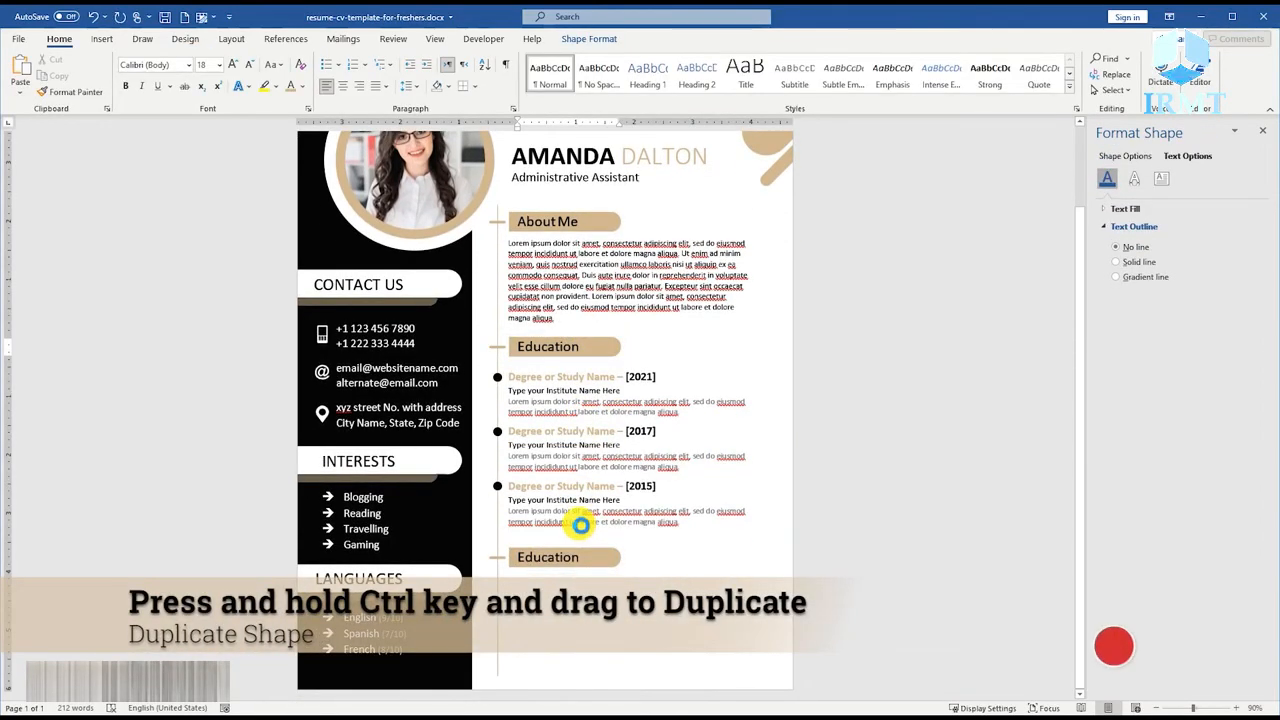
Retitle the copied heading bar below the 2015 entry as "Skills".
triple_click(555, 549)
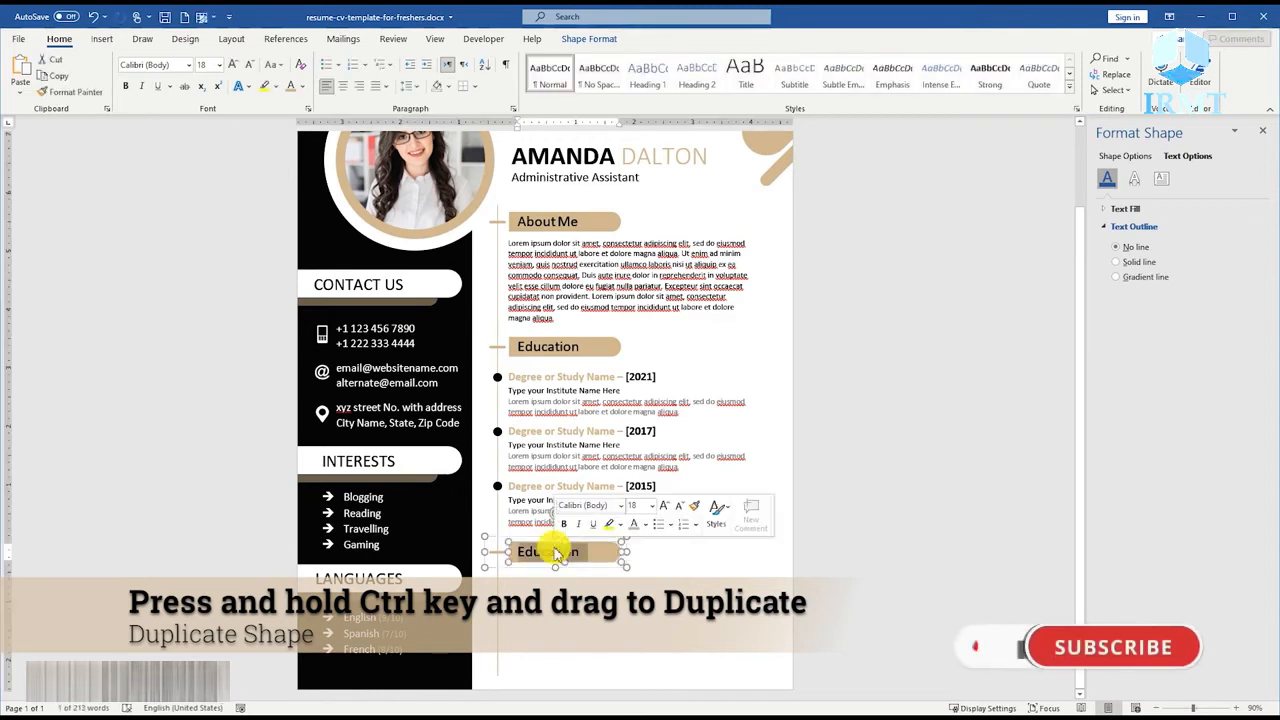
type("Skills")
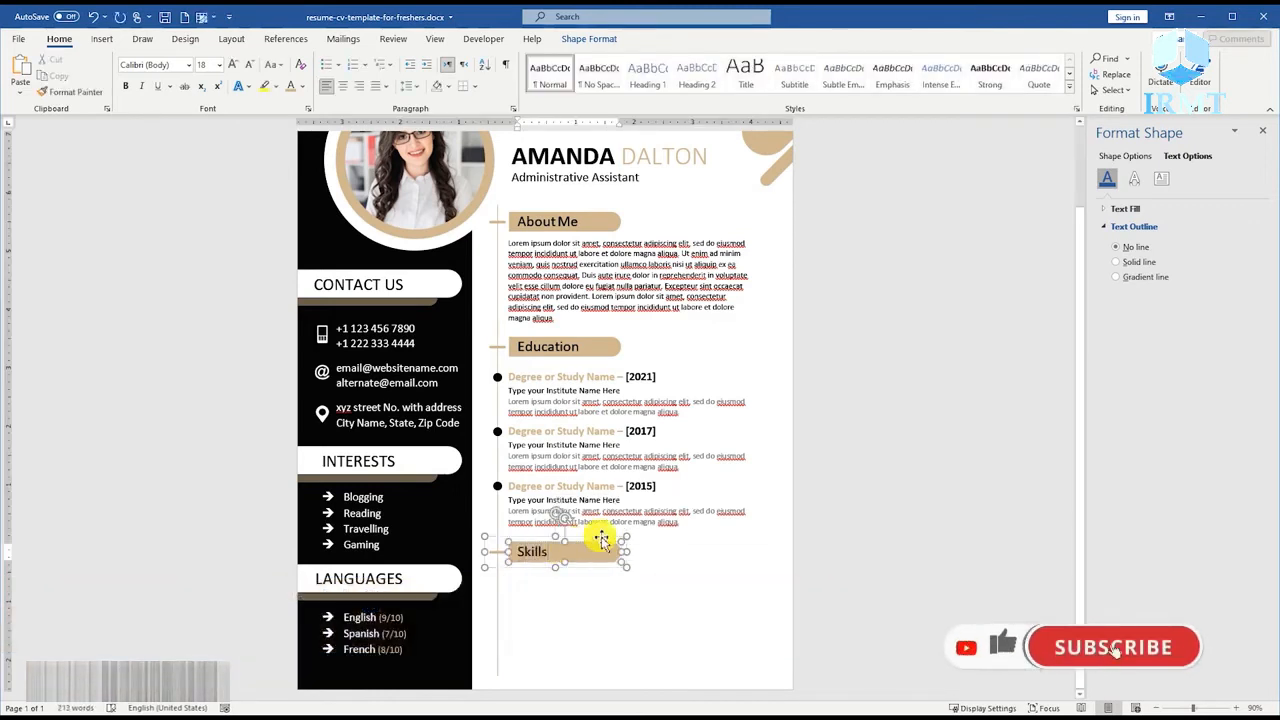
right_click(662, 521)
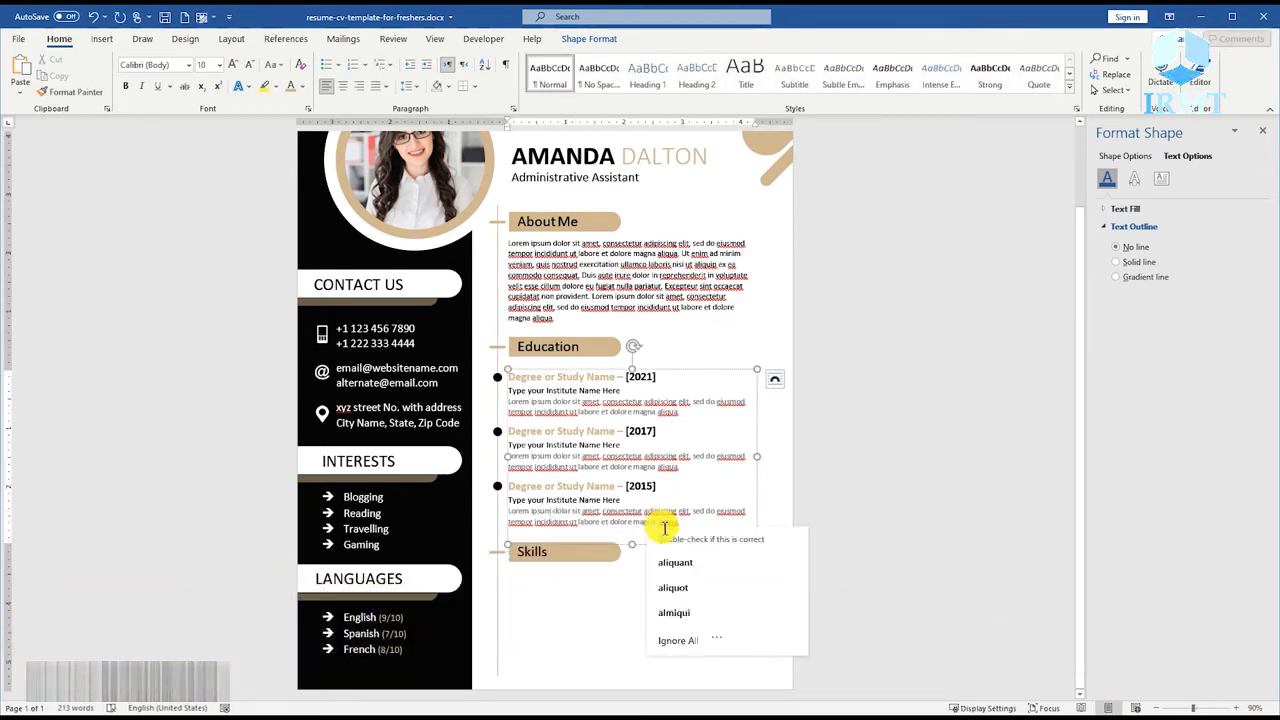
left_click(608, 592)
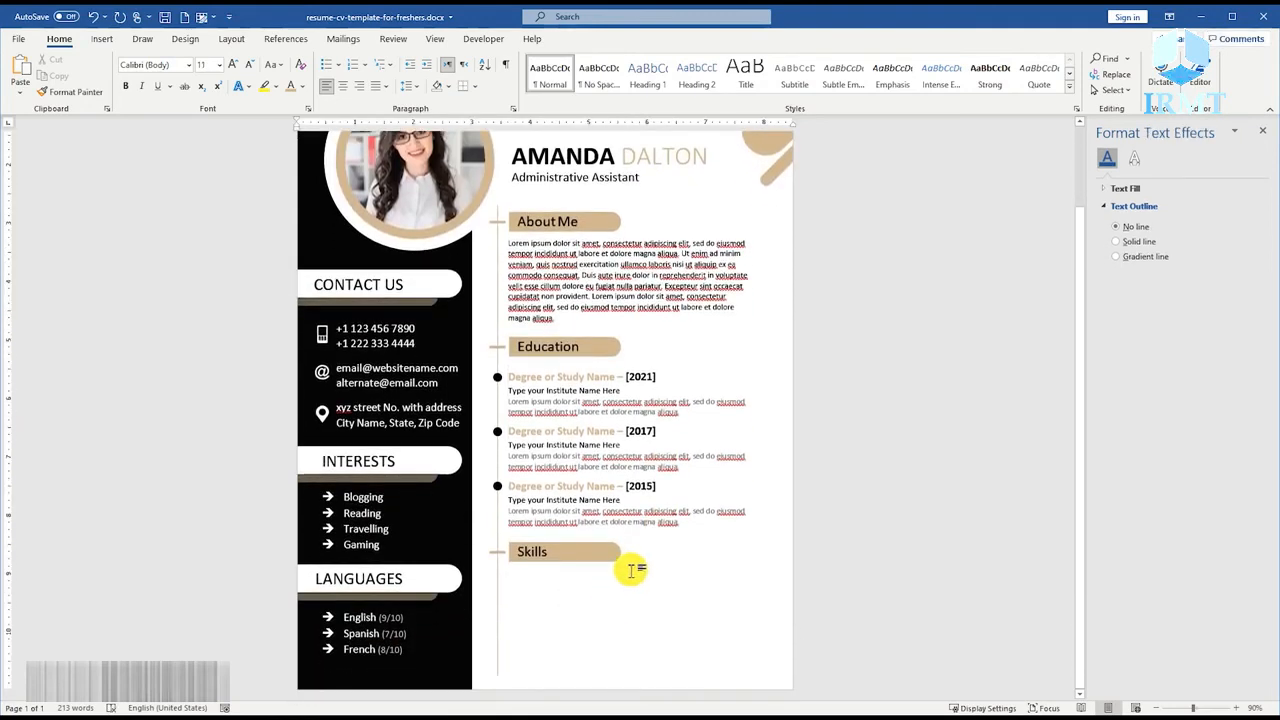
Draw a block arc about 0.7" across below the Skills heading.
scroll(631, 570, "up", 6, "ctrl")
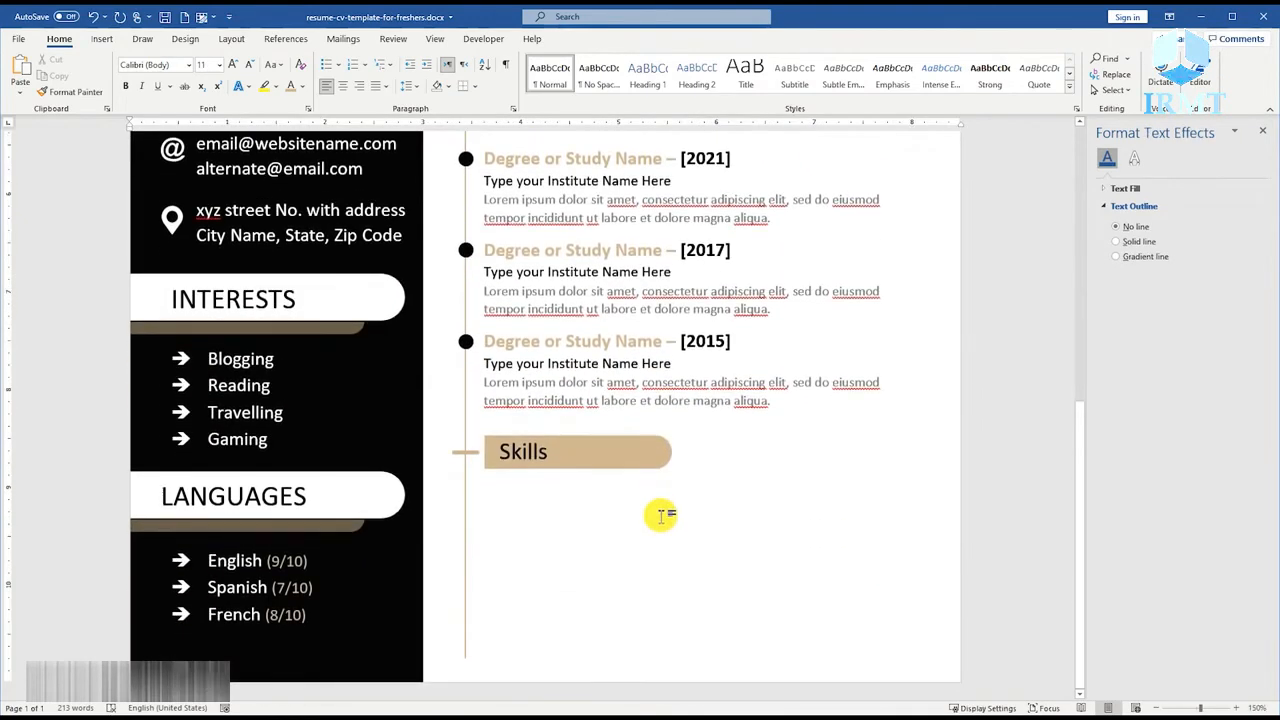
left_click(101, 38)
left_click(184, 92)
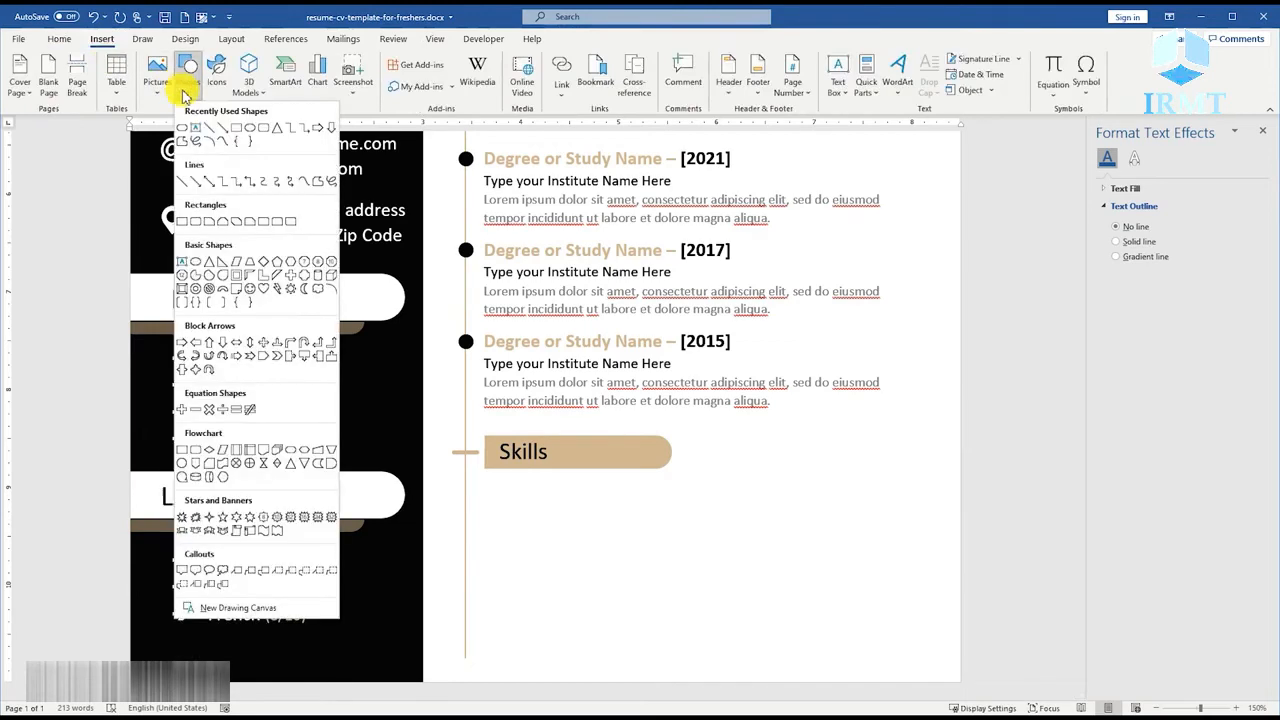
left_click(226, 295)
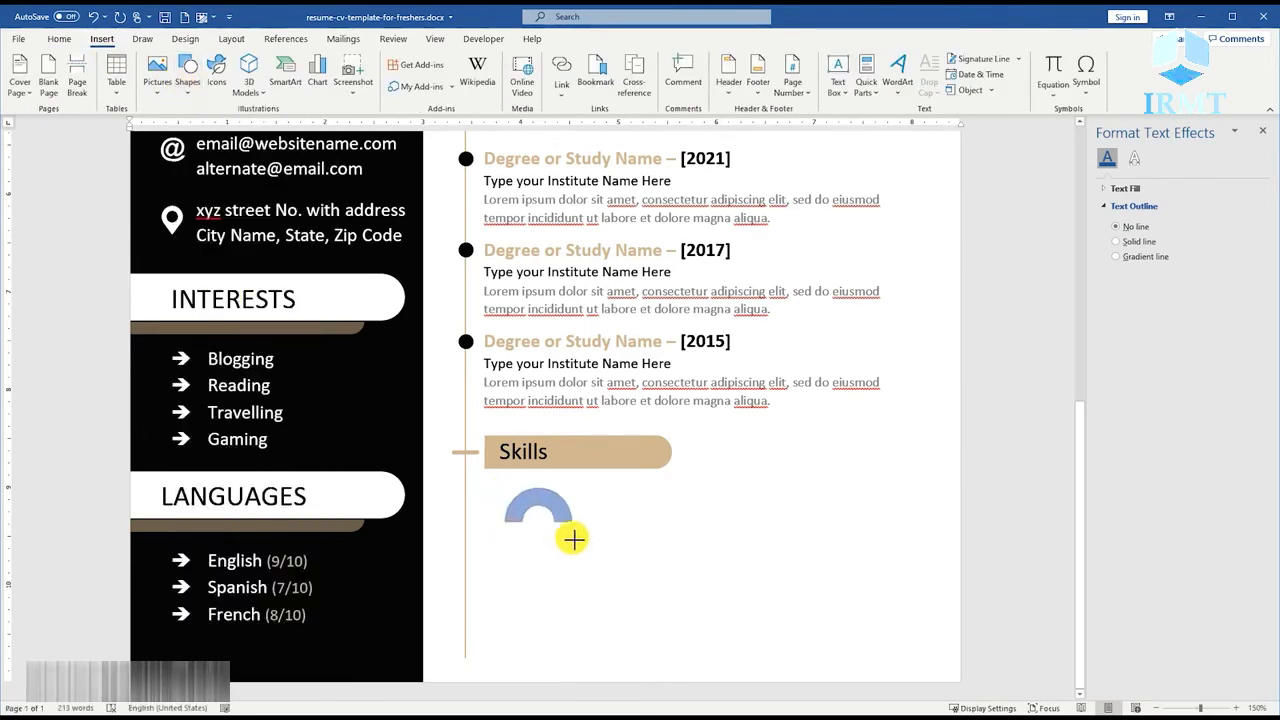
left_click_drag(573, 540, 575, 556)
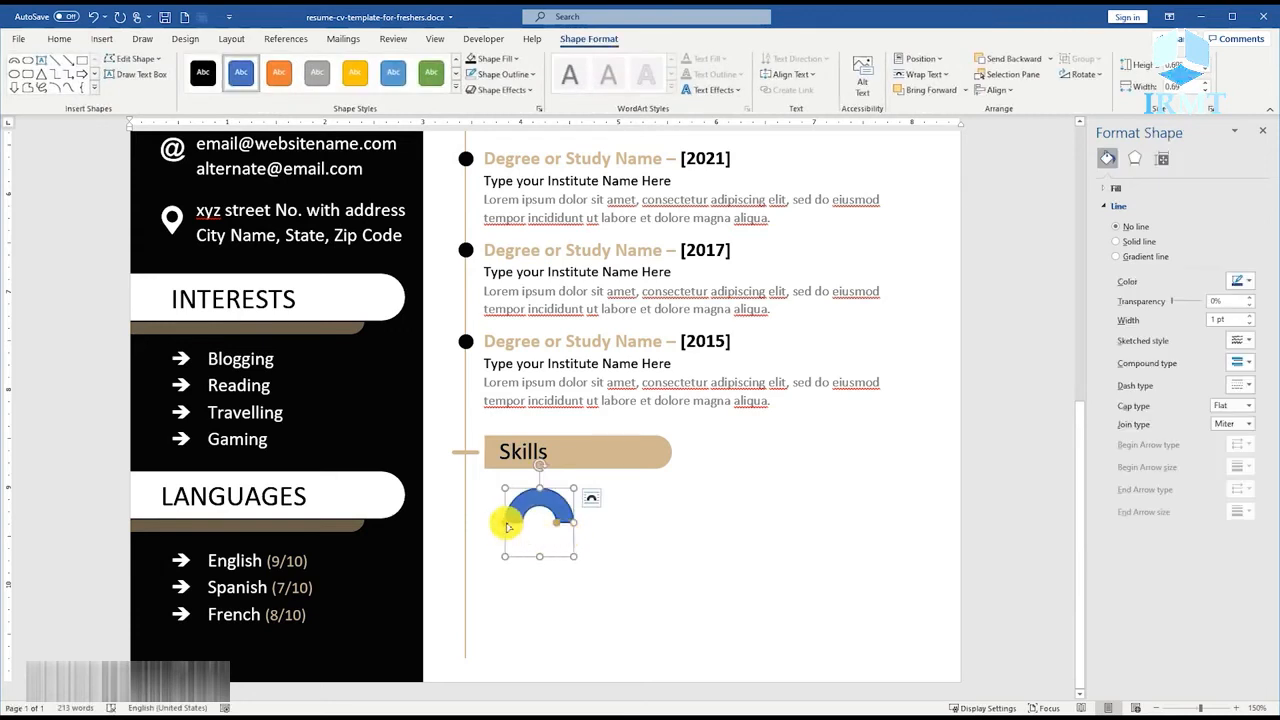
Reshape the block arc into a thinner, nearly closed ring and rotate it so its gap faces the upper right.
left_click_drag(508, 527, 577, 546)
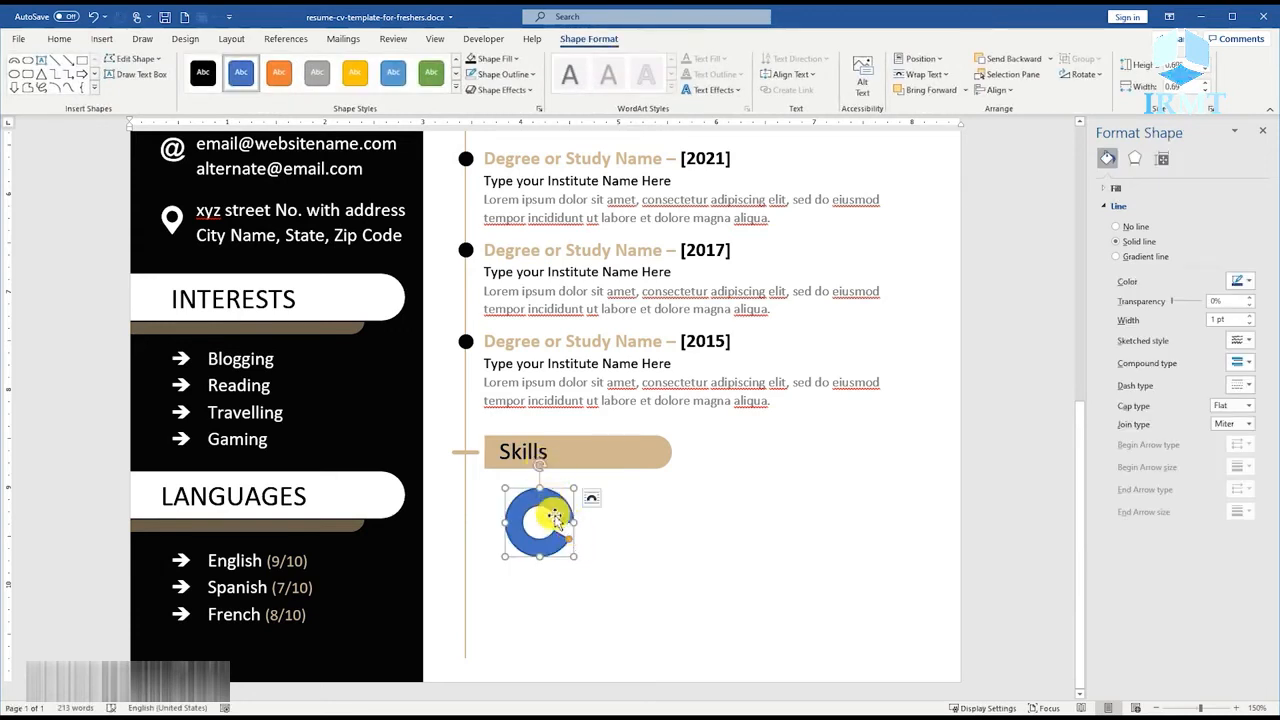
left_click_drag(540, 469, 550, 500)
scroll(562, 524, "up", 3, "ctrl")
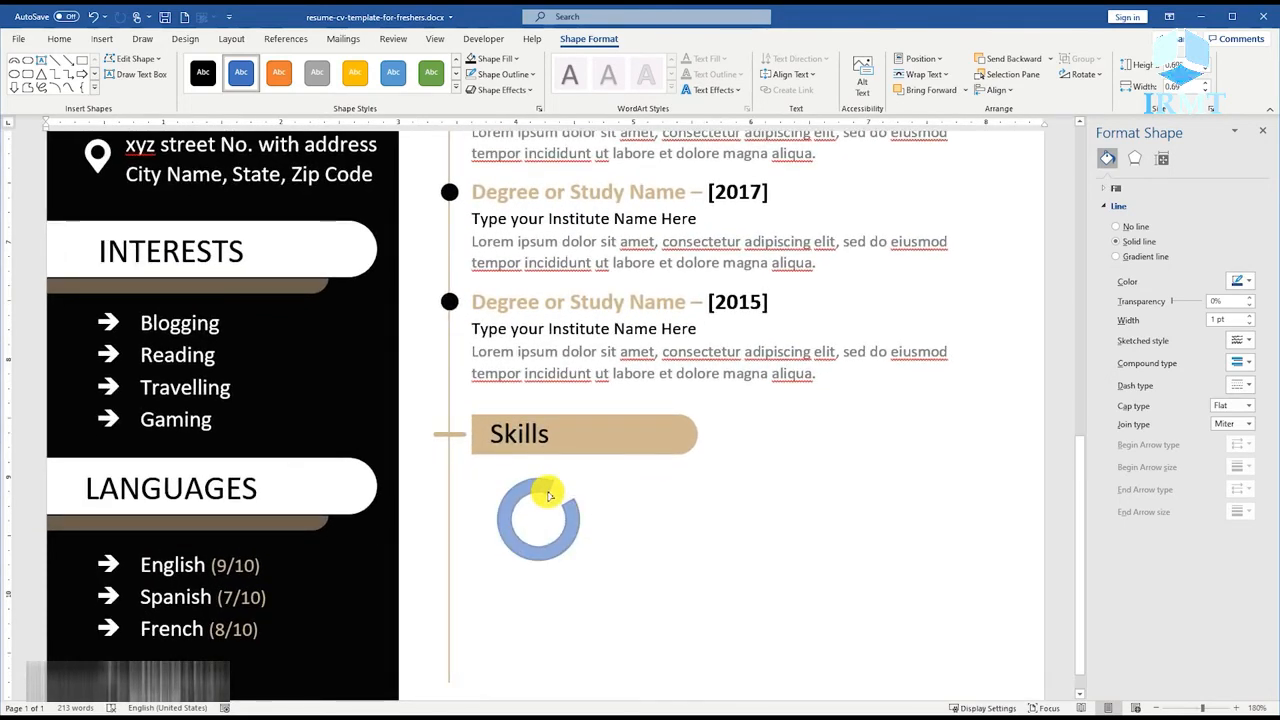
left_click_drag(548, 496, 546, 494)
Give the skill ring a black fill and a black outline.
right_click(543, 487)
left_click(588, 512)
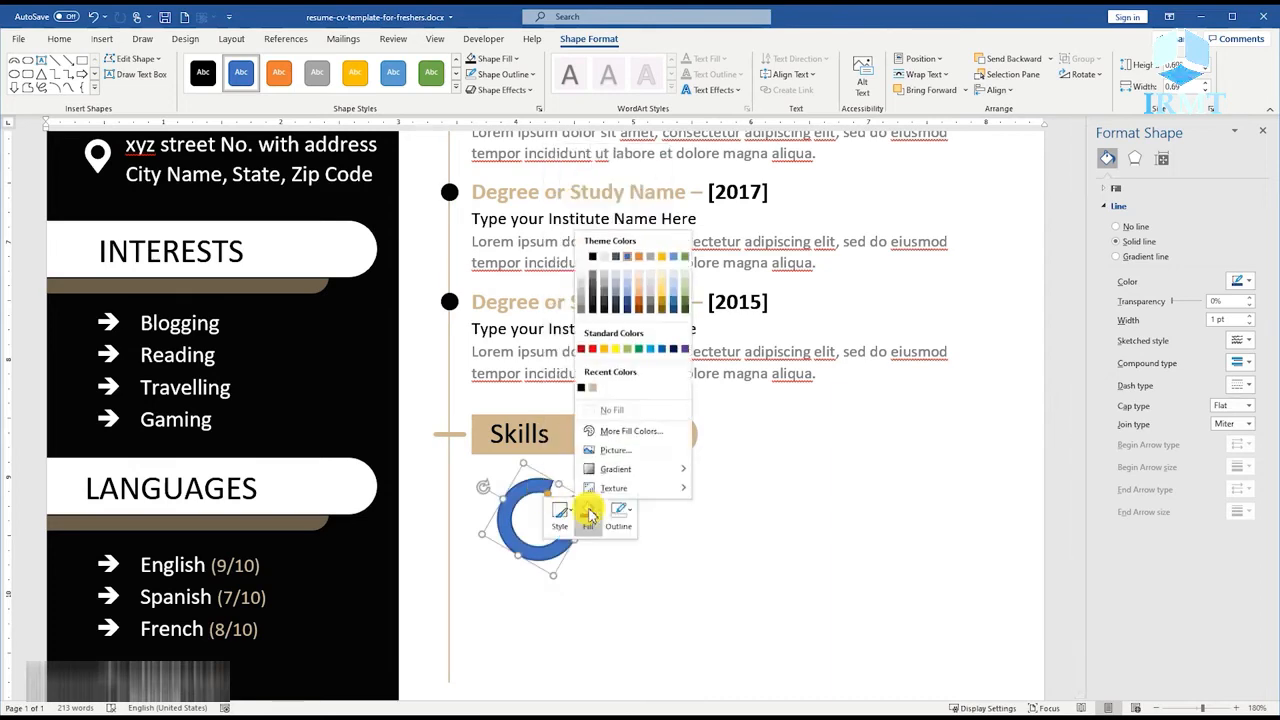
left_click(582, 390)
left_click(616, 512)
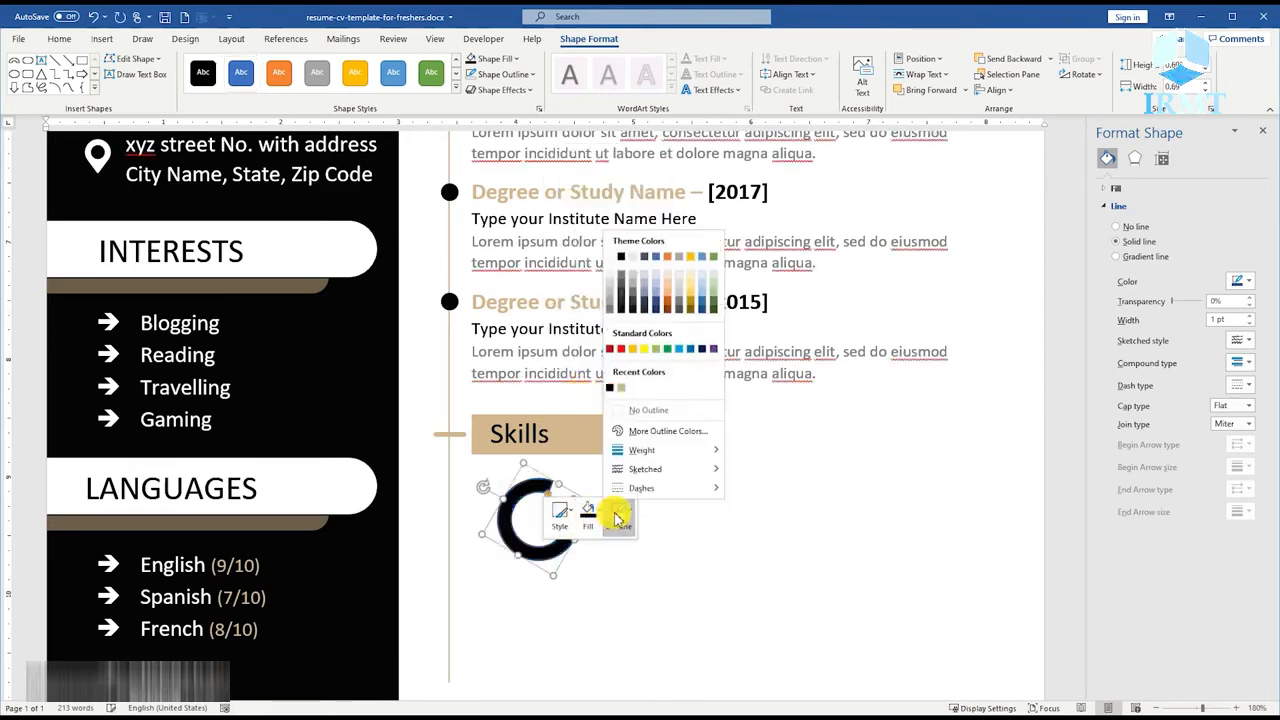
left_click(613, 390)
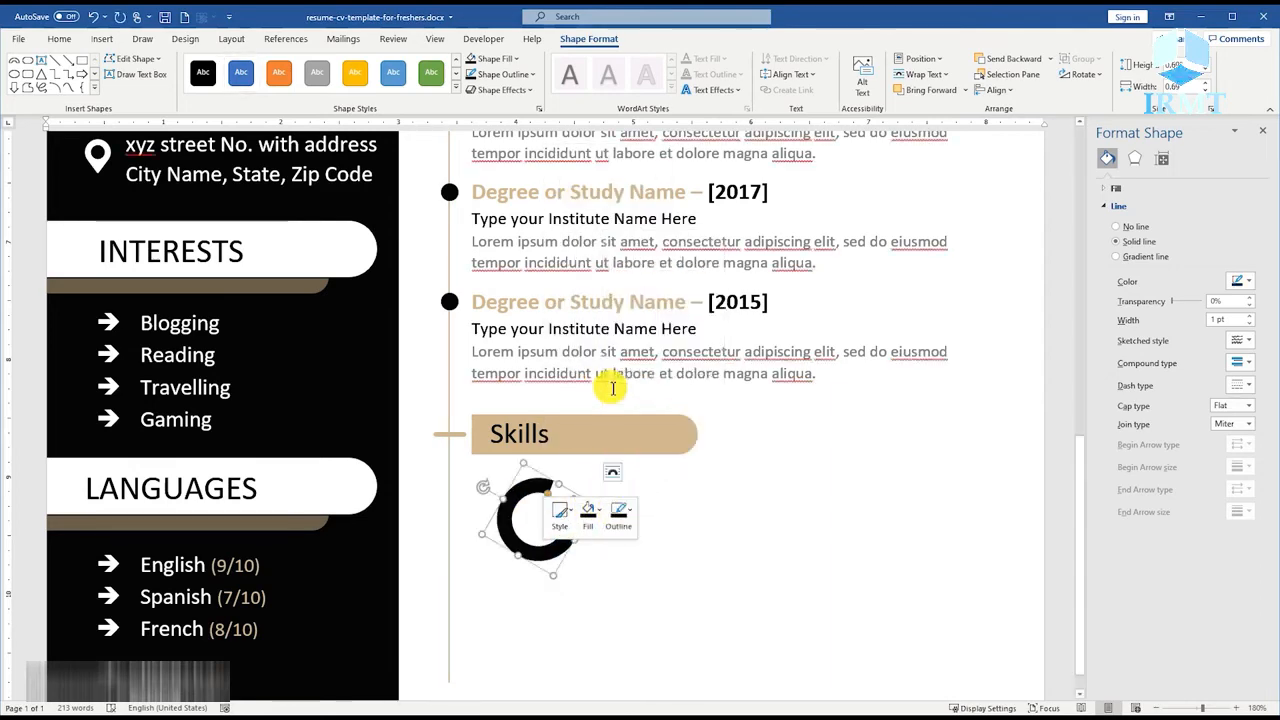
Add a narrow text box over the lower part of the skill ring containing the rating "9/10".
left_click(583, 433)
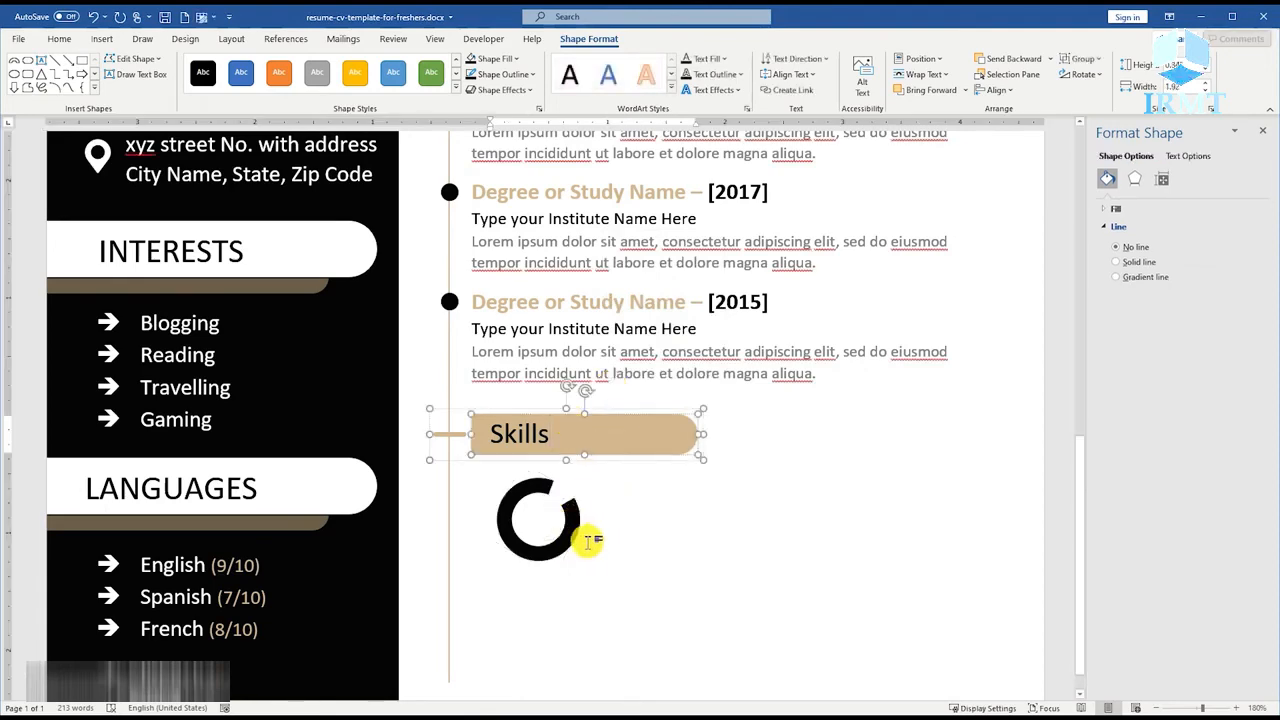
left_click(102, 38)
left_click(189, 88)
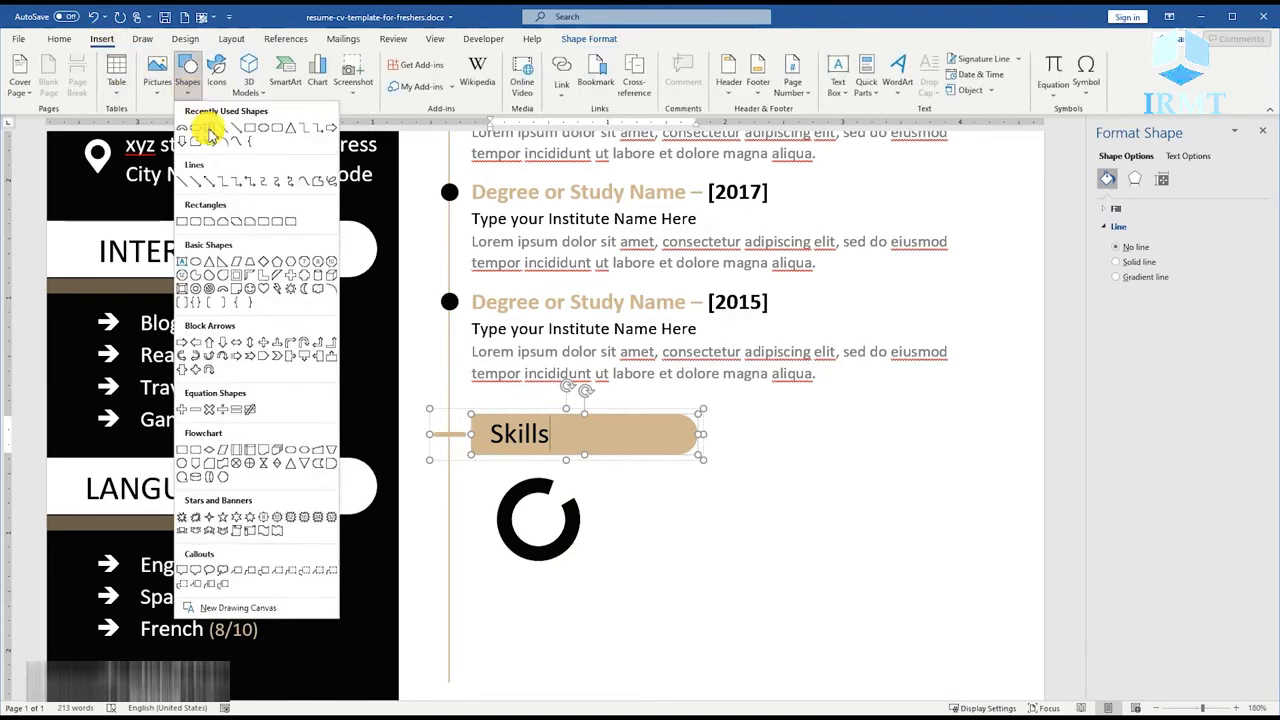
left_click(208, 130)
left_click_drag(529, 523, 563, 641)
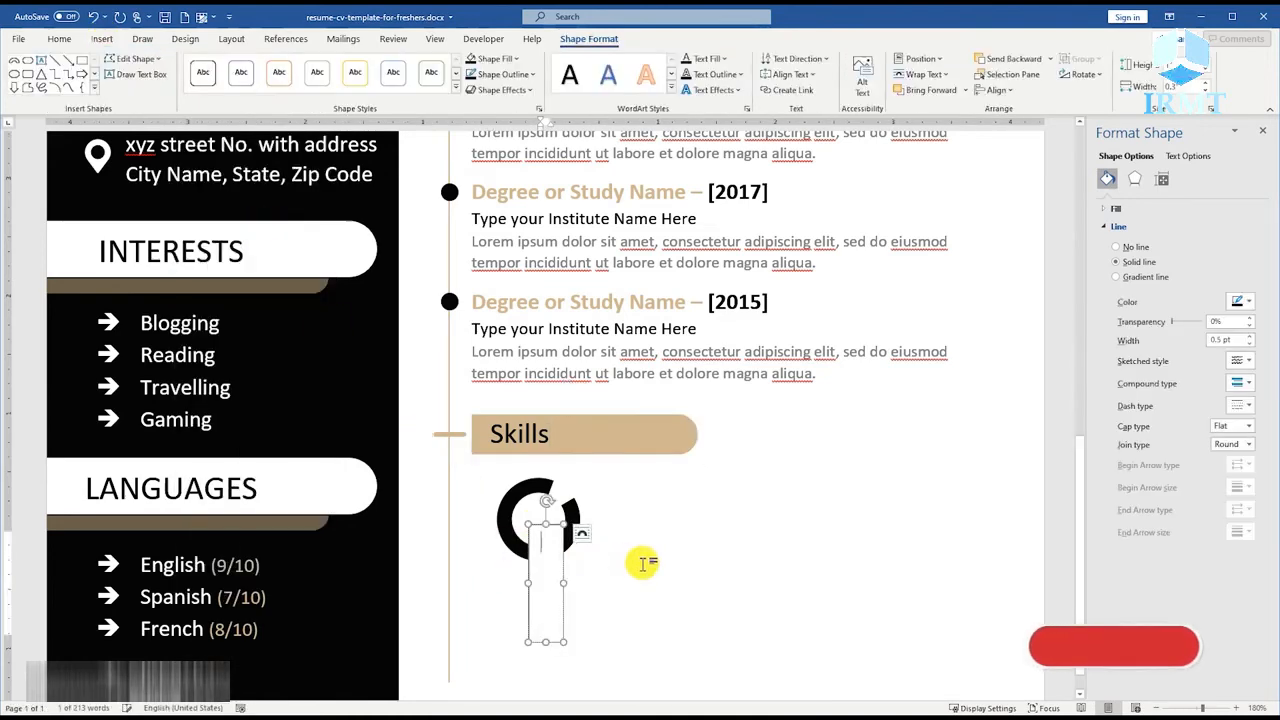
type("9/10")
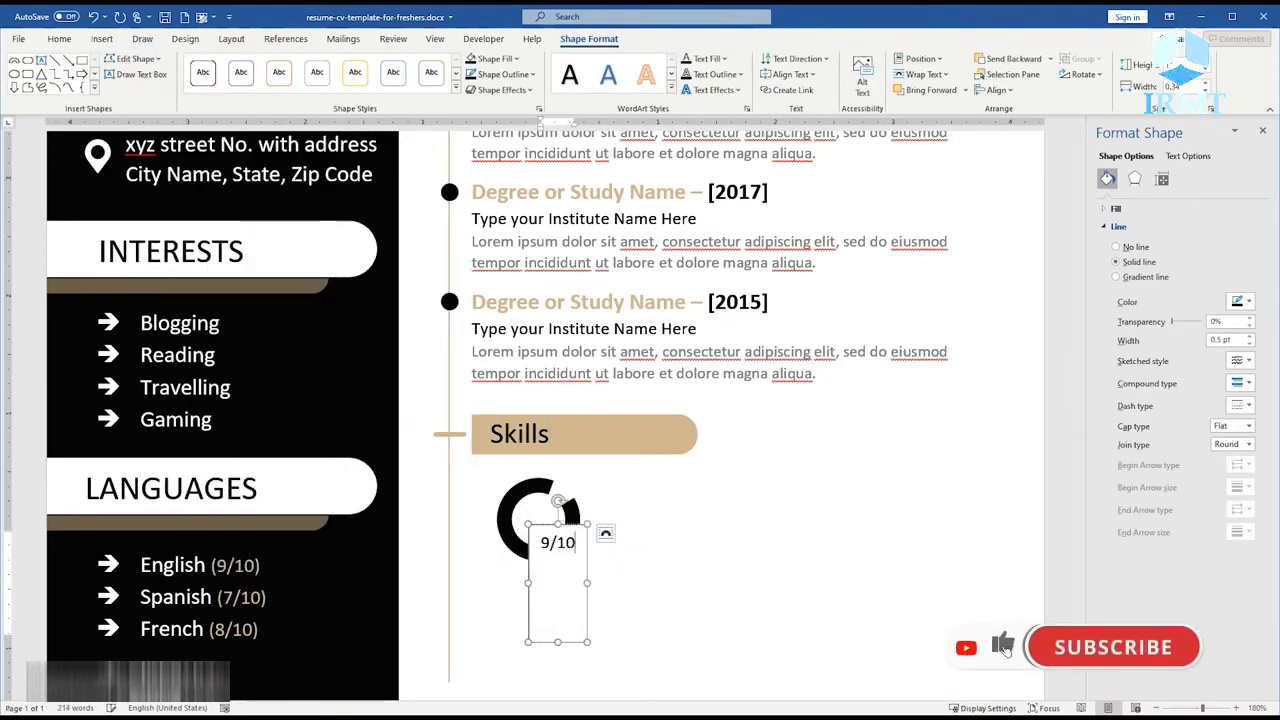
Set all four internal margins of the 9/10 text box to 0".
left_click(586, 548)
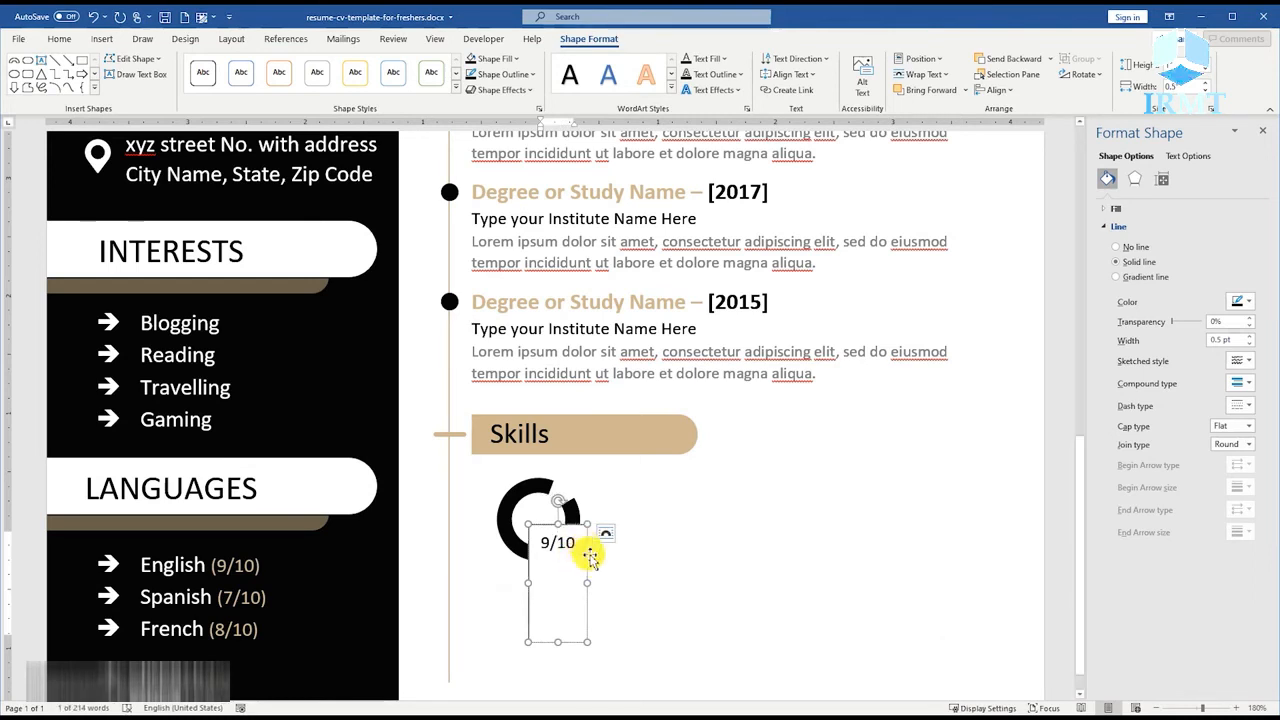
right_click(588, 550)
left_click(609, 531)
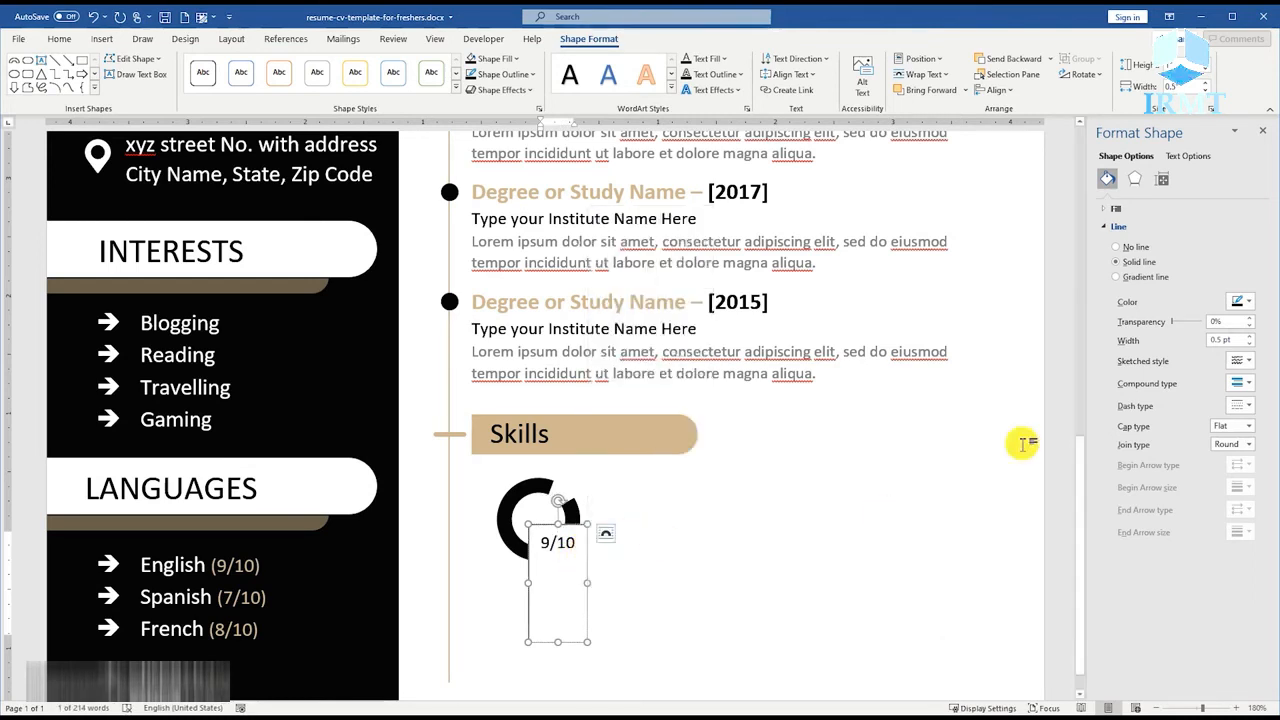
left_click(1162, 178)
left_click(1250, 302)
left_click(1249, 321)
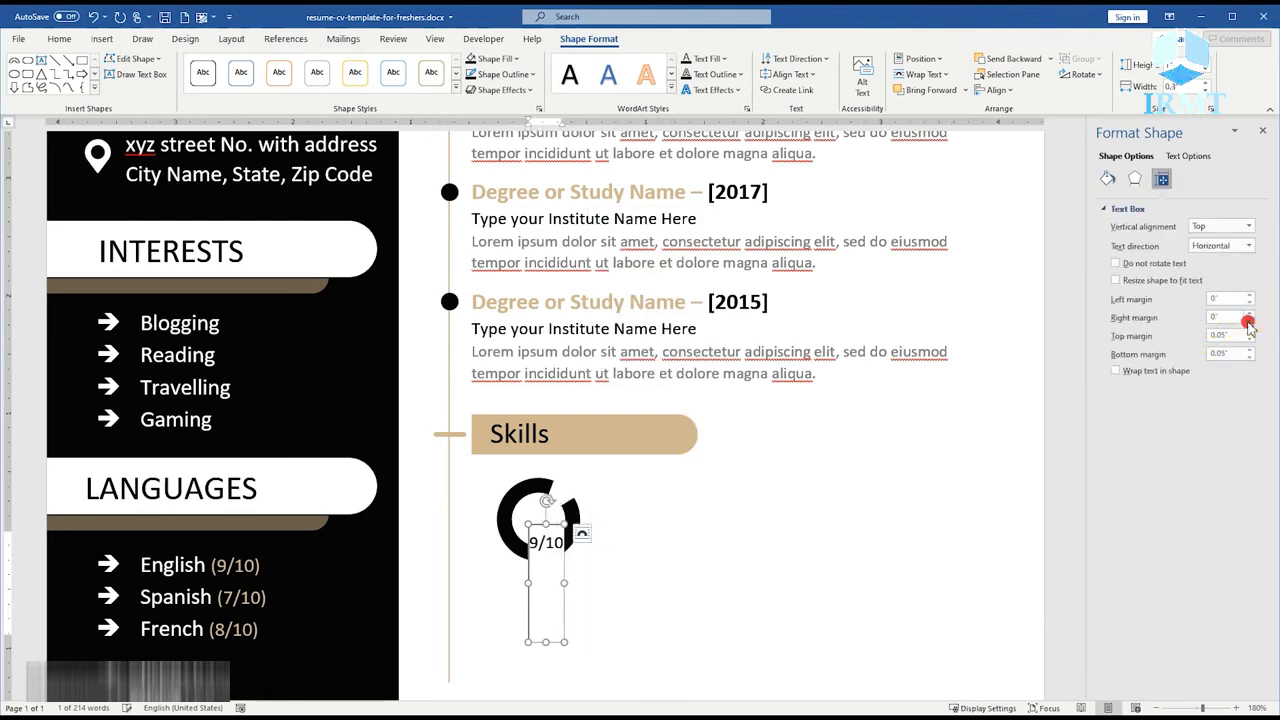
Remove the fill and the outline from the 9/10 text box.
right_click(554, 534)
left_click(605, 555)
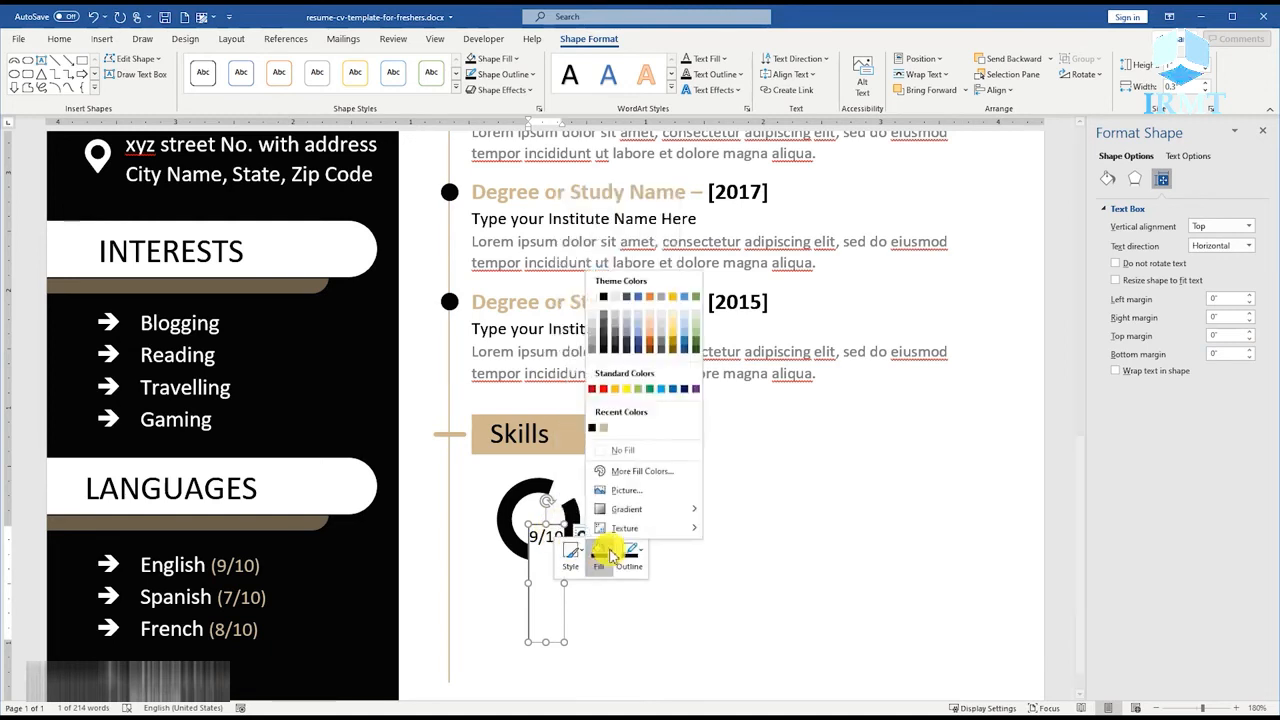
left_click(626, 452)
left_click(617, 556)
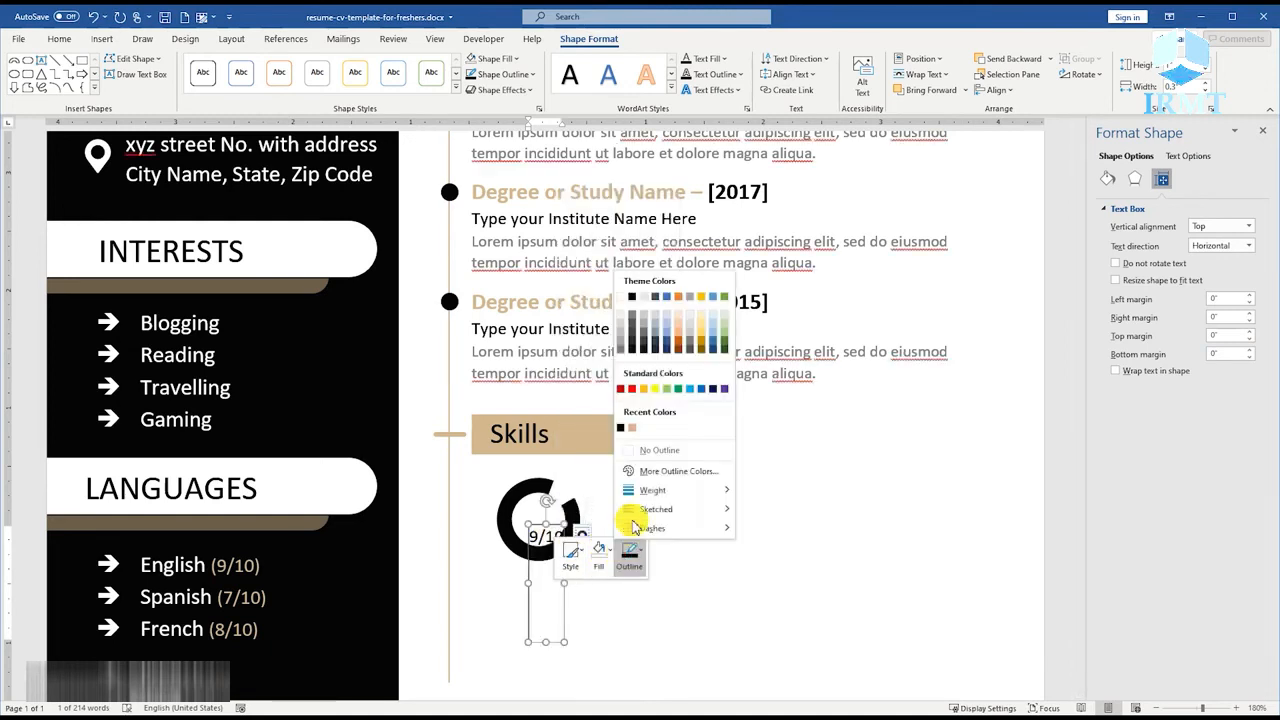
left_click(651, 457)
Shrink the 9/10 text box to fit centred inside the black ring and increase its font size to 12.
left_click_drag(550, 640, 556, 548)
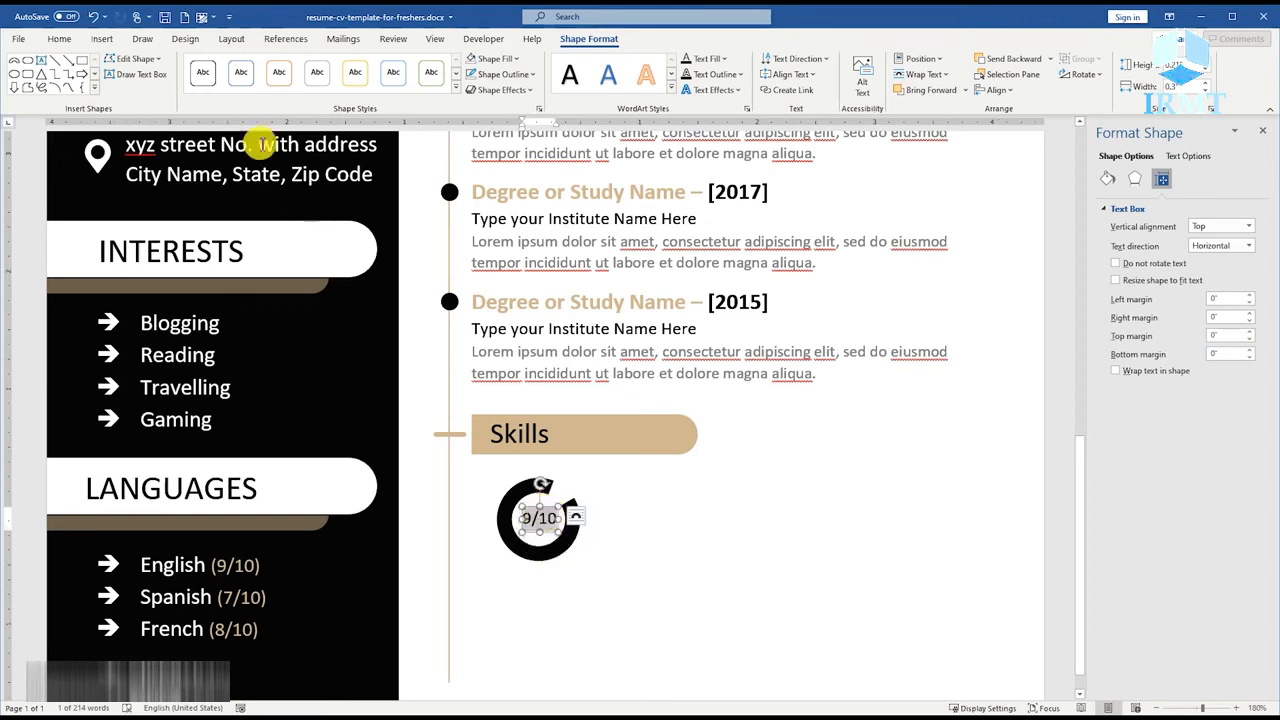
left_click(59, 38)
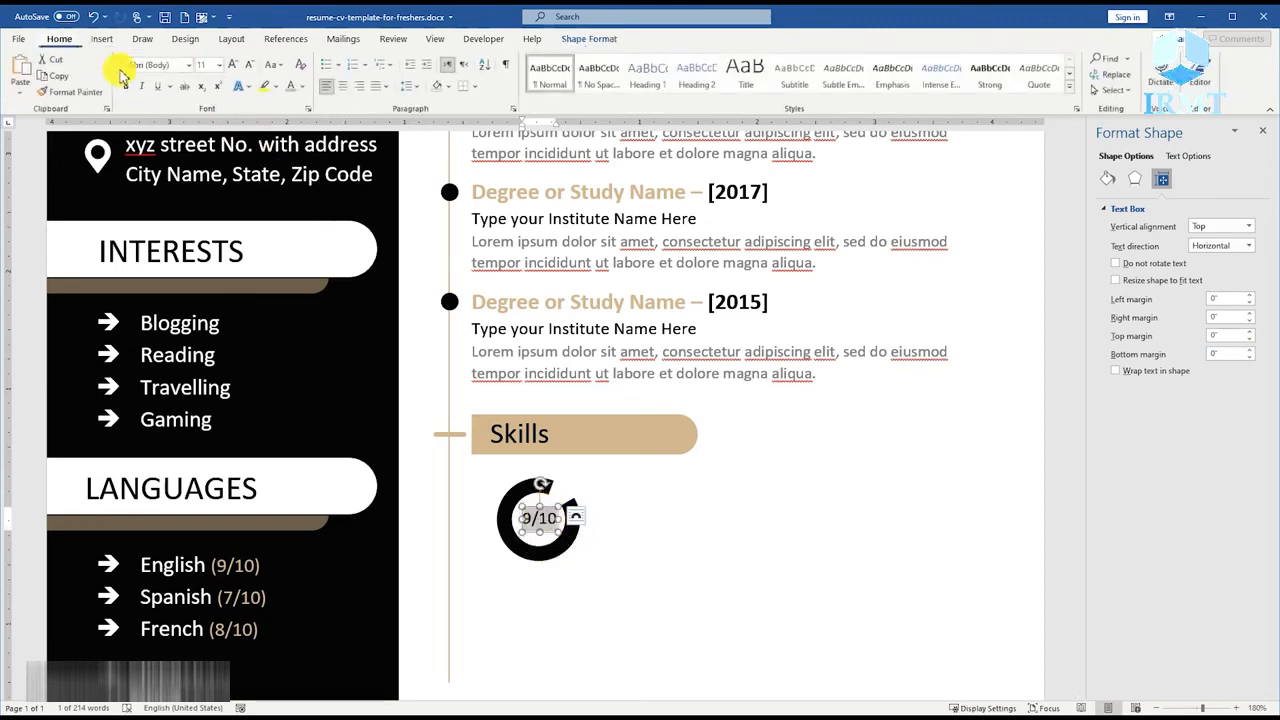
left_click(232, 65)
scroll(600, 551, "up", 5, "ctrl")
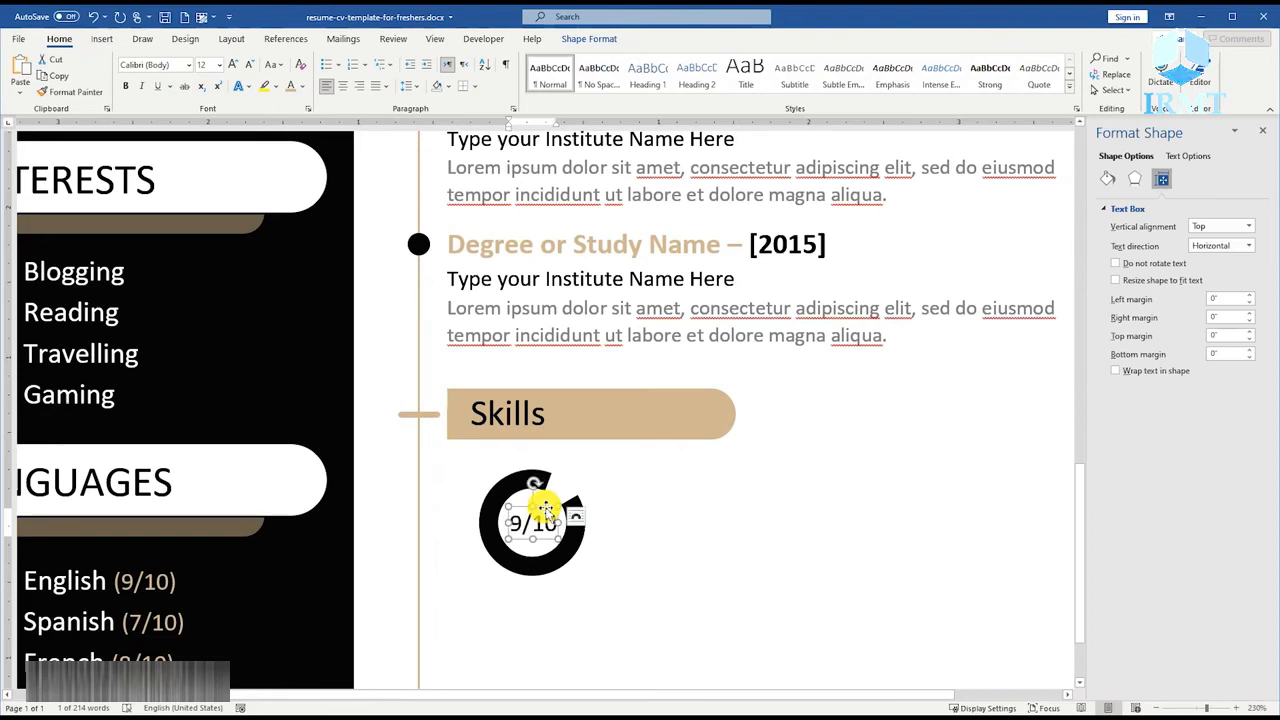
scroll(548, 515, "down", 3, "ctrl")
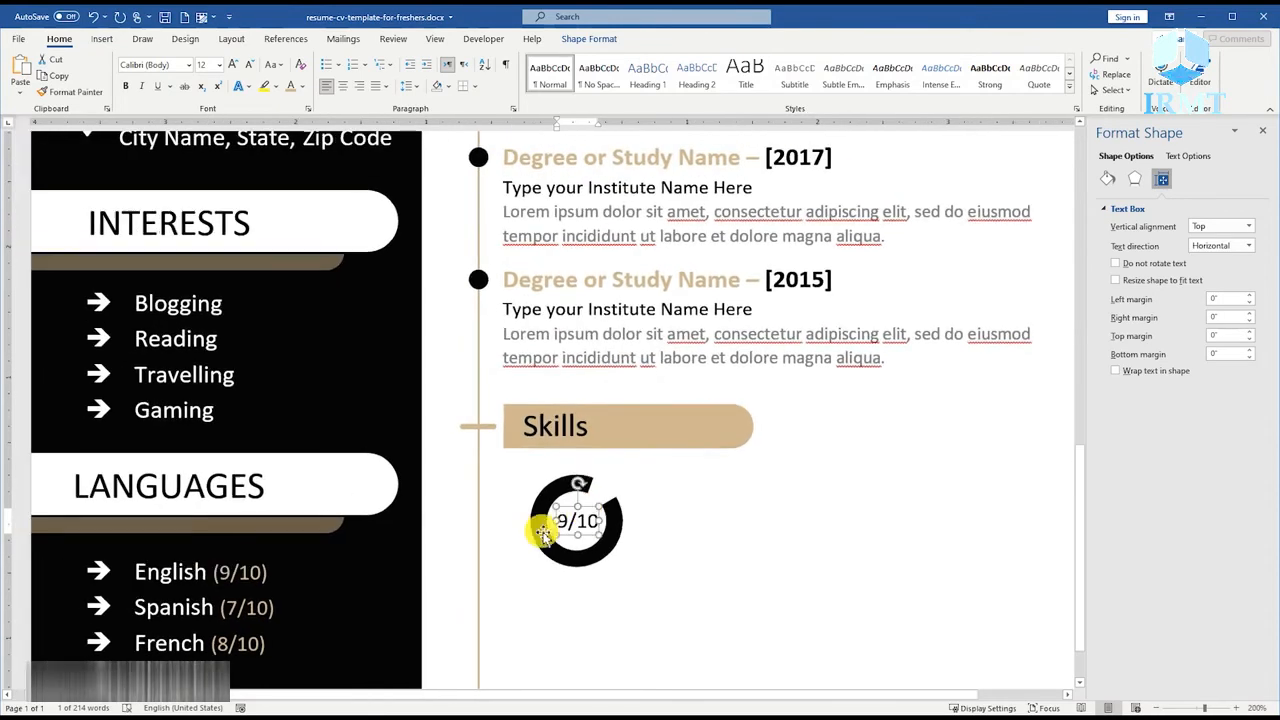